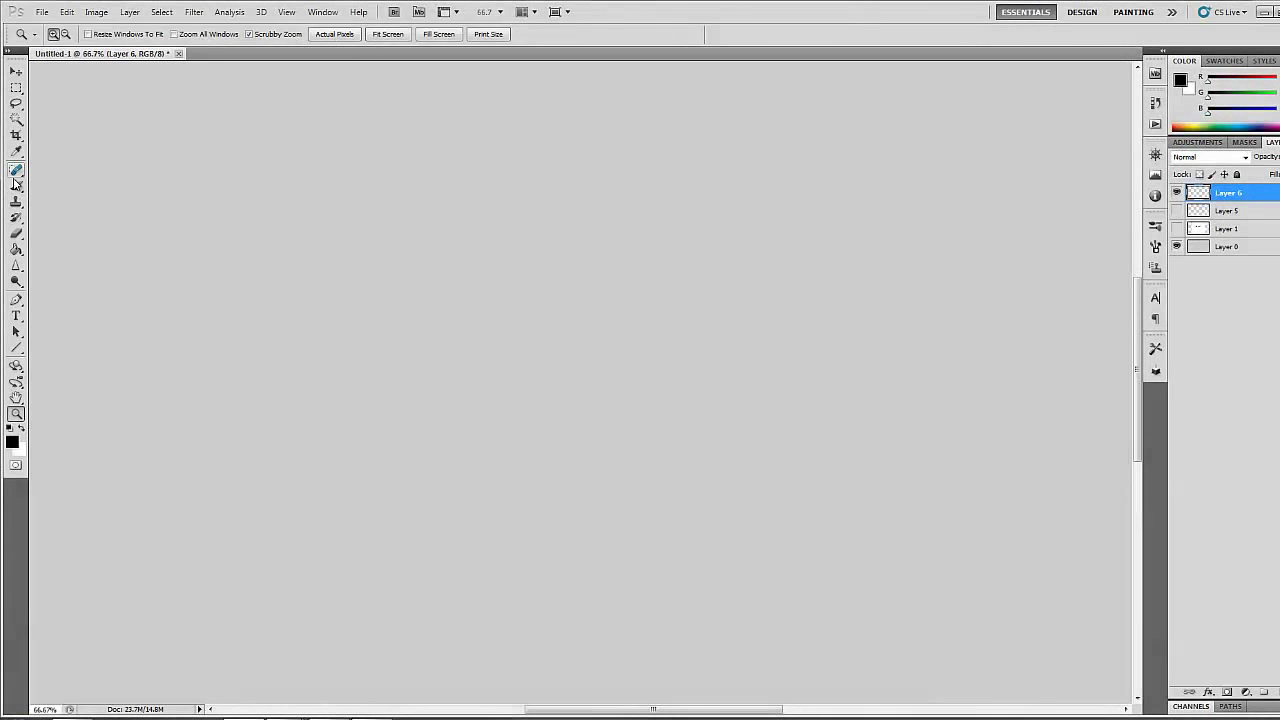
# Rough in the creature's first lines: body curve, small head circle, jaw line, and leg strokes
pyautogui.moveTo(228, 296); pyautogui.dragTo(420, 463)
pyautogui.moveTo(560, 165); pyautogui.dragTo(575, 210)
pyautogui.moveTo(520, 235); pyautogui.dragTo(657, 285)
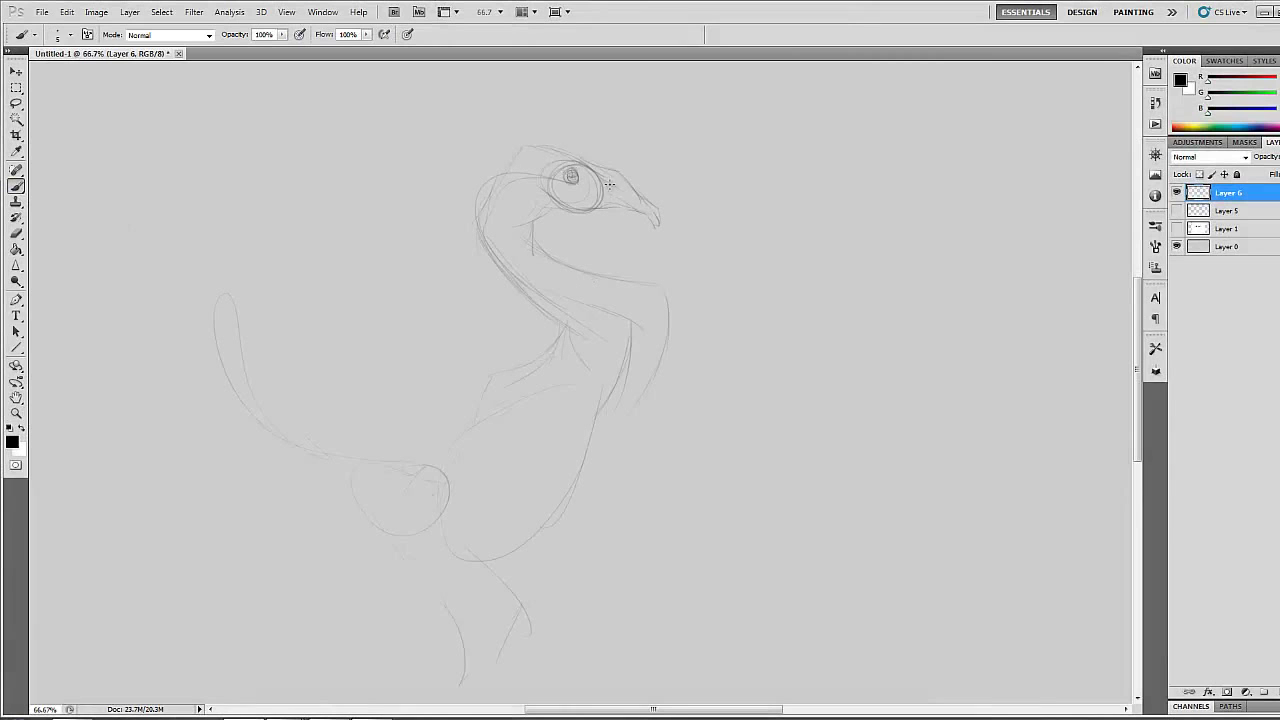
pyautogui.moveTo(605, 440); pyautogui.dragTo(532, 565)
pyautogui.moveTo(597, 360)
pyautogui.mouseDown()
pyautogui.moveTo(593, 385)
pyautogui.moveTo(625, 448)
pyautogui.mouseUp()
pyautogui.moveTo(648, 460); pyautogui.dragTo(655, 492)
# Draw an oval for the thigh, alternating Brush and Eraser to tidy the strokes
pyautogui.press('e')
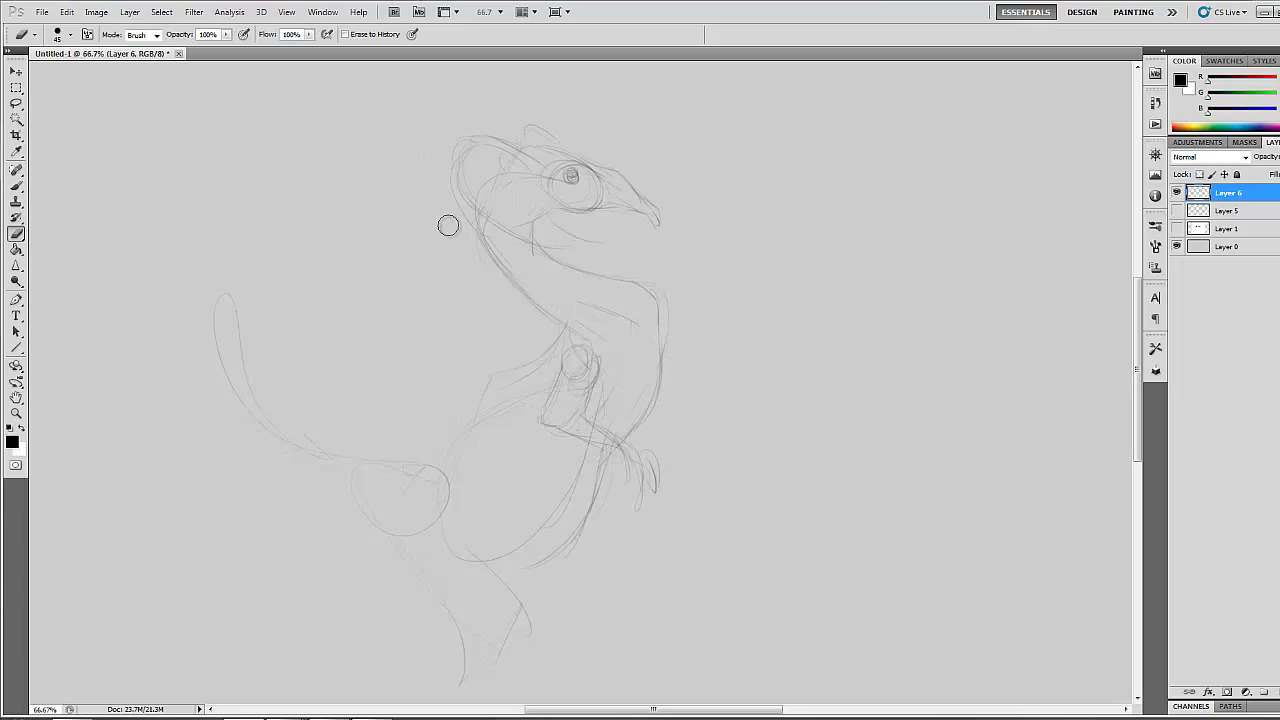
pyautogui.press('b')
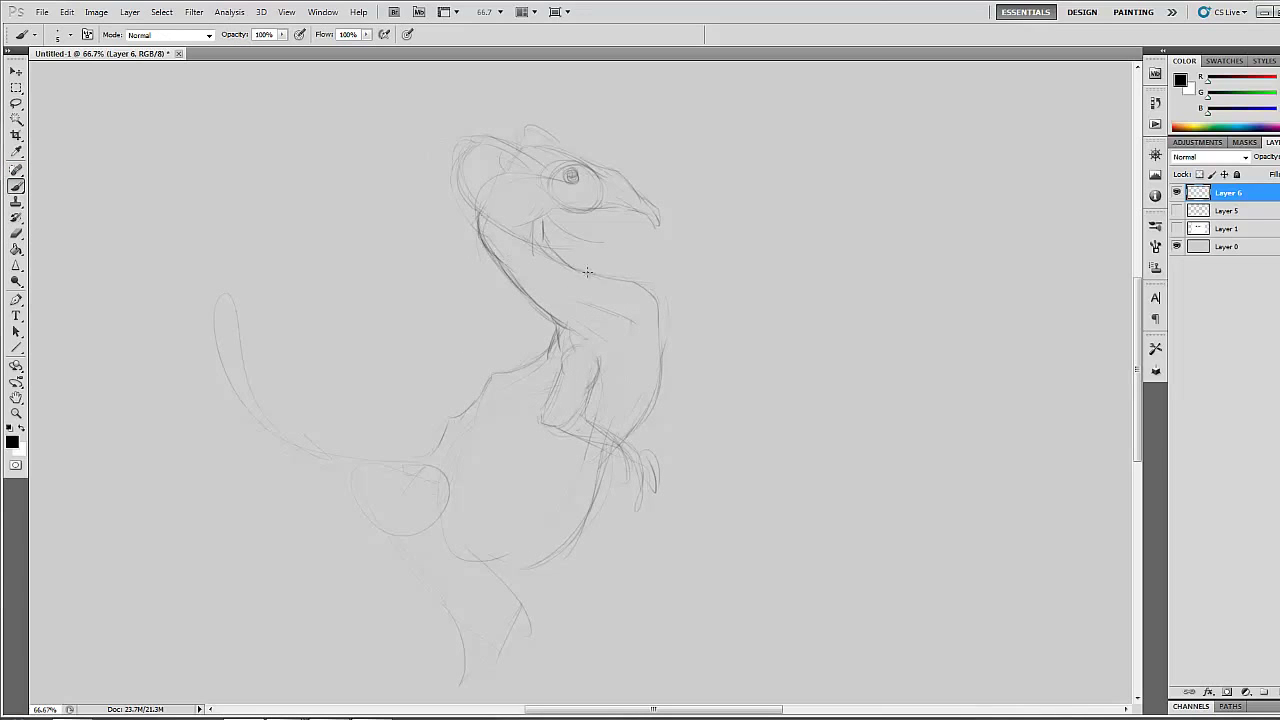
pyautogui.moveTo(476, 506); pyautogui.dragTo(420, 545)
pyautogui.press('e')
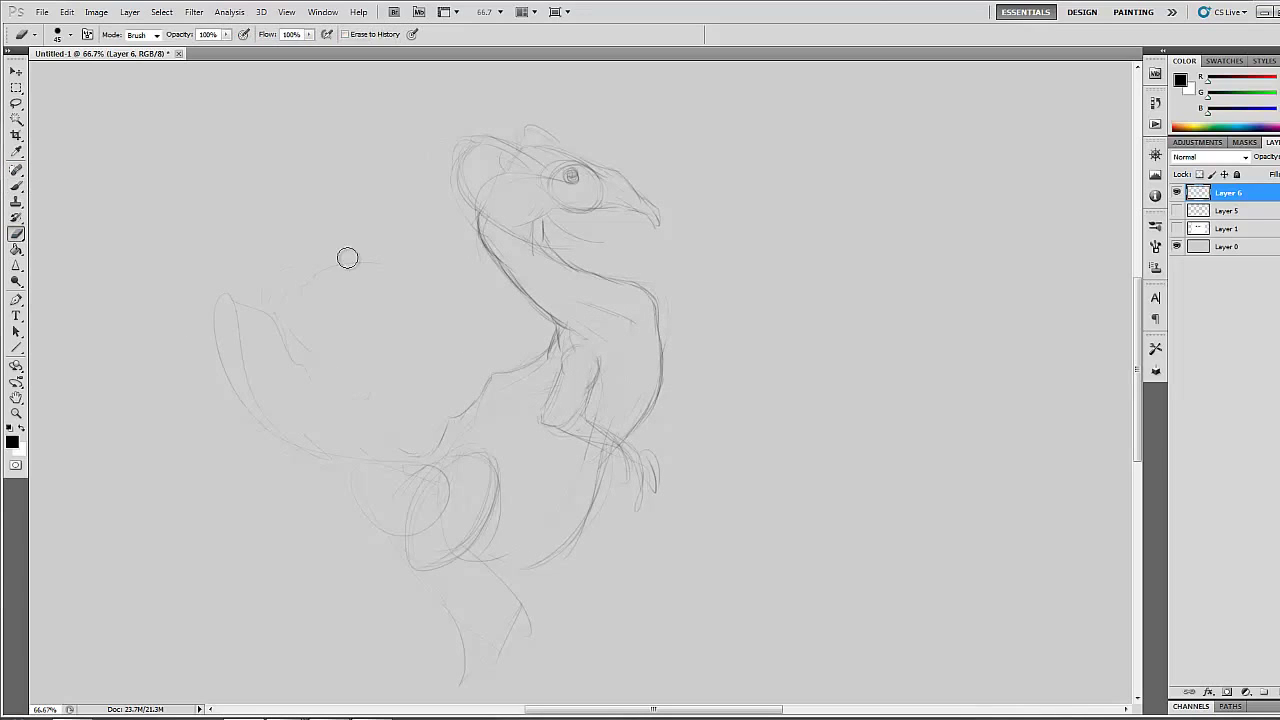
pyautogui.press('b')
pyautogui.press('e')
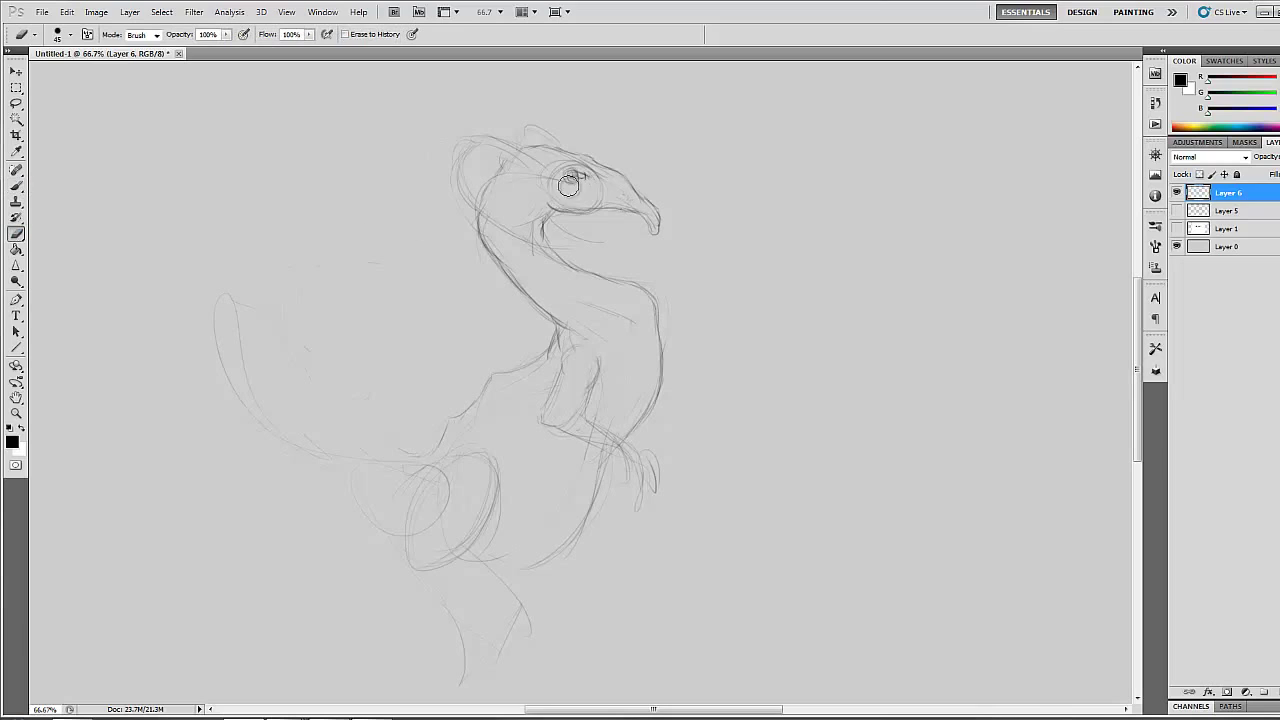
pyautogui.press('b')
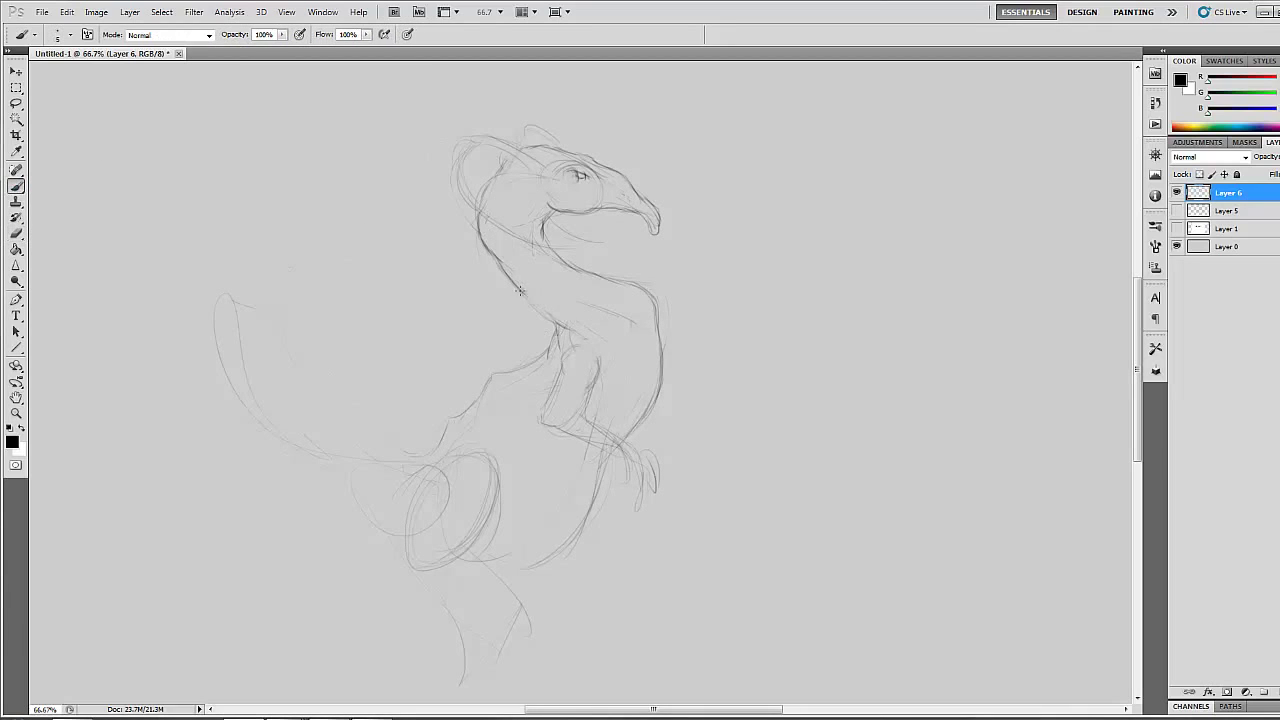
pyautogui.press('e')
pyautogui.press('b')
pyautogui.press('e')
pyautogui.press('b')
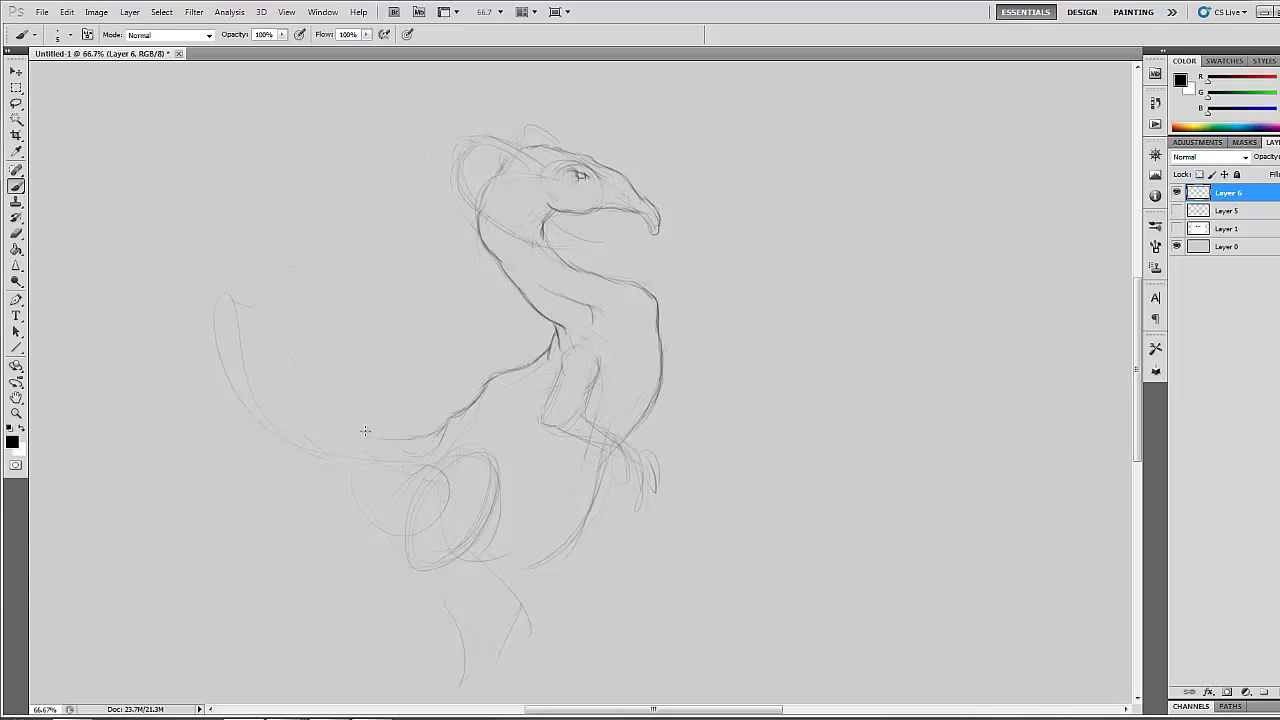
# Sketch the long tail curve into the body, trim a stray stroke, and add toes
pyautogui.moveTo(130, 375)
pyautogui.mouseDown()
pyautogui.moveTo(446, 430)
pyautogui.moveTo(445, 543)
pyautogui.mouseUp()
pyautogui.scroll(-1, 435, 521)
pyautogui.press('e')
pyautogui.moveTo(516, 436); pyautogui.dragTo(504, 467)
pyautogui.press('b')
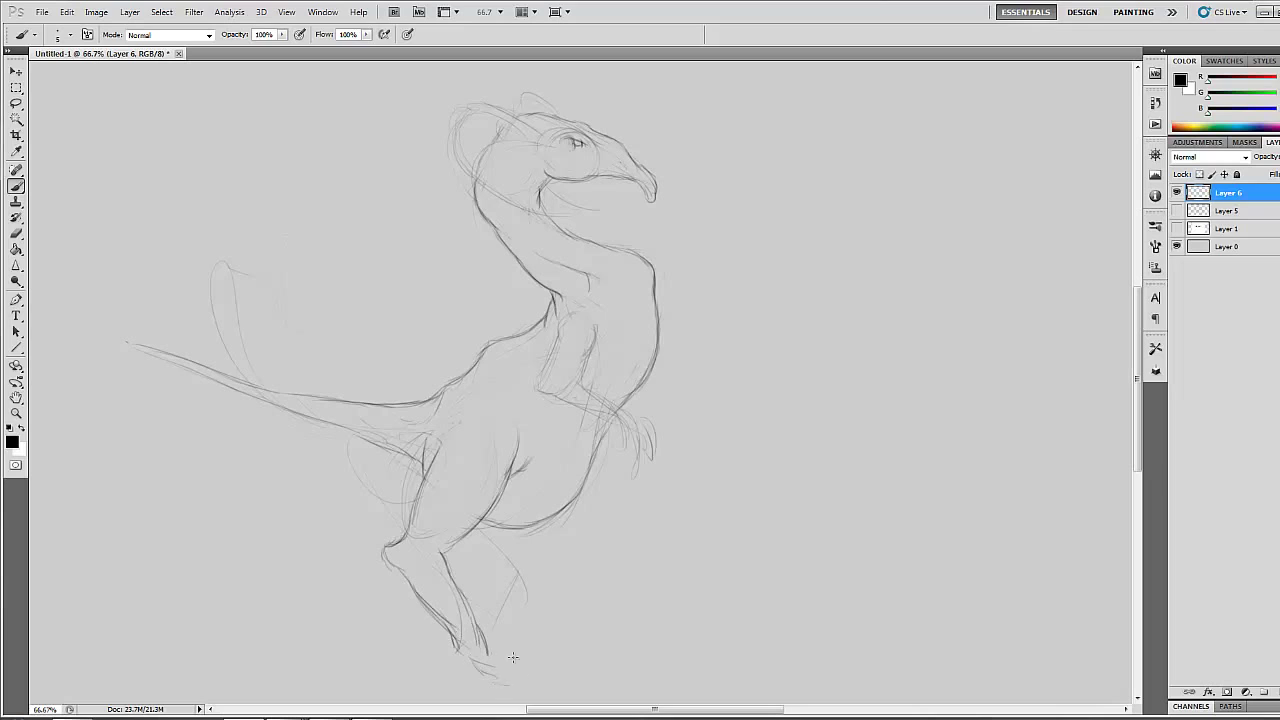
pyautogui.moveTo(500, 652); pyautogui.dragTo(534, 670)
# Erase faint lines above the foot and leg, and darken a short body contour
pyautogui.press('e')
pyautogui.moveTo(522, 598); pyautogui.dragTo(524, 562)
pyautogui.press('b')
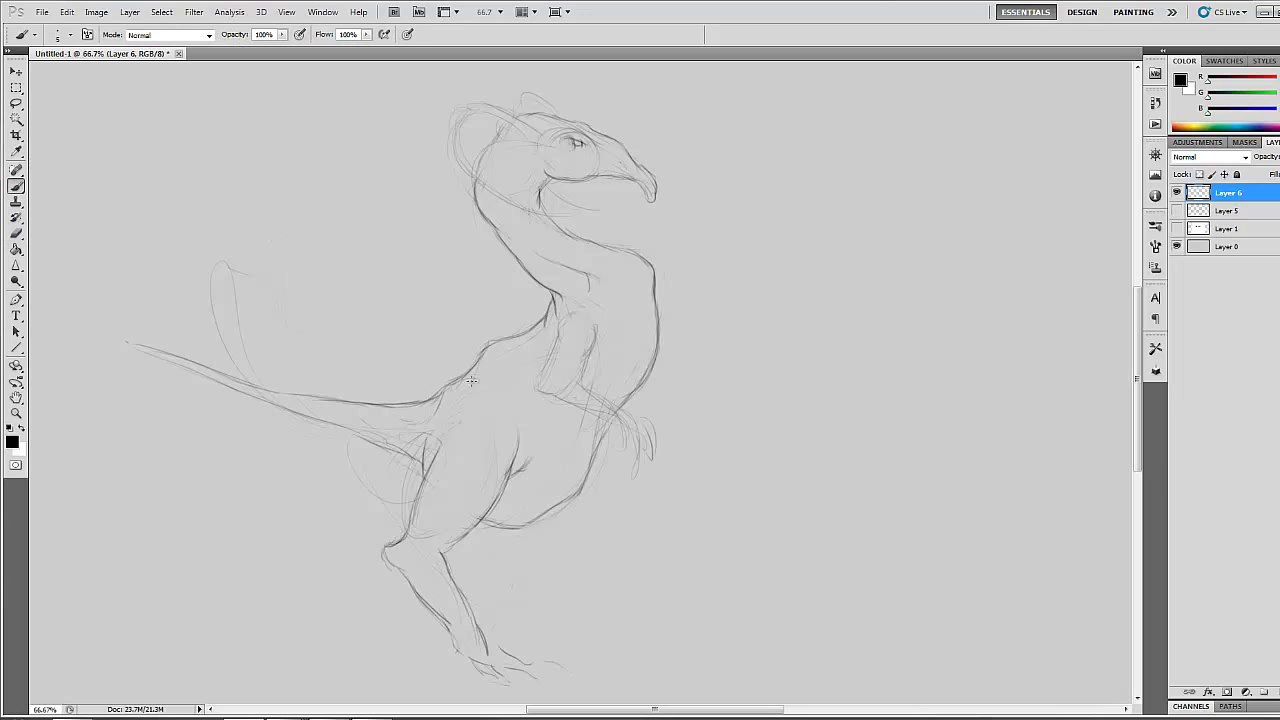
pyautogui.moveTo(471, 381); pyautogui.dragTo(440, 398)
pyautogui.press('e')
pyautogui.moveTo(422, 513); pyautogui.dragTo(432, 420)
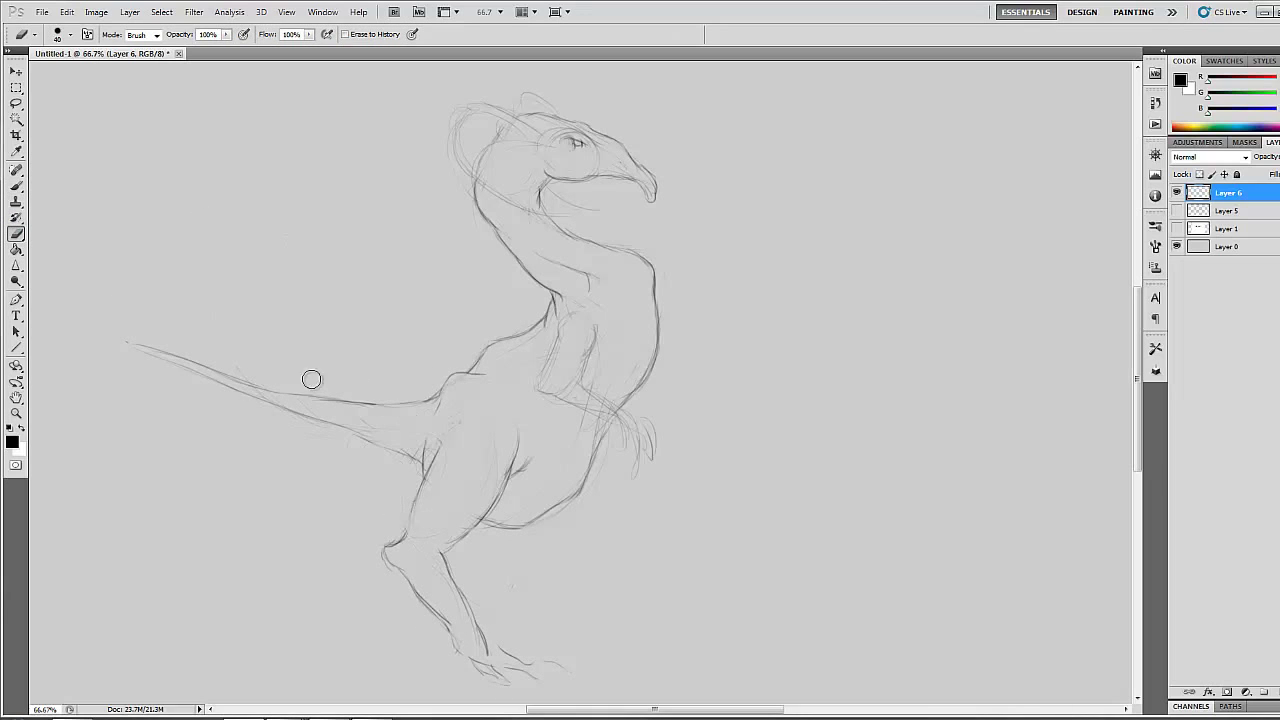
pyautogui.press('b')
pyautogui.moveTo(495, 550); pyautogui.dragTo(500, 562)
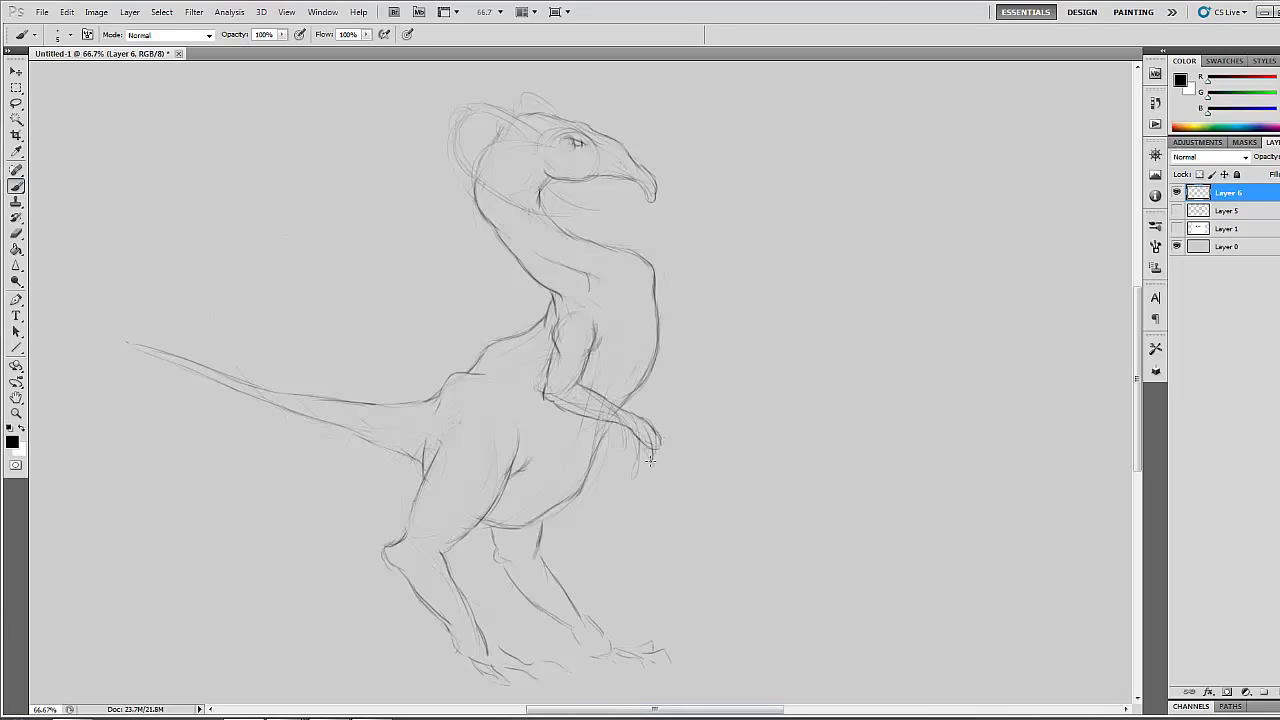
pyautogui.click(16, 233)
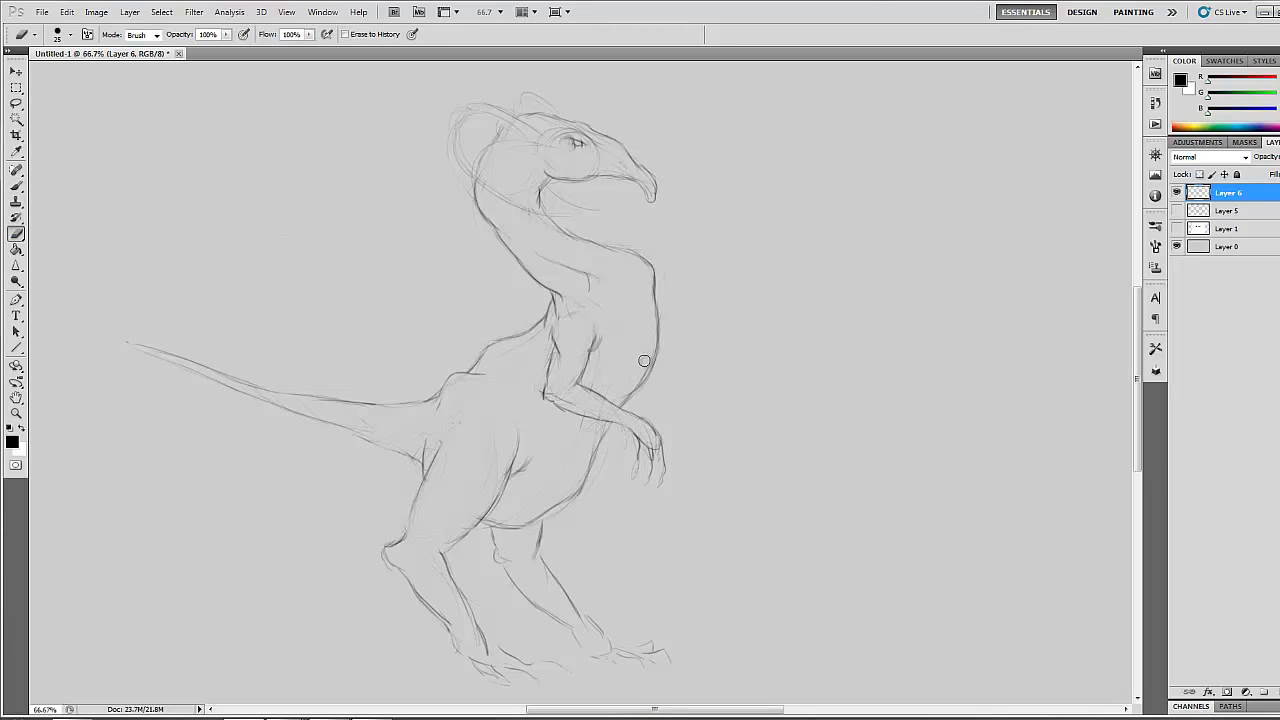
# Zoom in on the head, duplicate the sketch layer, and redraw the eye with a darker pupil
pyautogui.press('b')
pyautogui.scroll(2, 572, 82)
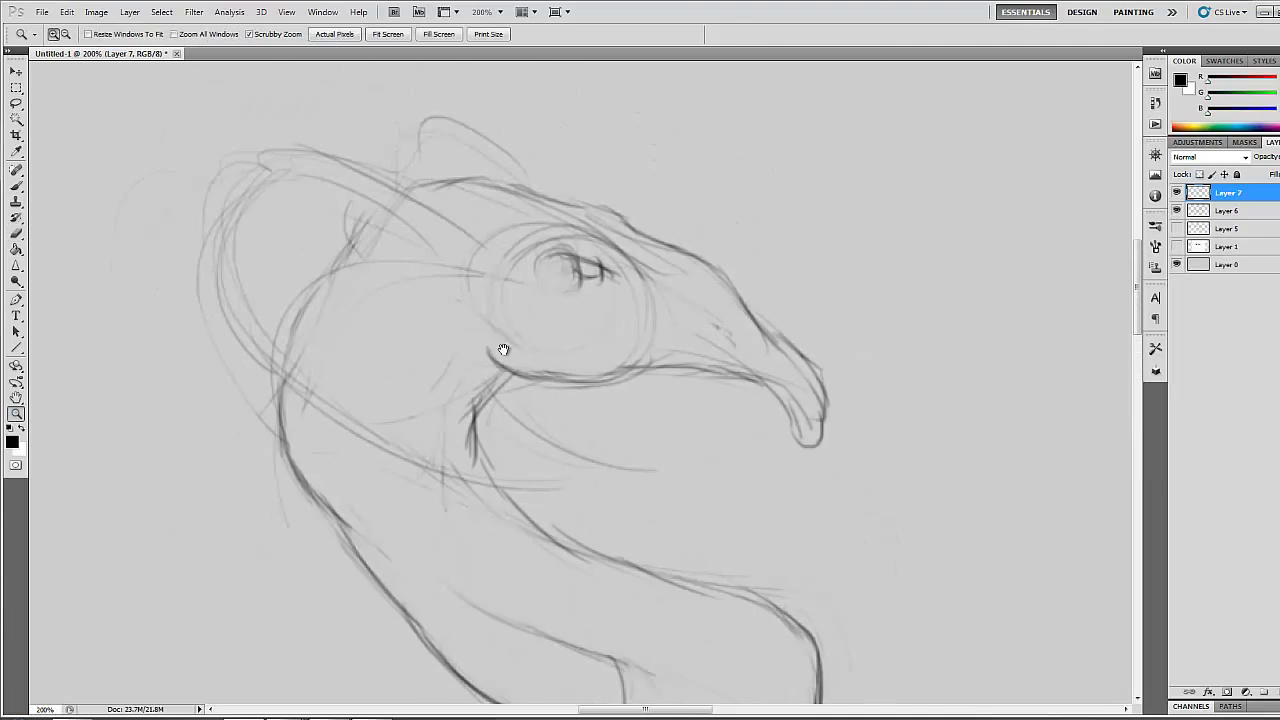
pyautogui.hotkey('ctrl', 'j')
pyautogui.press('e')
pyautogui.moveTo(600, 250)
pyautogui.mouseDown()
pyautogui.moveTo(575, 265)
pyautogui.moveTo(594, 264)
pyautogui.mouseUp()
pyautogui.press('b')
# Erase faint lines around eye and jaw, then trace the head to a hooked beak
pyautogui.press('e')
pyautogui.moveTo(464, 303)
pyautogui.mouseDown()
pyautogui.moveTo(500, 251)
pyautogui.moveTo(618, 340)
pyautogui.moveTo(619, 375)
pyautogui.mouseUp()
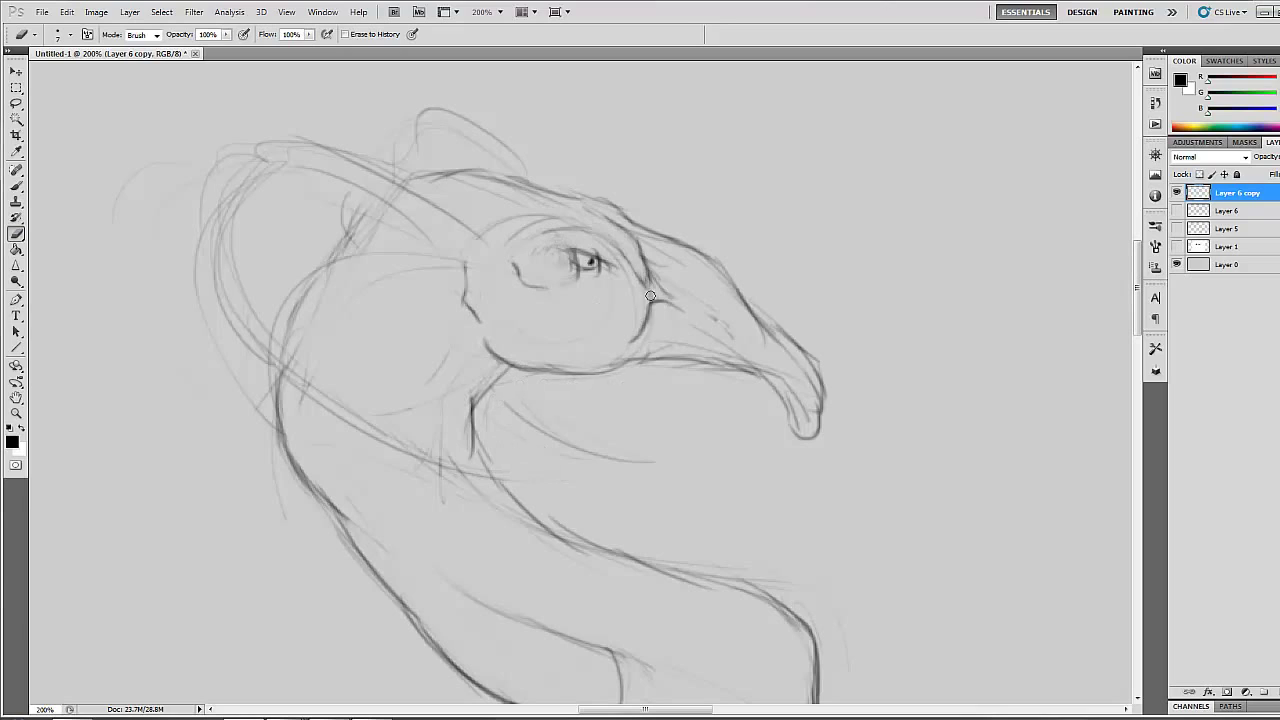
pyautogui.press('b')
pyautogui.moveTo(396, 172)
pyautogui.mouseDown()
pyautogui.moveTo(530, 182)
pyautogui.moveTo(790, 335)
pyautogui.moveTo(770, 384)
pyautogui.mouseUp()
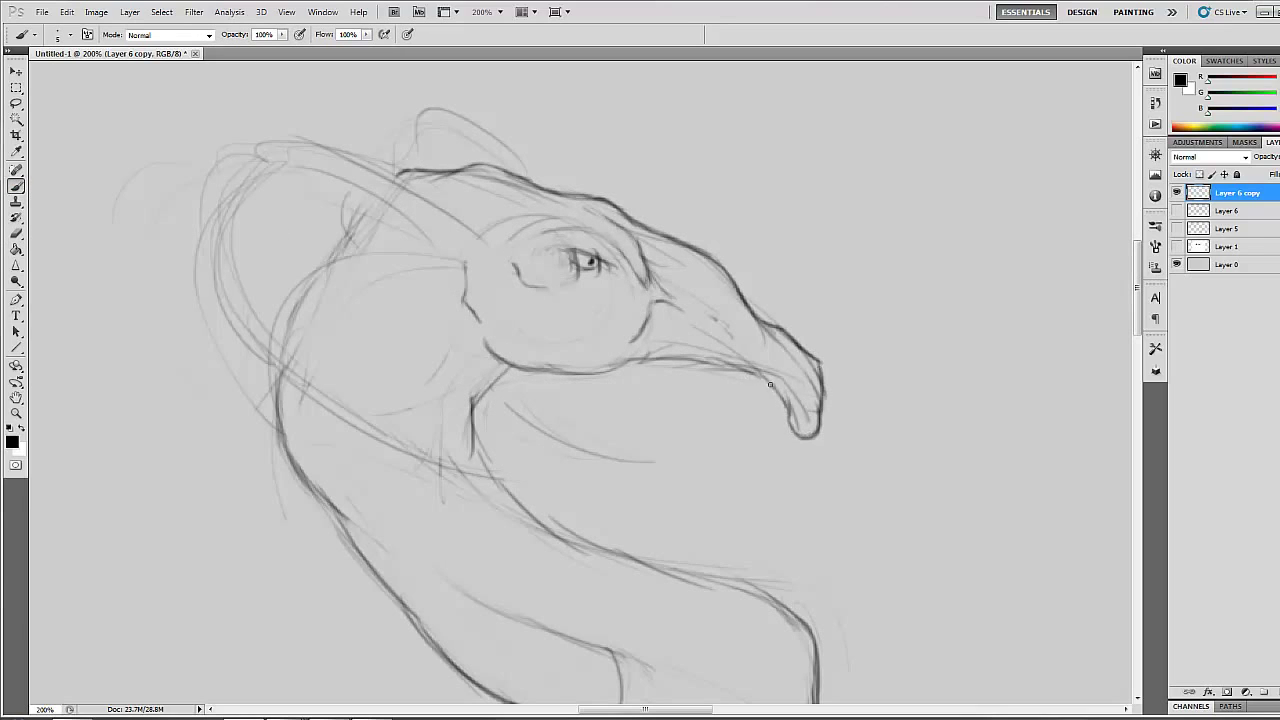
pyautogui.moveTo(630, 356); pyautogui.dragTo(785, 400)
pyautogui.press('e')
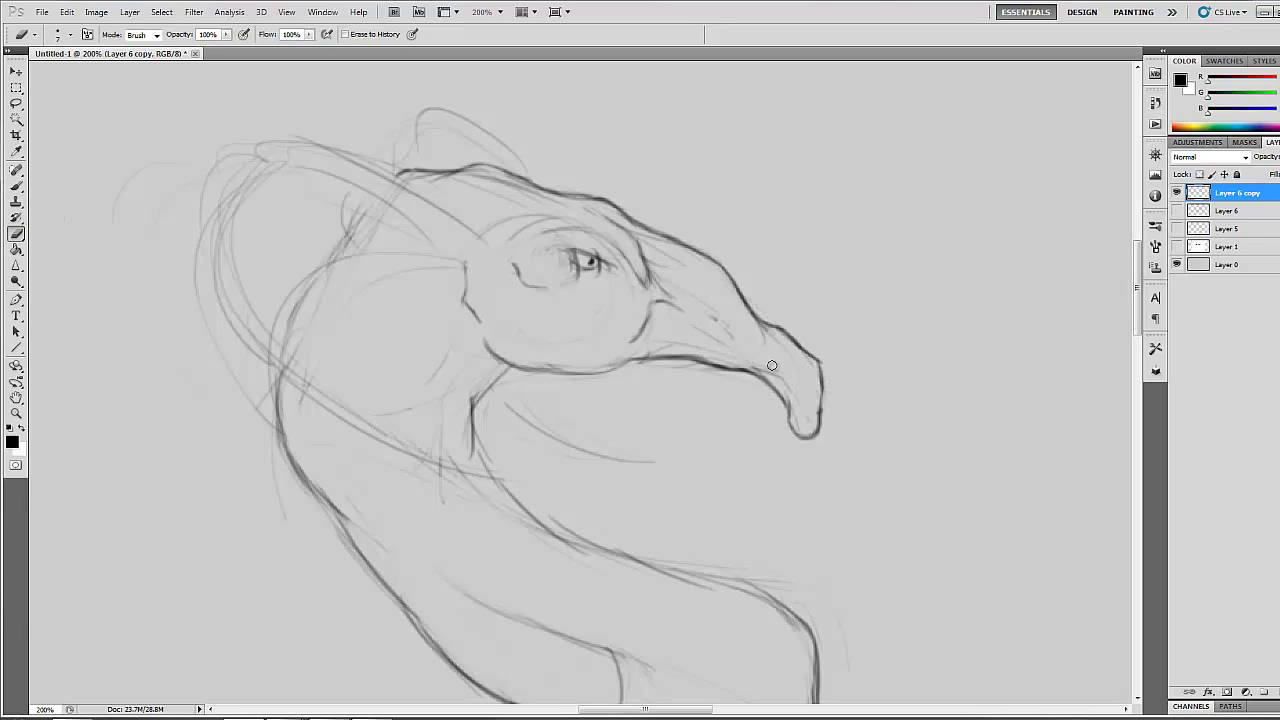
# Draw a segmented tube looping down from the head and a segmented crest on top
pyautogui.press('b')
pyautogui.moveTo(453, 223)
pyautogui.mouseDown()
pyautogui.moveTo(398, 176)
pyautogui.moveTo(305, 150)
pyautogui.moveTo(210, 240)
pyautogui.moveTo(236, 305)
pyautogui.mouseUp()
pyautogui.moveTo(226, 302); pyautogui.dragTo(574, 492)
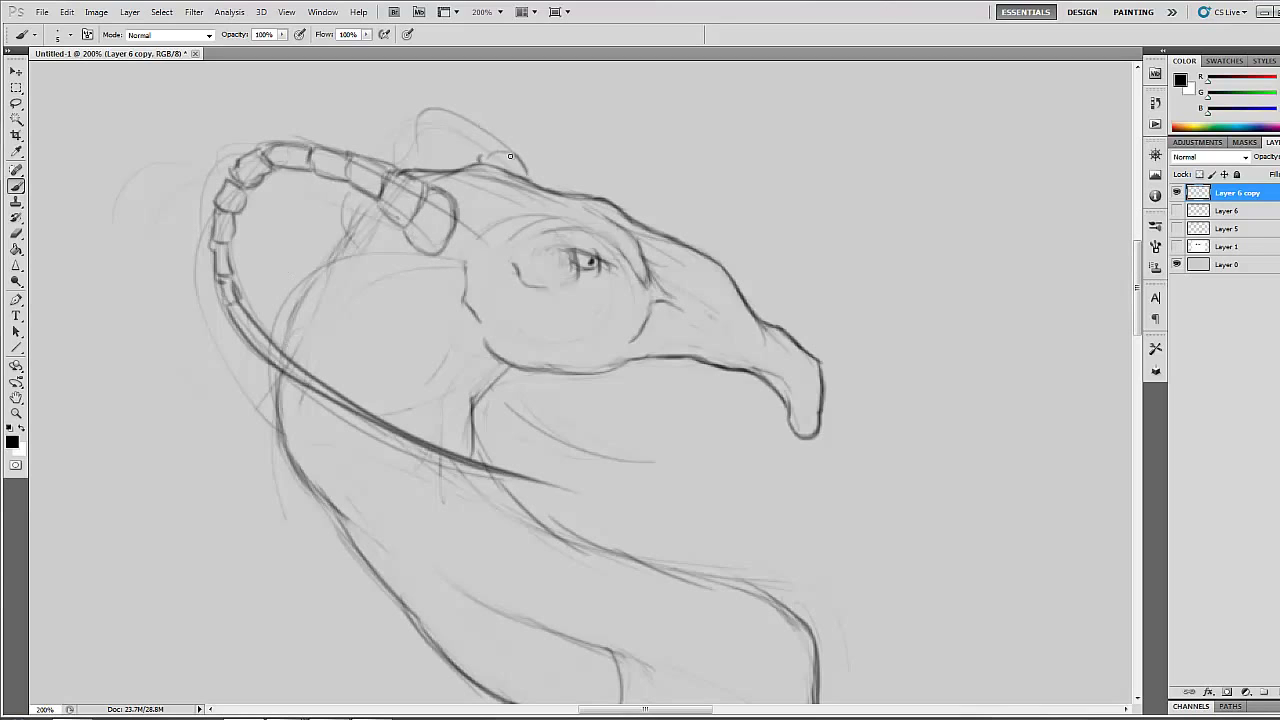
pyautogui.moveTo(510, 156)
pyautogui.mouseDown()
pyautogui.moveTo(388, 150)
pyautogui.moveTo(465, 240)
pyautogui.mouseUp()
# Erase faint lines along the tube, neck and lower body, and draw a new neck curve
pyautogui.press('e')
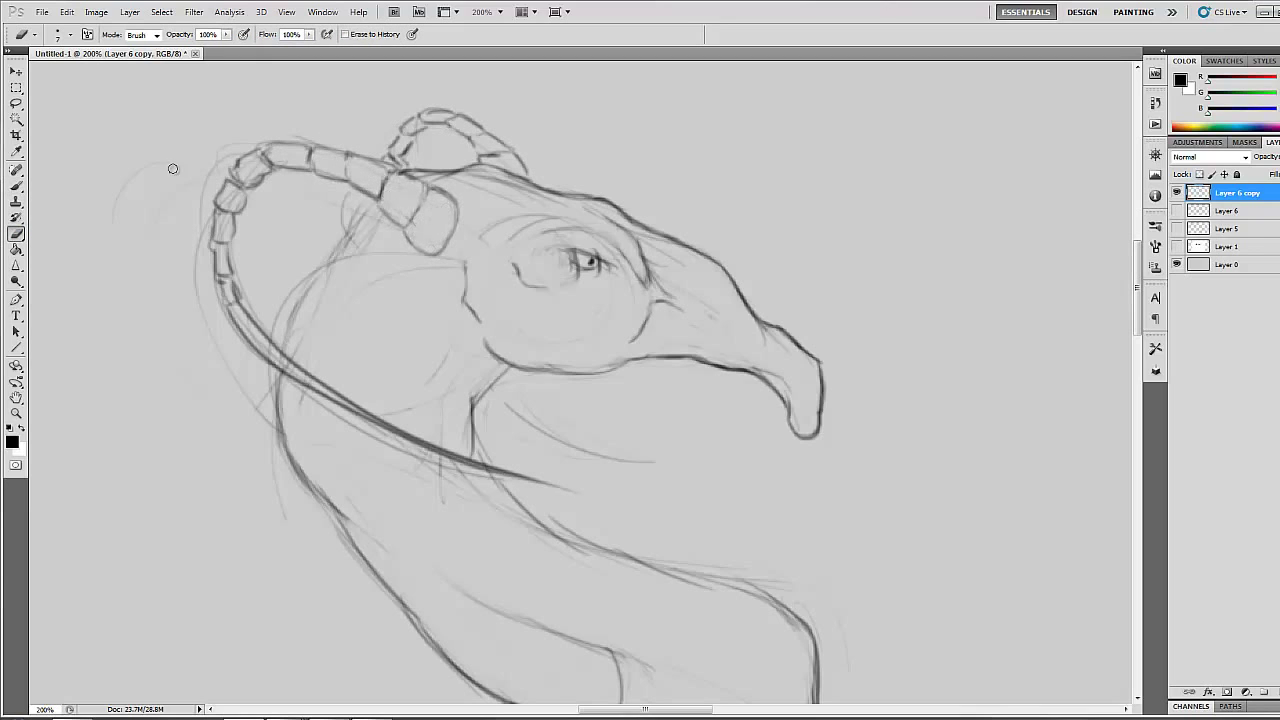
pyautogui.moveTo(225, 215); pyautogui.dragTo(229, 356)
pyautogui.moveTo(225, 285)
pyautogui.mouseDown()
pyautogui.moveTo(300, 380)
pyautogui.moveTo(294, 514)
pyautogui.moveTo(455, 650)
pyautogui.mouseUp()
pyautogui.moveTo(320, 500); pyautogui.dragTo(428, 466)
pyautogui.press('b')
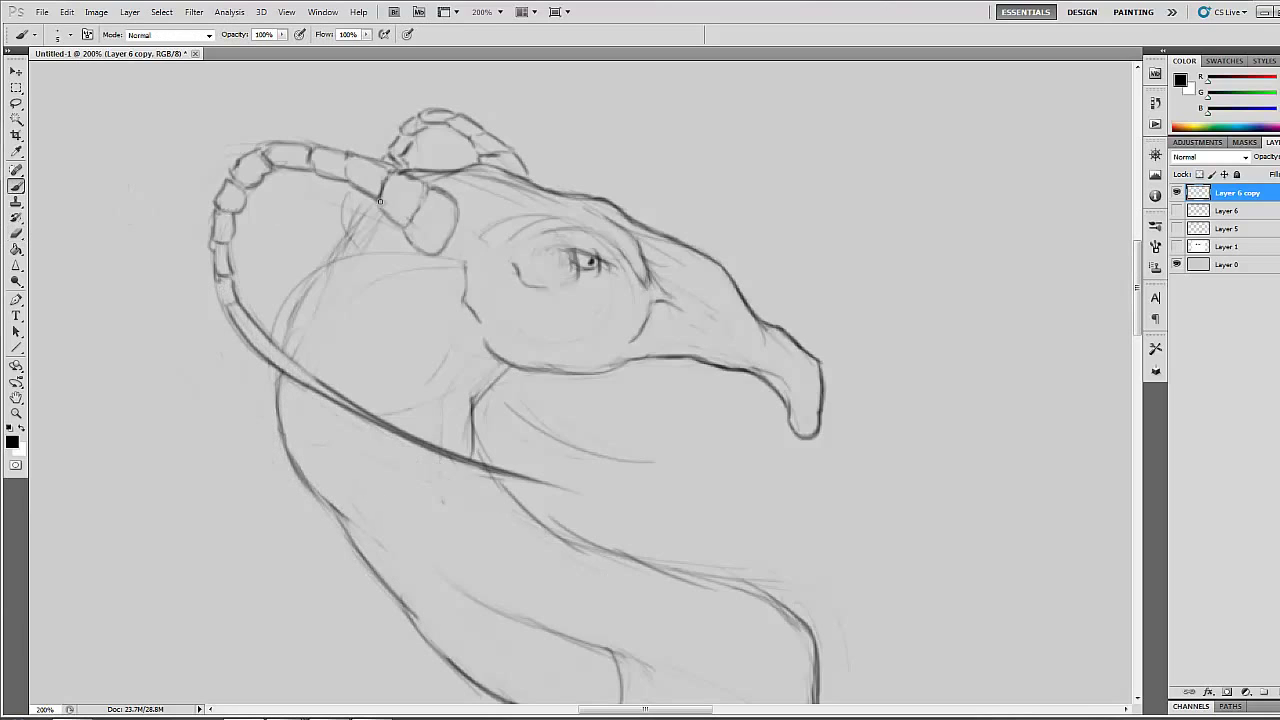
pyautogui.moveTo(362, 200); pyautogui.dragTo(285, 370)
pyautogui.press('e')
pyautogui.moveTo(330, 240); pyautogui.dragTo(305, 297)
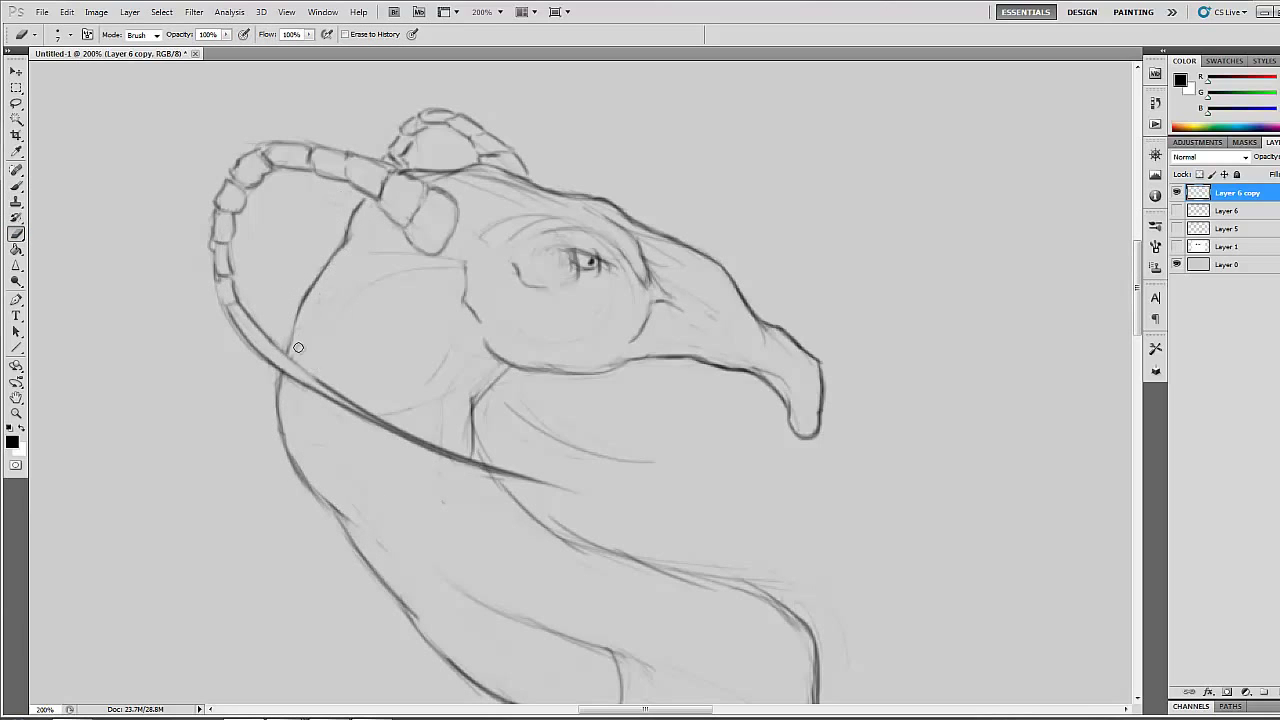
pyautogui.press('b')
# Redraw the neck as darker strokes and erase guide lines below the neck, near the crest and above the eye
pyautogui.press('e')
pyautogui.moveTo(470, 392)
pyautogui.mouseDown()
pyautogui.moveTo(475, 455)
pyautogui.moveTo(710, 590)
pyautogui.mouseUp()
pyautogui.press('b')
pyautogui.moveTo(646, 565); pyautogui.dragTo(796, 615)
pyautogui.moveTo(445, 379)
pyautogui.mouseDown()
pyautogui.moveTo(328, 339)
pyautogui.moveTo(340, 337)
pyautogui.mouseUp()
pyautogui.moveTo(400, 345)
pyautogui.mouseDown()
pyautogui.moveTo(538, 420)
pyautogui.moveTo(430, 368)
pyautogui.mouseUp()
pyautogui.press('e')
pyautogui.moveTo(535, 504); pyautogui.dragTo(715, 600)
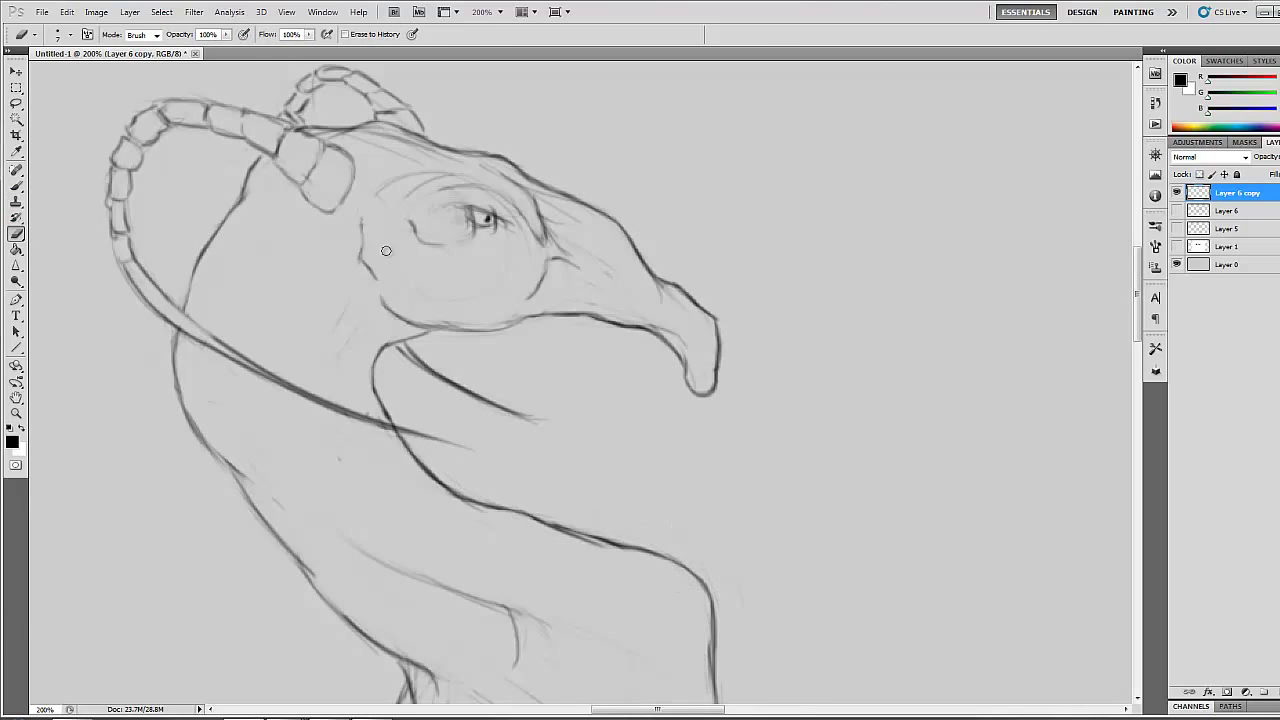
pyautogui.moveTo(330, 135); pyautogui.dragTo(450, 155)
pyautogui.moveTo(490, 205)
pyautogui.mouseDown()
pyautogui.moveTo(395, 180)
pyautogui.moveTo(487, 190)
pyautogui.mouseUp()
pyautogui.press('b')
pyautogui.scroll(-5, 530, 330)
# Erase faint guide lines around the shoulder and arm, then redraw the shoulder contour darker
pyautogui.scroll(-3, 500, 310)
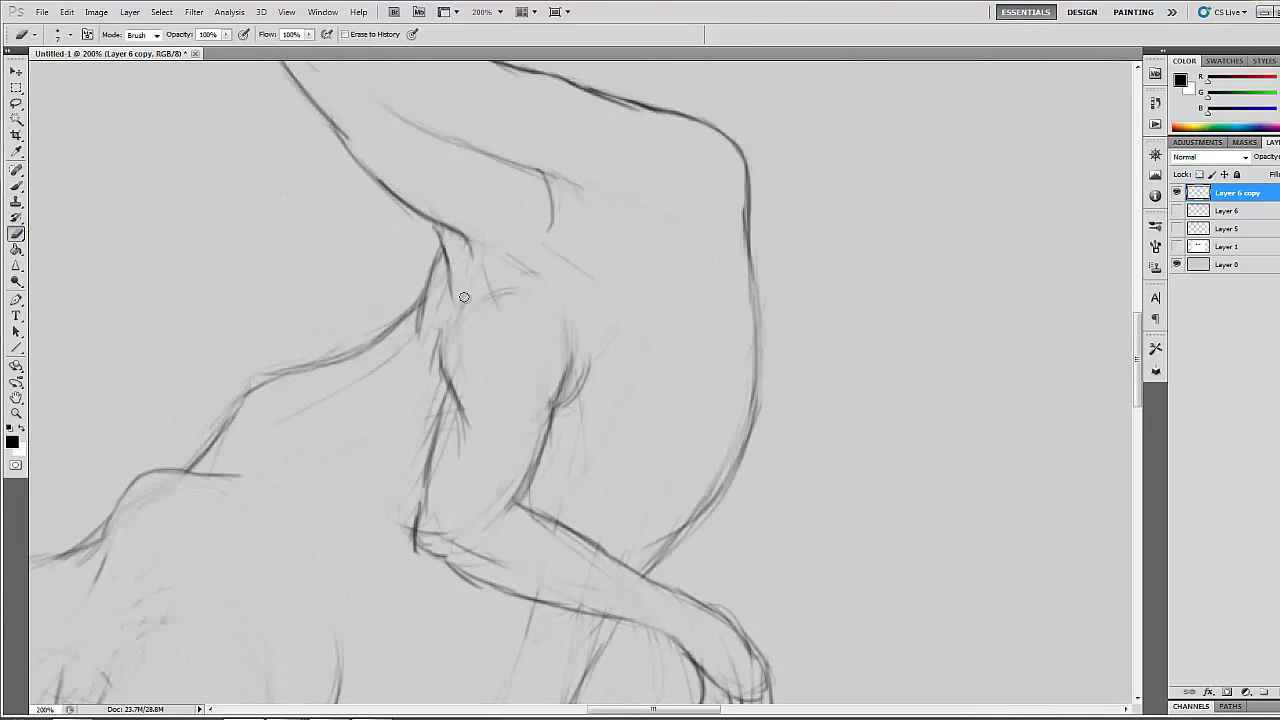
pyautogui.moveTo(336, 134); pyautogui.dragTo(418, 330)
pyautogui.press('e')
pyautogui.moveTo(460, 290); pyautogui.dragTo(372, 170)
pyautogui.moveTo(420, 335); pyautogui.dragTo(440, 215)
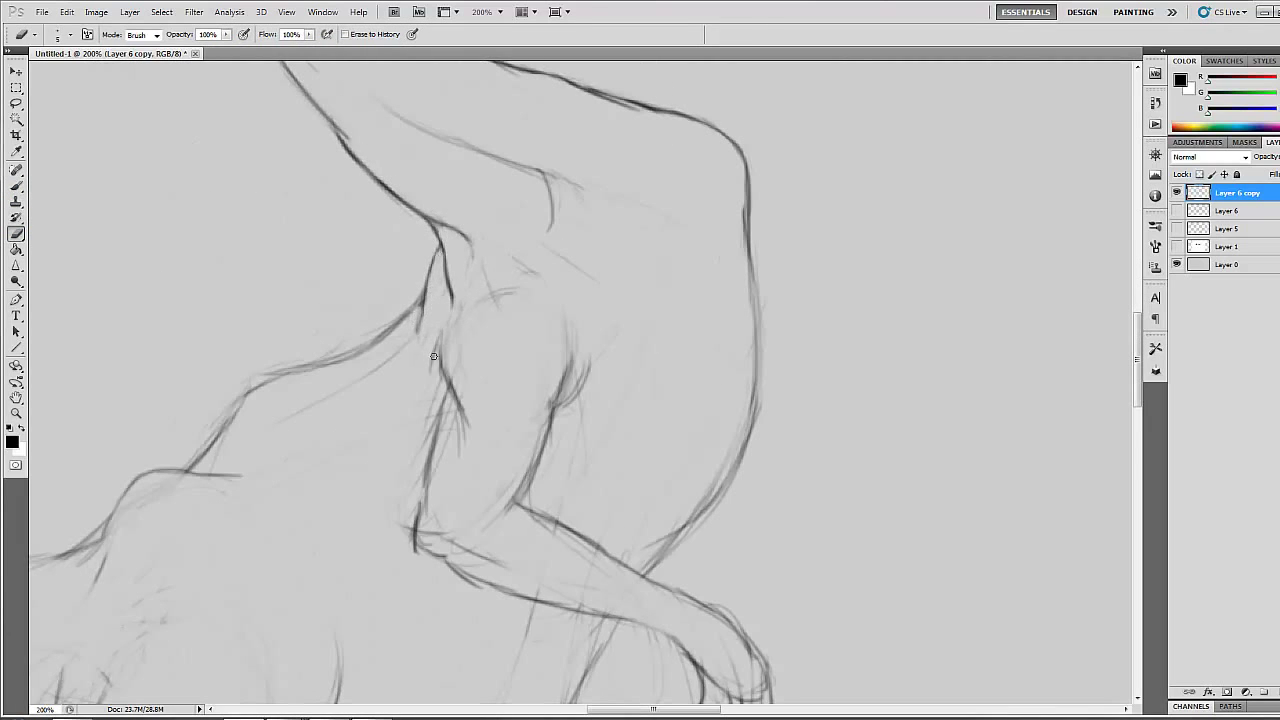
pyautogui.moveTo(495, 300); pyautogui.dragTo(540, 262)
pyautogui.moveTo(585, 340); pyautogui.dragTo(550, 405)
pyautogui.press('b')
pyautogui.moveTo(745, 275); pyautogui.dragTo(762, 435)
# Clear construction lines around the upper arm and elbow, and redraw the forearm contours to the hand
pyautogui.scroll(-5, 771, 429)
pyautogui.press('e')
pyautogui.moveTo(345, 180); pyautogui.dragTo(333, 202)
pyautogui.moveTo(400, 280); pyautogui.dragTo(436, 192)
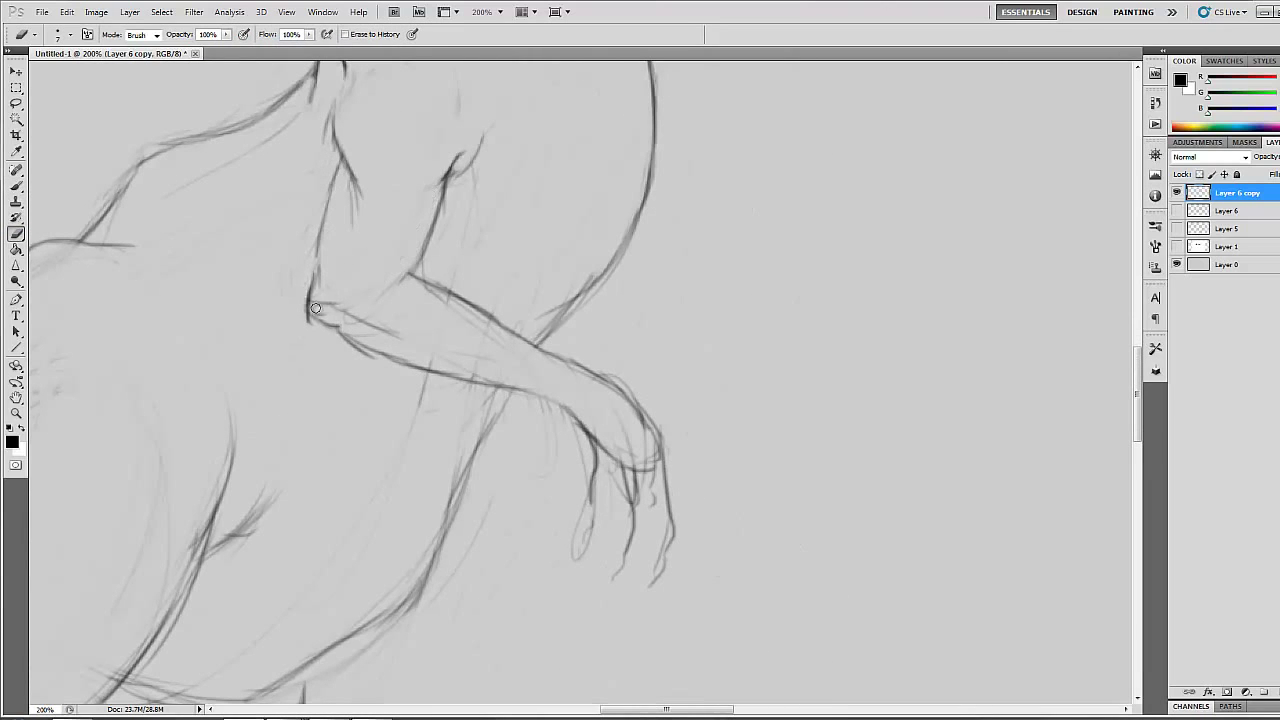
pyautogui.moveTo(298, 278); pyautogui.dragTo(398, 335)
pyautogui.moveTo(466, 300); pyautogui.dragTo(437, 249)
pyautogui.moveTo(570, 285); pyautogui.dragTo(630, 230)
pyautogui.moveTo(490, 288); pyautogui.dragTo(346, 358)
pyautogui.press('b')
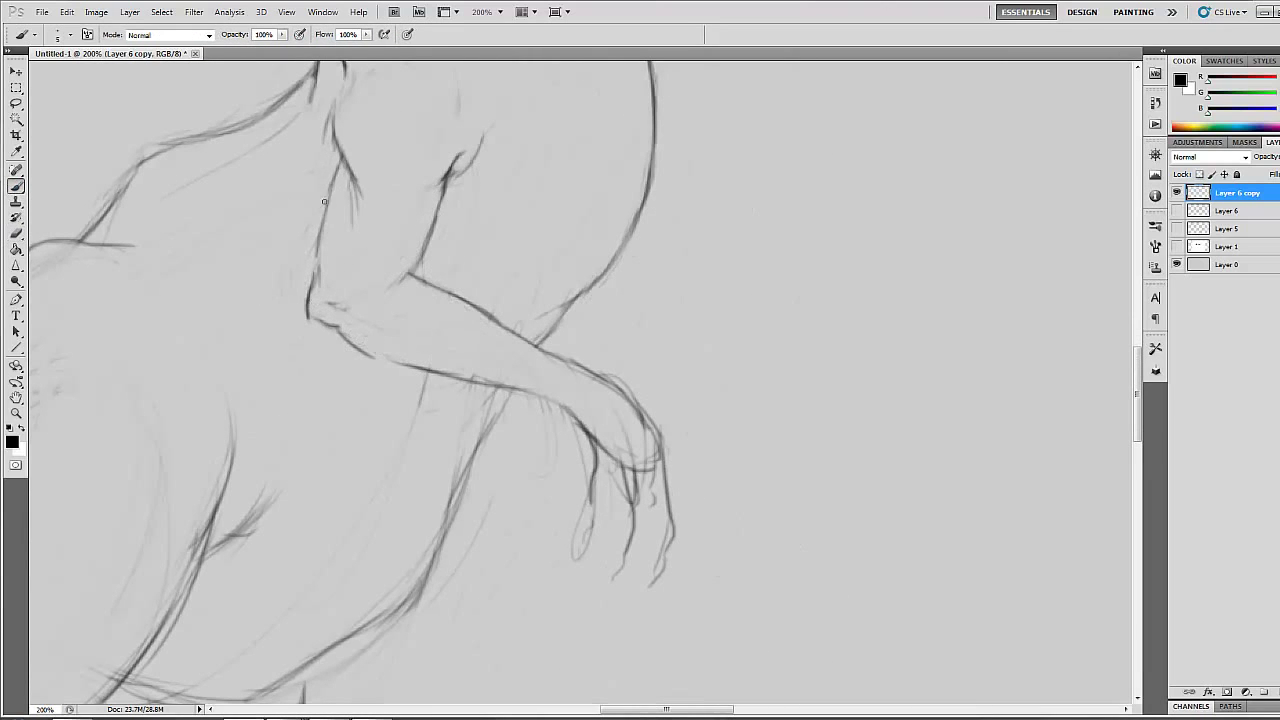
pyautogui.moveTo(308, 315); pyautogui.dragTo(596, 440)
pyautogui.moveTo(530, 345); pyautogui.dragTo(680, 476)
# Erase faint wrist strokes and redraw the curling fingers darker
pyautogui.press('e')
pyautogui.moveTo(640, 380); pyautogui.dragTo(610, 455)
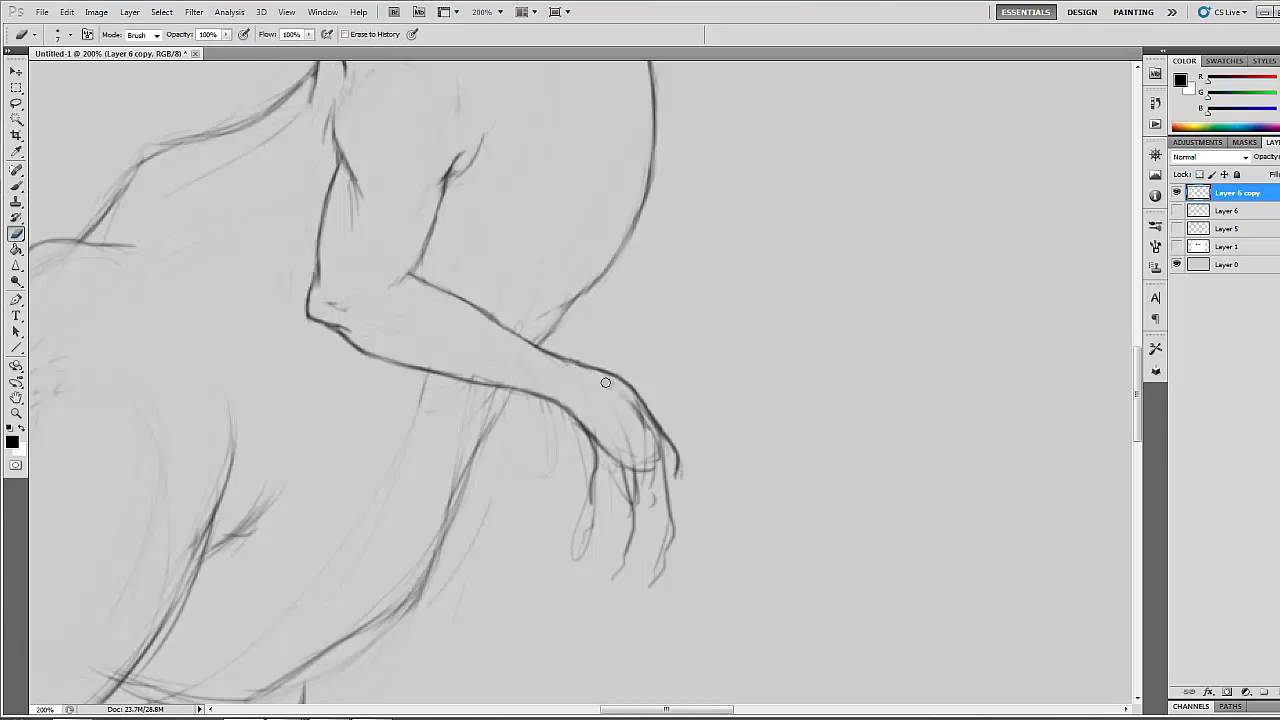
pyautogui.press('b')
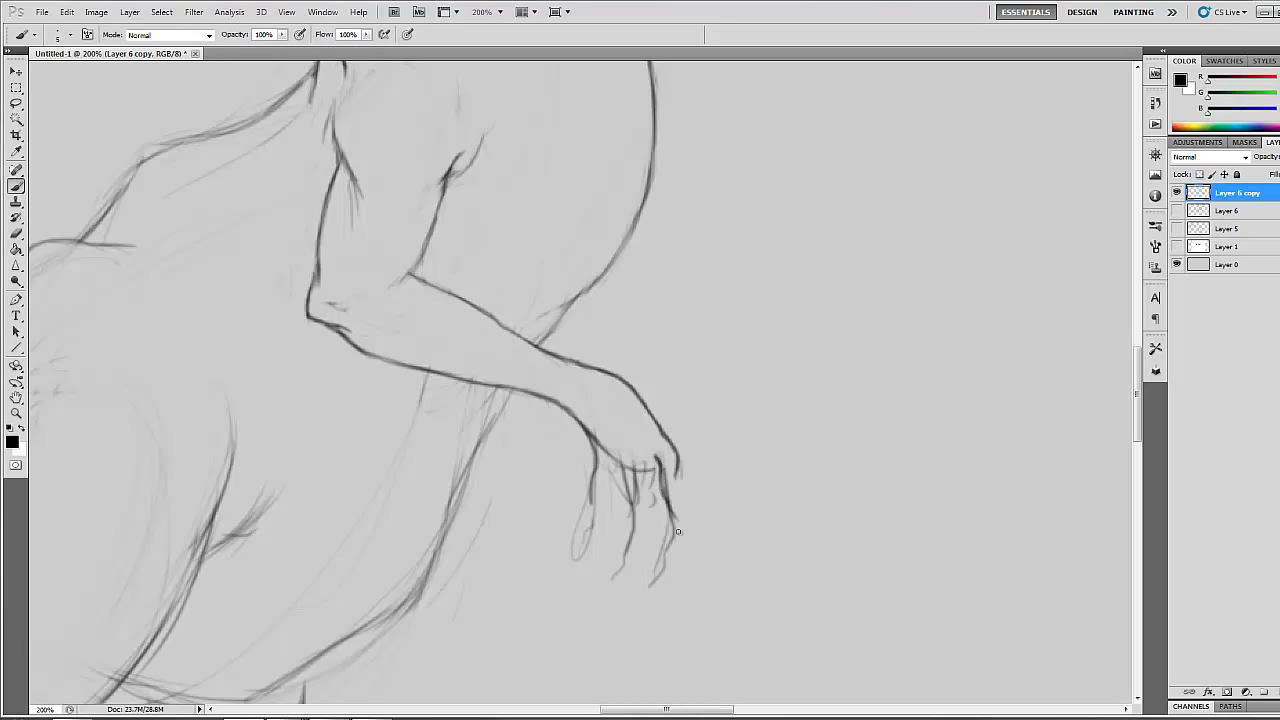
pyautogui.moveTo(667, 527); pyautogui.dragTo(628, 604)
pyautogui.moveTo(640, 480); pyautogui.dragTo(640, 560)
# Clean faint lines around the fingers and darken both curved fingertips into claws
pyautogui.press('e')
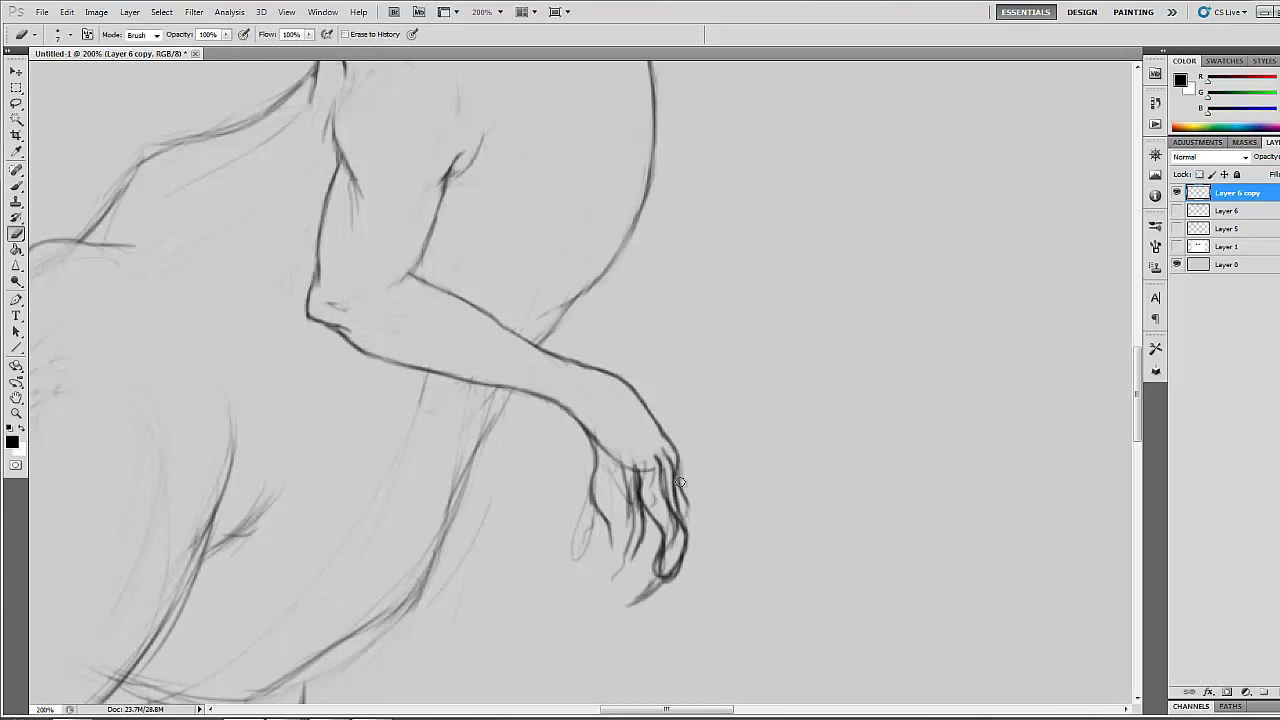
pyautogui.moveTo(664, 456); pyautogui.dragTo(670, 580)
pyautogui.moveTo(630, 530); pyautogui.dragTo(600, 430)
pyautogui.moveTo(590, 500); pyautogui.dragTo(575, 560)
pyautogui.press('b')
pyautogui.moveTo(695, 514); pyautogui.dragTo(680, 476)
pyautogui.press('e')
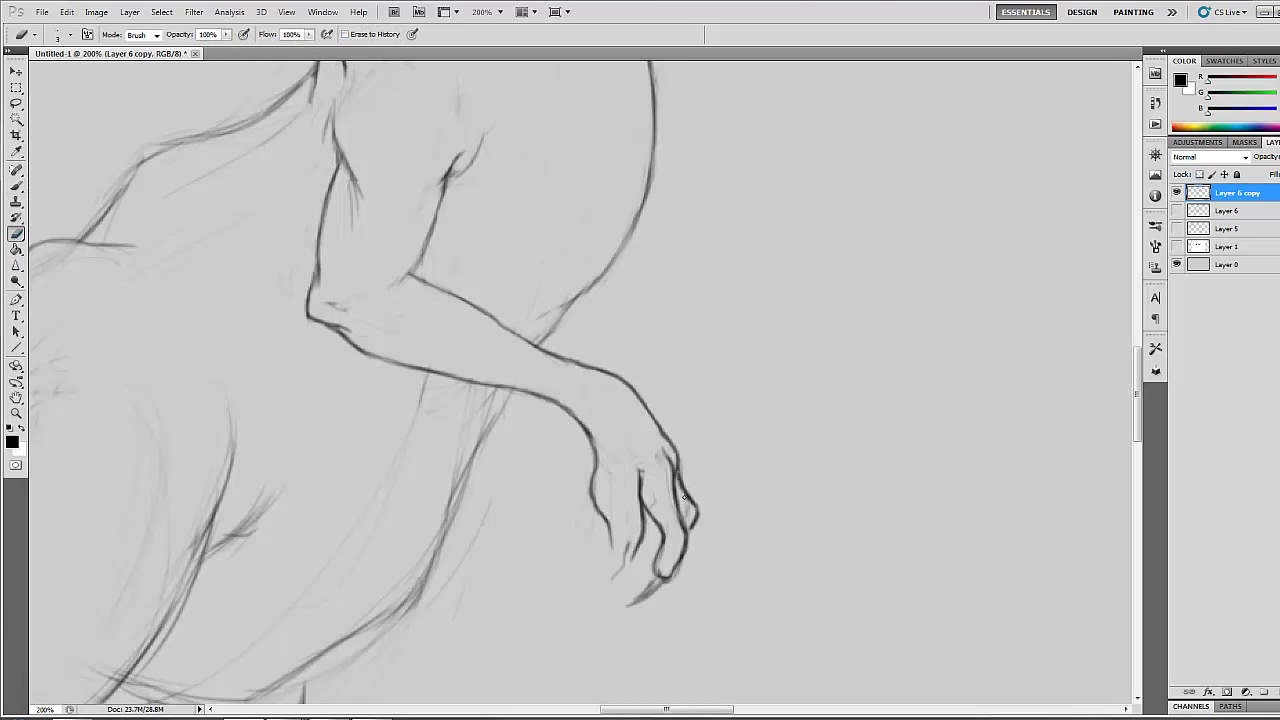
pyautogui.press('b')
pyautogui.moveTo(672, 562); pyautogui.dragTo(636, 602)
pyautogui.moveTo(620, 552); pyautogui.dragTo(598, 598)
# Draw a dark belly contour below the hand, trimming part of the diagonal belly line
pyautogui.press('e')
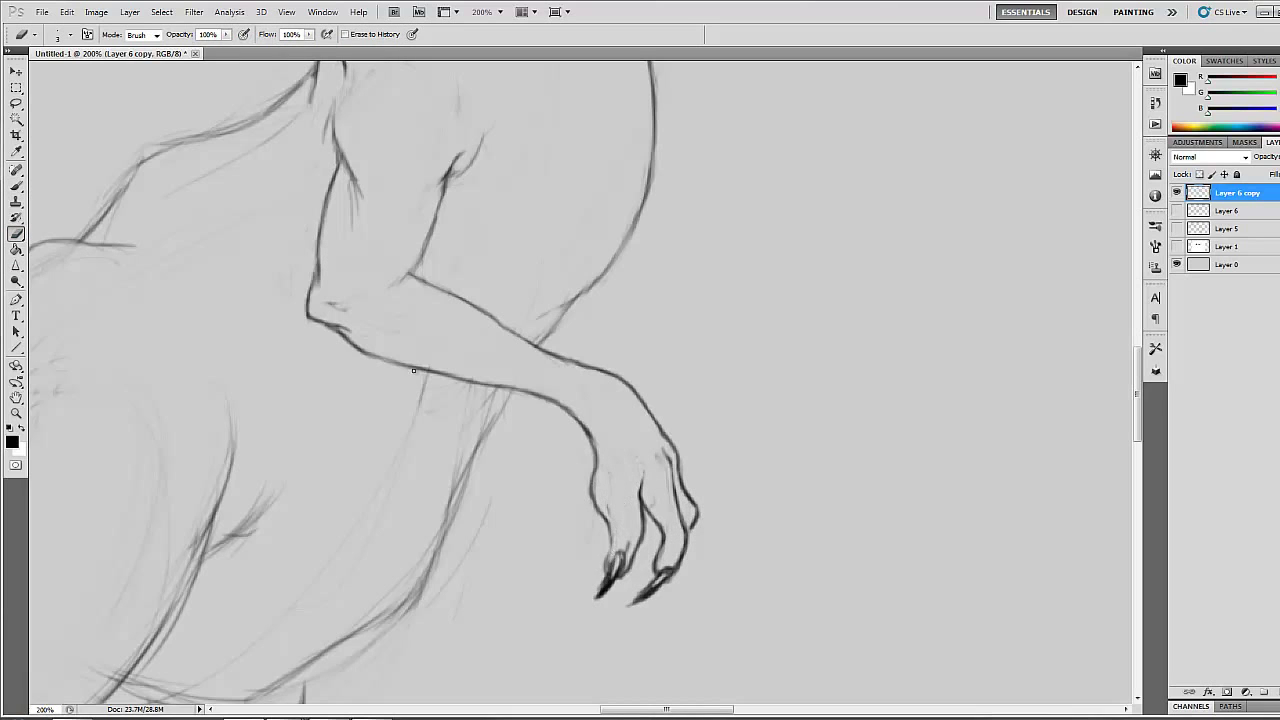
pyautogui.moveTo(260, 87); pyautogui.dragTo(532, 272)
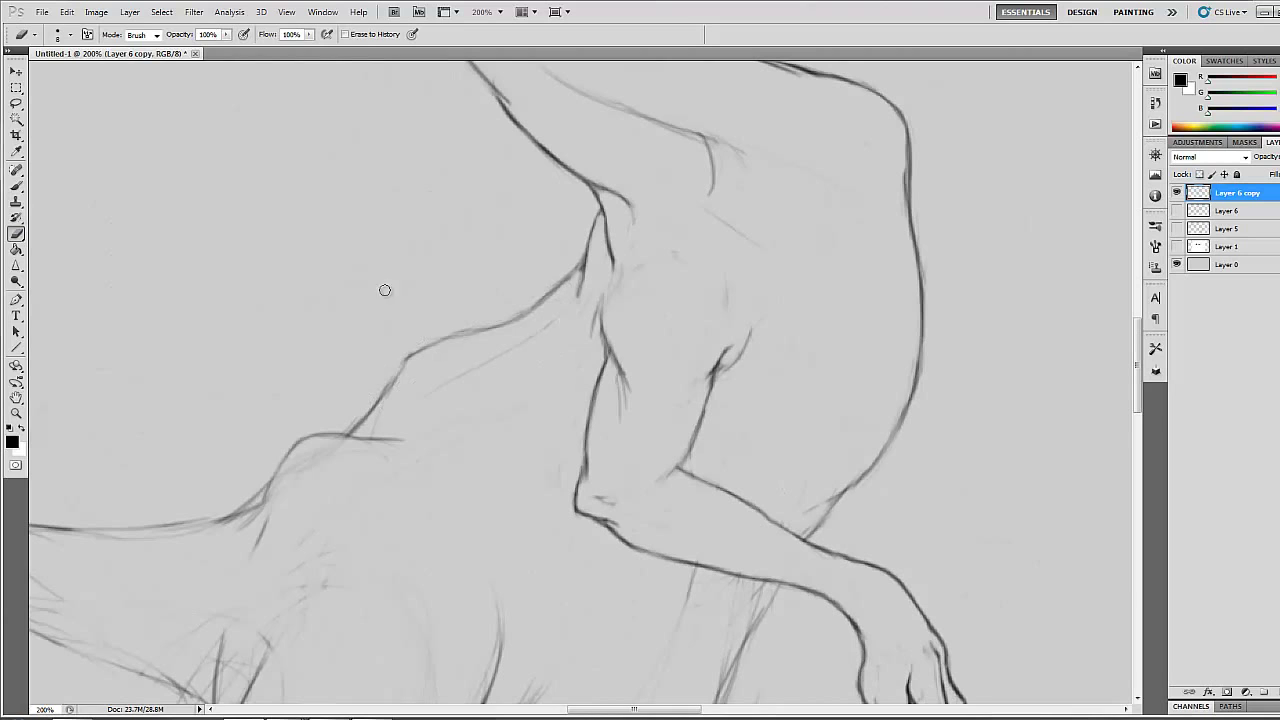
pyautogui.press('b')
pyautogui.moveTo(371, 420); pyautogui.dragTo(409, 145)
pyautogui.moveTo(890, 180); pyautogui.dragTo(665, 545)
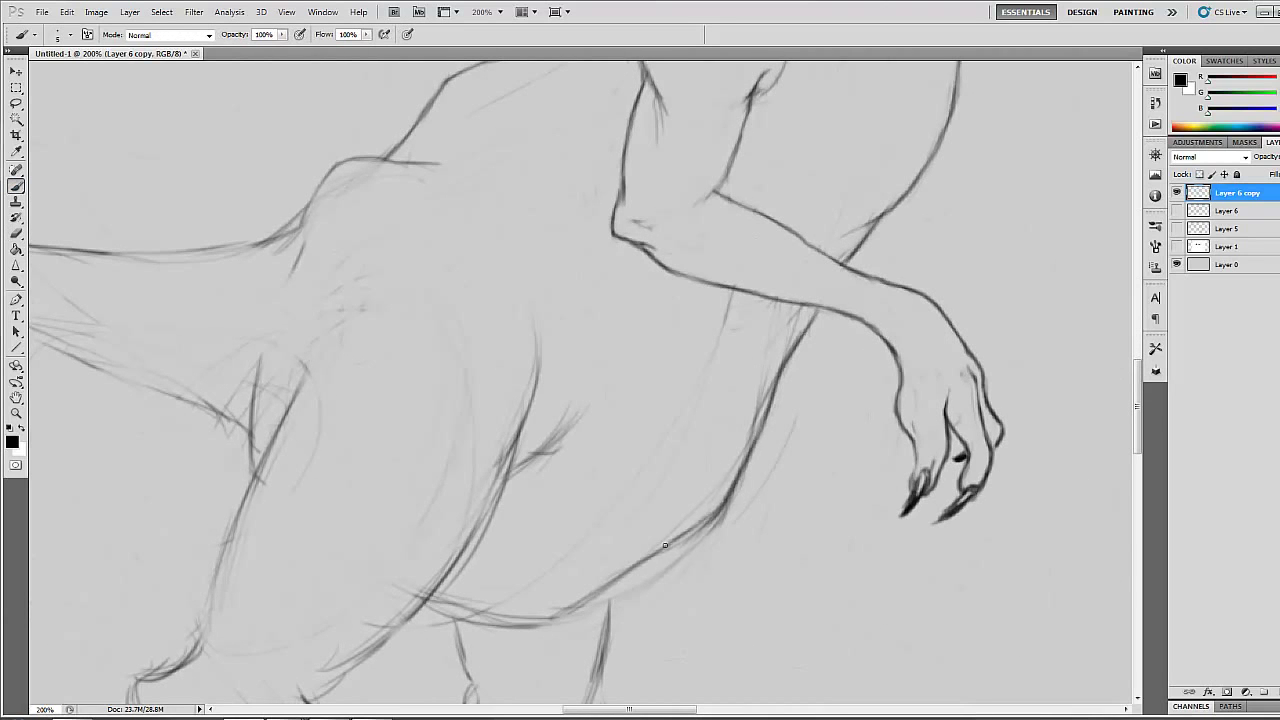
pyautogui.press('e')
pyautogui.moveTo(790, 300)
pyautogui.mouseDown()
pyautogui.moveTo(757, 309)
pyautogui.moveTo(810, 292)
pyautogui.mouseUp()
pyautogui.press('b')
pyautogui.press('e')
pyautogui.moveTo(765, 395); pyautogui.dragTo(751, 470)
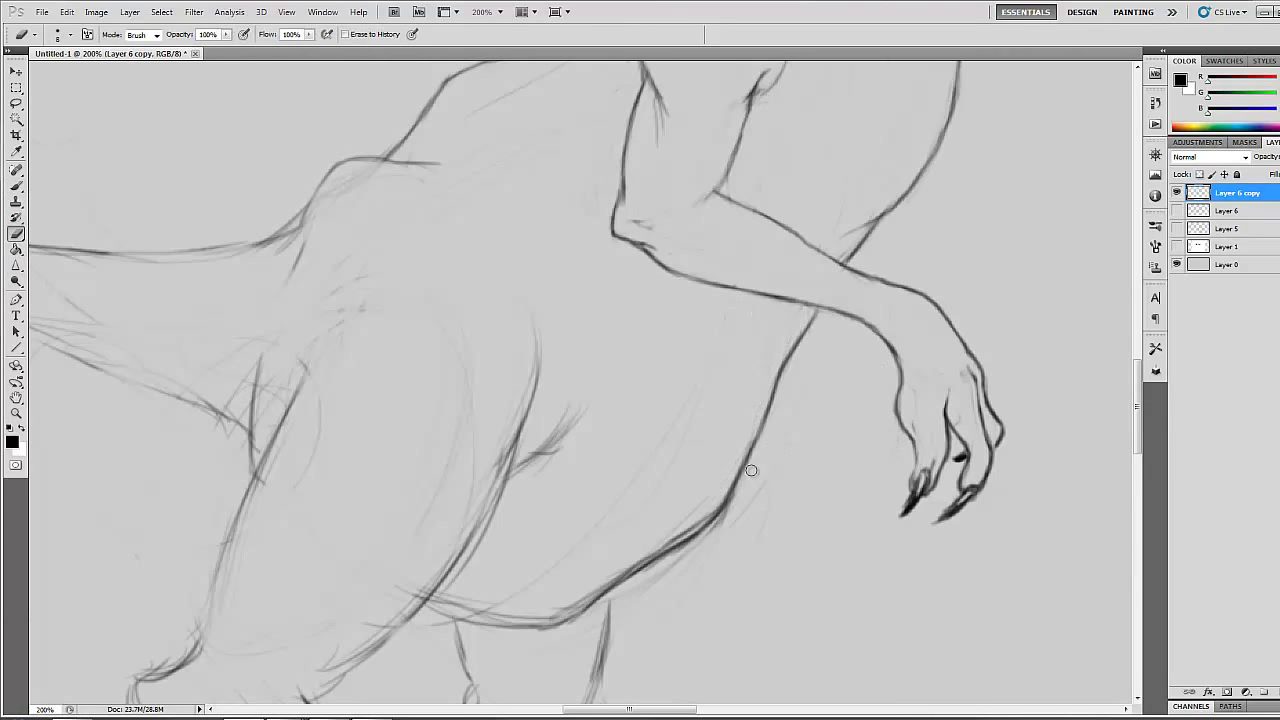
# Draw a darker shoulder contour and erase the extra sketchy strokes along it
pyautogui.moveTo(608, 443); pyautogui.dragTo(858, 568)
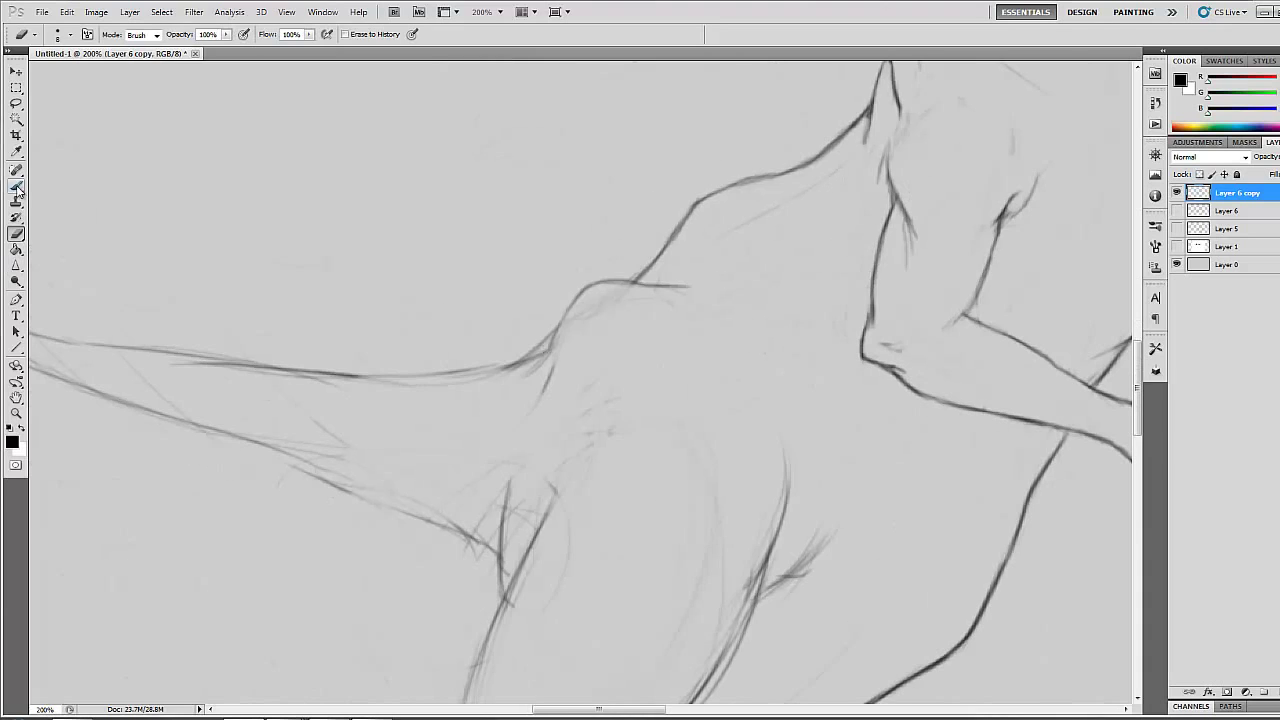
pyautogui.click(16, 188)
pyautogui.moveTo(520, 372)
pyautogui.mouseDown()
pyautogui.moveTo(630, 288)
pyautogui.moveTo(688, 284)
pyautogui.mouseUp()
pyautogui.press('e')
pyautogui.moveTo(575, 305); pyautogui.dragTo(556, 352)
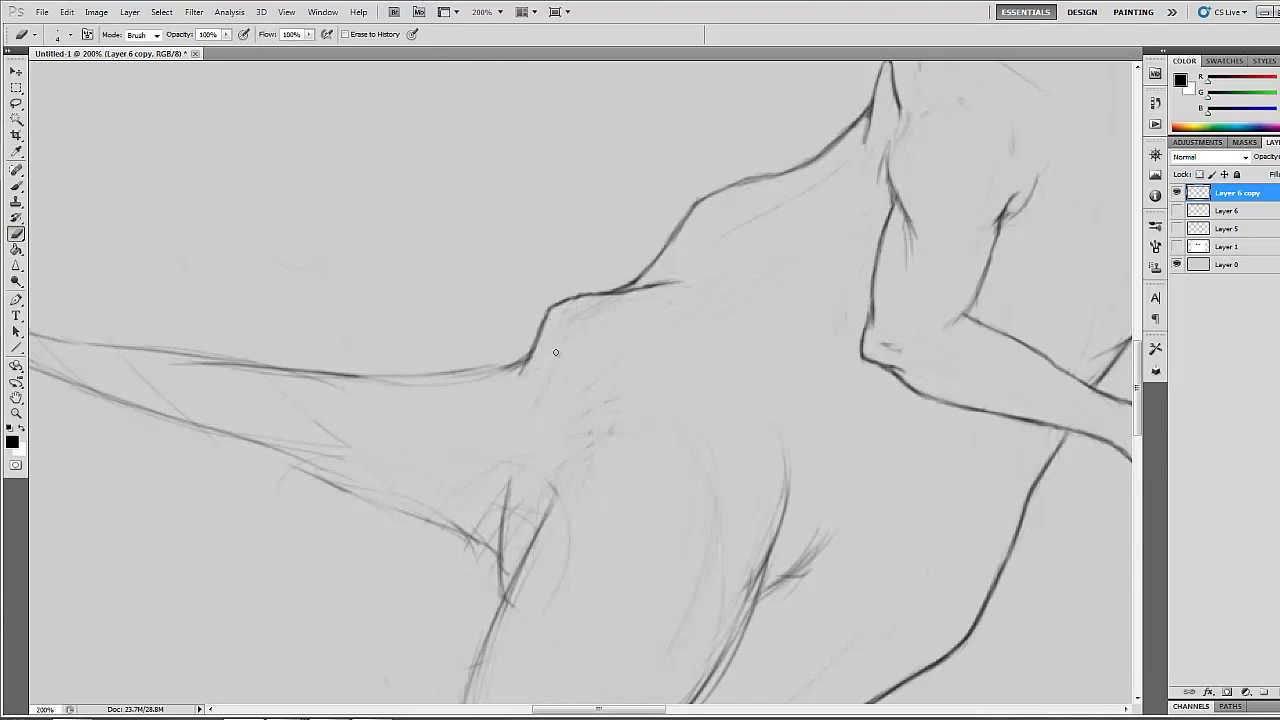
# Draw the thigh outline and erase stray strokes around it with a larger eraser
pyautogui.moveTo(501, 310); pyautogui.dragTo(446, 120)
pyautogui.press('b')
pyautogui.moveTo(540, 150); pyautogui.dragTo(470, 590)
pyautogui.moveTo(385, 300); pyautogui.dragTo(450, 395)
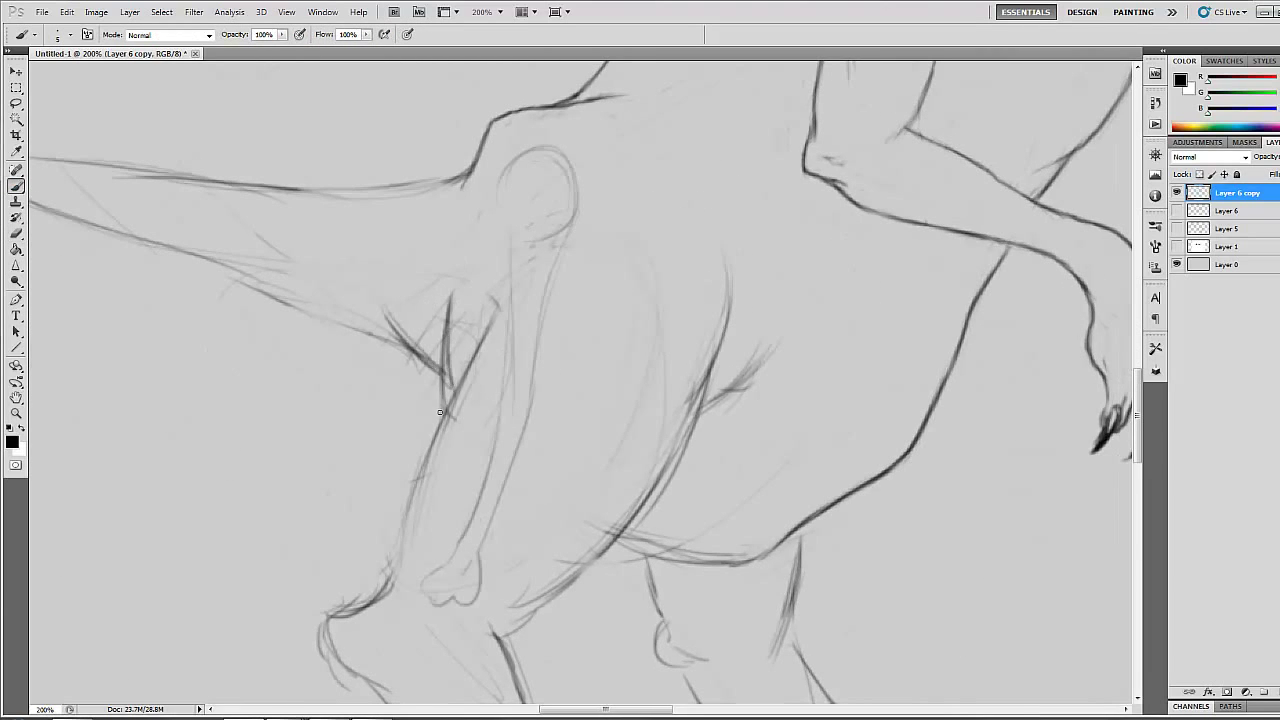
pyautogui.press('e')
pyautogui.moveTo(450, 350)
pyautogui.mouseDown()
pyautogui.moveTo(415, 500)
pyautogui.moveTo(480, 415)
pyautogui.mouseUp()
pyautogui.press(']')
pyautogui.press(']')
pyautogui.press(']')
pyautogui.moveTo(490, 300)
pyautogui.mouseDown()
pyautogui.moveTo(426, 466)
pyautogui.moveTo(452, 307)
pyautogui.mouseUp()
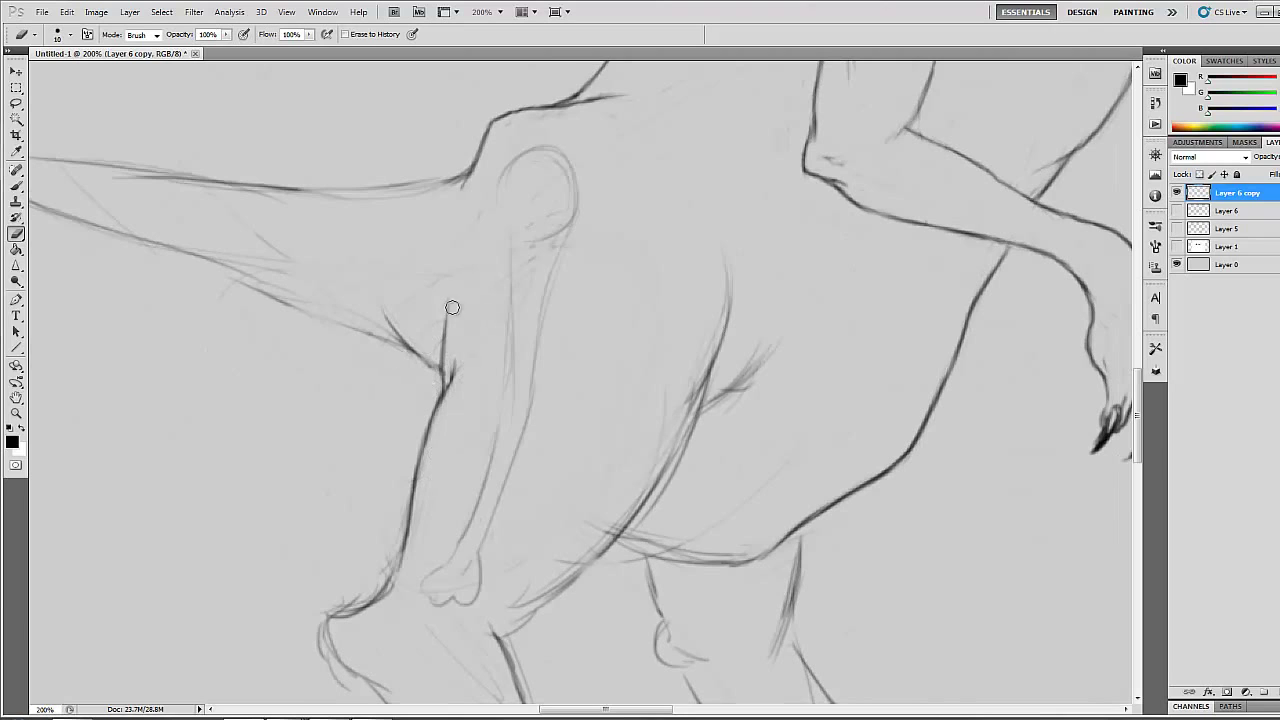
# Redraw the belly and lower belly contours darker, erasing stray lines along the belly
pyautogui.press('b')
pyautogui.moveTo(727, 270)
pyautogui.mouseDown()
pyautogui.moveTo(695, 420)
pyautogui.moveTo(755, 360)
pyautogui.mouseUp()
pyautogui.press('e')
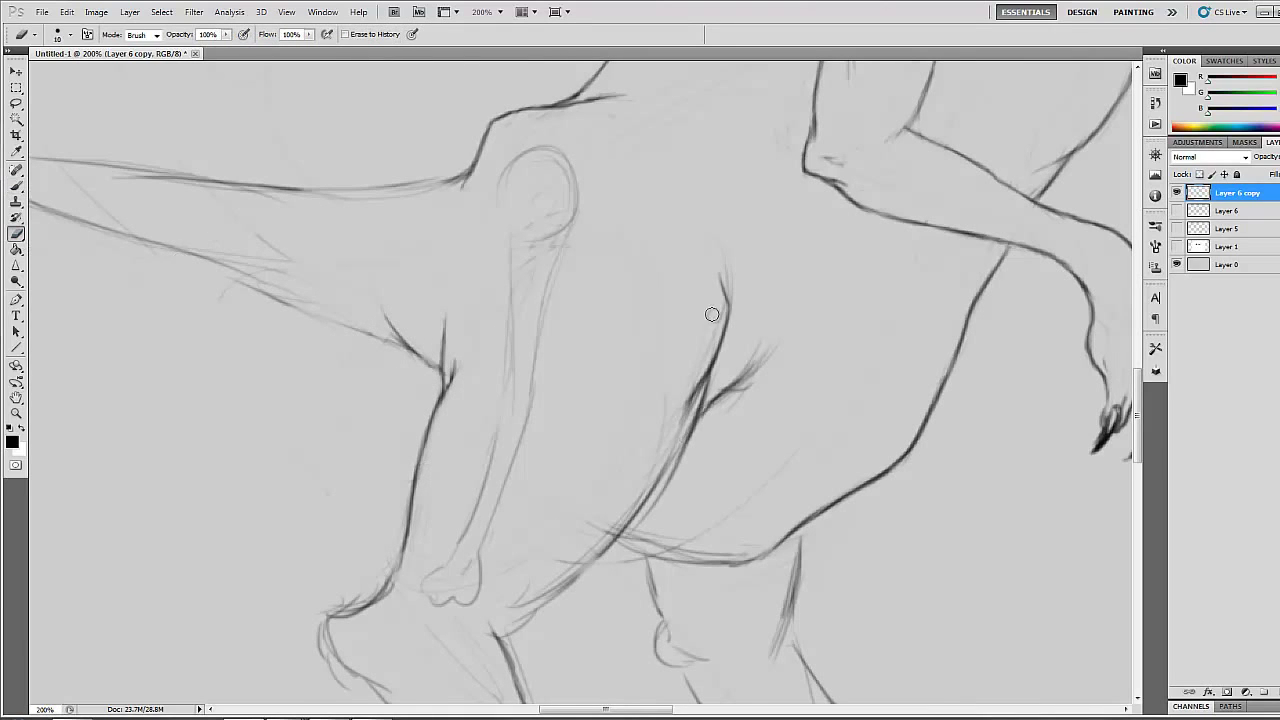
pyautogui.moveTo(710, 310); pyautogui.dragTo(690, 440)
pyautogui.press('b')
pyautogui.moveTo(761, 316); pyautogui.dragTo(650, 500)
pyautogui.moveTo(640, 500)
pyautogui.mouseDown()
pyautogui.moveTo(625, 315)
pyautogui.moveTo(500, 440)
pyautogui.mouseUp()
pyautogui.press('e')
pyautogui.moveTo(349, 262); pyautogui.dragTo(357, 457)
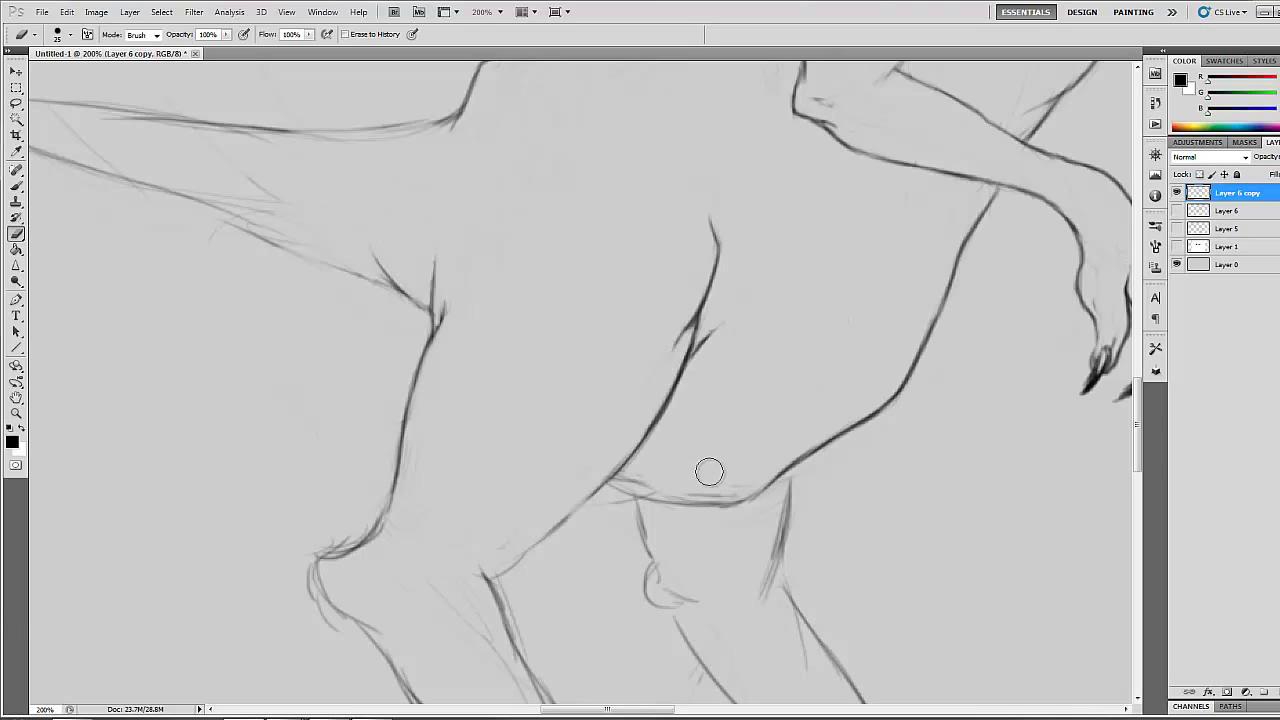
# Redraw the upper leg lines and heel outline in dark strokes
pyautogui.moveTo(397, 417)
pyautogui.mouseDown()
pyautogui.moveTo(395, 342)
pyautogui.moveTo(345, 152)
pyautogui.mouseUp()
pyautogui.press('b')
pyautogui.moveTo(712, 298); pyautogui.dragTo(600, 398)
pyautogui.moveTo(742, 272); pyautogui.dragTo(722, 420)
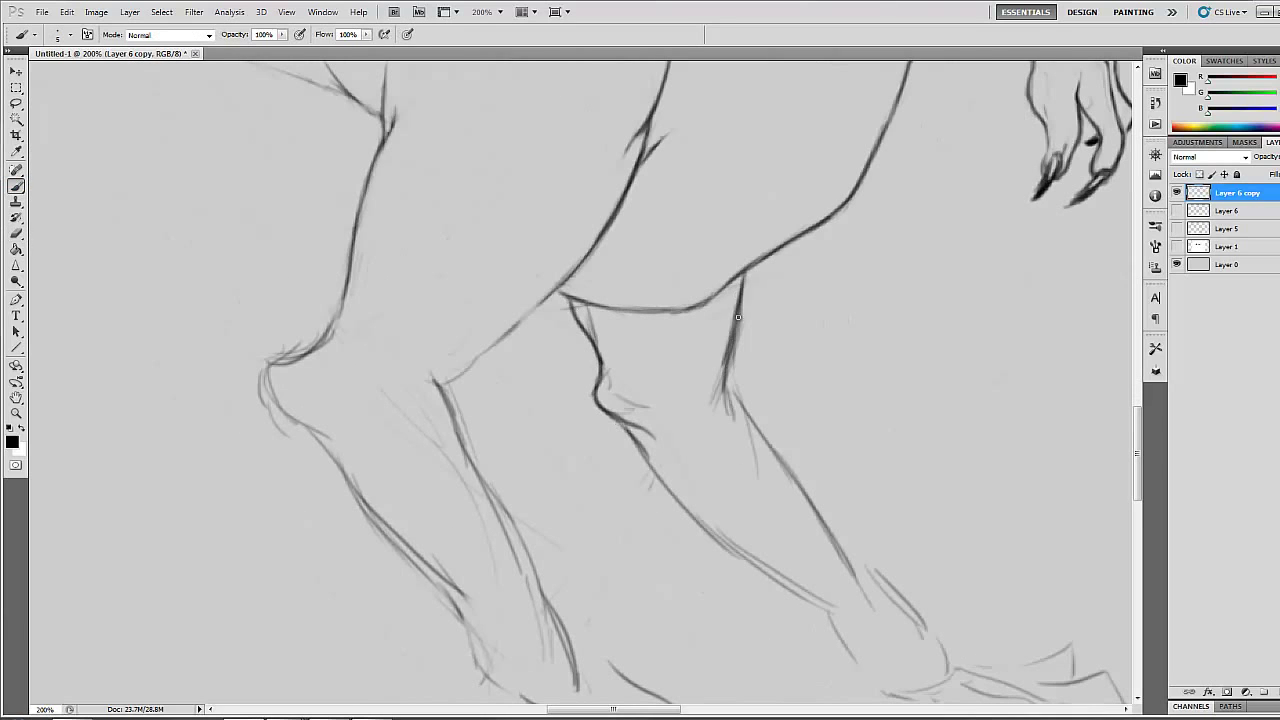
pyautogui.press('e')
pyautogui.moveTo(735, 300); pyautogui.dragTo(720, 395)
pyautogui.moveTo(584, 313)
pyautogui.mouseDown()
pyautogui.moveTo(624, 178)
pyautogui.moveTo(490, 280)
pyautogui.mouseUp()
pyautogui.press('b')
pyautogui.moveTo(780, 216); pyautogui.dragTo(755, 295)
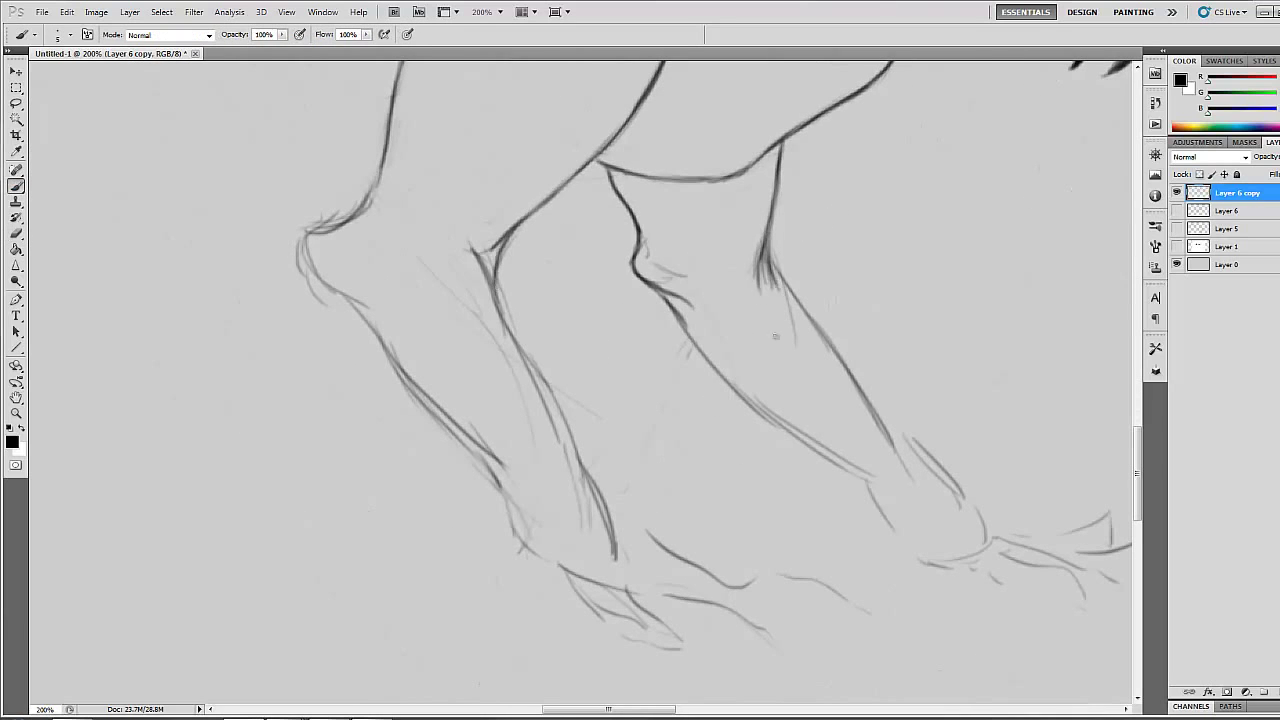
pyautogui.press('e')
pyautogui.moveTo(765, 242); pyautogui.dragTo(758, 280)
pyautogui.press('b')
pyautogui.moveTo(386, 155)
pyautogui.mouseDown()
pyautogui.moveTo(305, 232)
pyautogui.moveTo(370, 310)
pyautogui.mouseUp()
# Remove the doubled heel line and darken the long leg, ankle and foot outlines
pyautogui.click(16, 233)
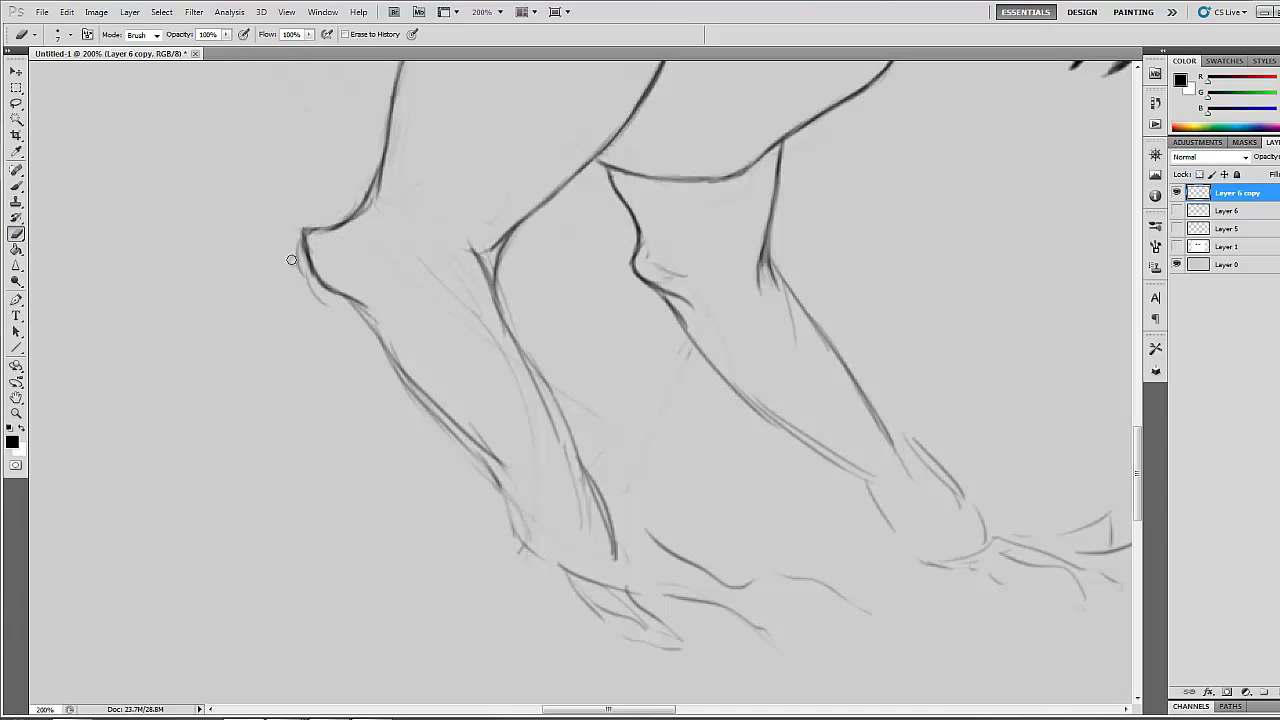
pyautogui.press('b')
pyautogui.moveTo(291, 260); pyautogui.dragTo(560, 565)
pyautogui.press('e')
pyautogui.moveTo(375, 330); pyautogui.dragTo(505, 465)
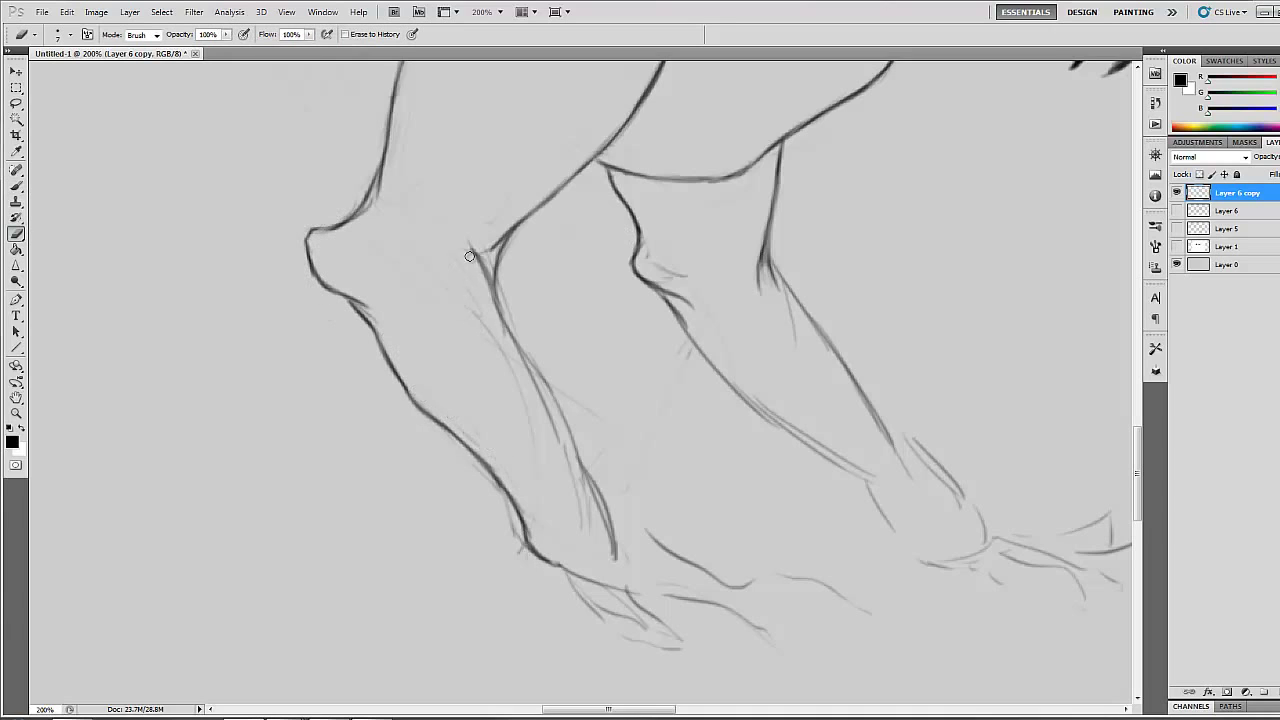
pyautogui.moveTo(469, 256)
pyautogui.mouseDown()
pyautogui.moveTo(580, 520)
pyautogui.moveTo(406, 371)
pyautogui.mouseUp()
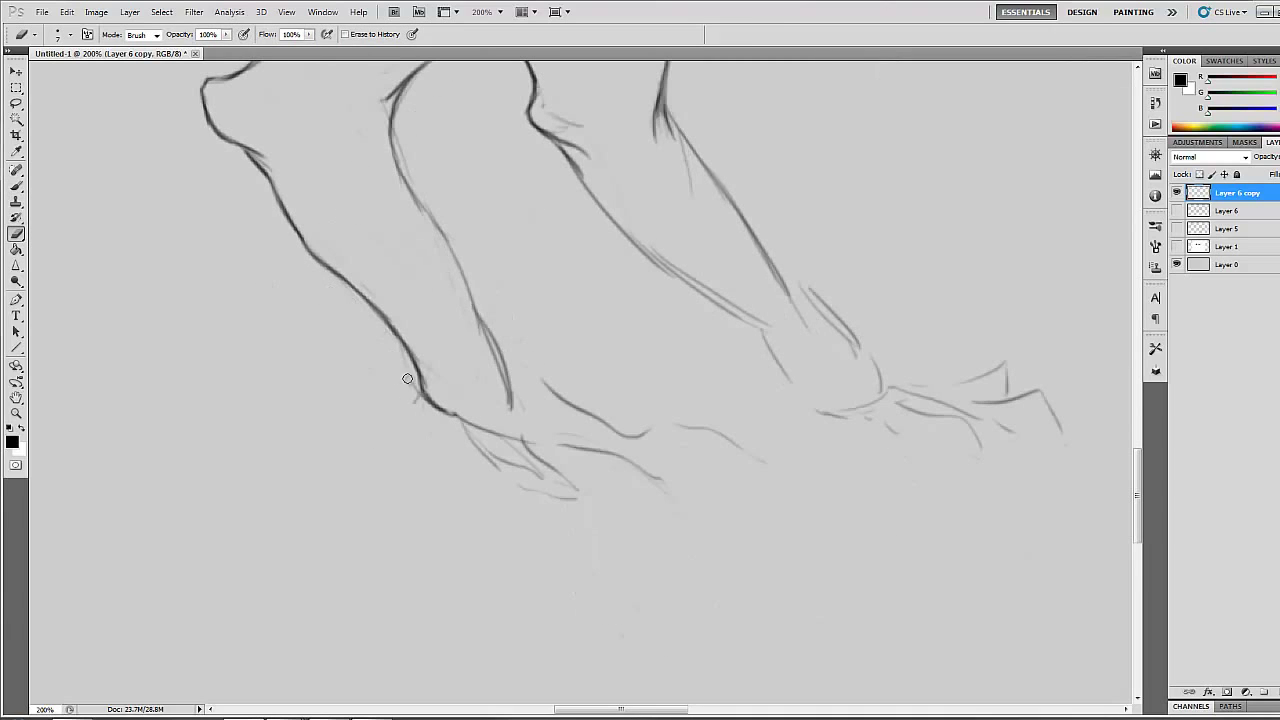
pyautogui.press('b')
pyautogui.moveTo(400, 180)
pyautogui.mouseDown()
pyautogui.moveTo(478, 316)
pyautogui.moveTo(520, 432)
pyautogui.mouseUp()
pyautogui.moveTo(520, 378); pyautogui.dragTo(600, 490)
pyautogui.moveTo(520, 512); pyautogui.dragTo(622, 435)
pyautogui.press('e')
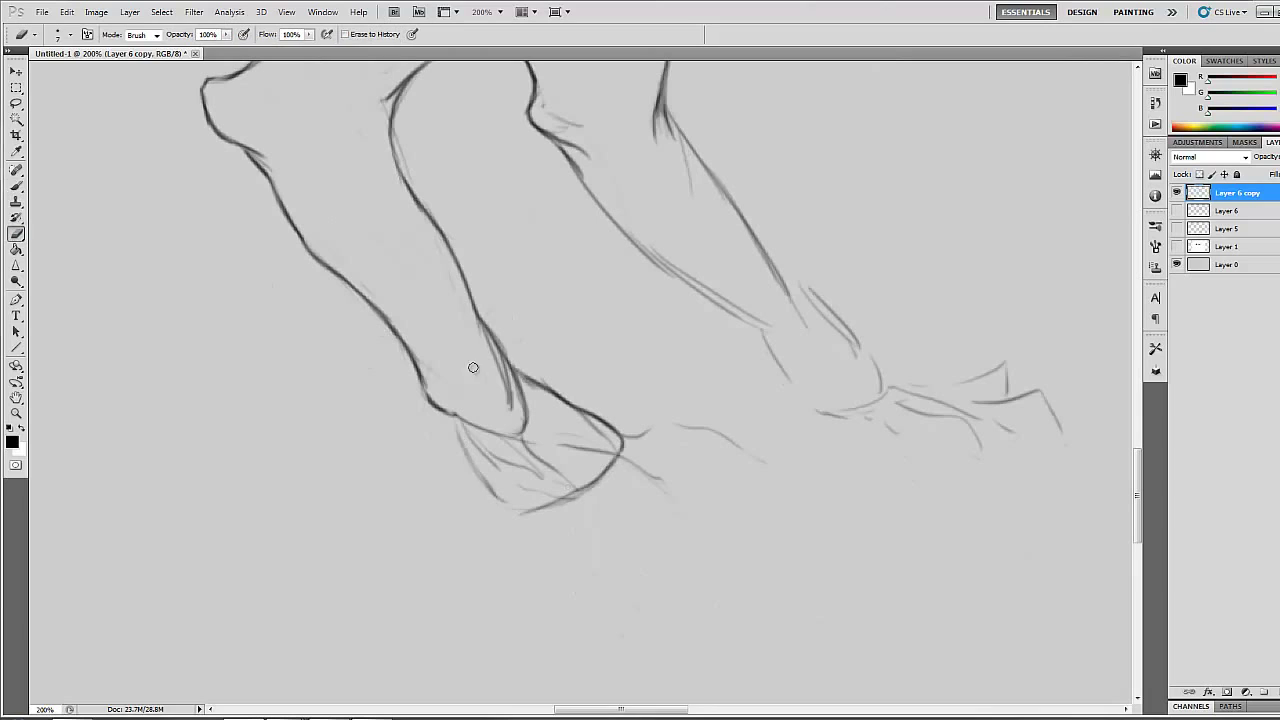
pyautogui.moveTo(490, 330)
pyautogui.mouseDown()
pyautogui.moveTo(530, 455)
pyautogui.moveTo(590, 450)
pyautogui.mouseUp()
pyautogui.press('b')
# Darken the right leg, ankle and sole, and draw the left foot's toes
pyautogui.moveTo(560, 150); pyautogui.dragTo(800, 380)
pyautogui.moveTo(758, 240)
pyautogui.mouseDown()
pyautogui.moveTo(850, 338)
pyautogui.moveTo(886, 400)
pyautogui.mouseUp()
pyautogui.moveTo(790, 372); pyautogui.dragTo(936, 440)
pyautogui.moveTo(515, 510); pyautogui.dragTo(606, 542)
pyautogui.moveTo(624, 440); pyautogui.dragTo(790, 492)
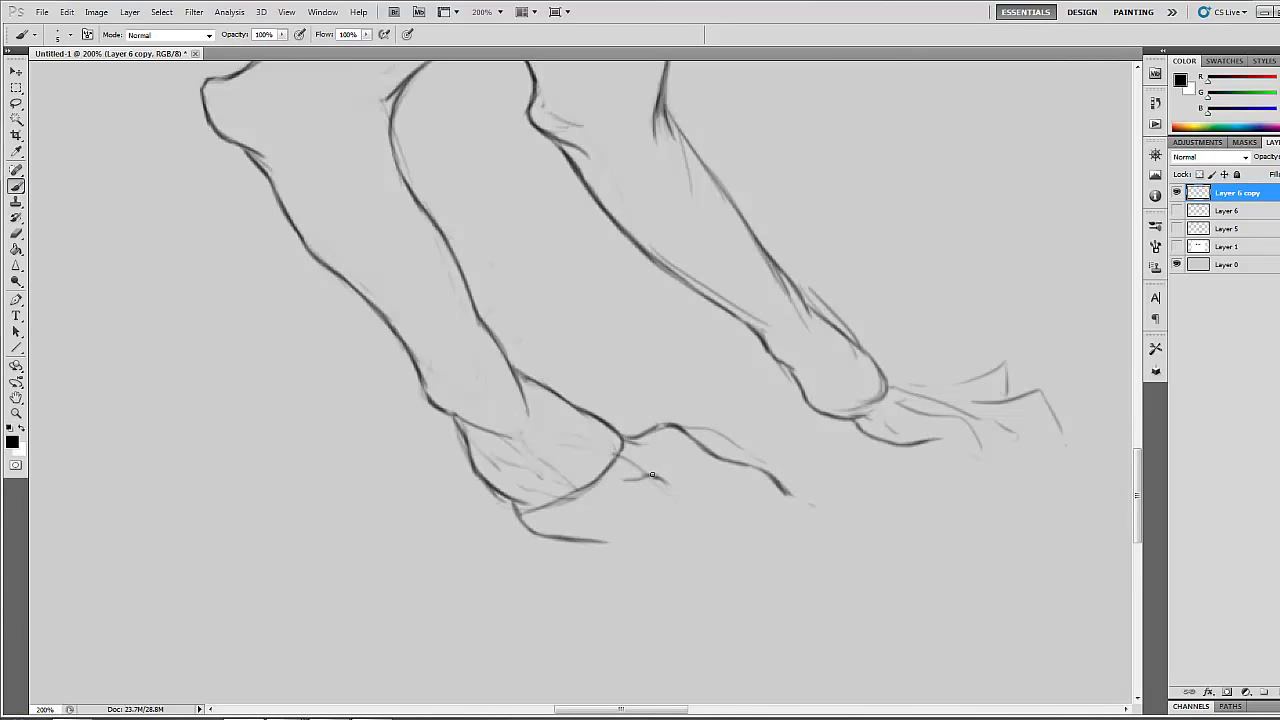
pyautogui.moveTo(620, 476); pyautogui.dragTo(766, 540)
pyautogui.moveTo(600, 498); pyautogui.dragTo(703, 566)
pyautogui.moveTo(886, 380)
pyautogui.mouseDown()
pyautogui.moveTo(1065, 430)
pyautogui.moveTo(1005, 395)
pyautogui.mouseUp()
pyautogui.moveTo(912, 440)
pyautogui.mouseDown()
pyautogui.moveTo(998, 478)
pyautogui.moveTo(1072, 428)
pyautogui.mouseUp()
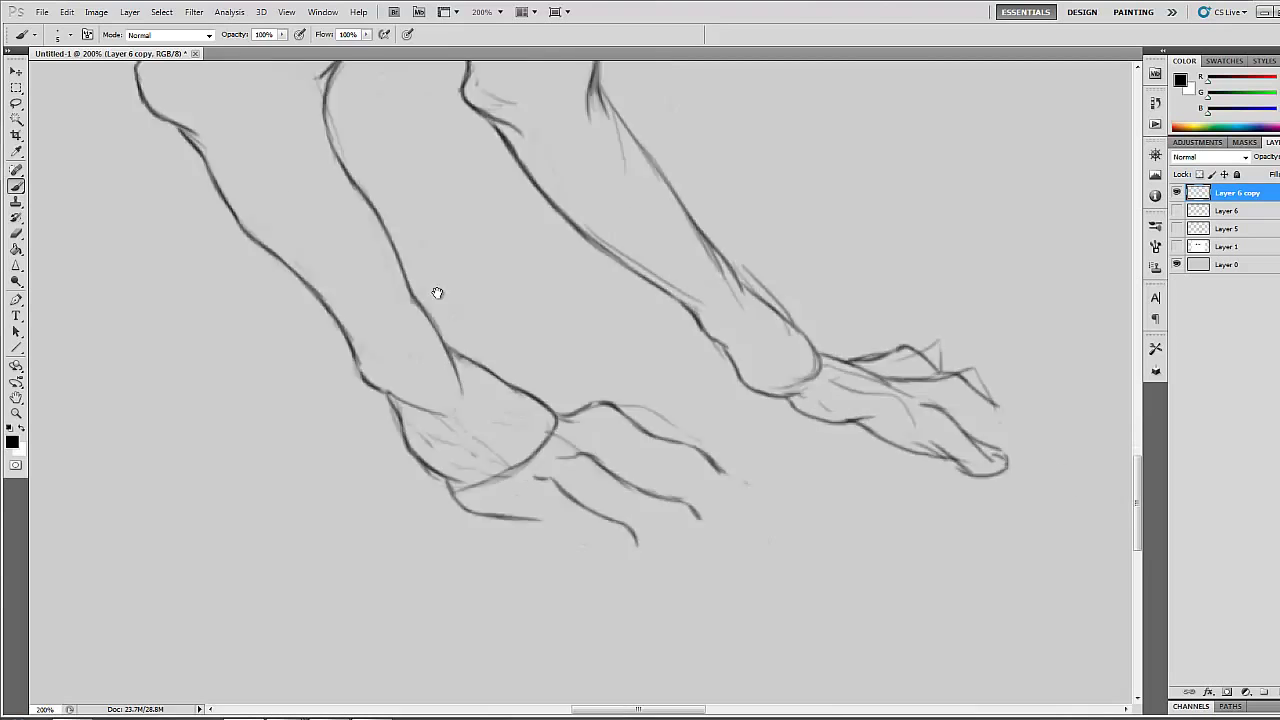
# Shape the toes and soles of both feet with dark lines
pyautogui.moveTo(426, 337); pyautogui.dragTo(213, 352)
pyautogui.moveTo(785, 488); pyautogui.dragTo(882, 512)
pyautogui.moveTo(822, 455); pyautogui.dragTo(928, 496)
pyautogui.moveTo(490, 528); pyautogui.dragTo(612, 578)
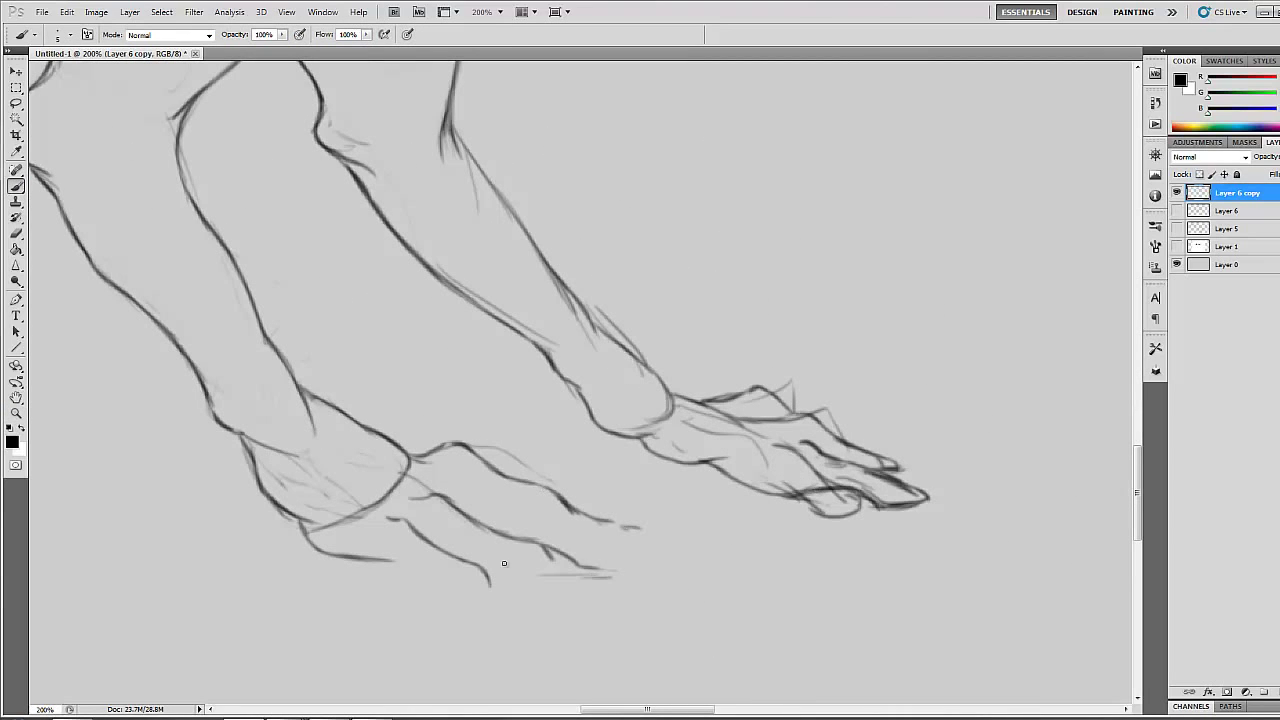
pyautogui.moveTo(556, 515); pyautogui.dragTo(640, 550)
pyautogui.moveTo(365, 560); pyautogui.dragTo(540, 620)
# Erase stray strokes near the left ankle and foot, then add a right-toe stroke
pyautogui.press('e')
pyautogui.moveTo(410, 495)
pyautogui.mouseDown()
pyautogui.moveTo(373, 475)
pyautogui.moveTo(300, 520)
pyautogui.mouseUp()
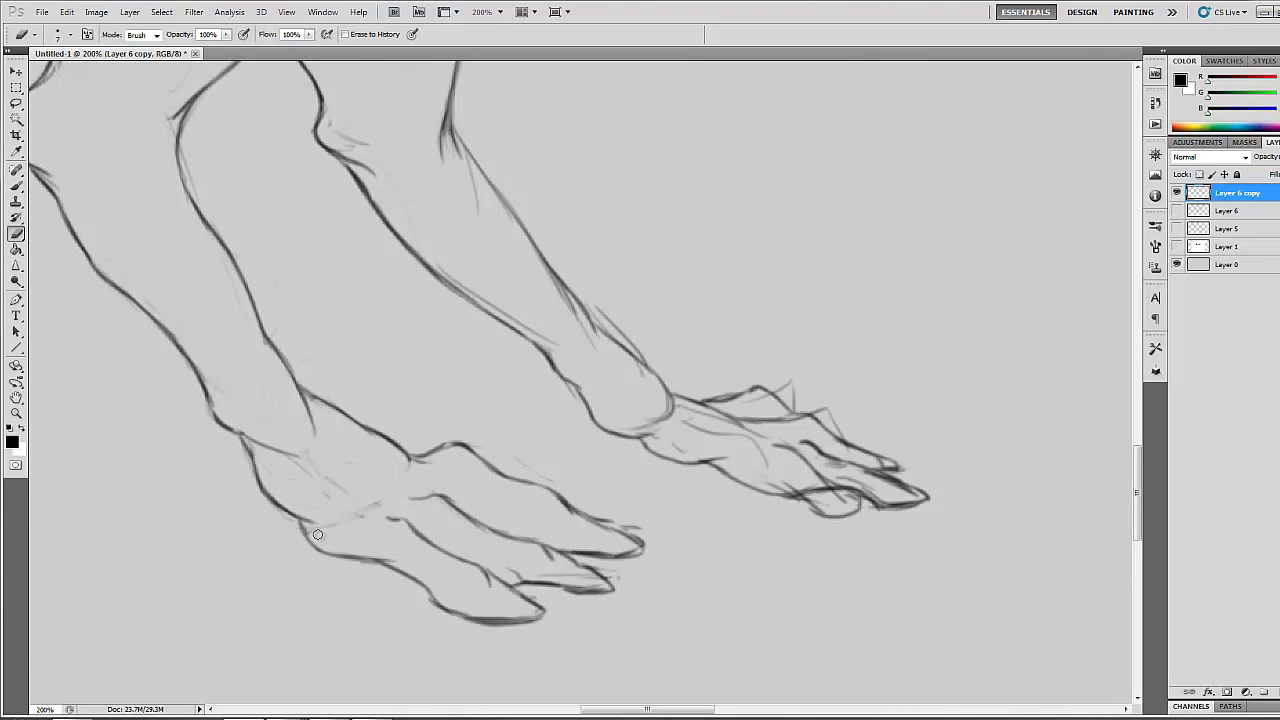
pyautogui.moveTo(548, 572); pyautogui.dragTo(604, 580)
pyautogui.moveTo(528, 607); pyautogui.dragTo(397, 596)
pyautogui.press('b')
pyautogui.moveTo(690, 415); pyautogui.dragTo(780, 470)
# Lighten the right ankle, leg and toe strokes and draw a darker right heel line
pyautogui.press('e')
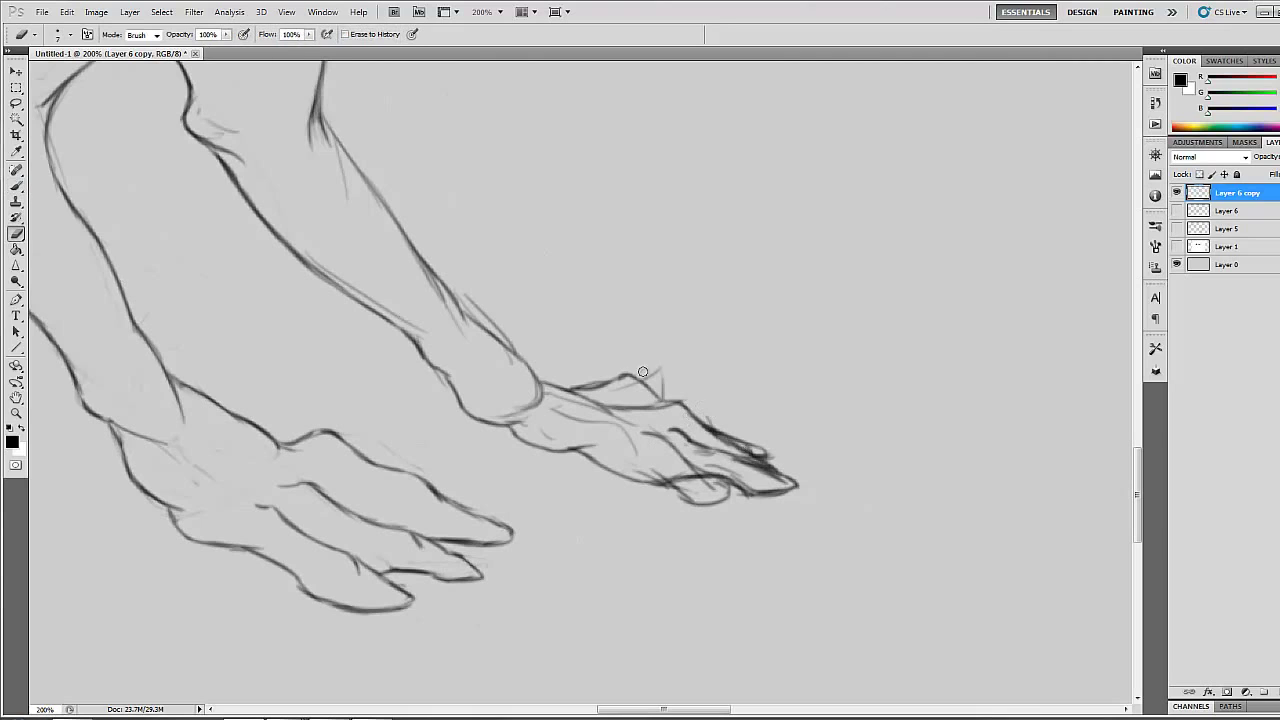
pyautogui.moveTo(650, 380); pyautogui.dragTo(480, 330)
pyautogui.moveTo(420, 270); pyautogui.dragTo(514, 380)
pyautogui.press('b')
pyautogui.moveTo(460, 300); pyautogui.dragTo(635, 450)
pyautogui.press('e')
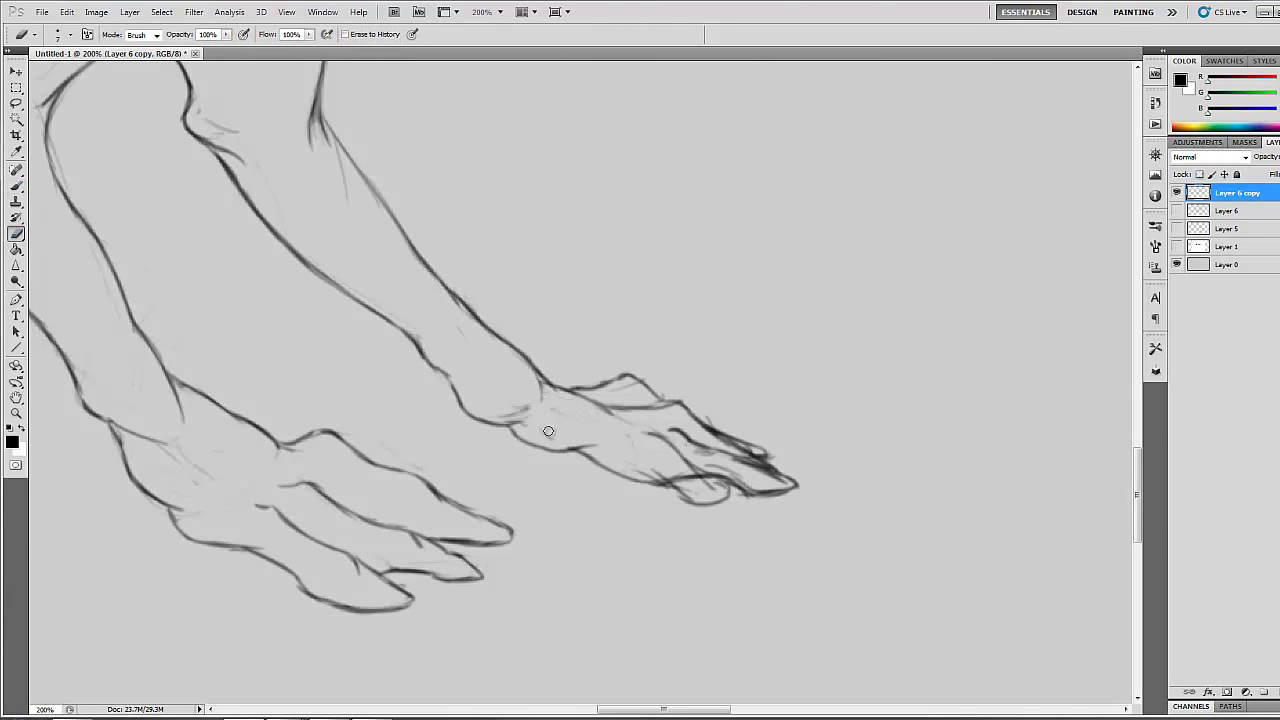
pyautogui.moveTo(540, 430); pyautogui.dragTo(720, 485)
pyautogui.moveTo(690, 440); pyautogui.dragTo(780, 475)
# Draw a new upward-curving tail stroke and lighten the old tail base
pyautogui.press('z')
pyautogui.keyDown('alt'); pyautogui.click(663, 439); pyautogui.keyUp('alt')
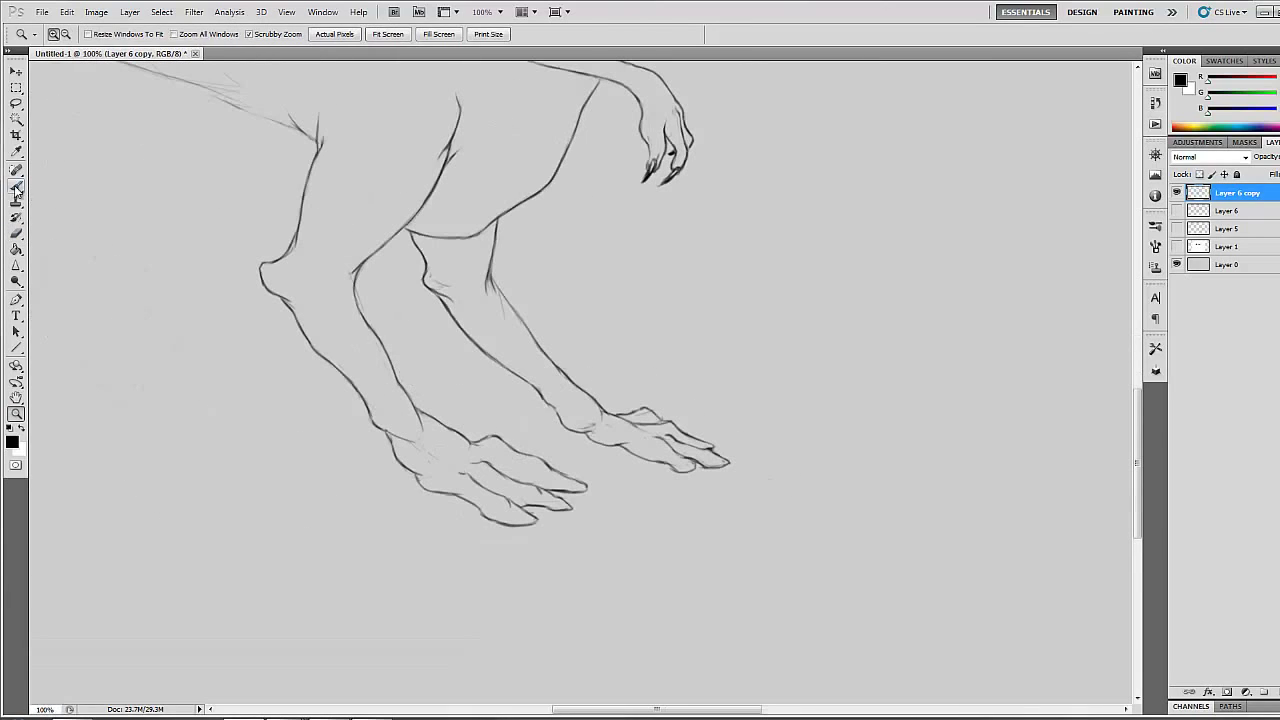
pyautogui.press('b')
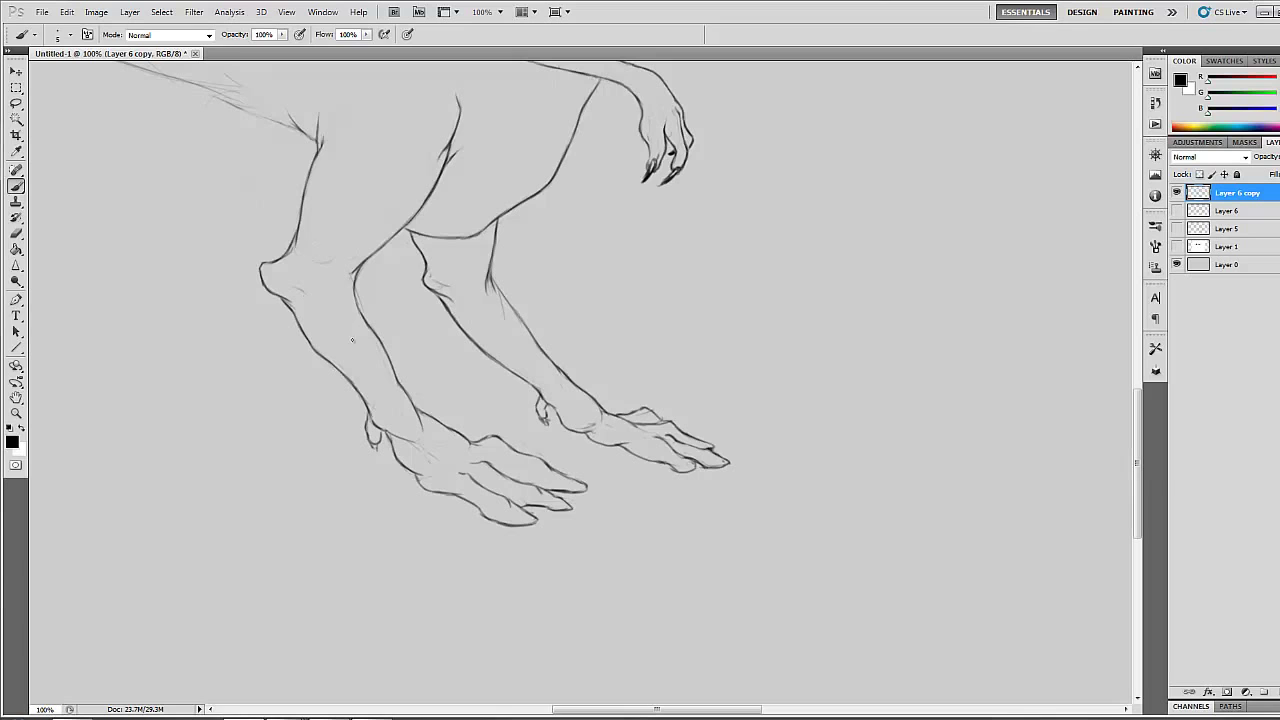
pyautogui.moveTo(260, 63); pyautogui.dragTo(414, 338)
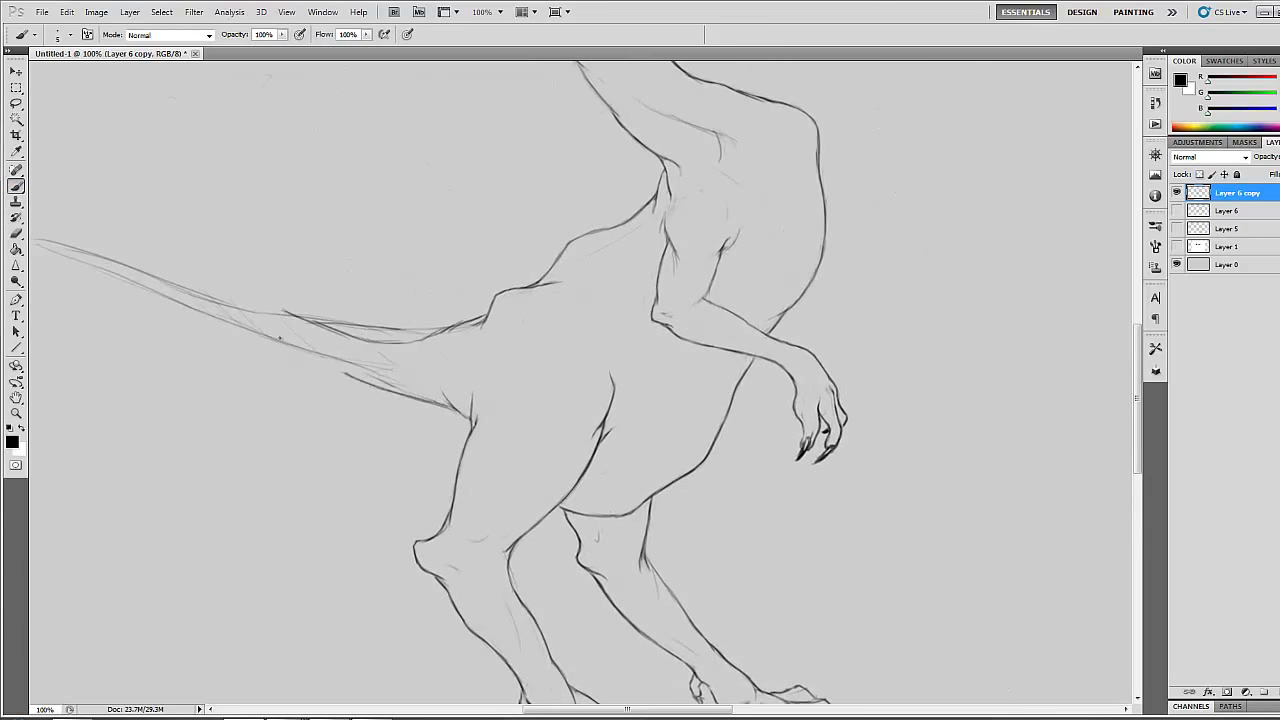
pyautogui.moveTo(265, 345)
pyautogui.mouseDown()
pyautogui.moveTo(395, 440)
pyautogui.moveTo(242, 317)
pyautogui.mouseUp()
pyautogui.press('e')
pyautogui.moveTo(561, 432)
pyautogui.mouseDown()
pyautogui.moveTo(450, 443)
pyautogui.moveTo(293, 365)
pyautogui.mouseUp()
pyautogui.press('b')
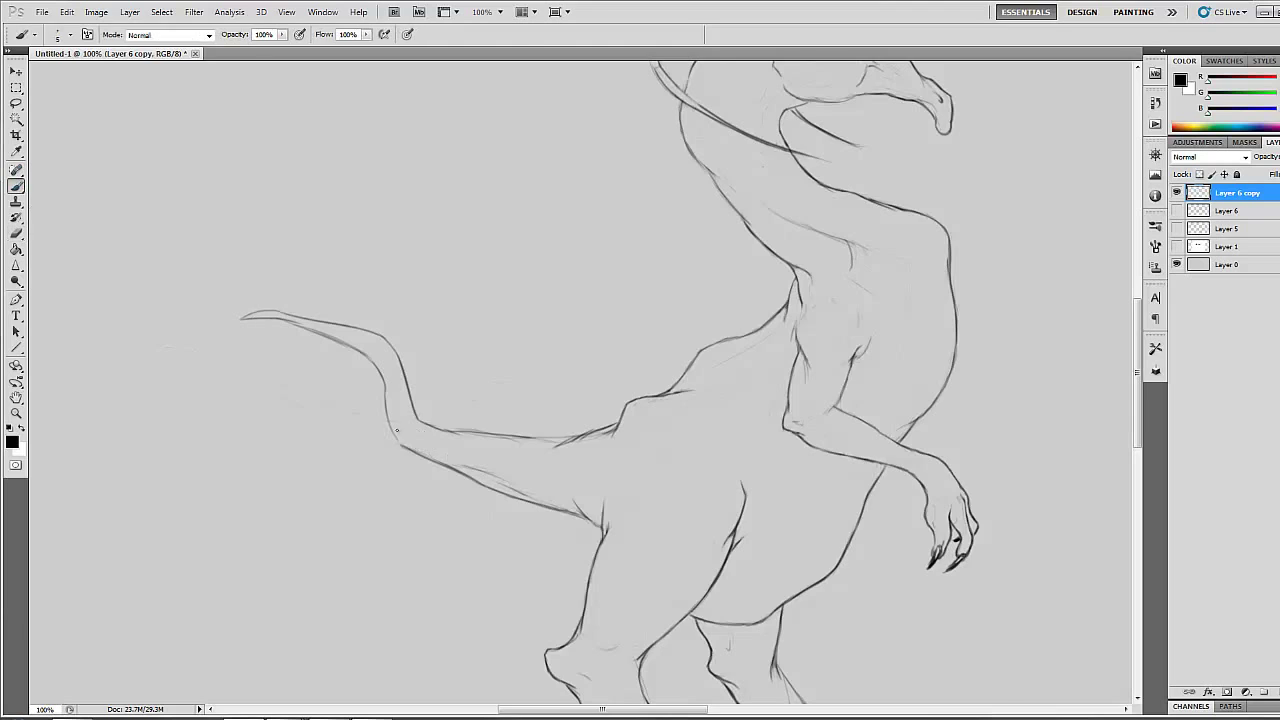
# Darken the tail and its join with the leg, erasing stray strokes around it
pyautogui.scroll(1, 397, 508)
pyautogui.moveTo(372, 268); pyautogui.dragTo(410, 385)
pyautogui.moveTo(748, 488); pyautogui.dragTo(788, 534)
pyautogui.press('e')
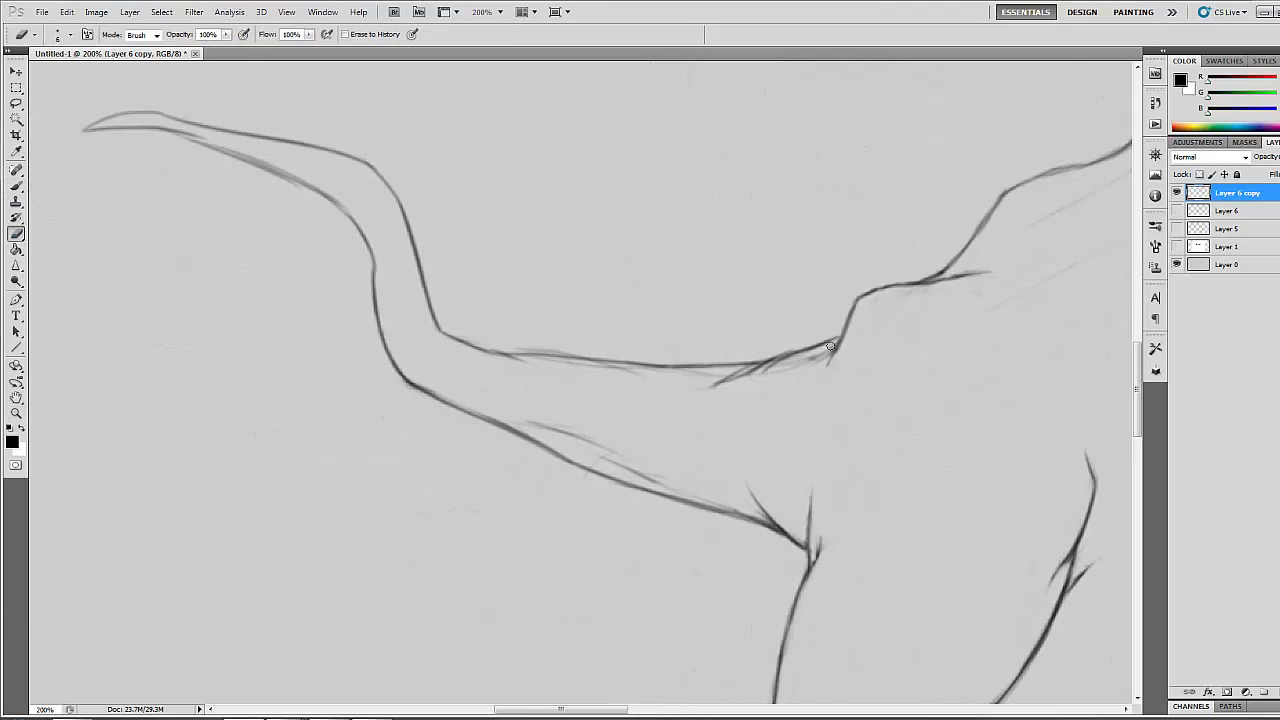
pyautogui.moveTo(838, 345)
pyautogui.mouseDown()
pyautogui.moveTo(706, 374)
pyautogui.moveTo(552, 360)
pyautogui.mouseUp()
pyautogui.moveTo(584, 430); pyautogui.dragTo(546, 432)
pyautogui.moveTo(436, 390); pyautogui.dragTo(608, 465)
# Draw a curled beak tip, erase faint strokes beside it, and zoom out
pyautogui.press('b')
pyautogui.moveTo(396, 222)
pyautogui.mouseDown()
pyautogui.moveTo(300, 243)
pyautogui.moveTo(566, 240)
pyautogui.moveTo(590, 335)
pyautogui.mouseUp()
pyautogui.press('e')
pyautogui.moveTo(328, 206)
pyautogui.mouseDown()
pyautogui.moveTo(255, 209)
pyautogui.moveTo(478, 258)
pyautogui.mouseUp()
pyautogui.press('z')
pyautogui.keyDown('alt'); pyautogui.click(500, 413); pyautogui.keyUp('alt')
# Rotate and reposition the drawing with Free Transform
pyautogui.click(66, 12)
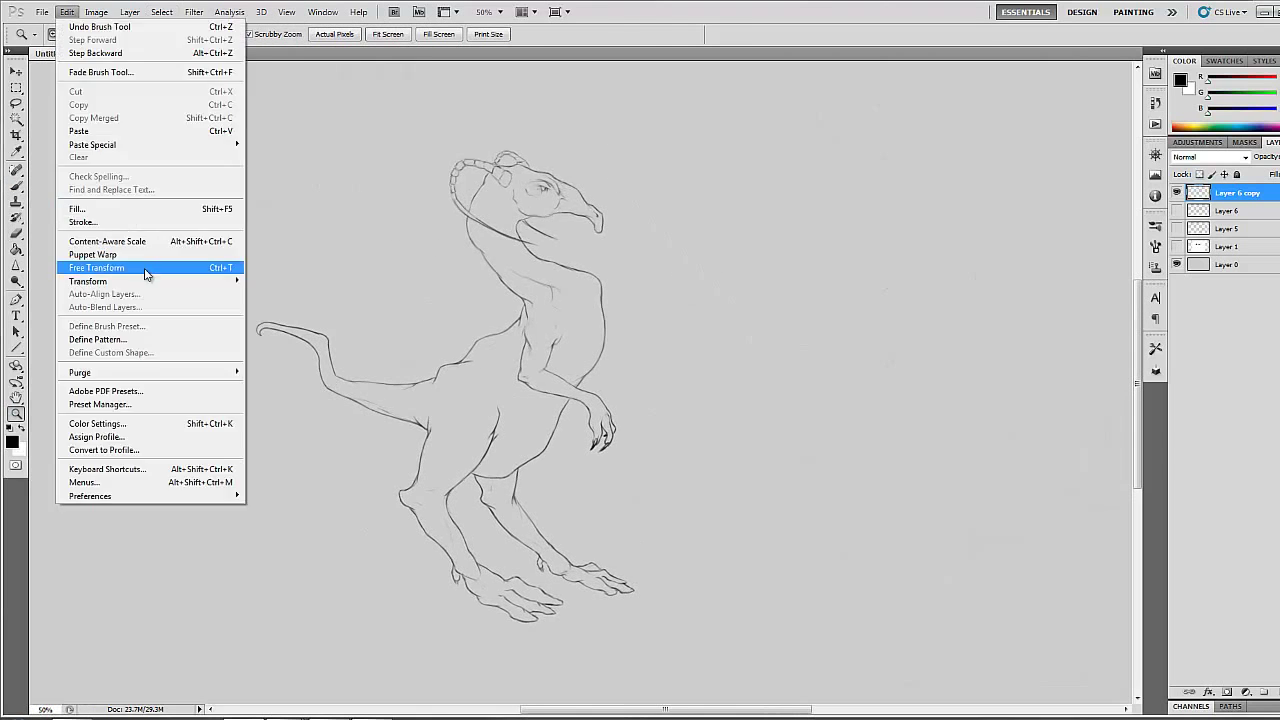
pyautogui.click(100, 263)
pyautogui.moveTo(160, 230); pyautogui.dragTo(143, 266)
pyautogui.press('Return')
# Lasso the hand, paste it as a new layer, and transform it
pyautogui.moveTo(572, 388); pyautogui.dragTo(570, 395)
pyautogui.click(78, 104)
pyautogui.hotkey('ctrl', 'v')
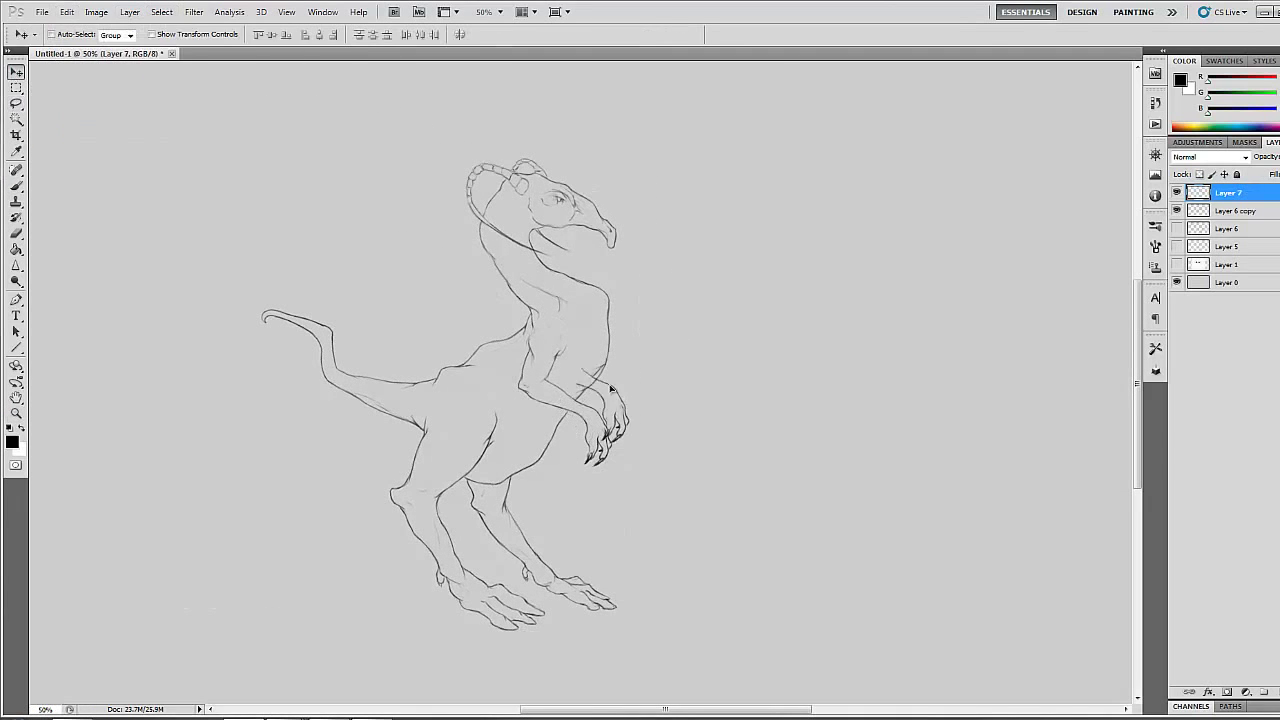
pyautogui.hotkey('ctrl', 't')
pyautogui.press('Return')
pyautogui.press('b')
pyautogui.hotkey('ctrl', '+')
pyautogui.hotkey('ctrl', '+')
pyautogui.hotkey('ctrl', '+')
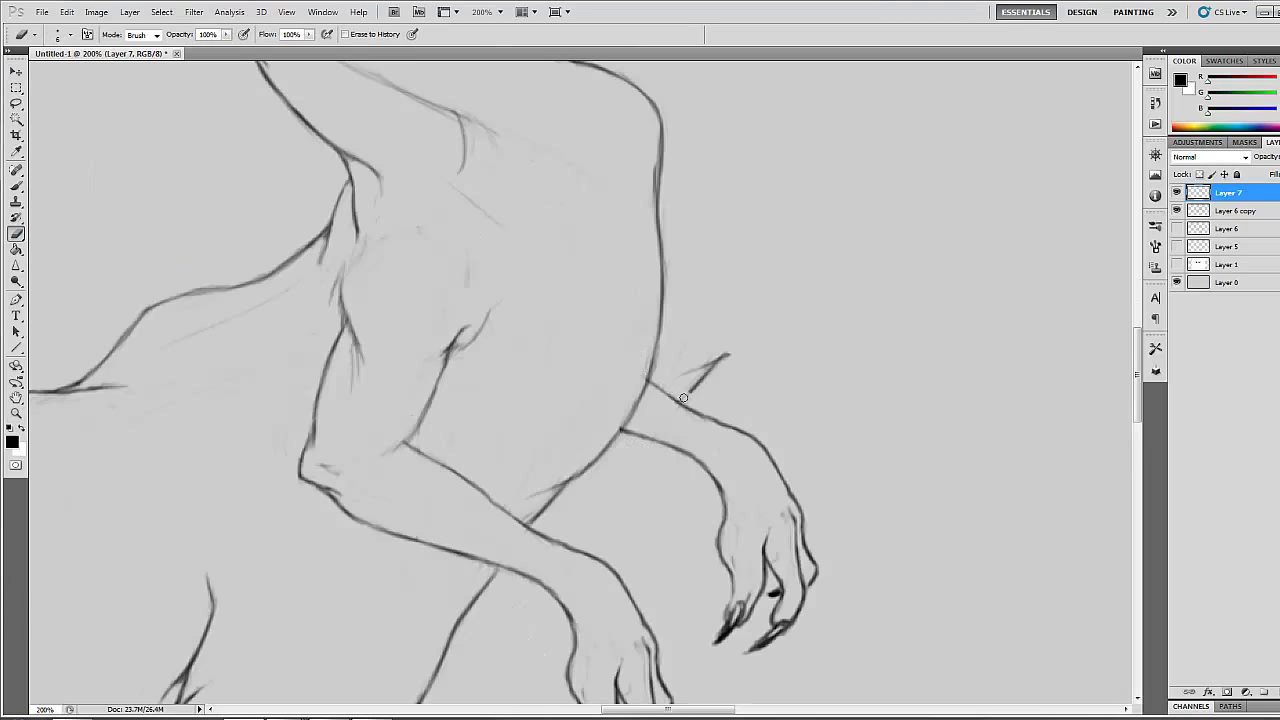
# Erase the stray stroke near the wrist and merge the top layer into the line layer
pyautogui.moveTo(683, 398); pyautogui.dragTo(728, 354)
pyautogui.moveTo(343, 281); pyautogui.dragTo(634, 317)
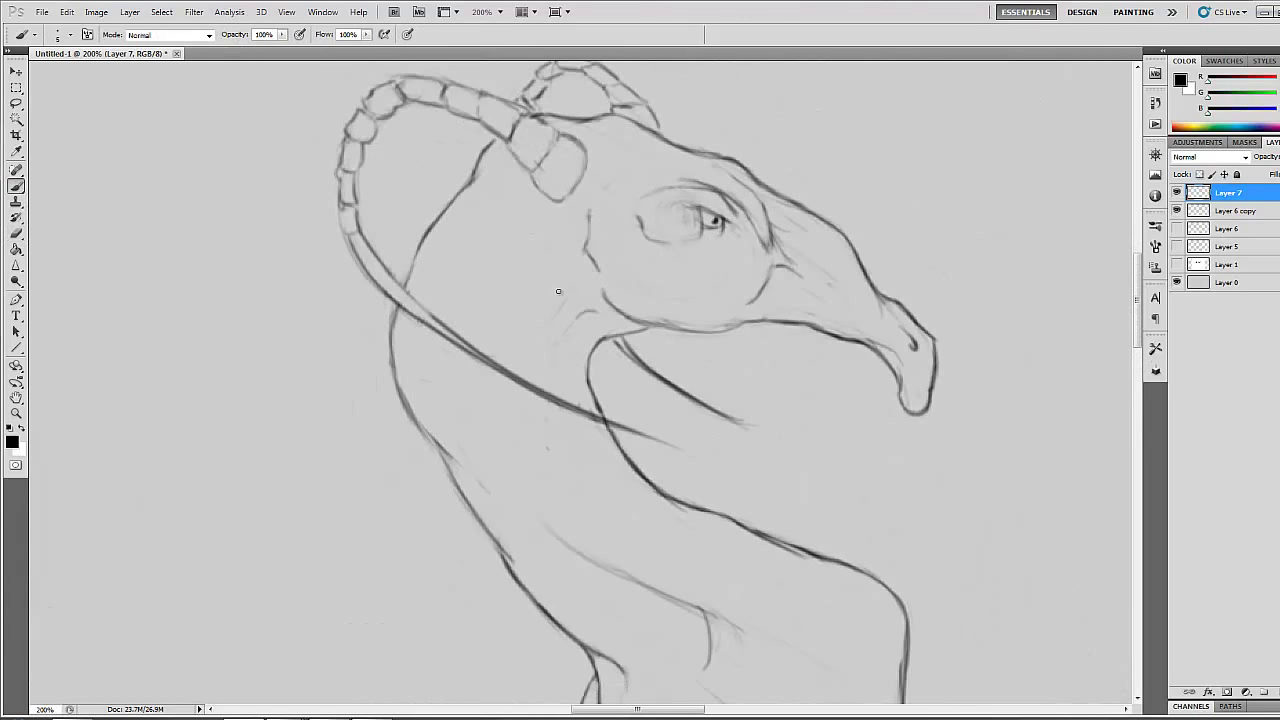
pyautogui.moveTo(535, 330); pyautogui.dragTo(568, 301)
pyautogui.press('Delete')
pyautogui.press('b')
pyautogui.press('F5')
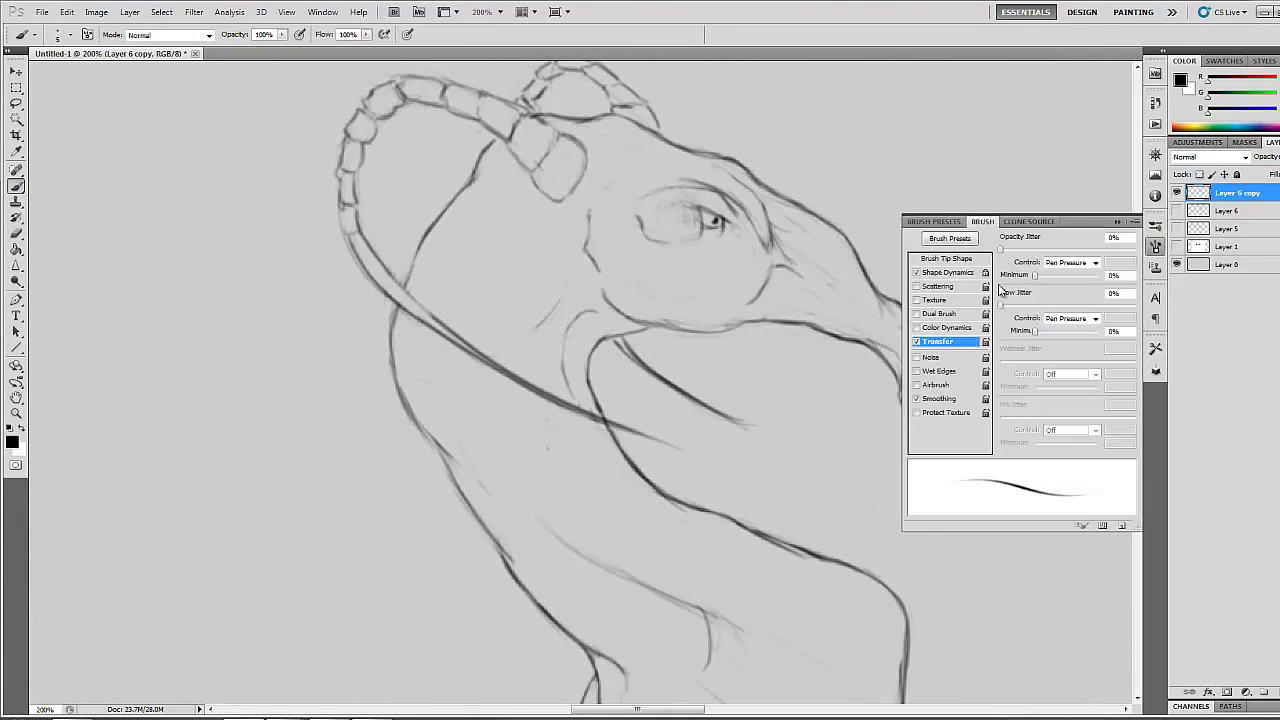
pyautogui.press('F5')
# Darken the neck outline and curved horn line, trimming overly dark parts
pyautogui.moveTo(436, 447); pyautogui.dragTo(528, 578)
pyautogui.press('e')
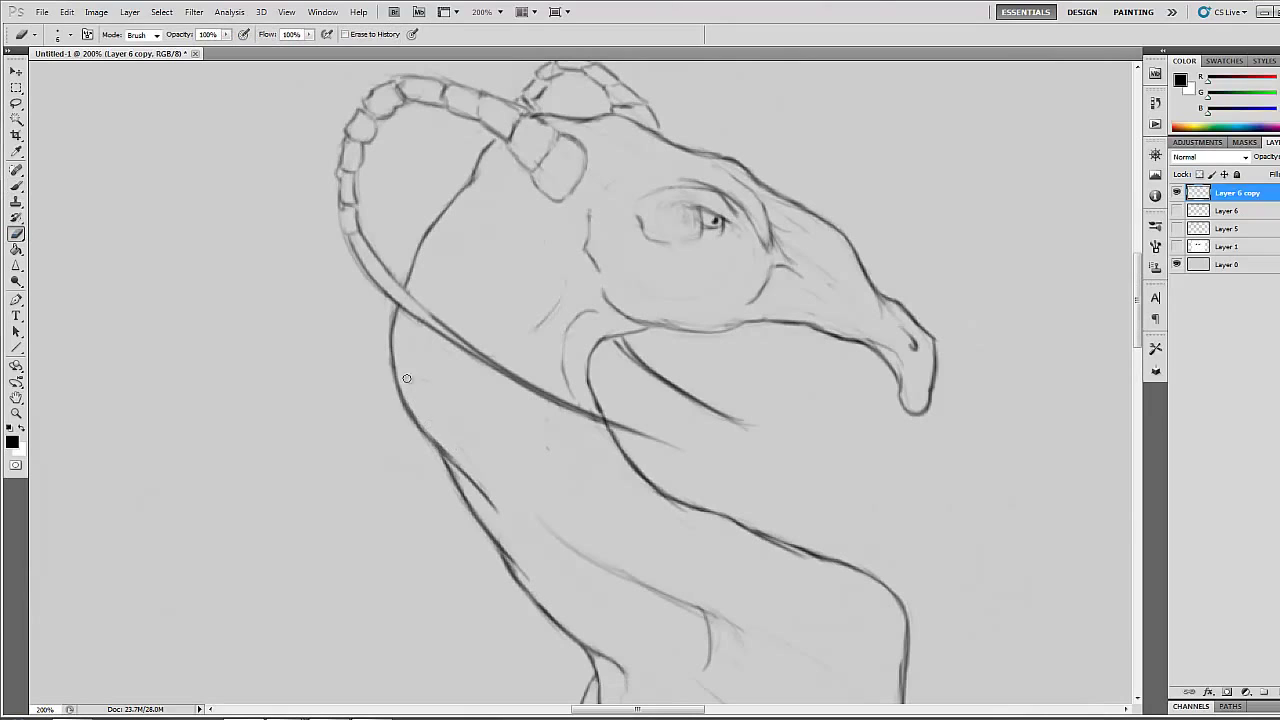
pyautogui.press('b')
pyautogui.moveTo(356, 240); pyautogui.dragTo(465, 345)
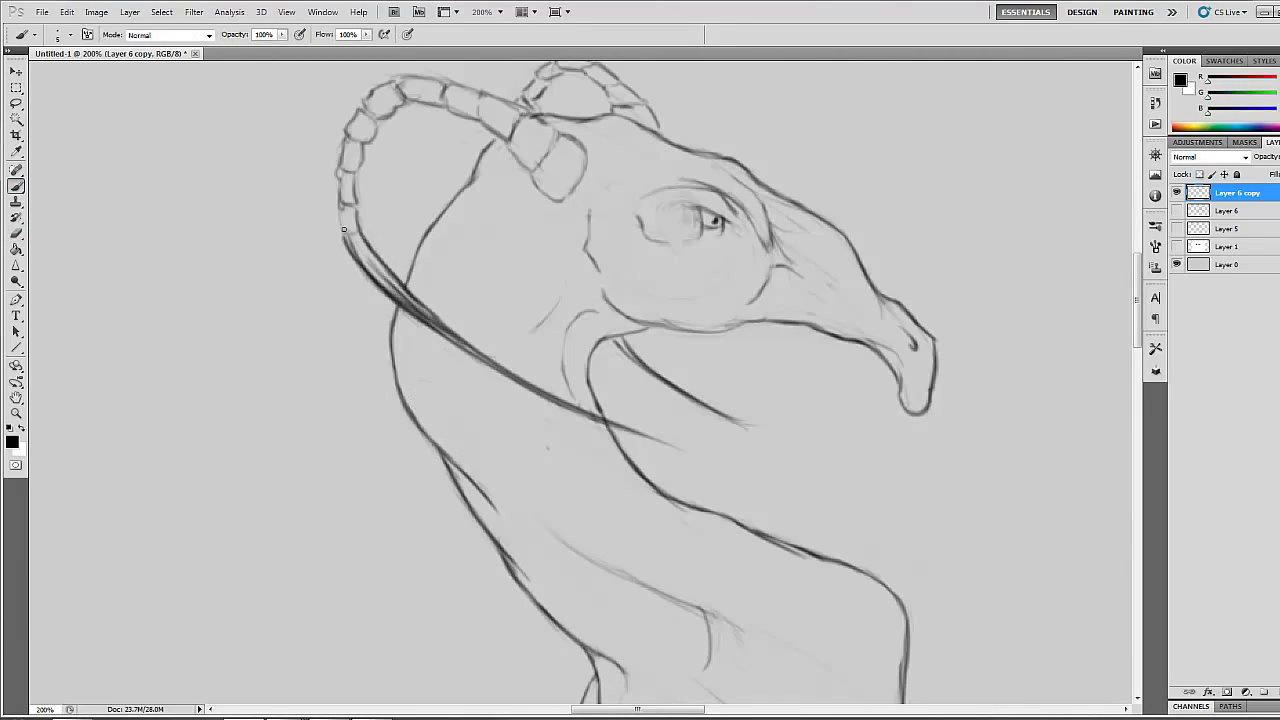
pyautogui.press('e')
pyautogui.moveTo(342, 212)
pyautogui.mouseDown()
pyautogui.moveTo(366, 246)
pyautogui.moveTo(339, 214)
pyautogui.mouseUp()
pyautogui.press('b')
pyautogui.press('e')
pyautogui.moveTo(345, 142)
pyautogui.mouseDown()
pyautogui.moveTo(336, 188)
pyautogui.moveTo(368, 298)
pyautogui.mouseUp()
pyautogui.press('b')
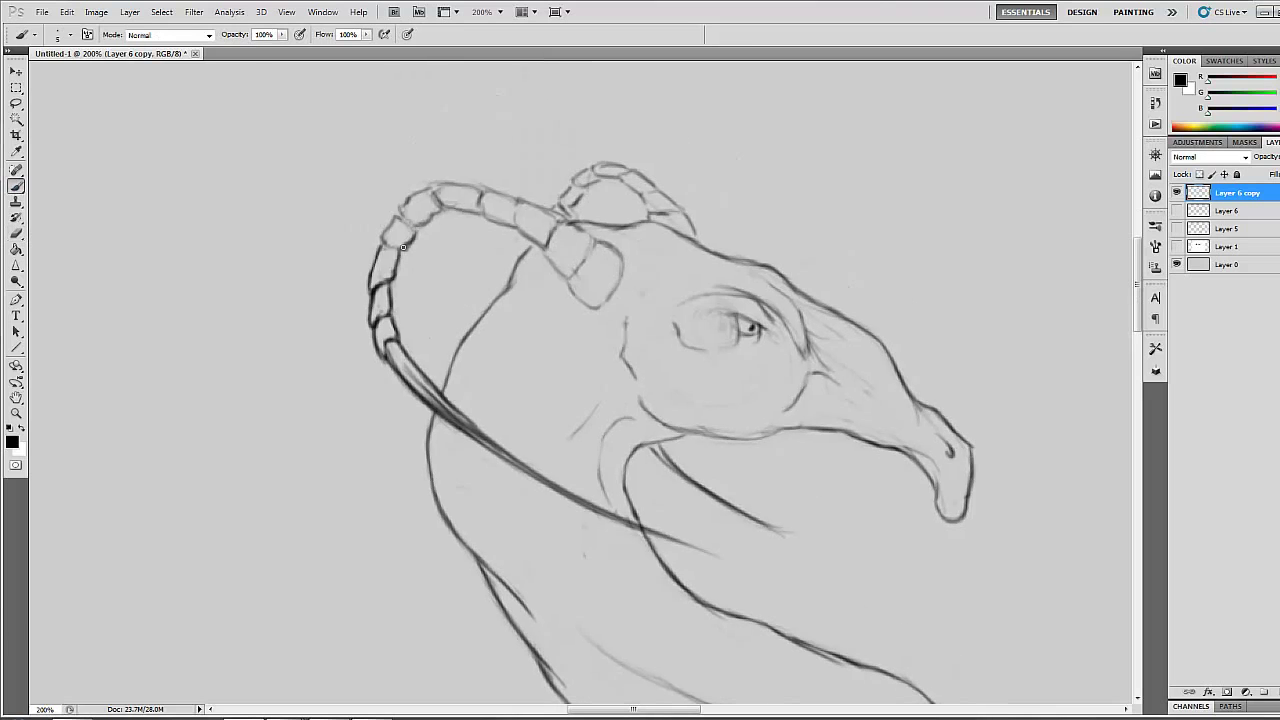
# Ink the horn segment outlines and the second horn's right edge
pyautogui.moveTo(376, 250)
pyautogui.mouseDown()
pyautogui.moveTo(440, 212)
pyautogui.moveTo(520, 205)
pyautogui.moveTo(560, 275)
pyautogui.mouseUp()
pyautogui.moveTo(440, 205); pyautogui.dragTo(505, 190)
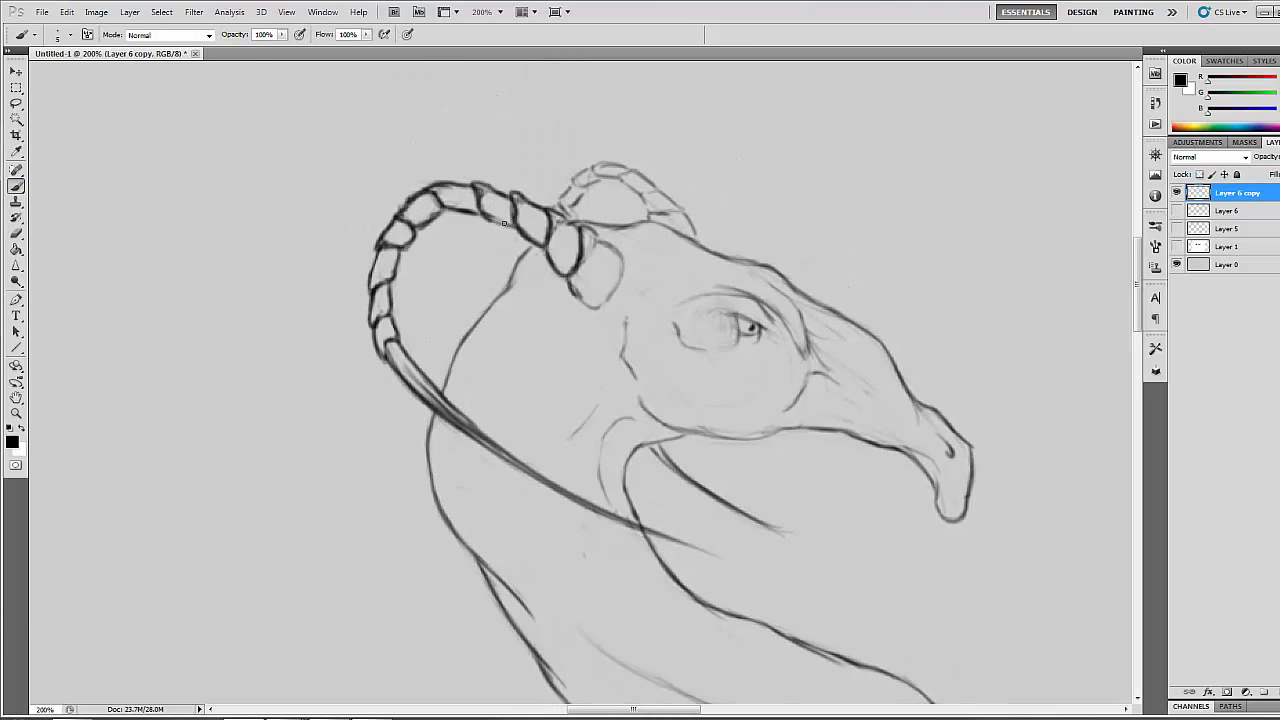
pyautogui.press('e')
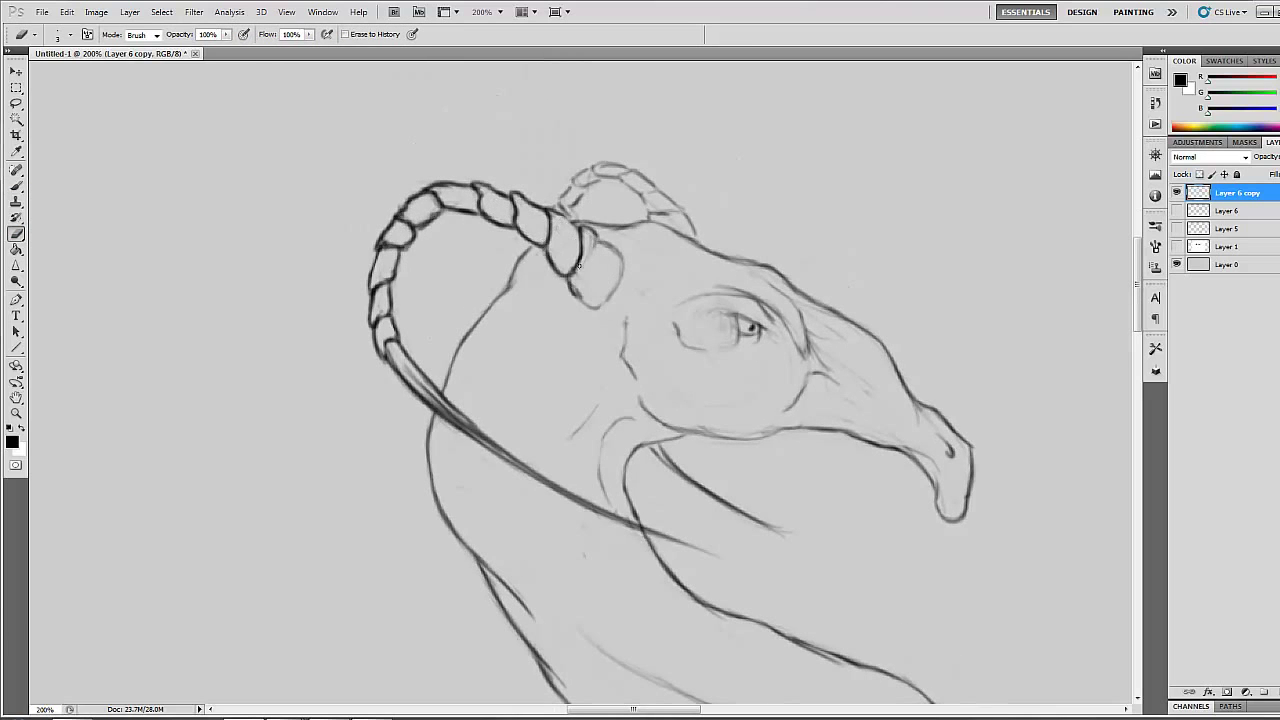
pyautogui.moveTo(763, 332); pyautogui.dragTo(640, 312)
pyautogui.press('b')
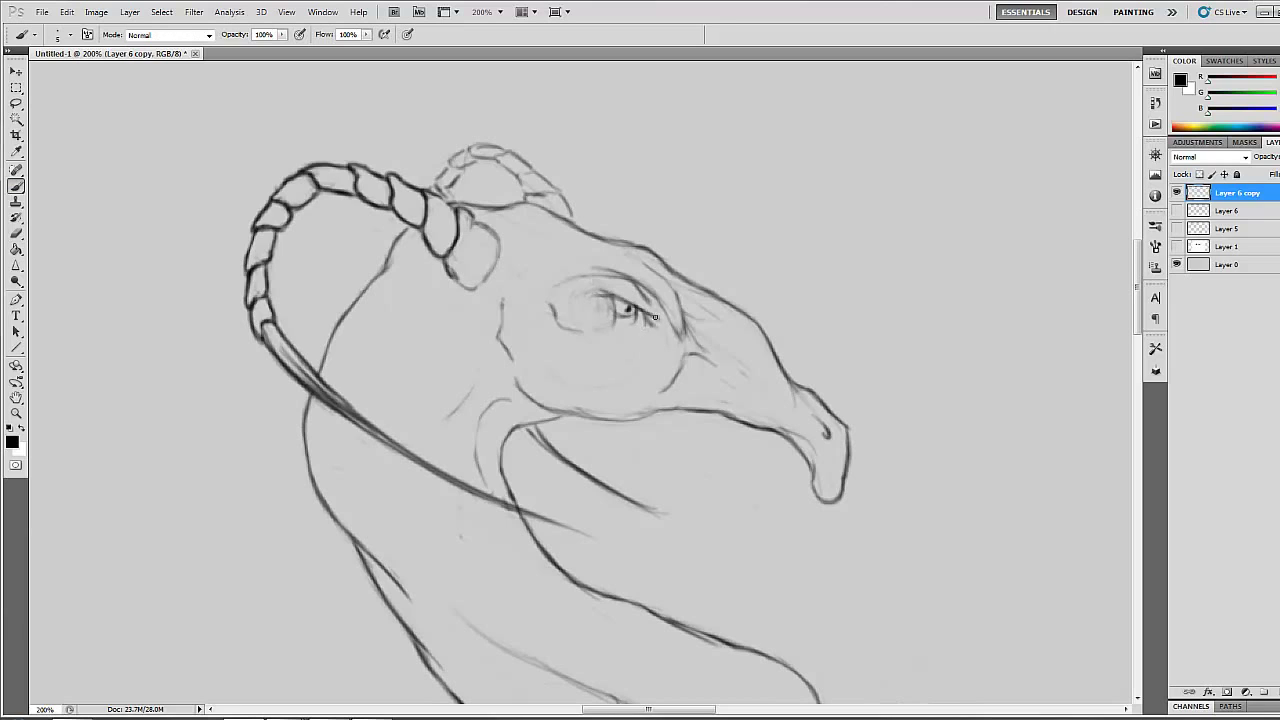
pyautogui.press('e')
pyautogui.press('b')
pyautogui.moveTo(548, 184); pyautogui.dragTo(572, 216)
pyautogui.press('e')
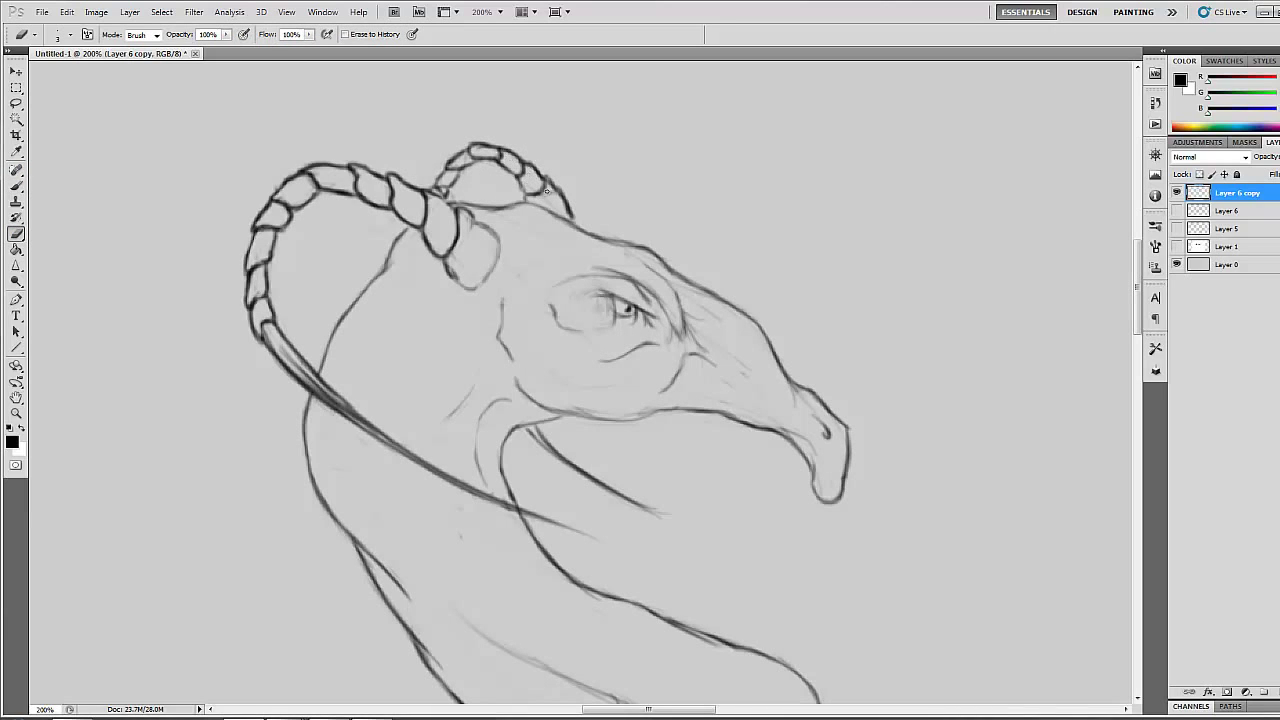
pyautogui.press('l')
pyautogui.hotkey('ctrl', '-')
pyautogui.hotkey('ctrl', '-')
pyautogui.hotkey('ctrl', '-')
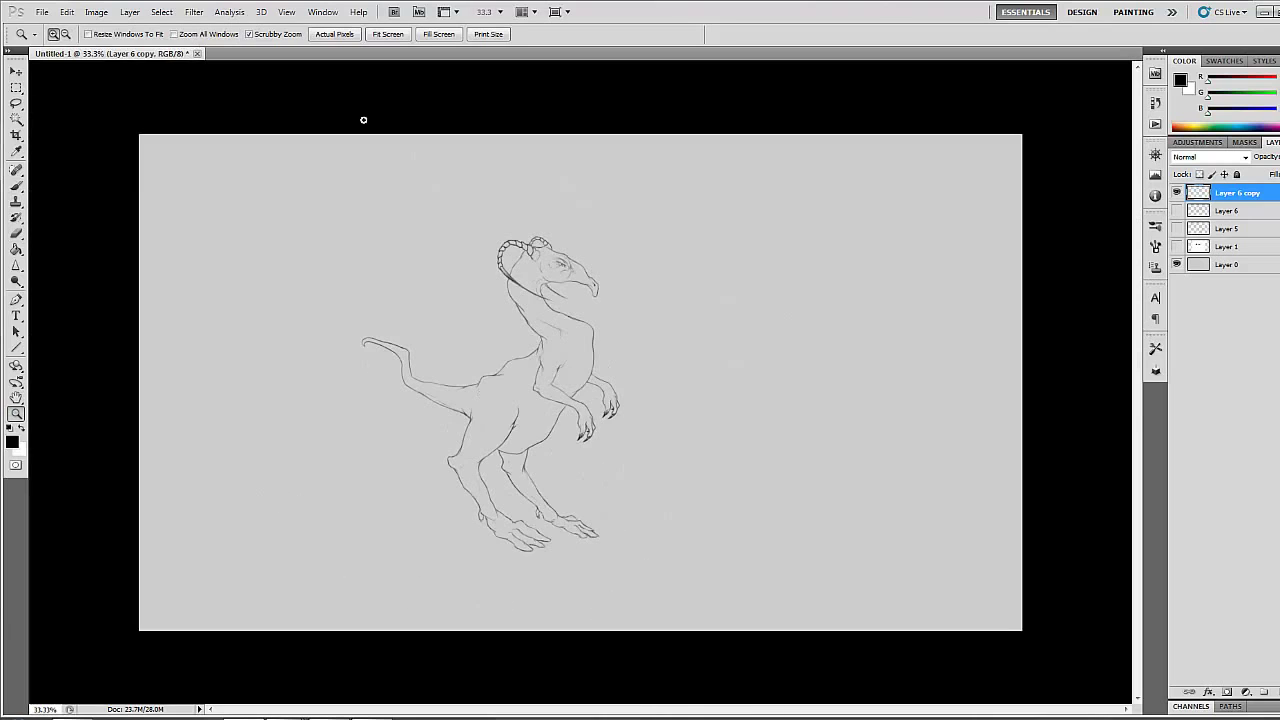
# Copy the lassoed tail onto its own layer and squash and narrow it with Free Transform
pyautogui.moveTo(478, 384); pyautogui.dragTo(461, 413)
pyautogui.click(66, 11)
pyautogui.click(90, 114)
pyautogui.hotkey('ctrl', 'v')
pyautogui.hotkey('ctrl', 't')
pyautogui.moveTo(311, 466); pyautogui.dragTo(342, 436)
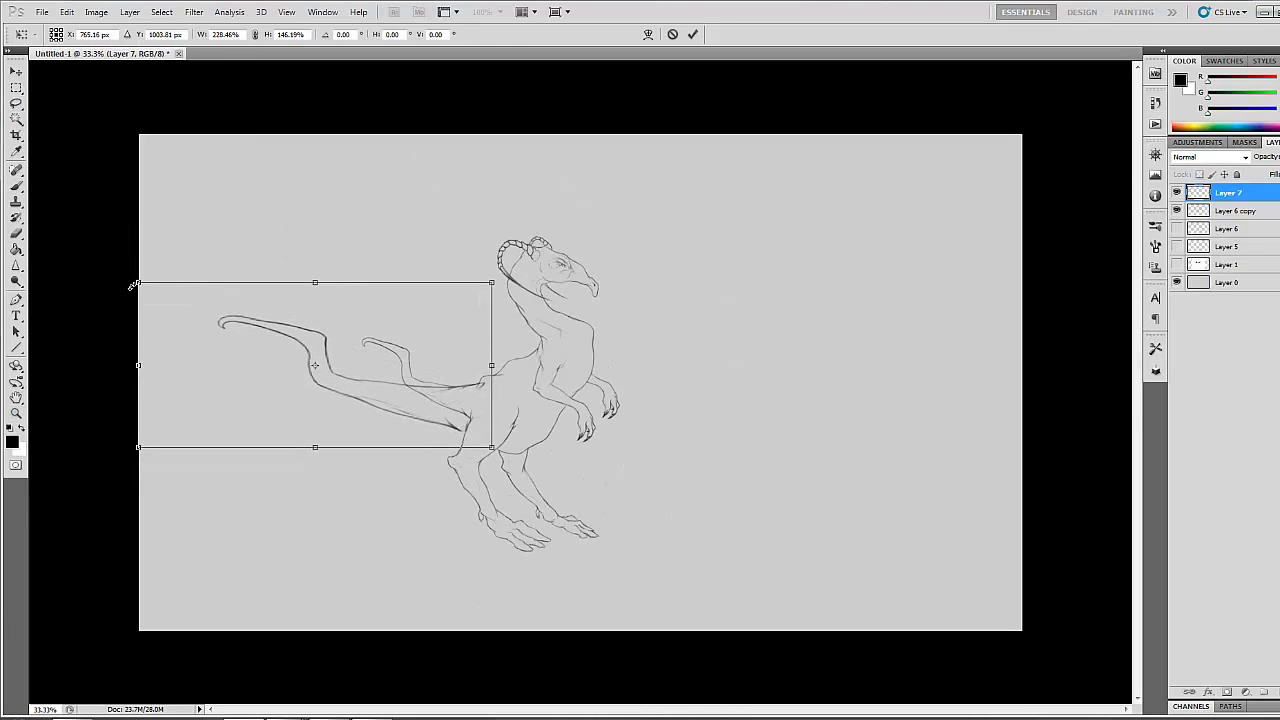
pyautogui.moveTo(134, 358); pyautogui.dragTo(197, 368)
# Warp the tail copy upward into a raised, sweeping curve and apply it
pyautogui.click(66, 11)
pyautogui.click(257, 317)
pyautogui.moveTo(342, 400); pyautogui.dragTo(335, 330)
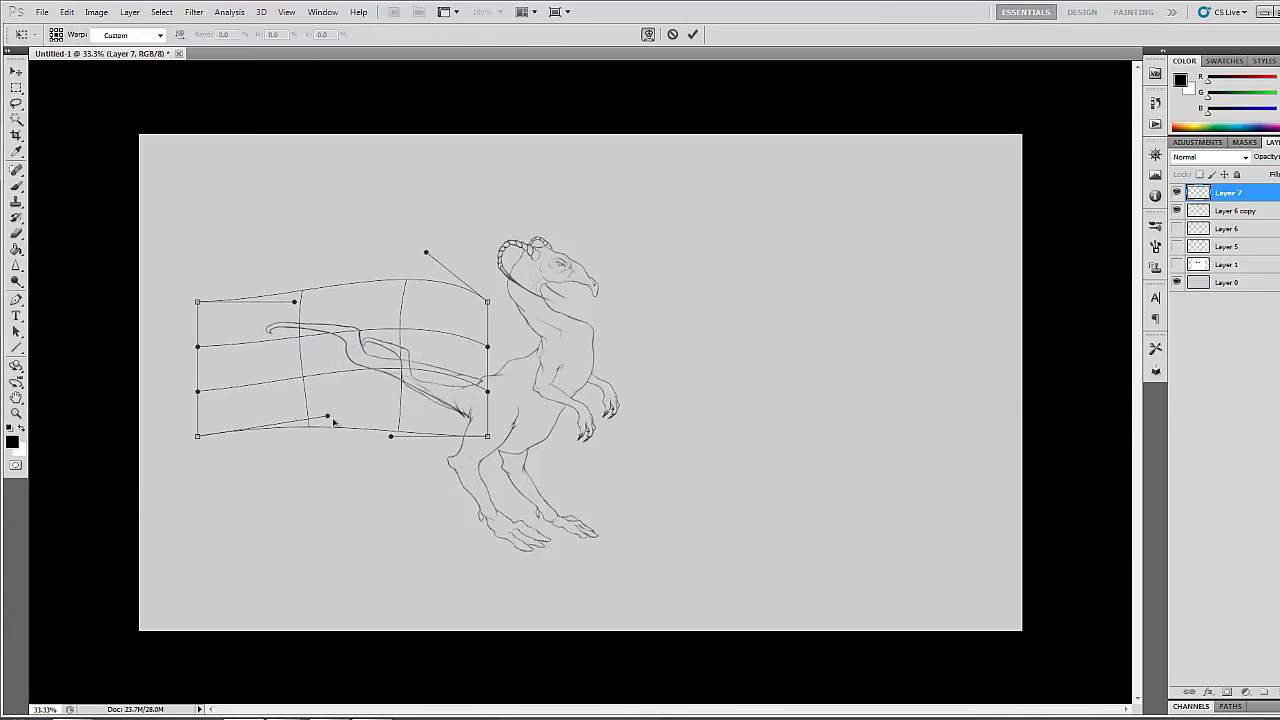
pyautogui.moveTo(197, 301); pyautogui.dragTo(340, 148)
pyautogui.moveTo(345, 251)
pyautogui.mouseDown()
pyautogui.moveTo(257, 298)
pyautogui.moveTo(370, 315)
pyautogui.moveTo(463, 394)
pyautogui.mouseUp()
pyautogui.press('Return')
# Zoom in on the tail and erase the old lower tail strokes
pyautogui.press('e')
pyautogui.hotkey('alt', '[')
pyautogui.hotkey('alt', ']')
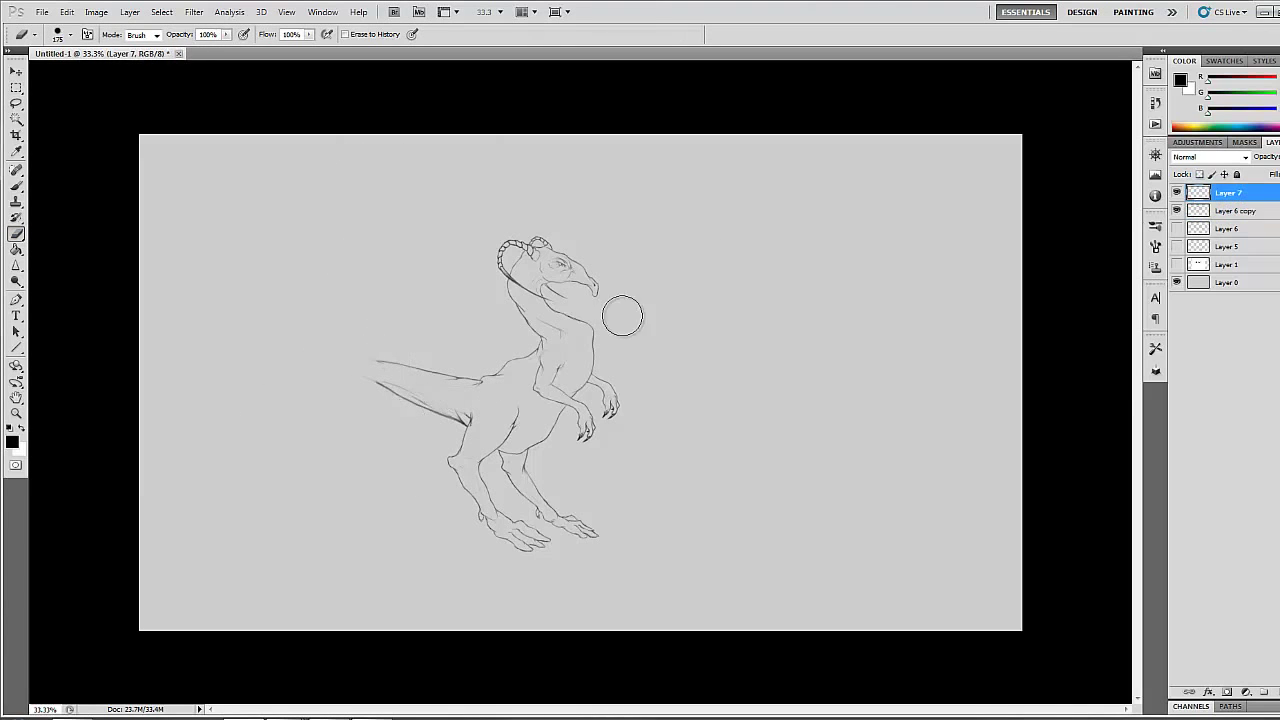
pyautogui.press('b')
pyautogui.scroll(2, 405, 390)
pyautogui.press('e')
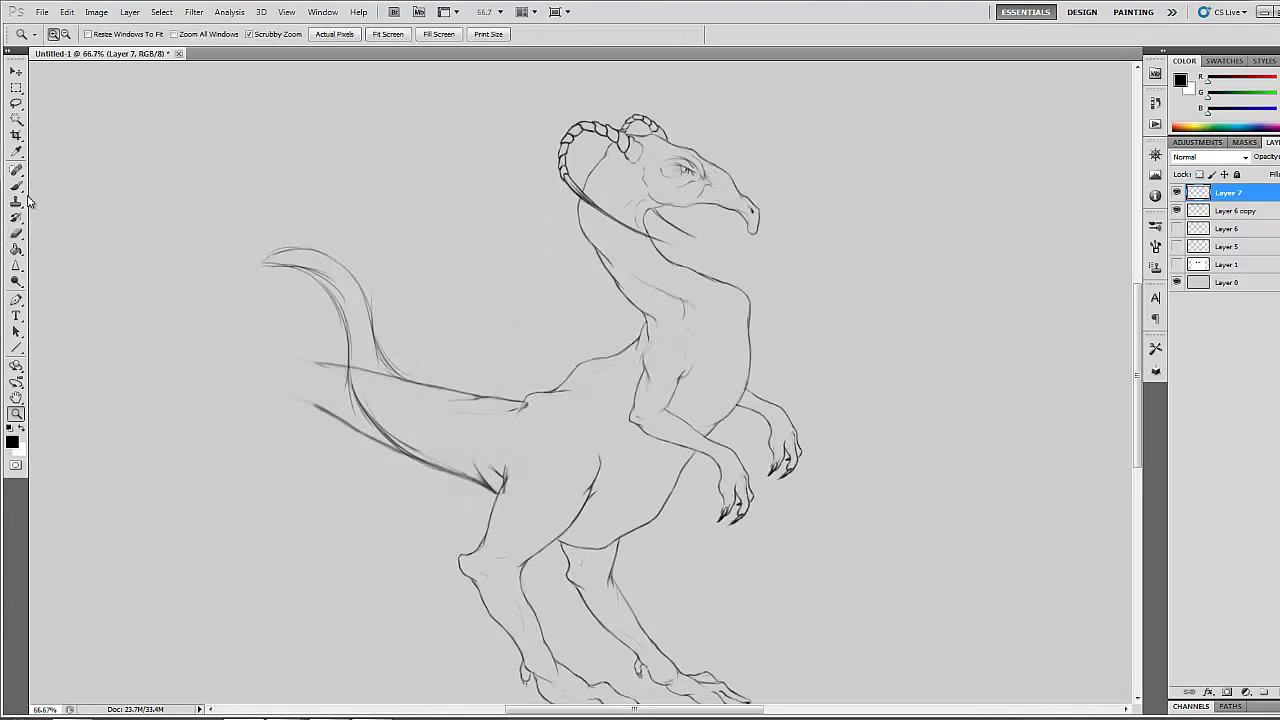
pyautogui.moveTo(330, 420); pyautogui.dragTo(446, 423)
pyautogui.moveTo(380, 365)
pyautogui.mouseDown()
pyautogui.moveTo(386, 451)
pyautogui.moveTo(470, 480)
pyautogui.moveTo(380, 410)
pyautogui.mouseUp()
# Redraw the tail's underside, erase duplicate inner strokes and draw a small hooked tip
pyautogui.click(16, 186)
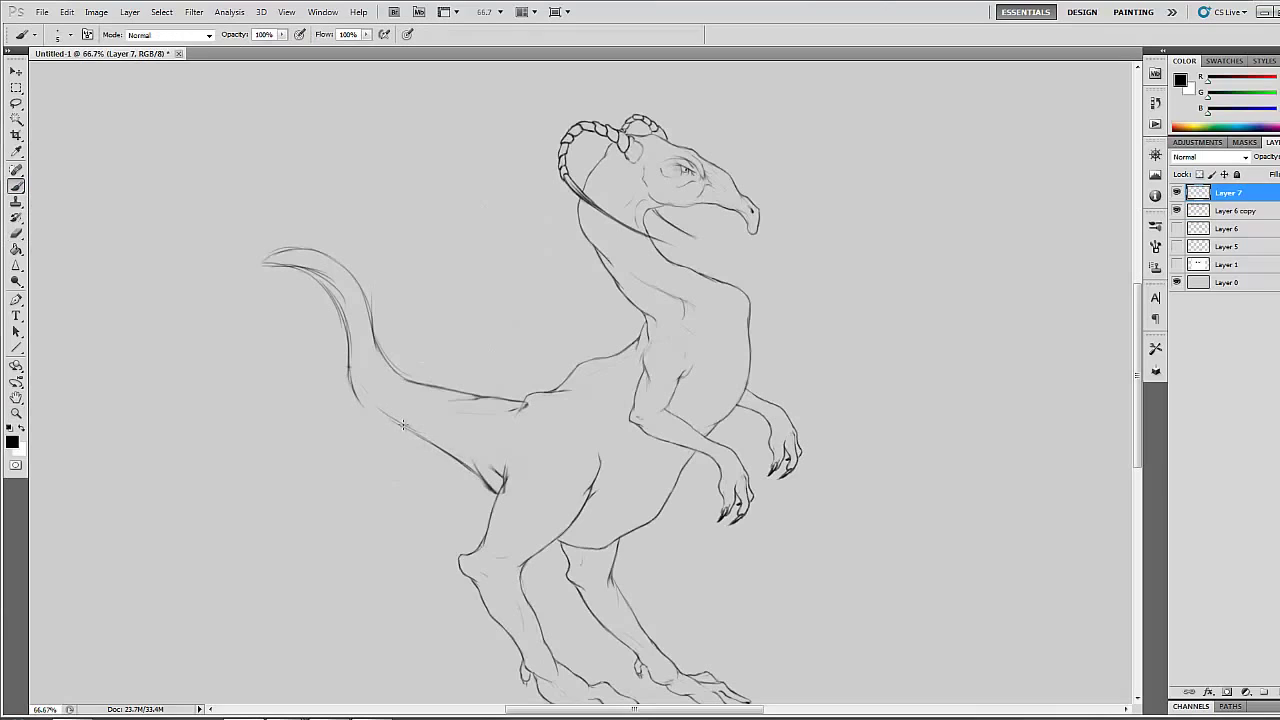
pyautogui.click(16, 236)
pyautogui.moveTo(340, 330); pyautogui.dragTo(286, 276)
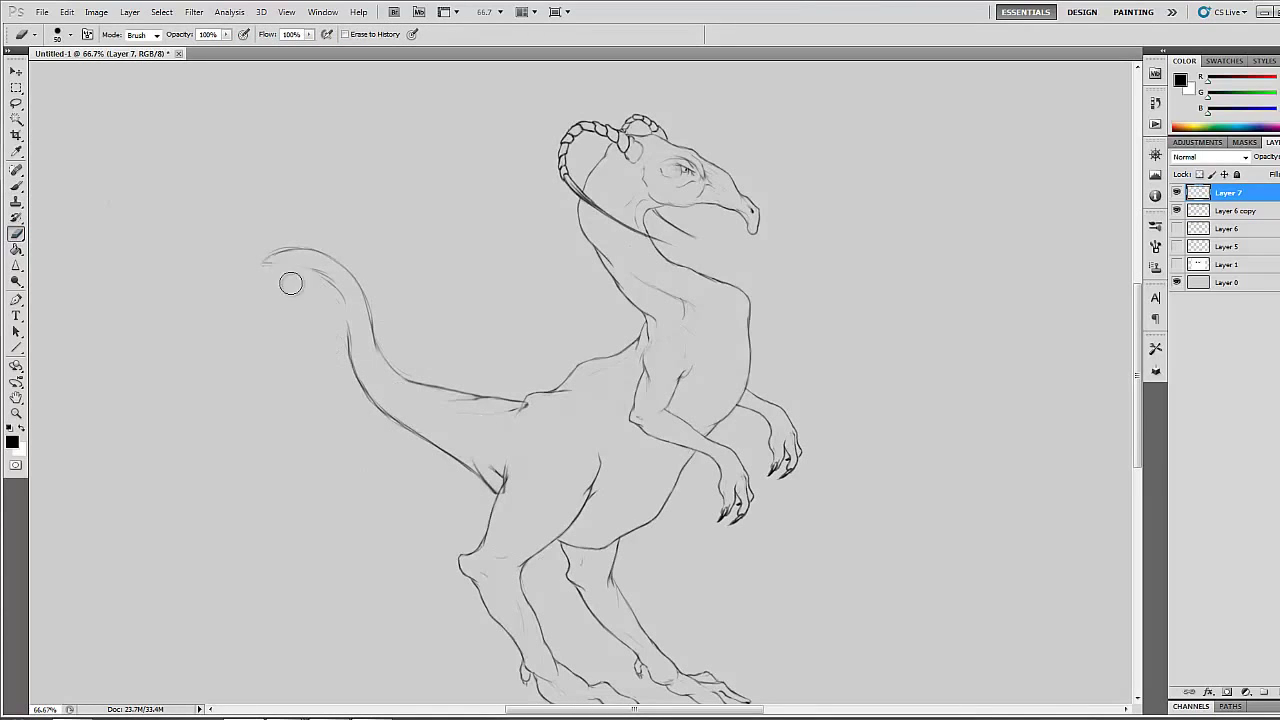
pyautogui.press('b')
pyautogui.press('e')
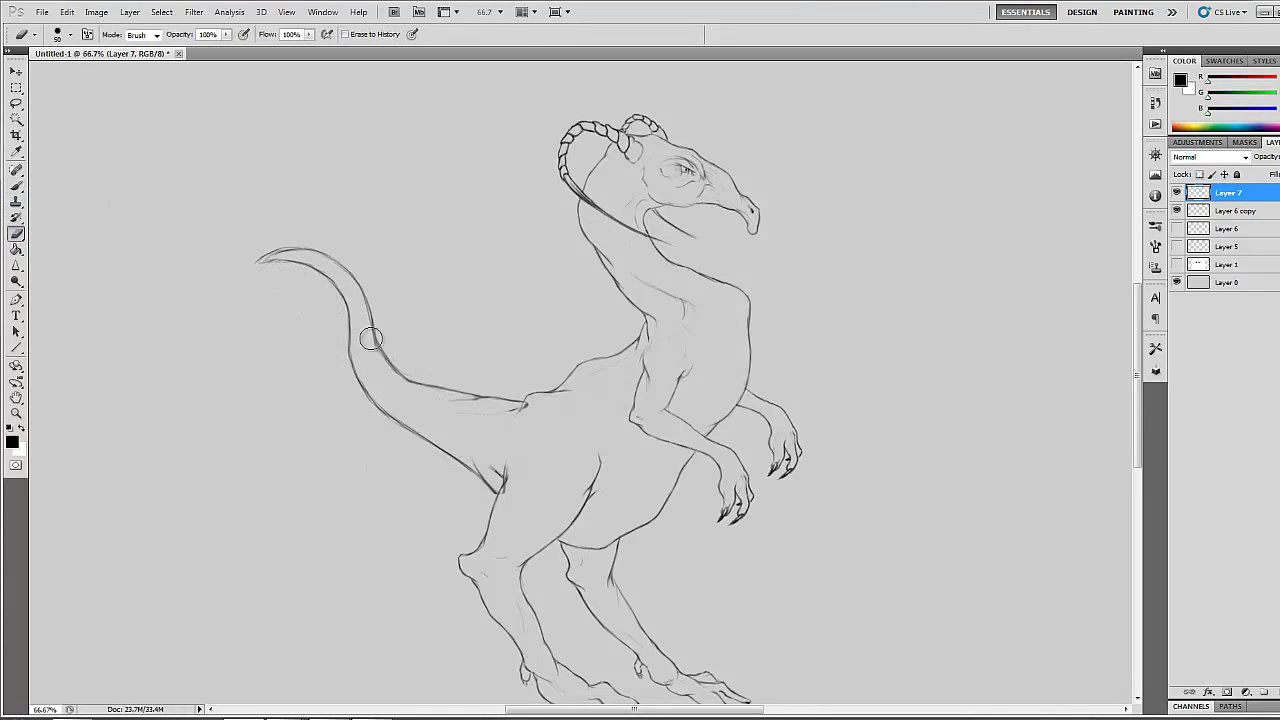
pyautogui.press('b')
pyautogui.moveTo(266, 256); pyautogui.dragTo(258, 296)
pyautogui.press('e')
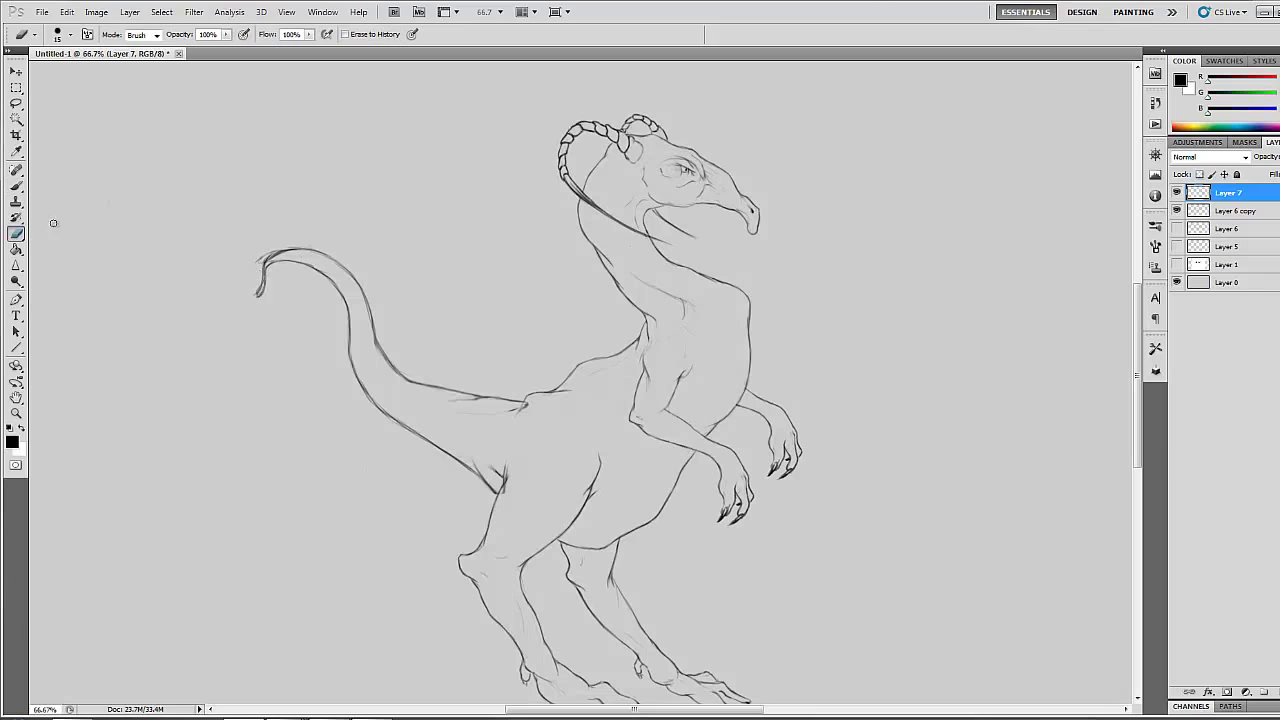
pyautogui.press('b')
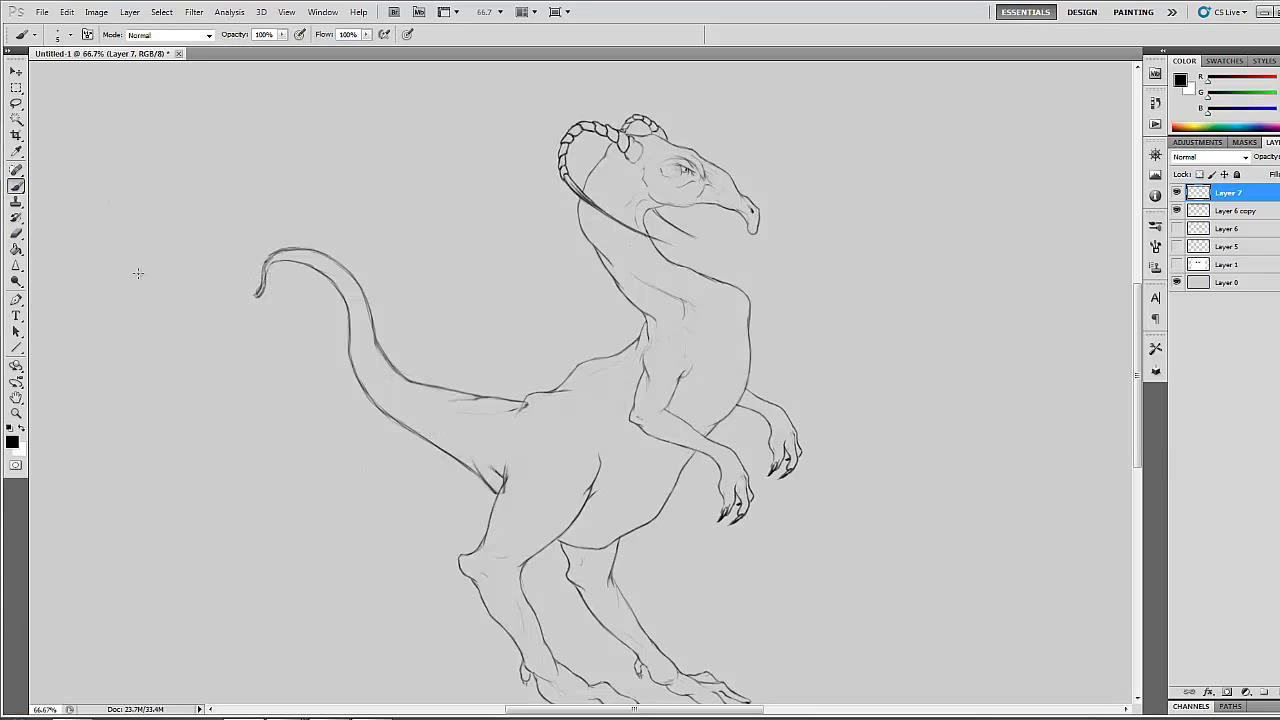
pyautogui.press('e')
# Remove the spare layer, erase stray strokes along the tail tip, and zoom out
pyautogui.press('Delete')
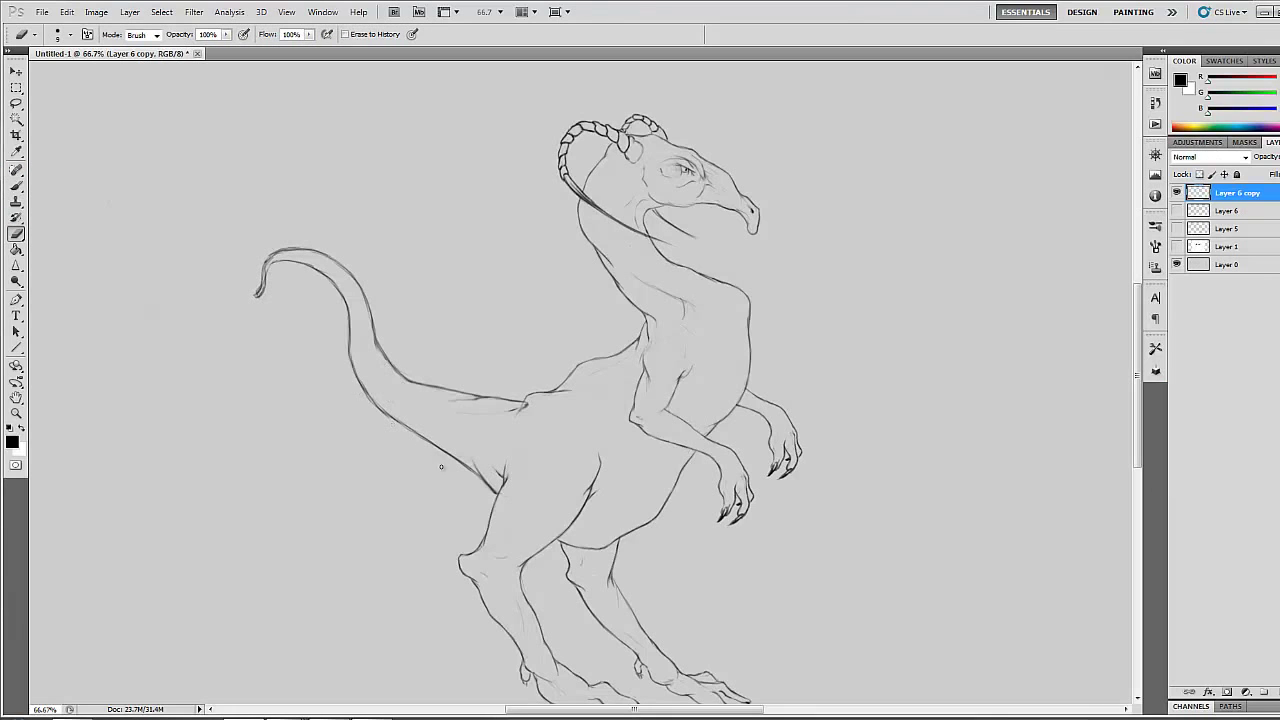
pyautogui.scroll(1, 284, 258)
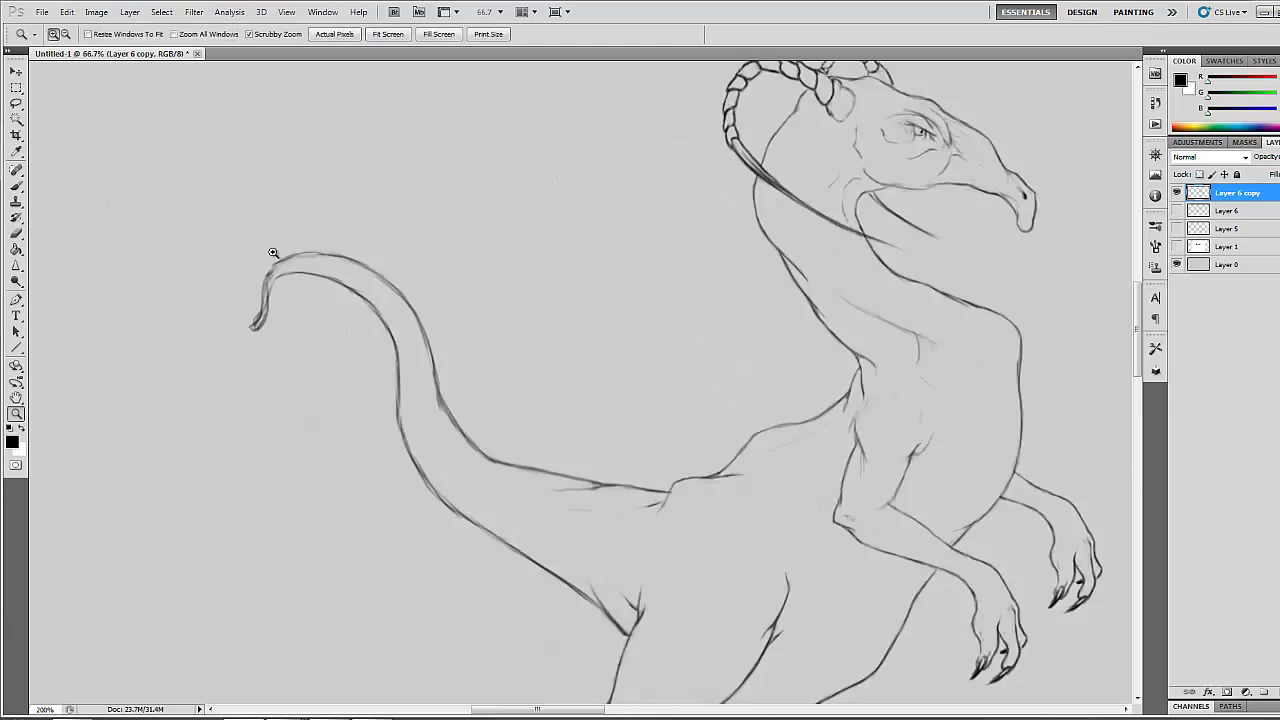
pyautogui.scroll(2, 284, 258)
pyautogui.moveTo(542, 422)
pyautogui.mouseDown()
pyautogui.moveTo(660, 417)
pyautogui.moveTo(486, 294)
pyautogui.moveTo(250, 460)
pyautogui.moveTo(266, 378)
pyautogui.mouseUp()
pyautogui.press('[')
pyautogui.press('[')
pyautogui.press('[')
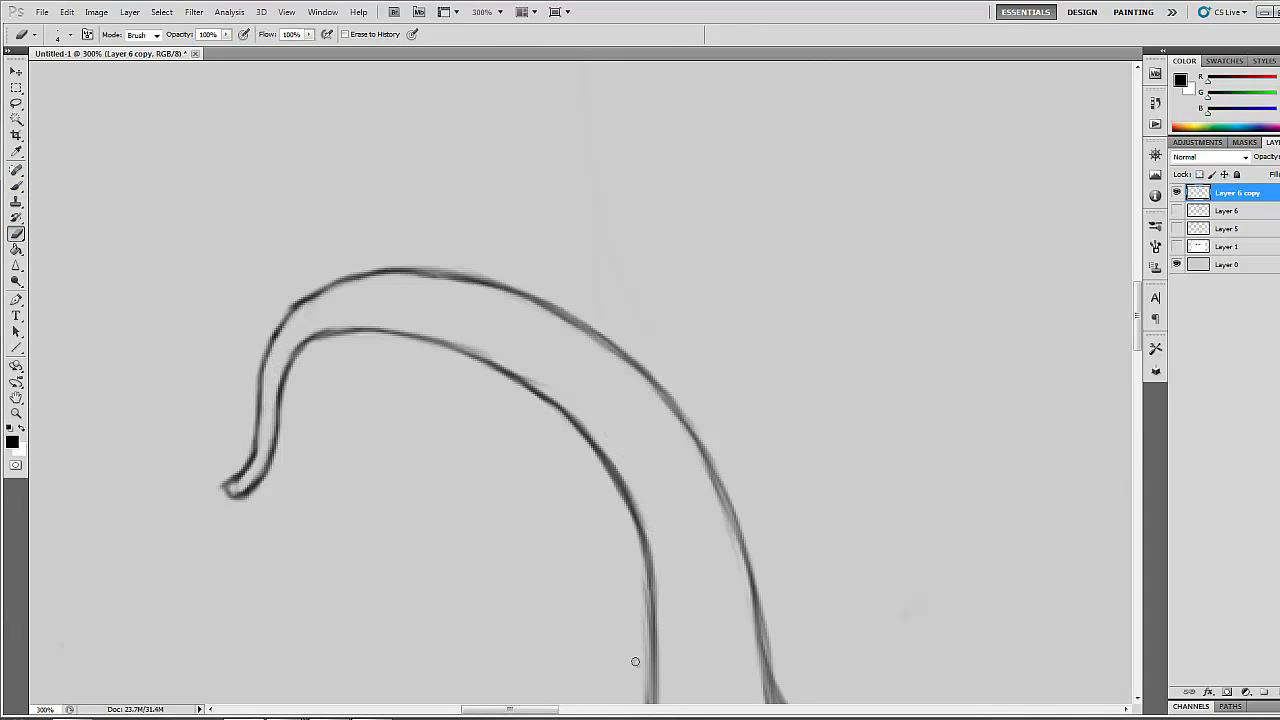
pyautogui.press('z')
pyautogui.moveTo(423, 357); pyautogui.dragTo(294, 403)
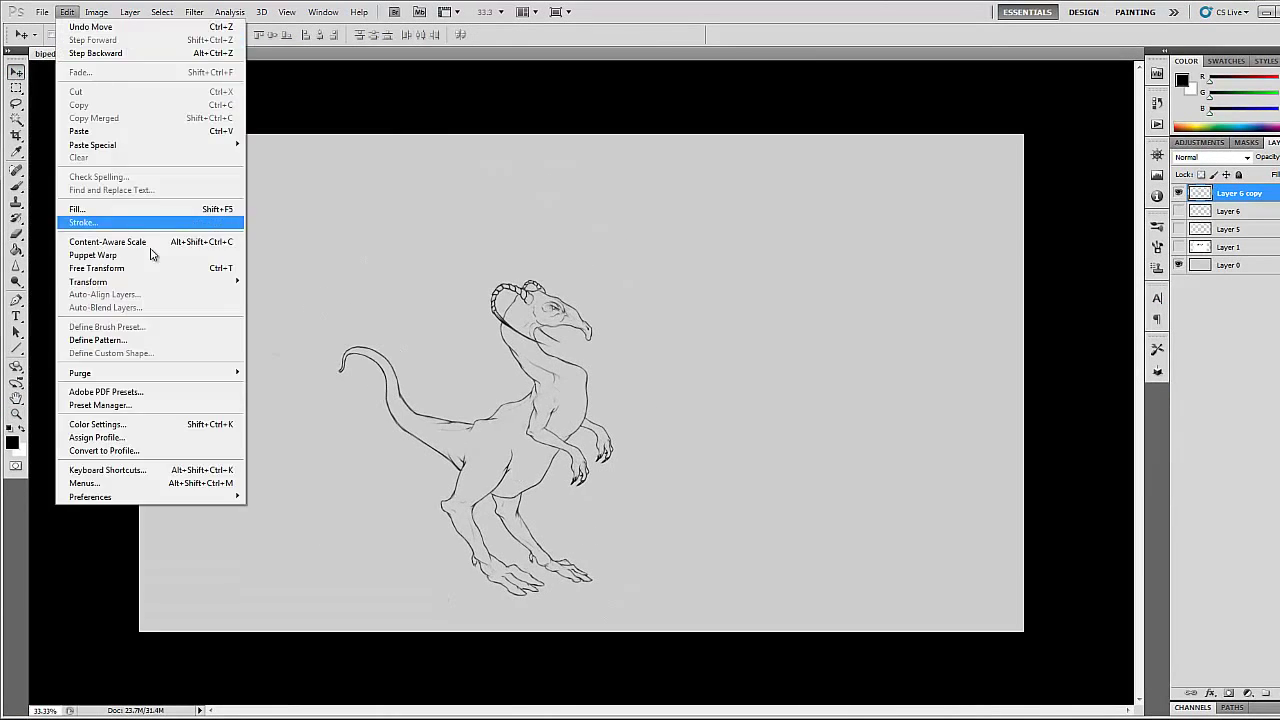
# Enlarge the sketch with Free Transform and move it toward the centre
pyautogui.click(97, 268)
pyautogui.moveTo(777, 91); pyautogui.dragTo(757, 63)
pyautogui.press('Return')
pyautogui.press('e')
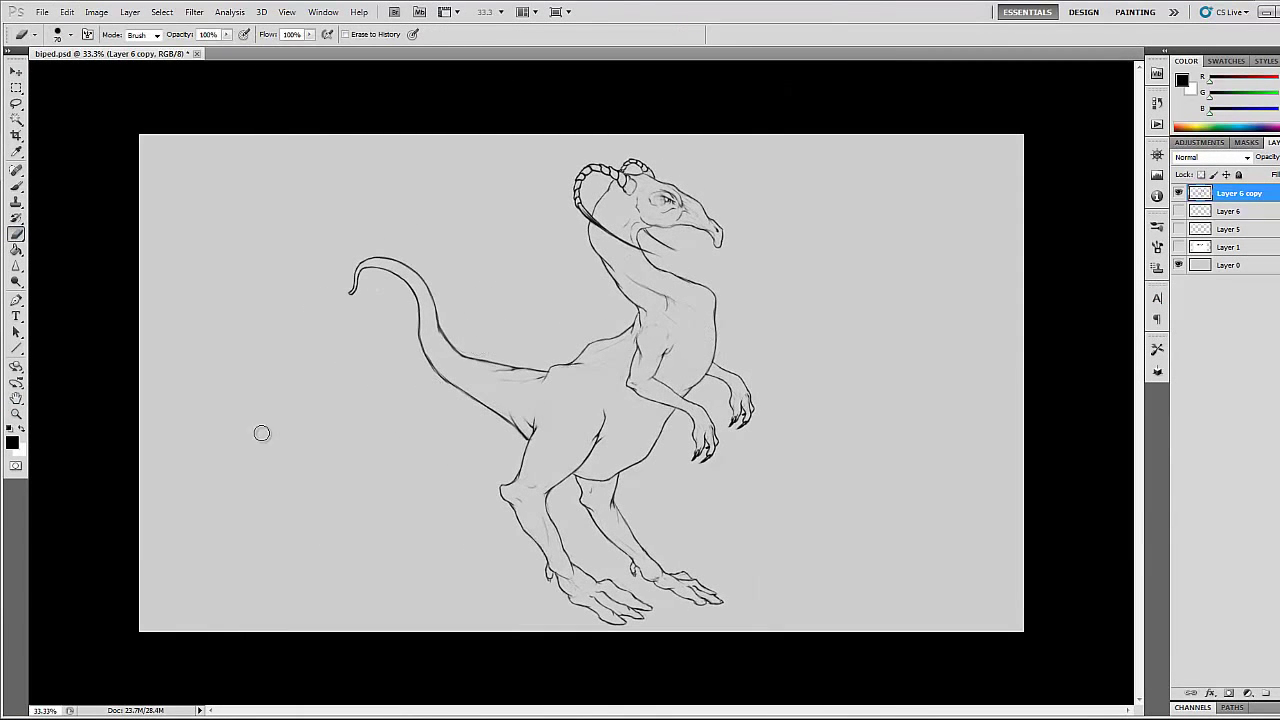
# Magic Wand the background, contract the selection and add a mask to the line layer
pyautogui.click(18, 121)
pyautogui.click(514, 243)
pyautogui.click(162, 11)
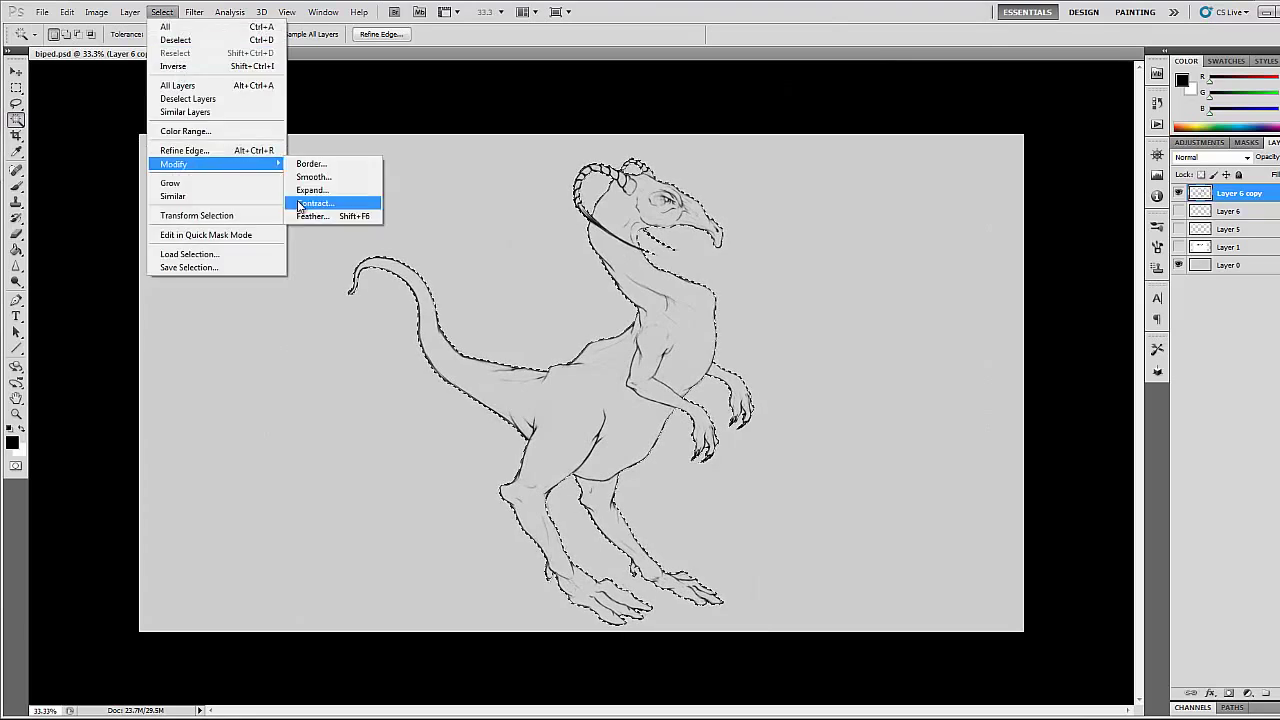
pyautogui.click(1229, 693)
# Fill a clipped new layer with black and name the layers lines, mask and light
pyautogui.click(1248, 693)
pyautogui.click(16, 186)
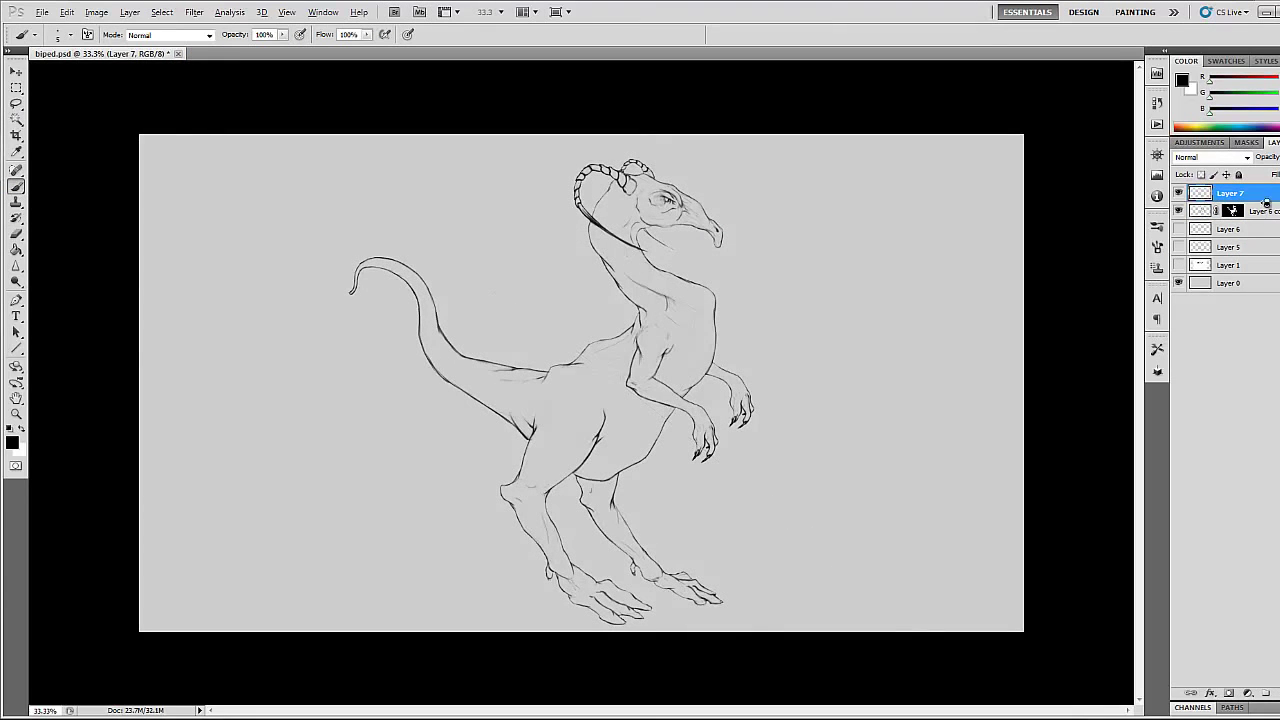
pyautogui.hotkey('ctrl', 'alt', 'g')
pyautogui.press('g')
pyautogui.click(474, 328)
pyautogui.click(1248, 693)
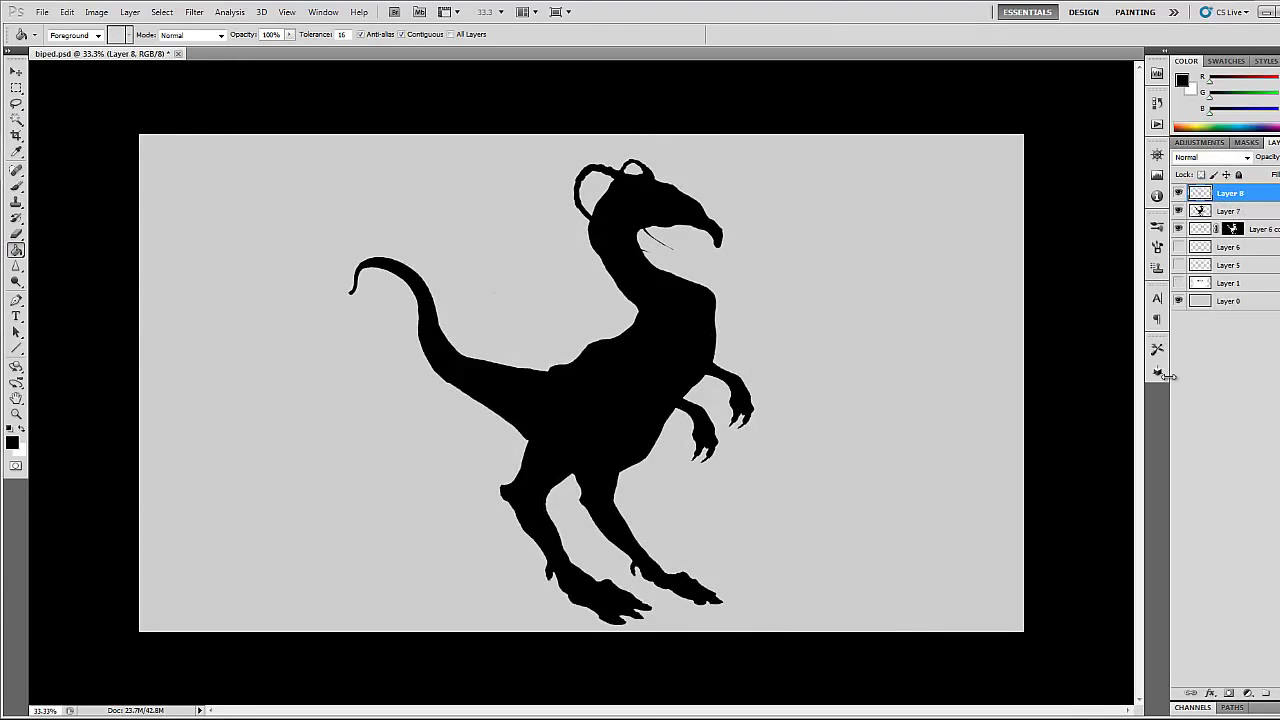
pyautogui.doubleClick(1259, 229)
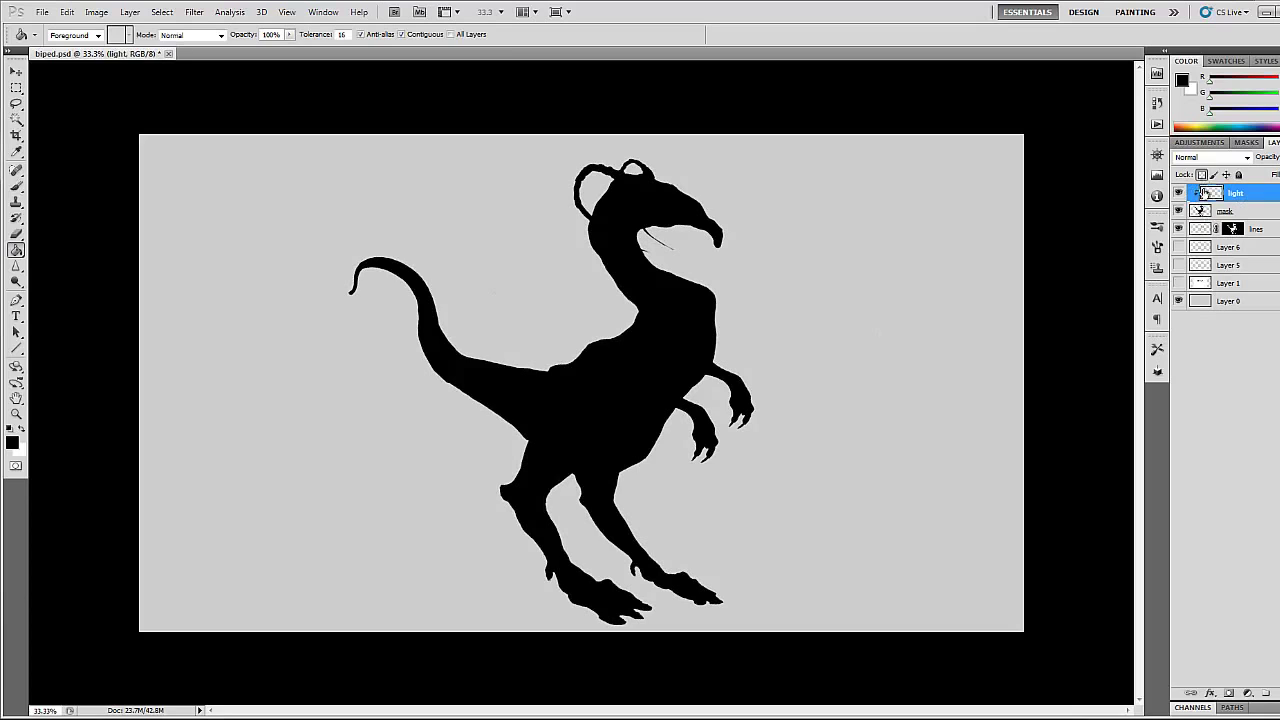
# Brighten the creature's head with a soft white brush on the light layer
pyautogui.press('b')
pyautogui.click(12, 443)
pyautogui.click(722, 290)
pyautogui.click(1051, 277)
pyautogui.moveTo(771, 214); pyautogui.dragTo(571, 138)
pyautogui.press('[')
pyautogui.press('[')
pyautogui.press('[')
pyautogui.press('[')
pyautogui.press('[')
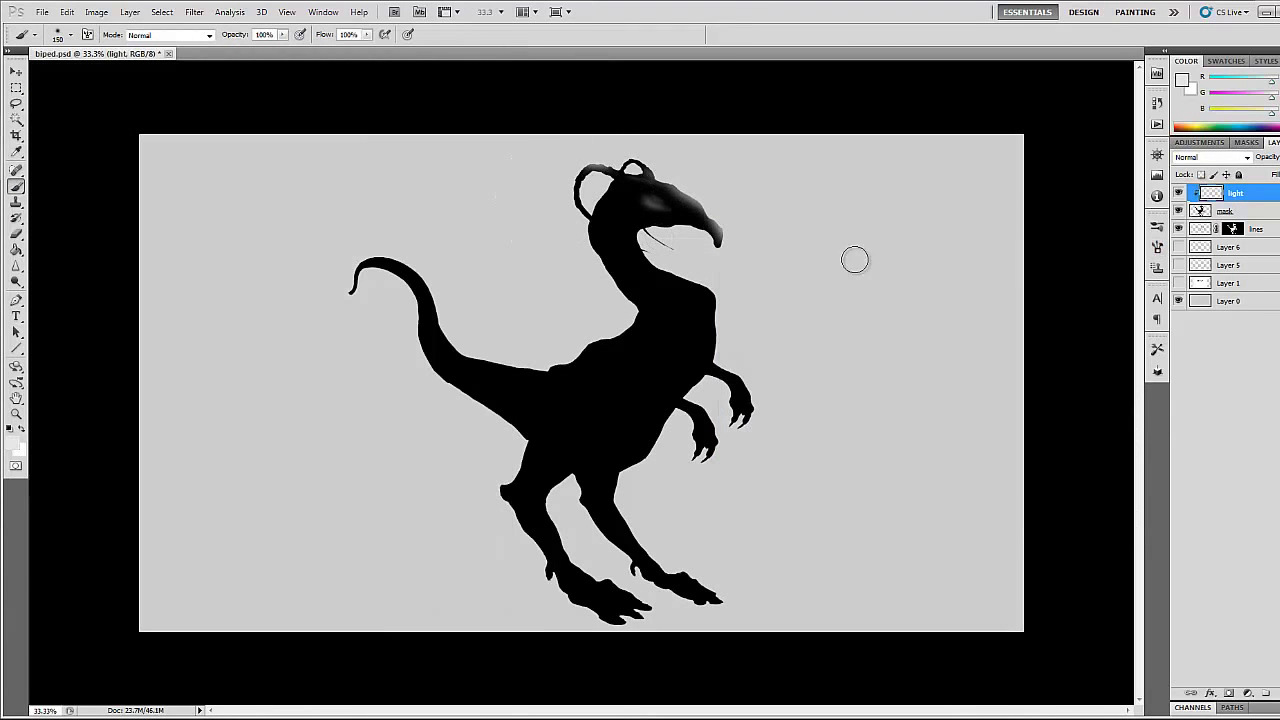
# Add soft white highlights to the neck, tail, arms, feet and right leg
pyautogui.moveTo(740, 285); pyautogui.dragTo(630, 270)
pyautogui.moveTo(510, 370)
pyautogui.mouseDown()
pyautogui.moveTo(440, 290)
pyautogui.moveTo(380, 268)
pyautogui.mouseUp()
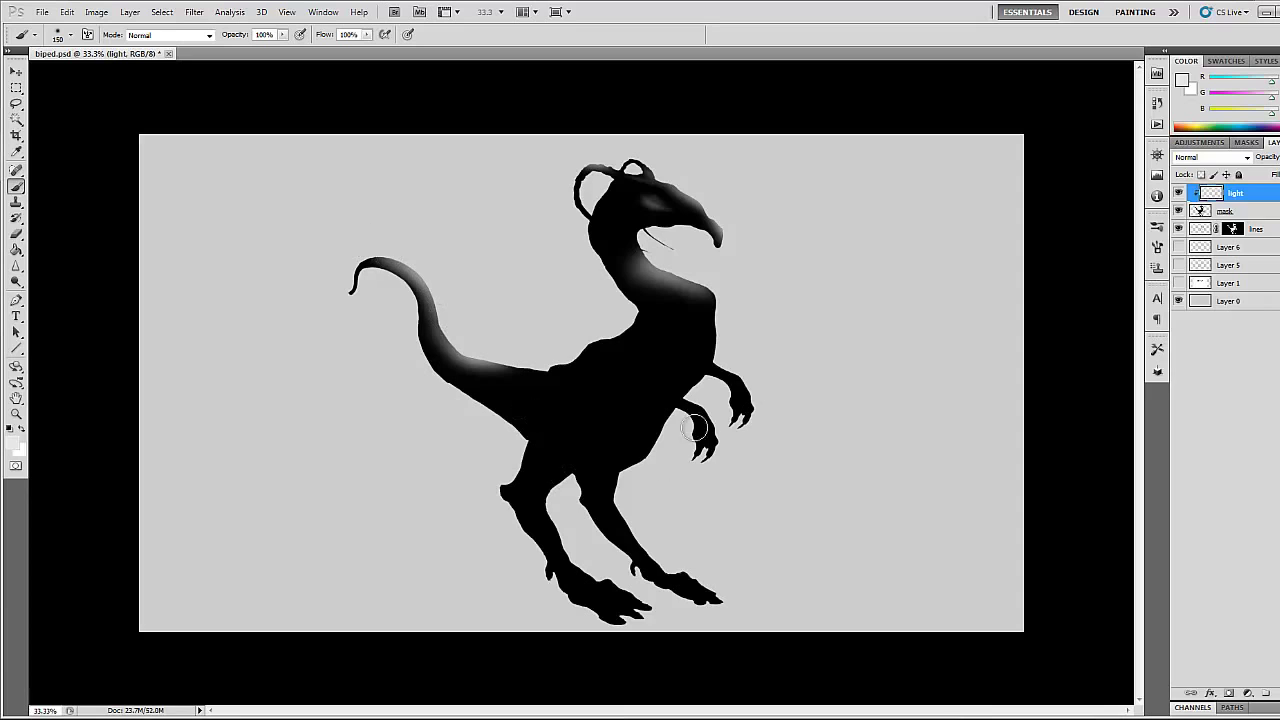
pyautogui.moveTo(760, 385); pyautogui.dragTo(700, 430)
pyautogui.moveTo(700, 585); pyautogui.dragTo(620, 595)
pyautogui.moveTo(610, 510)
pyautogui.mouseDown()
pyautogui.moveTo(660, 570)
pyautogui.moveTo(557, 389)
pyautogui.moveTo(560, 463)
pyautogui.moveTo(634, 434)
pyautogui.moveTo(677, 377)
pyautogui.mouseUp()
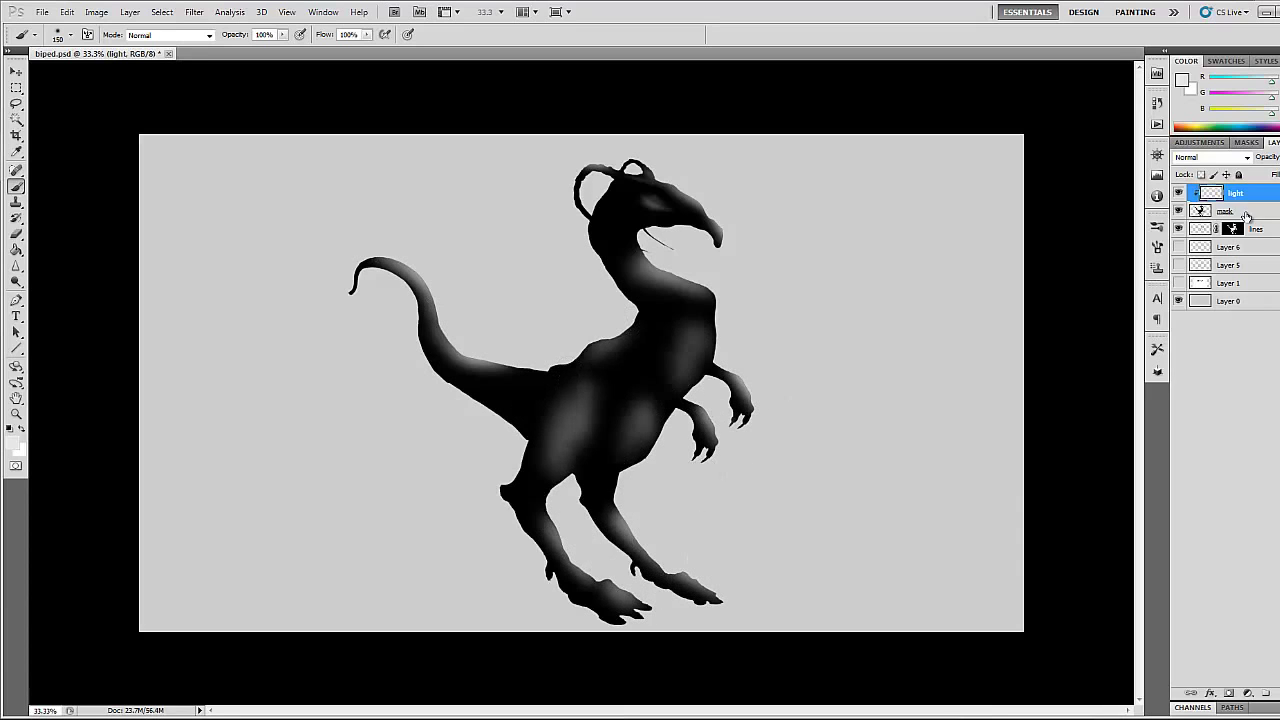
# Duplicate the lines layer and place the copy at the top of the stack
pyautogui.moveTo(1240, 229); pyautogui.dragTo(1240, 190)
pyautogui.click(1274, 142)
pyautogui.press('Escape')
# Delete the mask from the lines copy and select the light shading layer
pyautogui.rightClick(1262, 199)
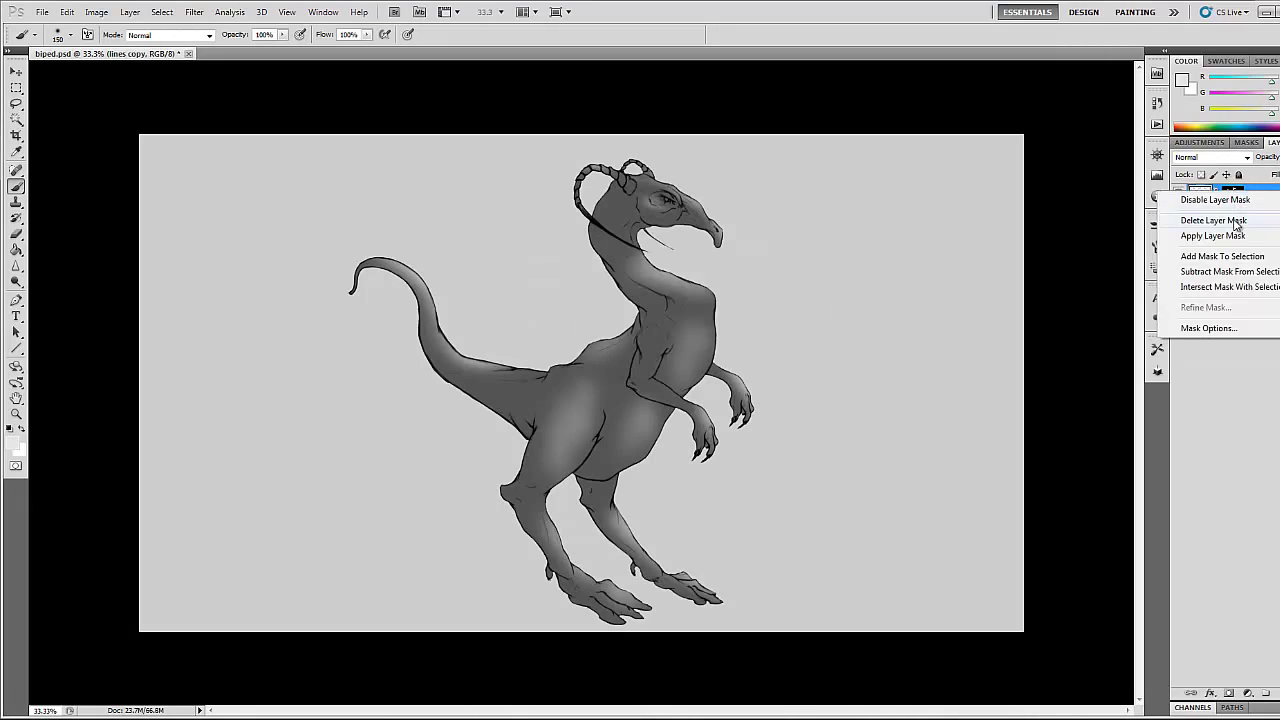
pyautogui.click(1160, 220)
pyautogui.click(1236, 210)
pyautogui.hotkey('ctrl', 'u')
pyautogui.moveTo(171, 300); pyautogui.dragTo(200, 300)
pyautogui.press('Return')
# Pick a darker grey and shade the creature's neck and head
pyautogui.keyDown('alt'); pyautogui.click(610, 253); pyautogui.keyUp('alt')
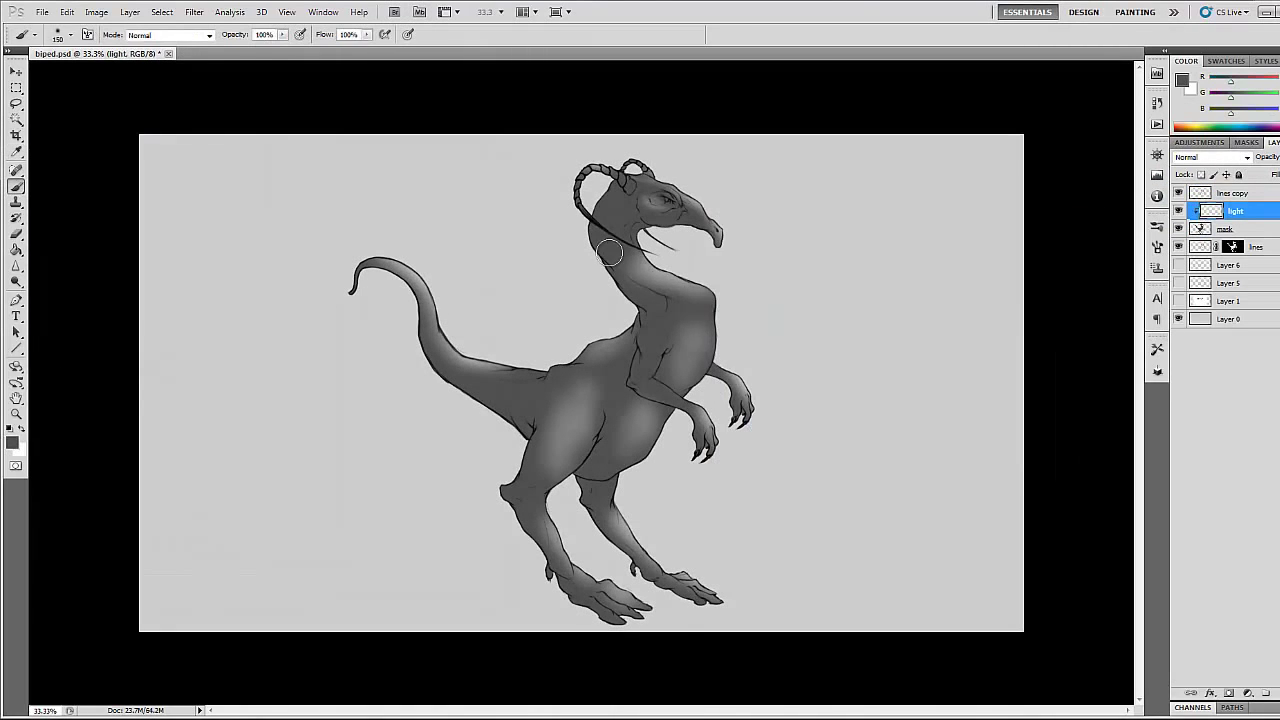
pyautogui.click(12, 442)
pyautogui.click(771, 430)
pyautogui.click(1063, 209)
pyautogui.moveTo(620, 272); pyautogui.dragTo(660, 315)
pyautogui.moveTo(632, 205)
pyautogui.mouseDown()
pyautogui.moveTo(610, 248)
pyautogui.moveTo(606, 207)
pyautogui.mouseUp()
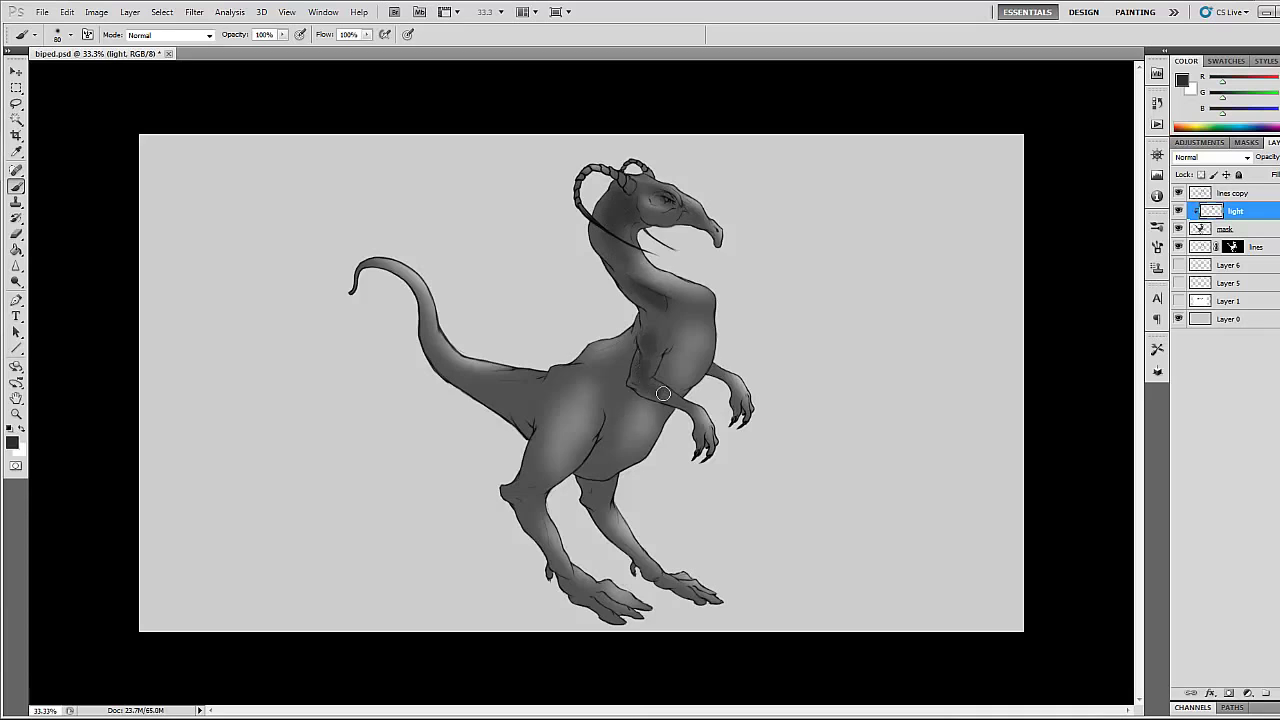
# Darken the shading on the legs, feet, tail, thigh, chest and belly
pyautogui.keyDown('alt'); pyautogui.scroll(1, 663, 393); pyautogui.keyUp('alt')
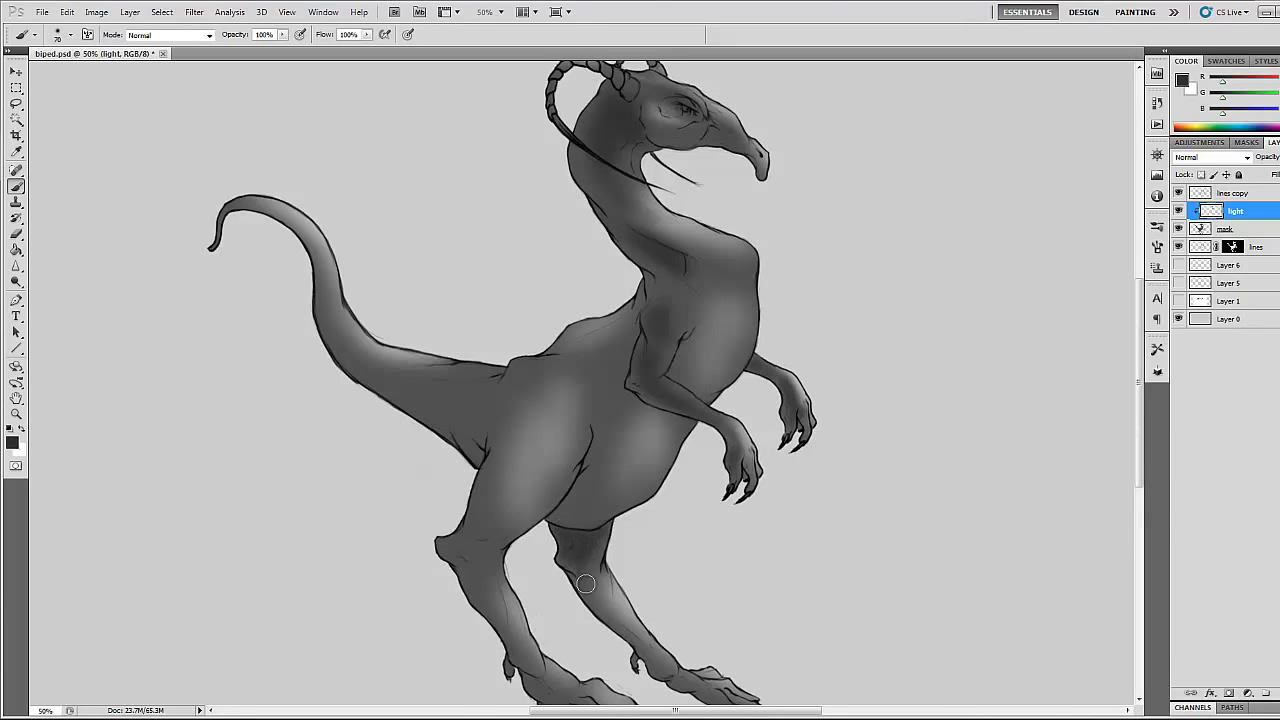
pyautogui.moveTo(633, 631)
pyautogui.mouseDown()
pyautogui.moveTo(609, 571)
pyautogui.moveTo(700, 640)
pyautogui.moveTo(560, 670)
pyautogui.mouseUp()
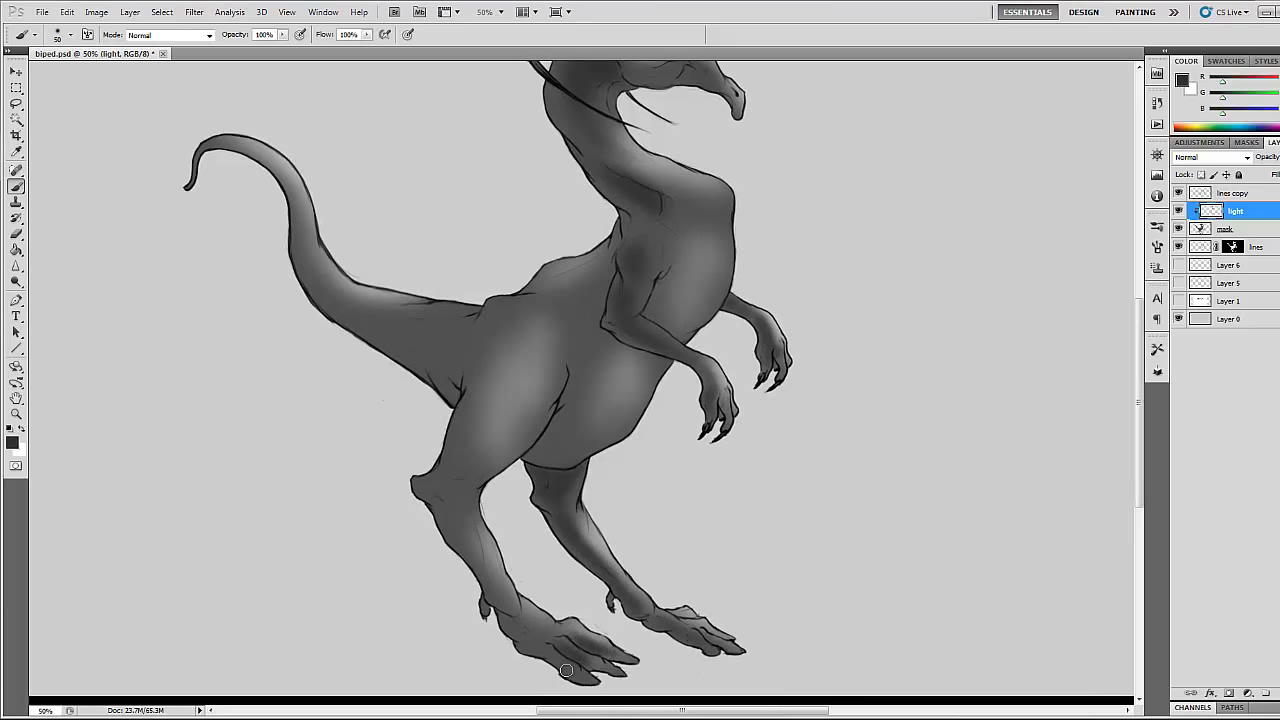
pyautogui.moveTo(432, 500); pyautogui.dragTo(548, 636)
pyautogui.moveTo(297, 200)
pyautogui.mouseDown()
pyautogui.moveTo(300, 232)
pyautogui.moveTo(410, 345)
pyautogui.moveTo(460, 349)
pyautogui.mouseUp()
pyautogui.moveTo(543, 379)
pyautogui.mouseDown()
pyautogui.moveTo(500, 450)
pyautogui.moveTo(470, 360)
pyautogui.moveTo(615, 445)
pyautogui.mouseUp()
pyautogui.moveTo(595, 345); pyautogui.dragTo(675, 324)
pyautogui.moveTo(608, 258); pyautogui.dragTo(590, 320)
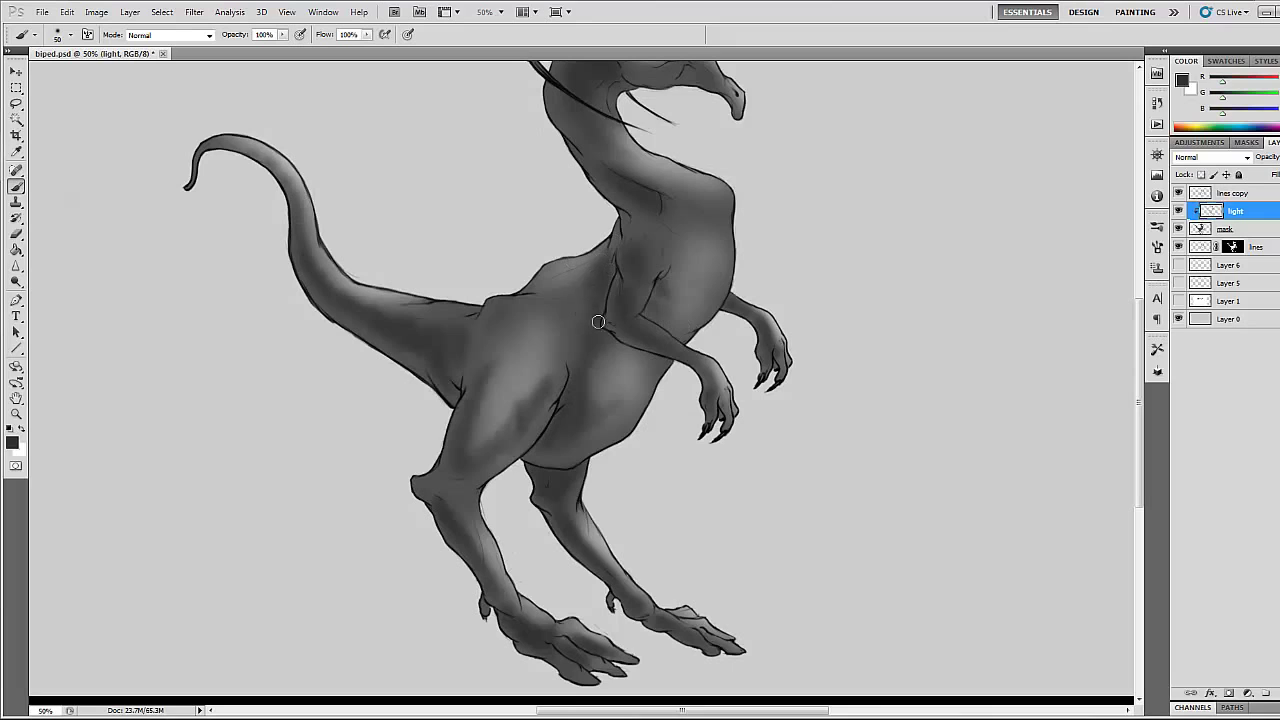
pyautogui.moveTo(580, 275)
pyautogui.mouseDown()
pyautogui.moveTo(490, 320)
pyautogui.moveTo(550, 390)
pyautogui.moveTo(471, 424)
pyautogui.moveTo(620, 430)
pyautogui.mouseUp()
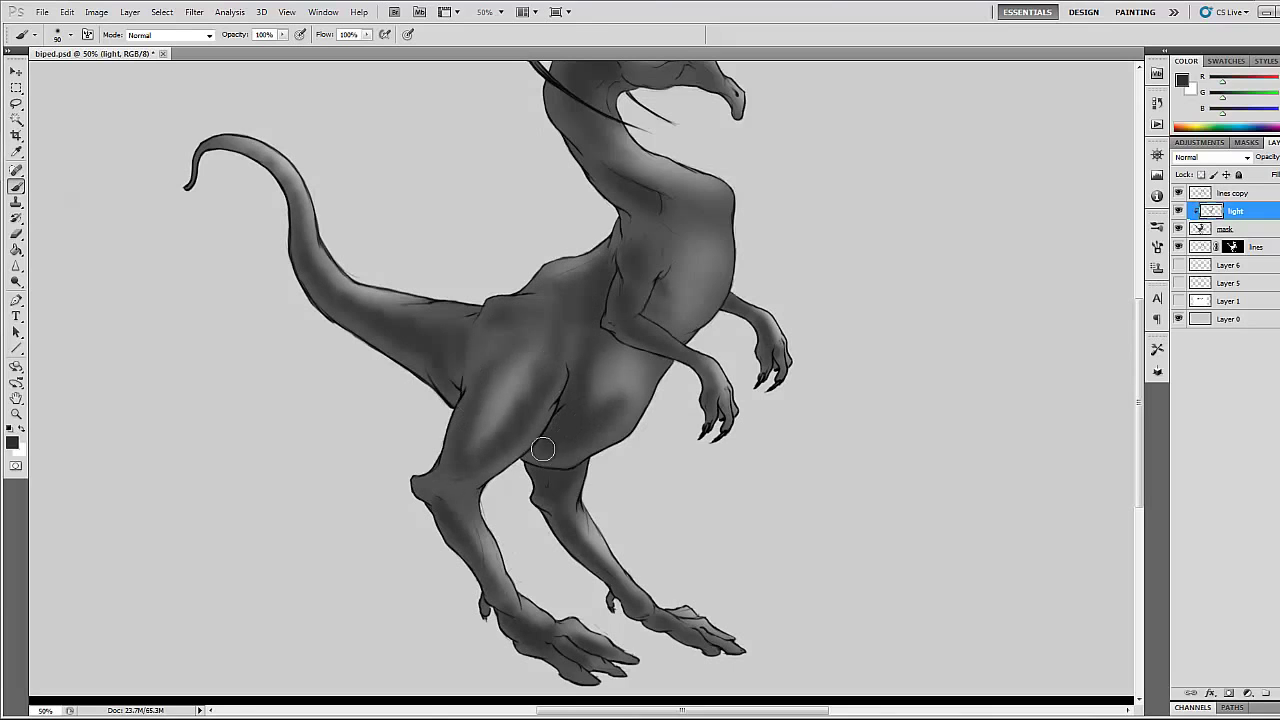
pyautogui.moveTo(640, 245); pyautogui.dragTo(645, 210)
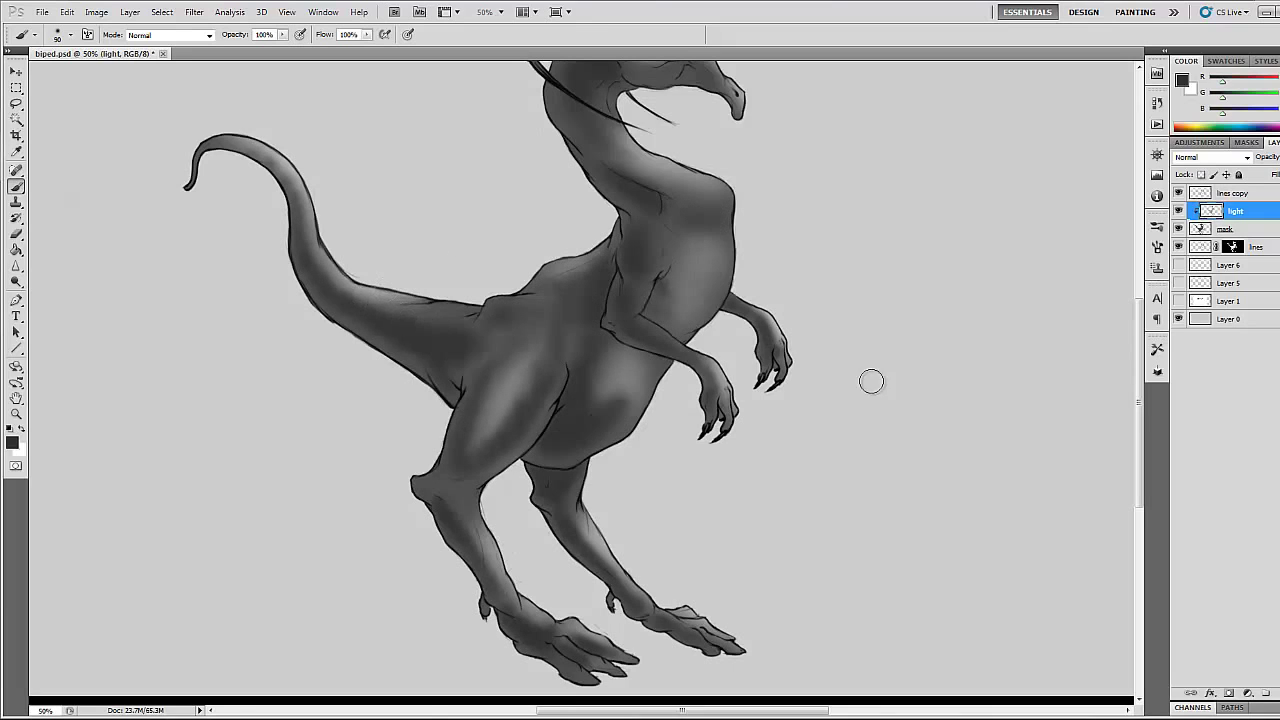
# On a new clipped layer, paint white highlights on thigh, shins, neck, chest, shoulder and belly
pyautogui.hotkey('ctrl', 'shift', 'alt', 'n')
pyautogui.hotkey('ctrl', 'alt', 'g')
pyautogui.click(12, 442)
pyautogui.press('Return')
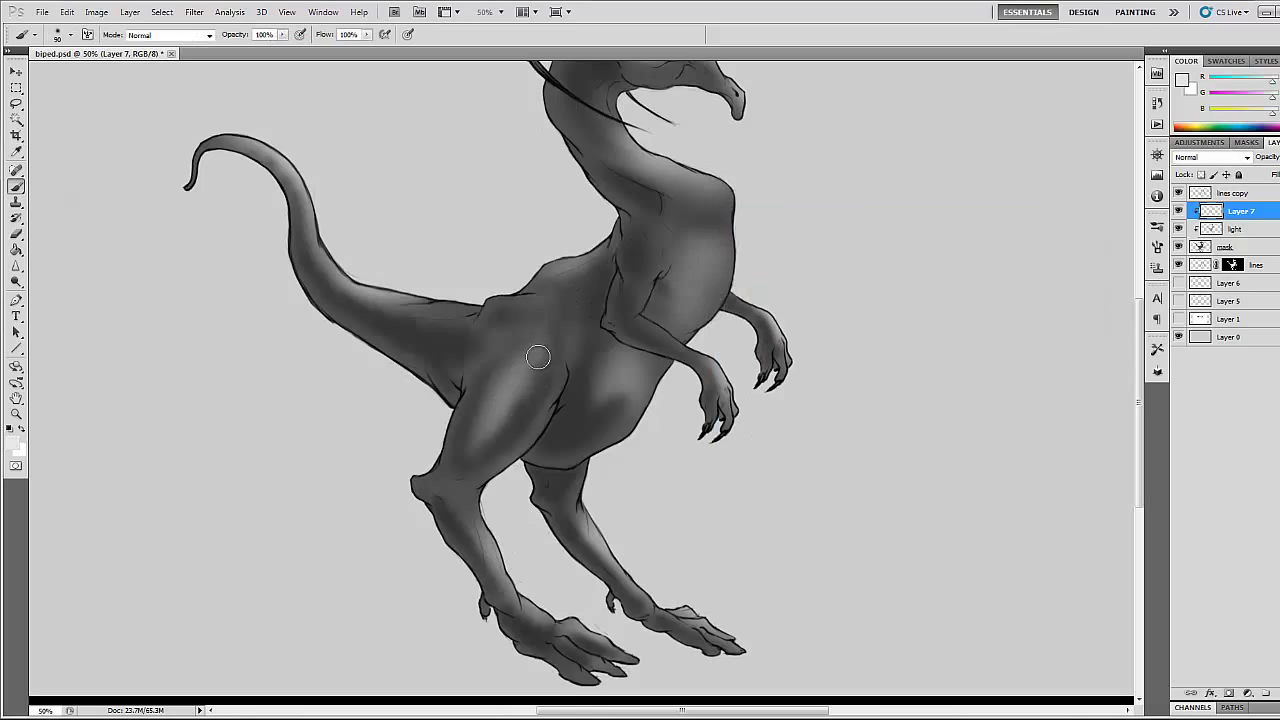
pyautogui.moveTo(537, 357); pyautogui.dragTo(505, 420)
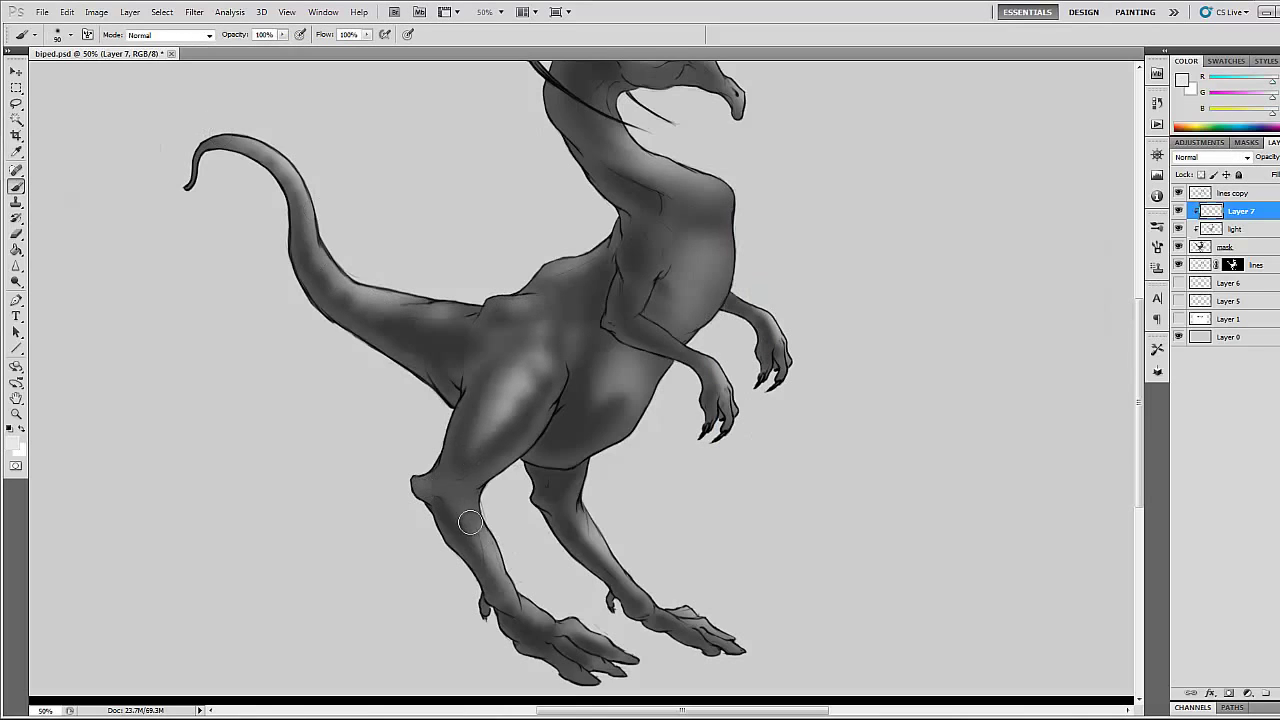
pyautogui.moveTo(470, 521); pyautogui.dragTo(495, 572)
pyautogui.moveTo(572, 515); pyautogui.dragTo(615, 576)
pyautogui.moveTo(476, 535); pyautogui.dragTo(505, 595)
pyautogui.moveTo(612, 128); pyautogui.dragTo(722, 202)
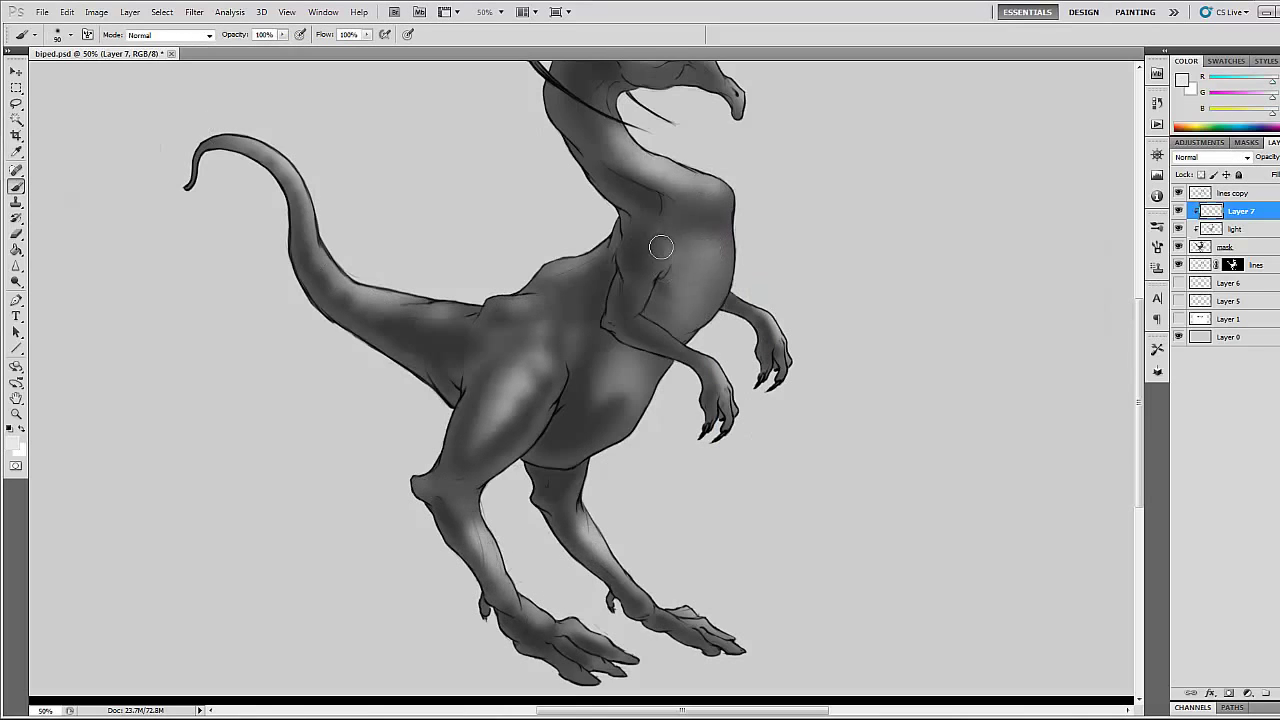
pyautogui.moveTo(649, 249)
pyautogui.mouseDown()
pyautogui.moveTo(628, 322)
pyautogui.moveTo(665, 281)
pyautogui.mouseUp()
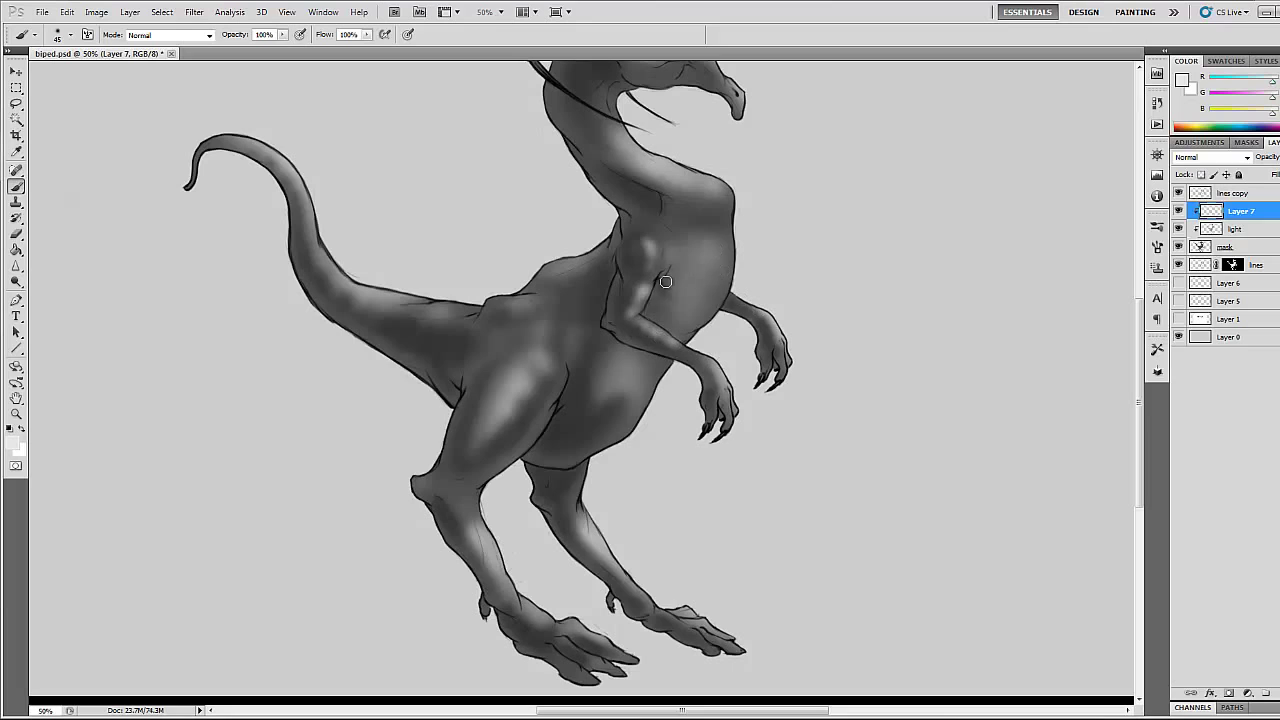
pyautogui.press('[')
pyautogui.moveTo(638, 369)
pyautogui.mouseDown()
pyautogui.moveTo(618, 398)
pyautogui.moveTo(645, 400)
pyautogui.mouseUp()
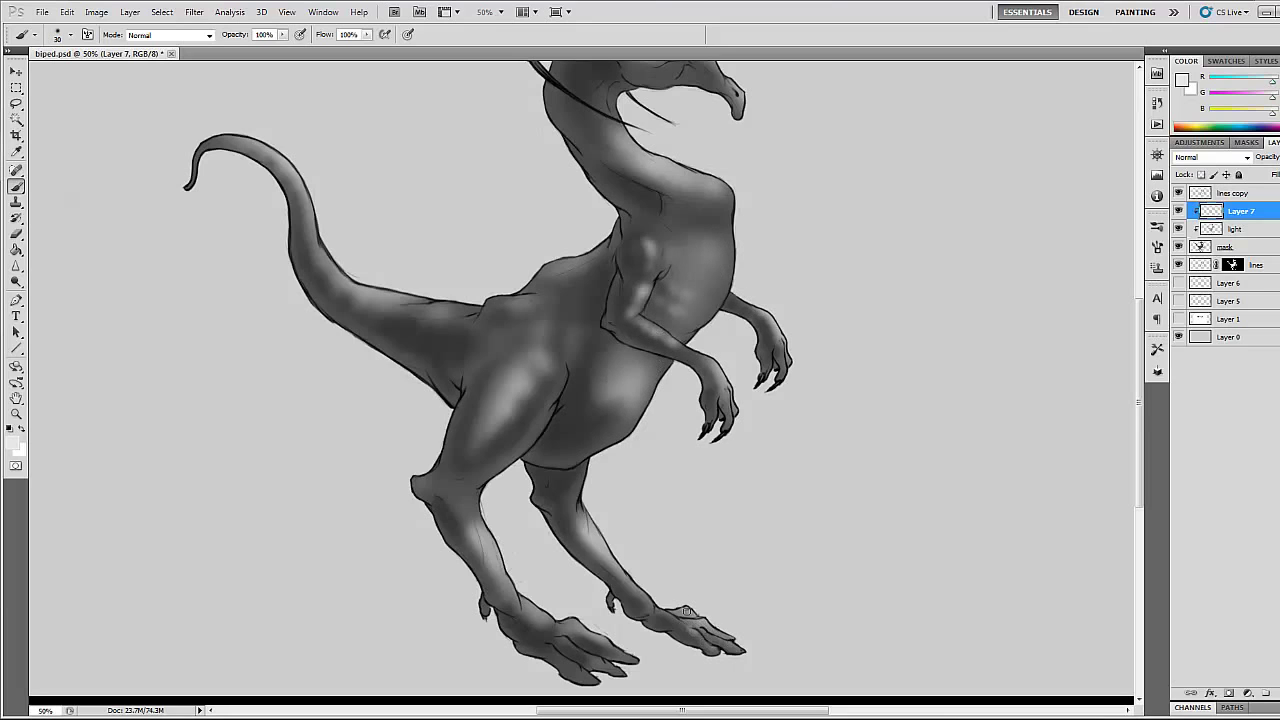
# Darken the snout, upper leg, left ankle and toes with sampled dark tones
pyautogui.scroll(5, 571, 525)
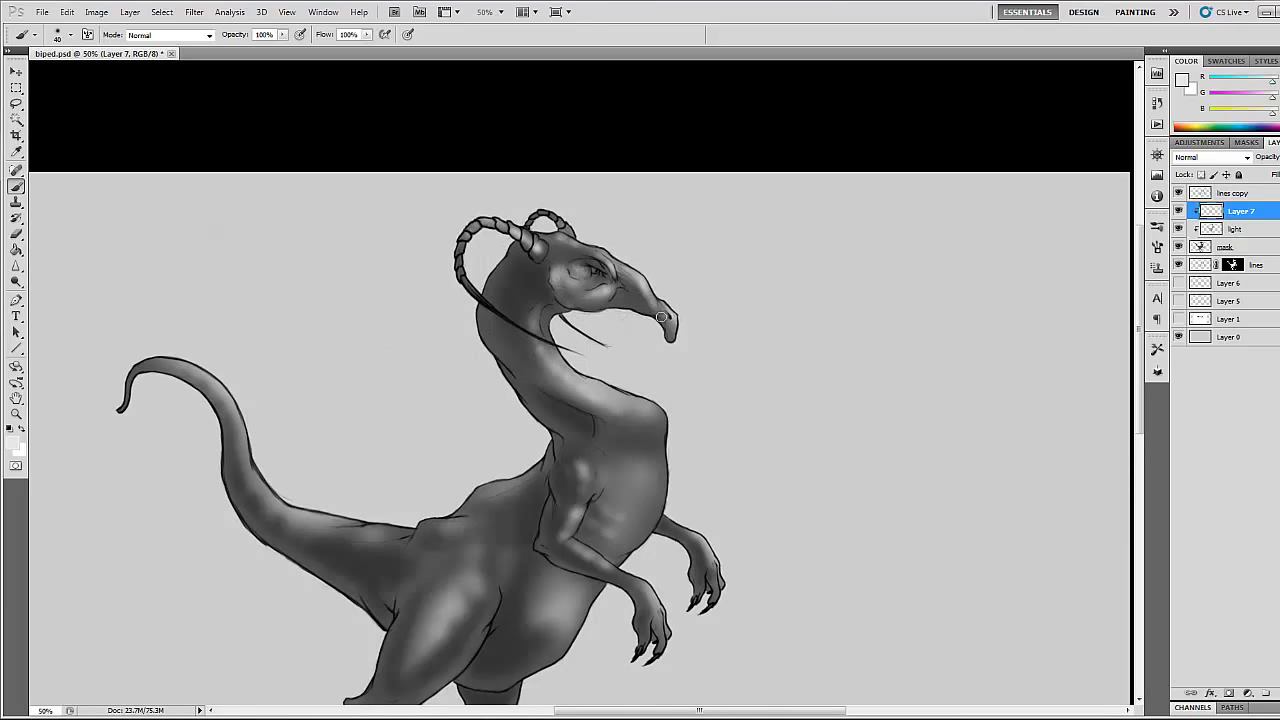
pyautogui.keyDown('alt'); pyautogui.click(603, 268); pyautogui.keyUp('alt')
pyautogui.moveTo(603, 268); pyautogui.dragTo(646, 305)
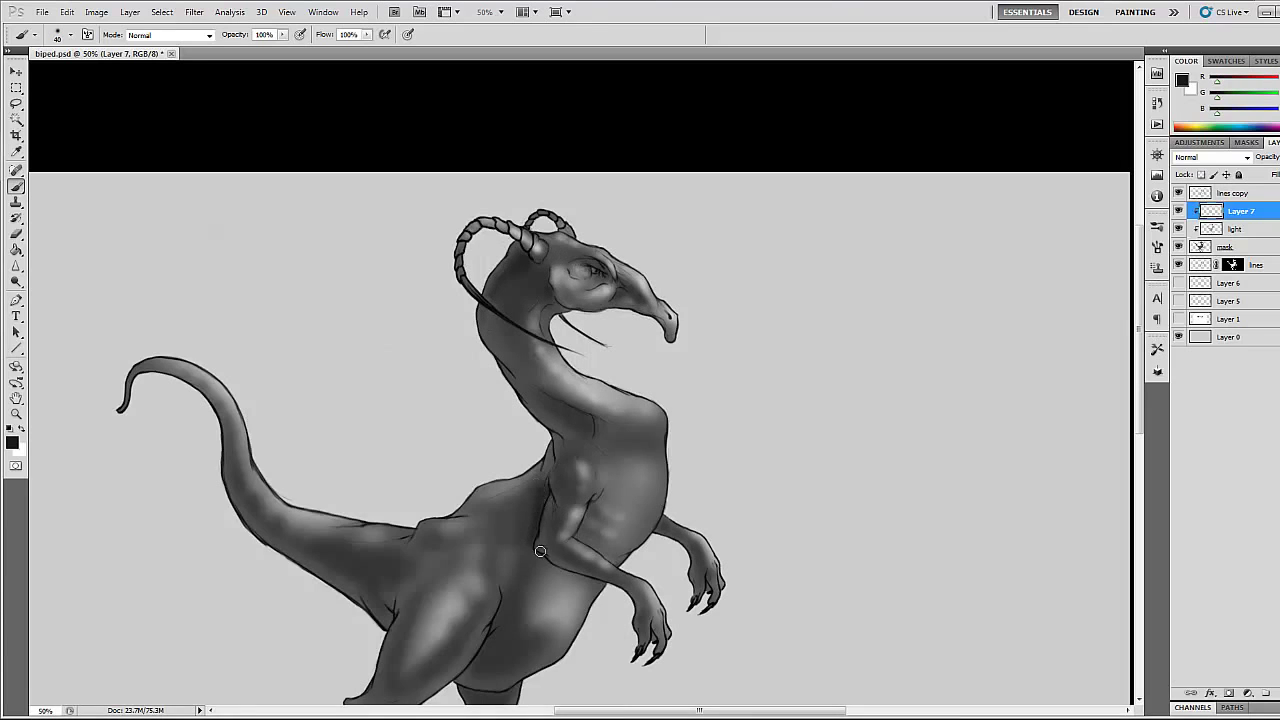
pyautogui.moveTo(556, 568); pyautogui.dragTo(591, 448)
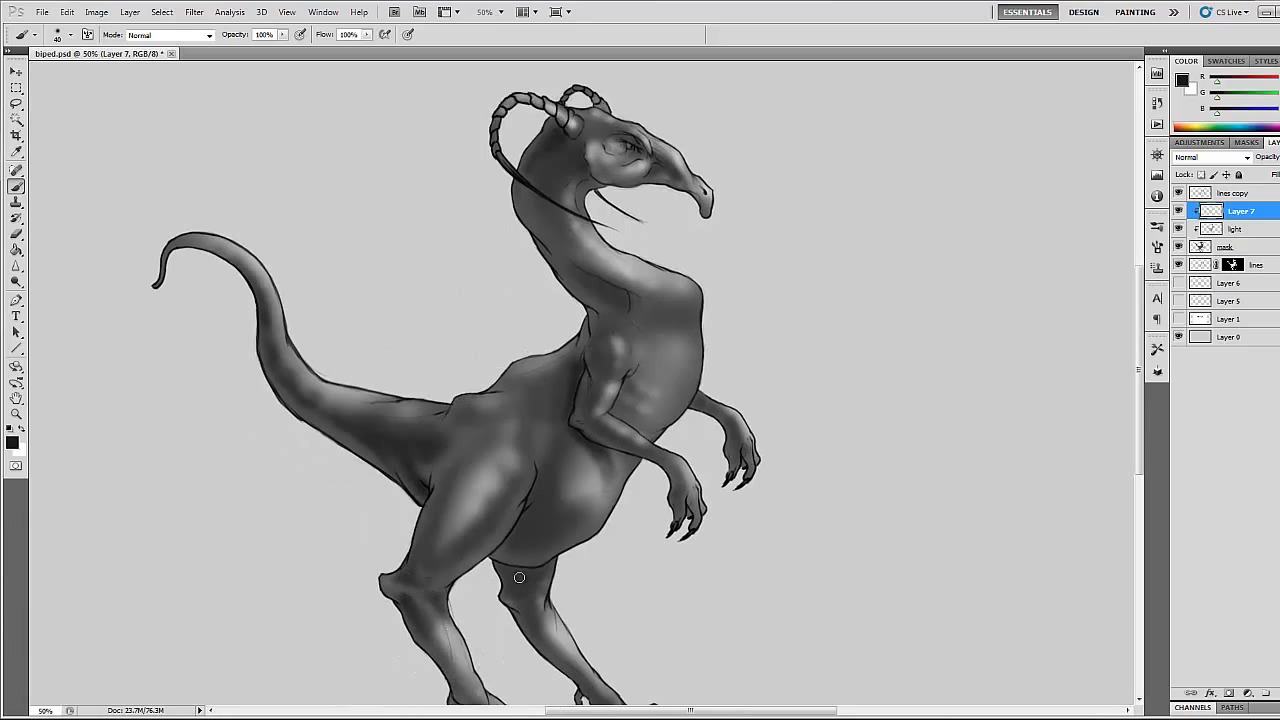
pyautogui.moveTo(519, 577); pyautogui.dragTo(518, 574)
pyautogui.scroll(-3, 402, 478)
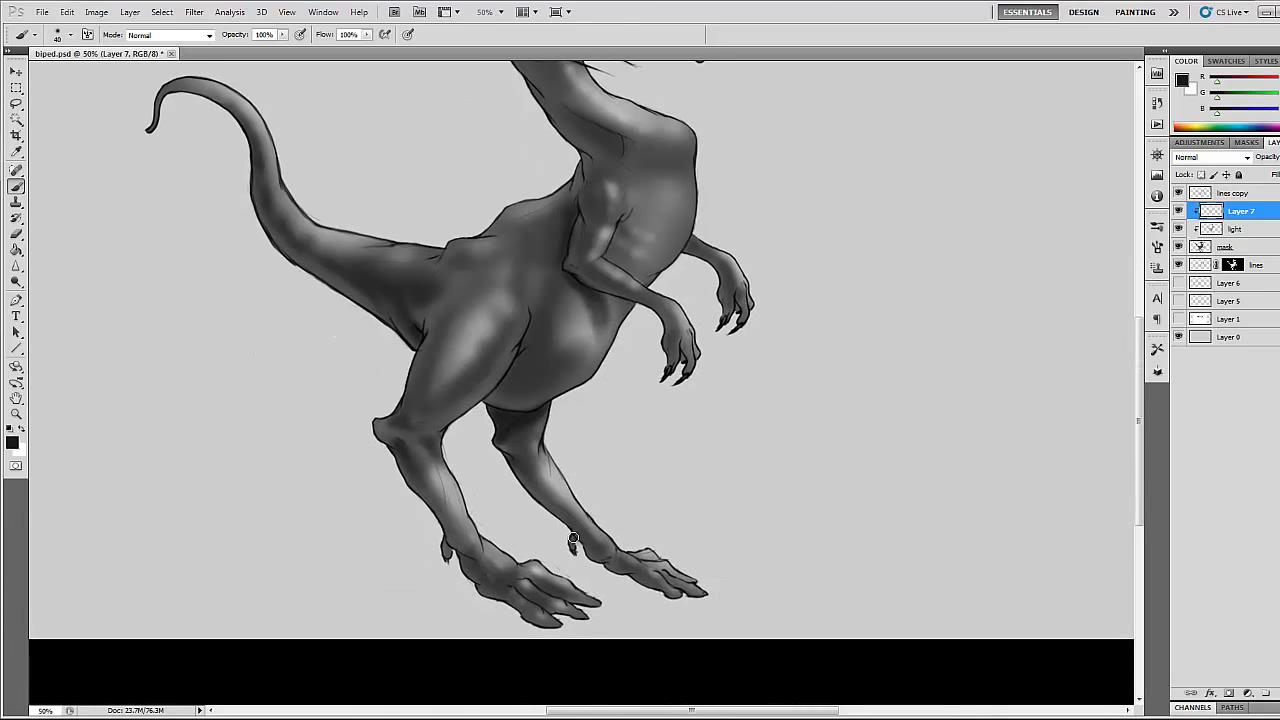
pyautogui.moveTo(441, 532); pyautogui.dragTo(470, 558)
pyautogui.moveTo(520, 592); pyautogui.dragTo(548, 615)
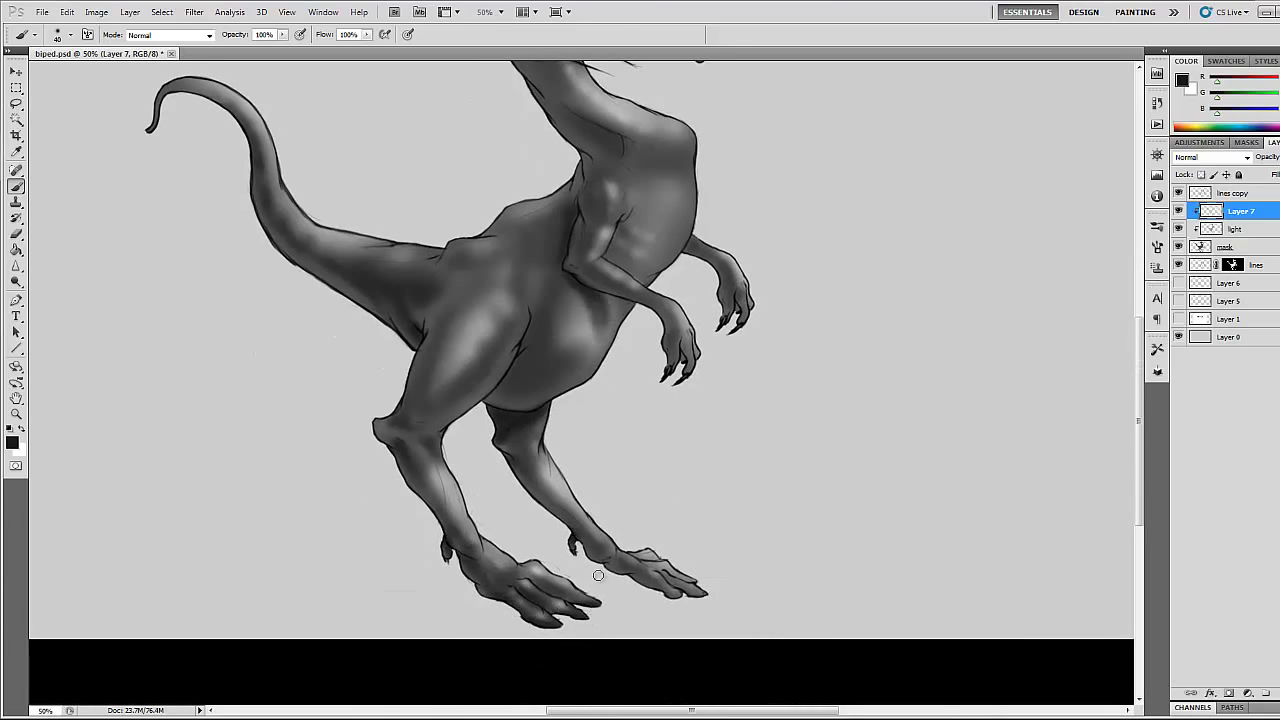
pyautogui.moveTo(598, 575); pyautogui.dragTo(690, 590)
pyautogui.keyDown('alt'); pyautogui.click(433, 523); pyautogui.keyUp('alt')
pyautogui.scroll(3, 445, 433)
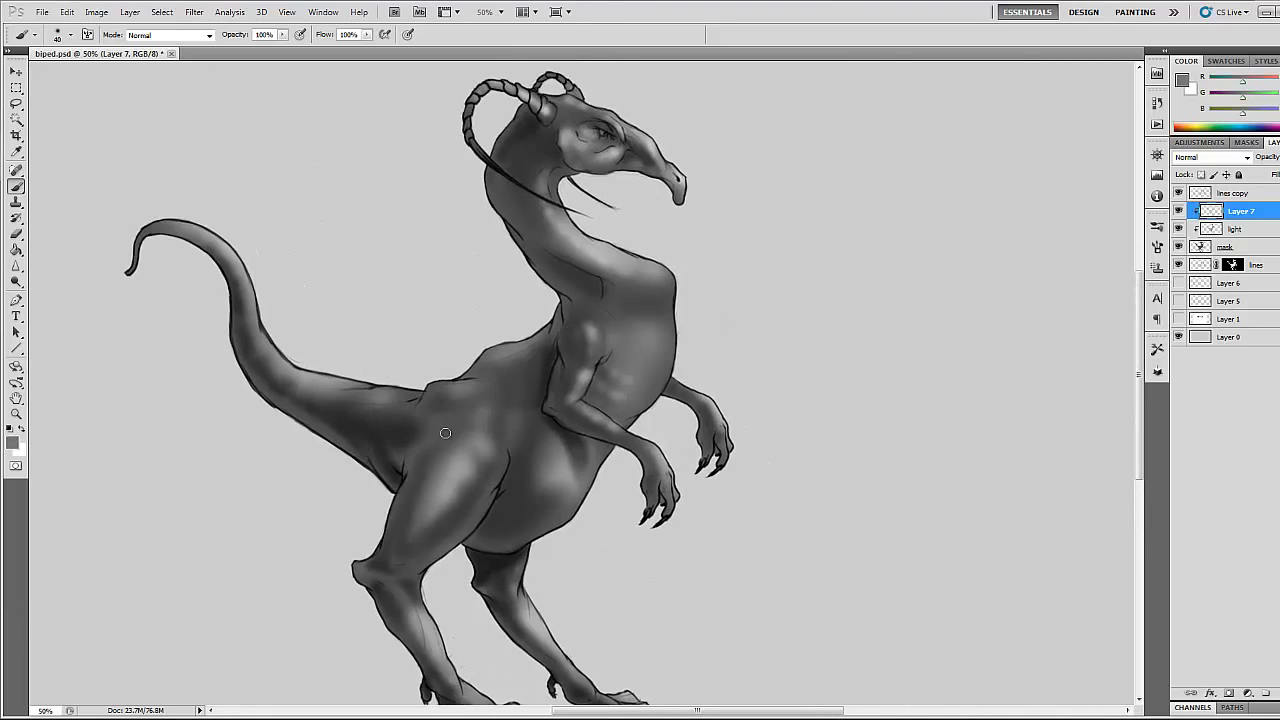
# Duplicate the highlight layer and soften the copy with a Gaussian Blur
pyautogui.hotkey('ctrl', 'j')
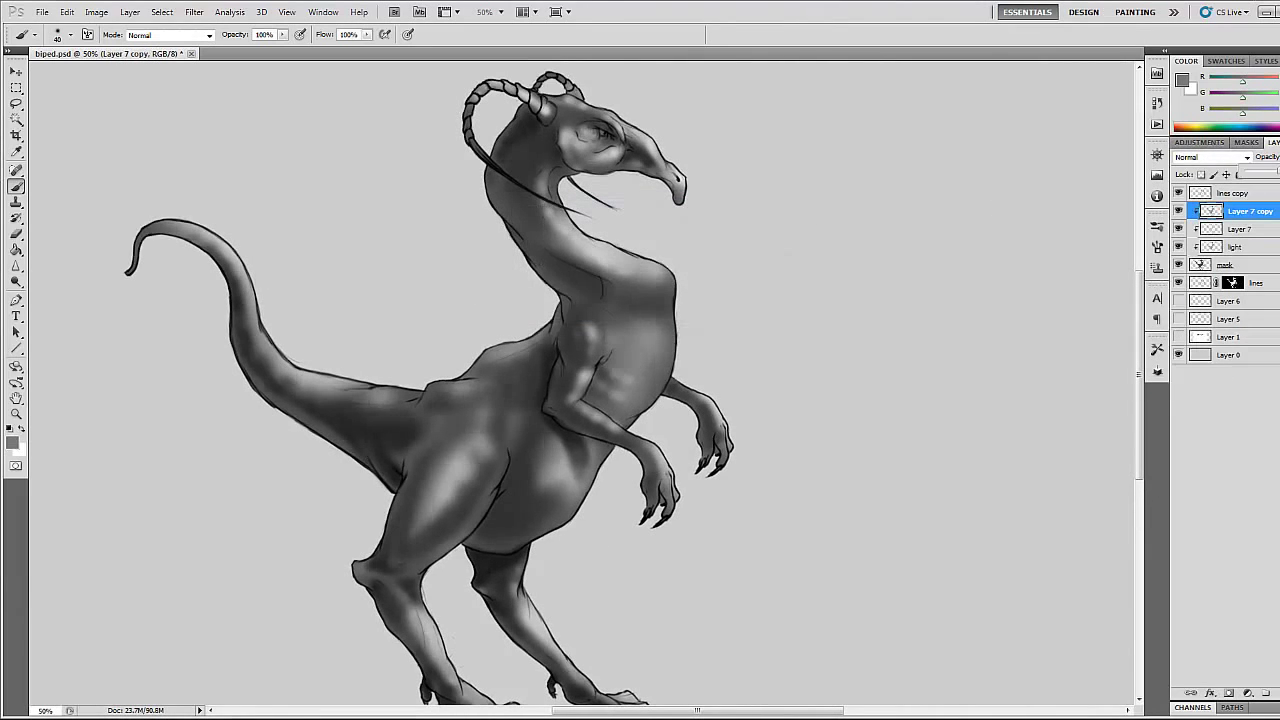
pyautogui.click(194, 12)
pyautogui.click(475, 194)
pyautogui.press('Return')
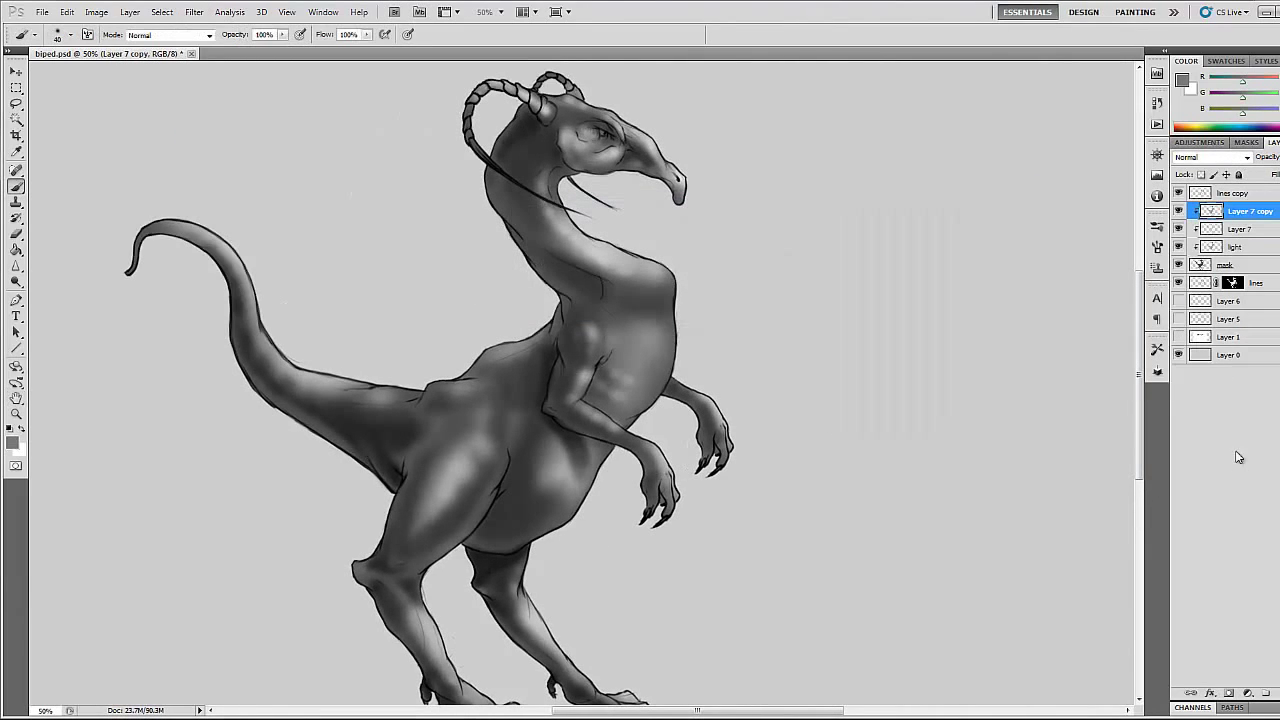
# Merge the shading layers into one and add a new empty layer above the lines copy
pyautogui.click(1275, 142)
pyautogui.click(1200, 463)
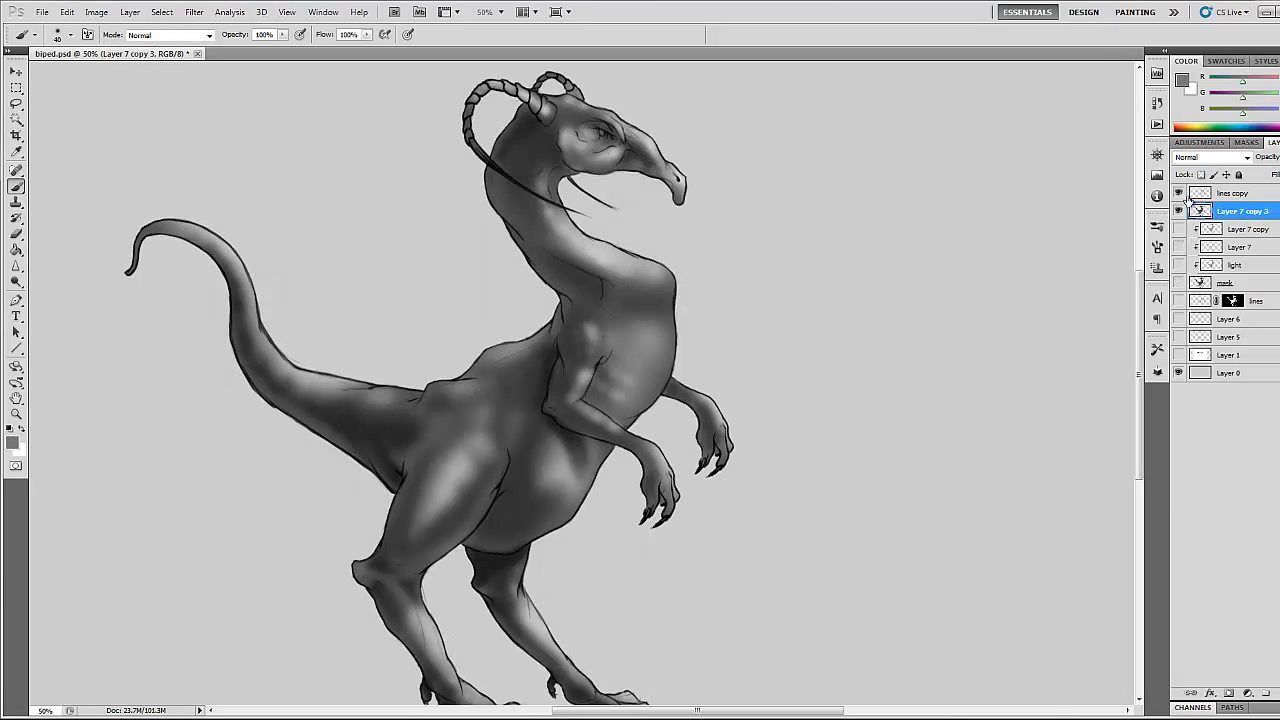
pyautogui.click(1233, 192)
pyautogui.hotkey('ctrl', 'shift', 'alt', 'n')
# Fill the creature's shape on the new layer and colorize it a muted blue
pyautogui.press('g')
pyautogui.hotkey('ctrl', '-')
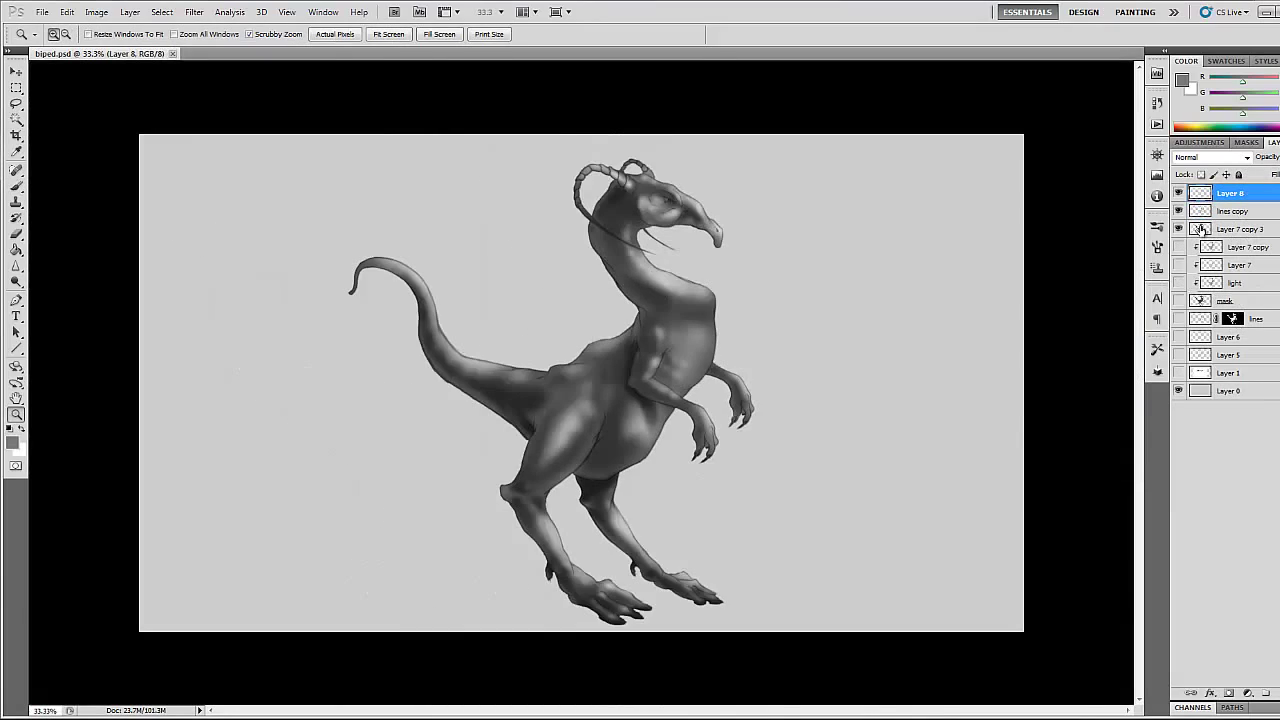
pyautogui.keyDown('ctrl'); pyautogui.click(1200, 229); pyautogui.keyUp('ctrl')
pyautogui.click(581, 376)
pyautogui.hotkey('ctrl', 'u')
pyautogui.click(350, 338)
pyautogui.moveTo(165, 237); pyautogui.dragTo(205, 286)
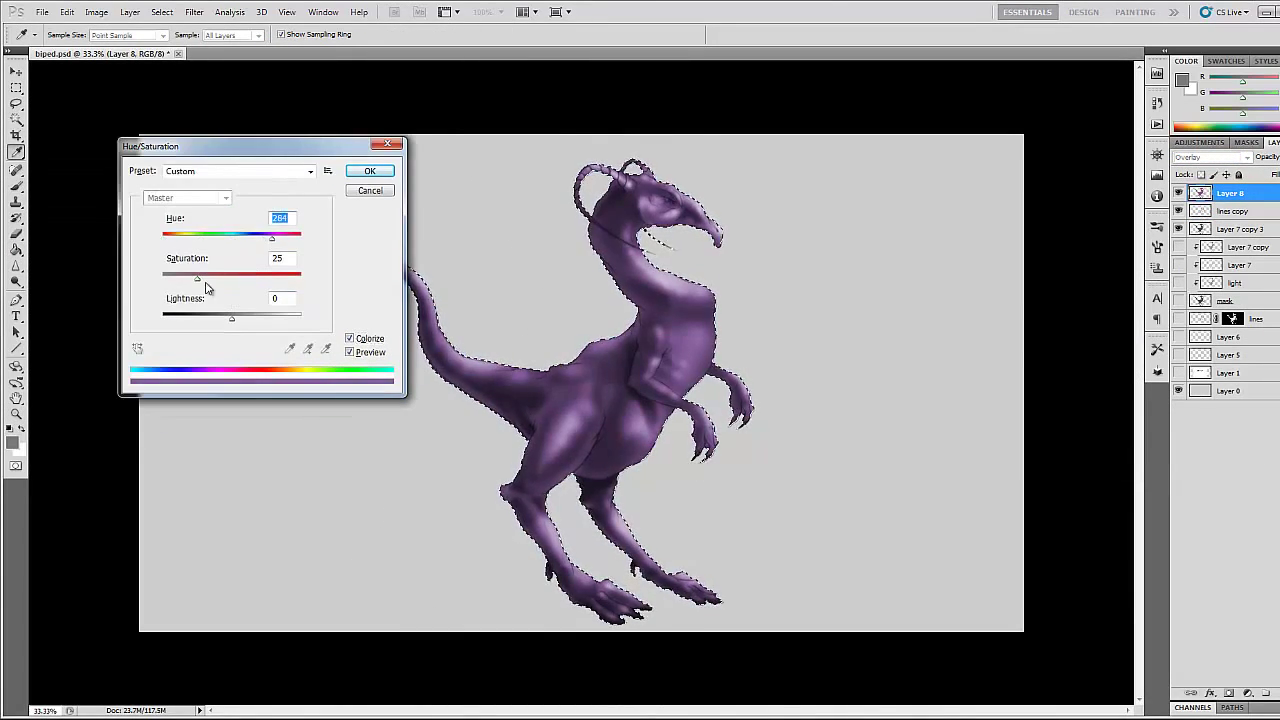
pyautogui.moveTo(262, 237)
pyautogui.mouseDown()
pyautogui.moveTo(270, 250)
pyautogui.moveTo(247, 238)
pyautogui.moveTo(215, 278)
pyautogui.mouseUp()
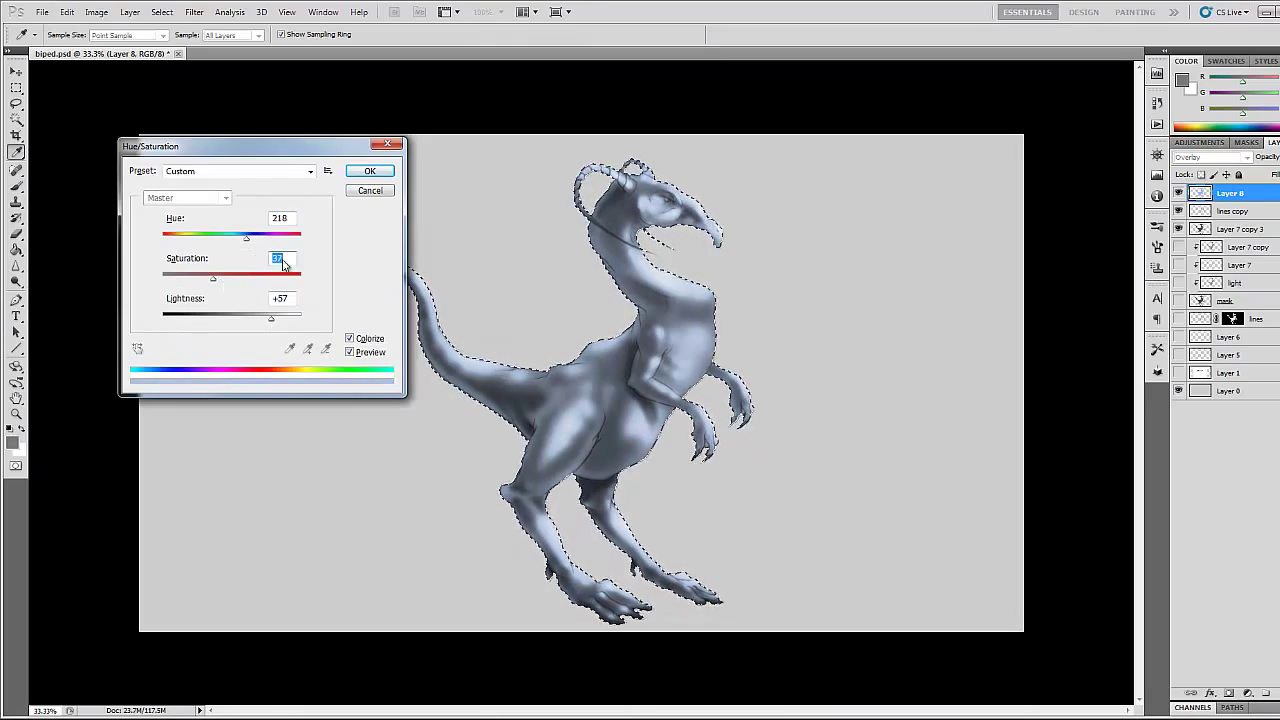
pyautogui.press('Return')
# Fill a background layer with dark grey, then lighten it slightly with Hue/Saturation
pyautogui.click(1228, 390)
pyautogui.hotkey('ctrl', 'shift', 'n')
pyautogui.press('Return')
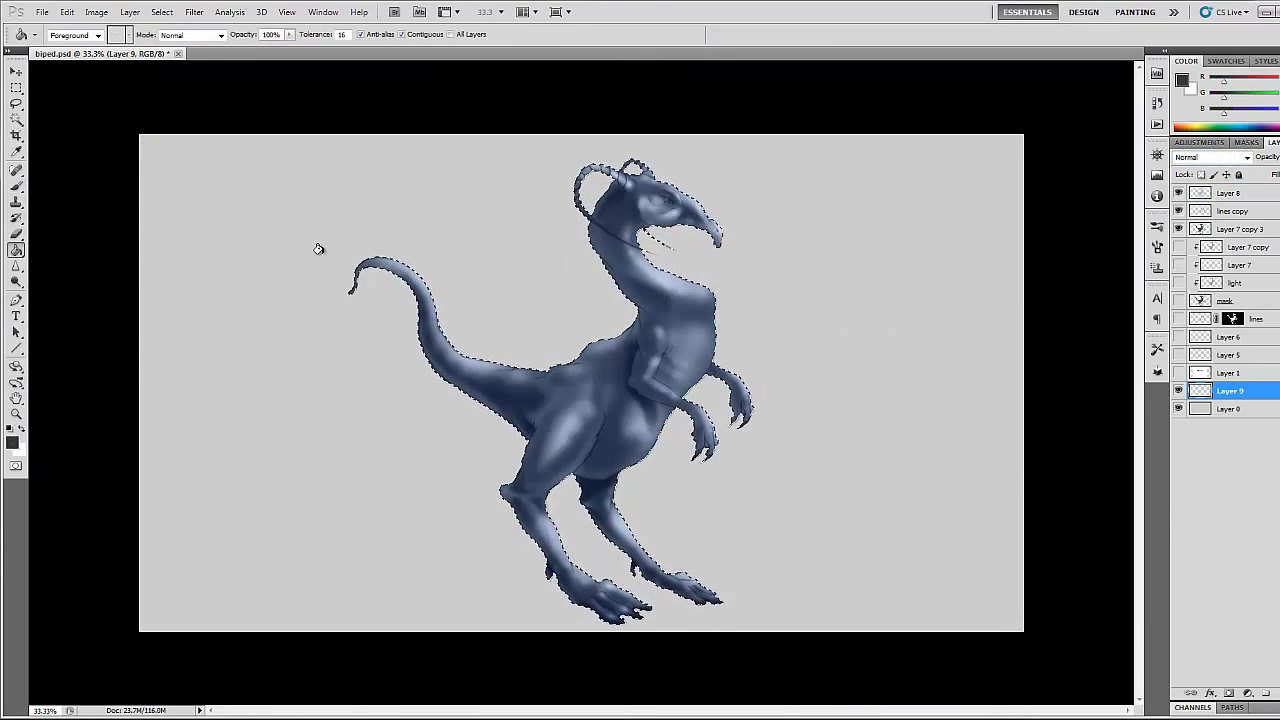
pyautogui.press('d')
pyautogui.hotkey('ctrl', 'd')
pyautogui.click(863, 389)
pyautogui.hotkey('ctrl', 'u')
pyautogui.moveTo(311, 323); pyautogui.dragTo(257, 223)
pyautogui.press('Return')
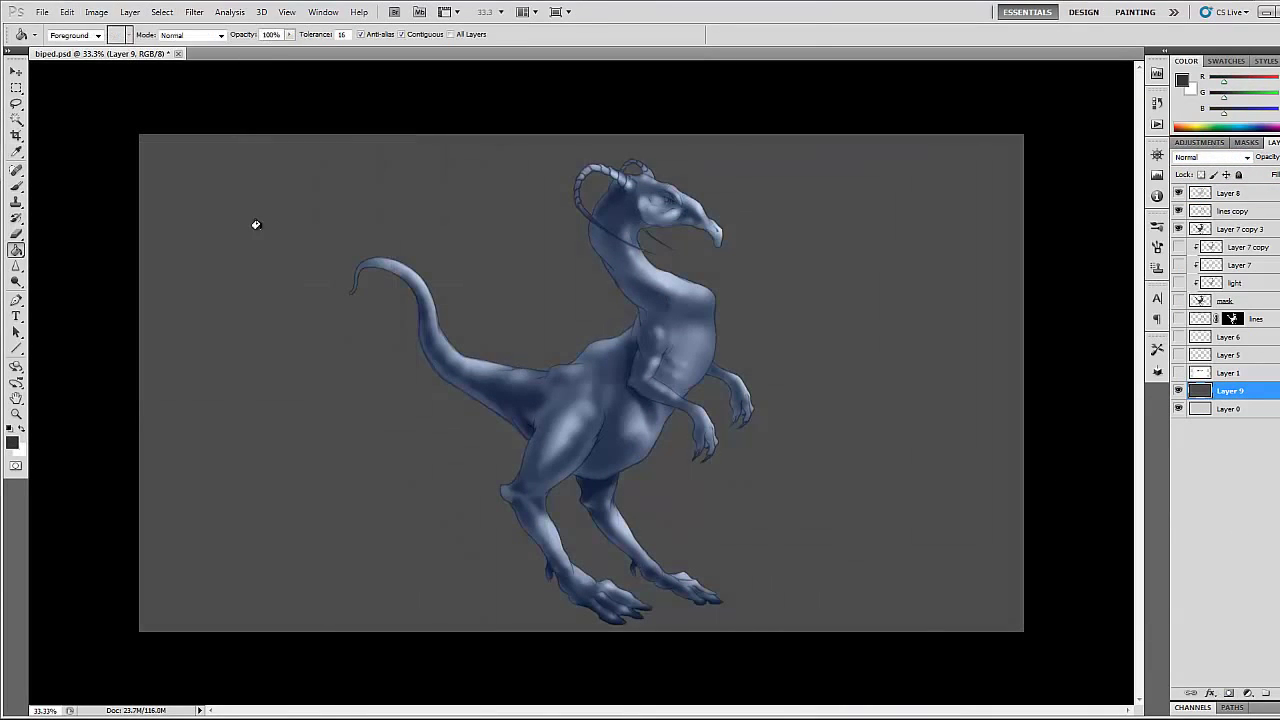
pyautogui.moveTo(16, 250); pyautogui.dragTo(60, 250)
# Add a texture layer with weak Add Noise, and move the lines copy layer above Layer 11
pyautogui.hotkey('ctrl', 'shift', 'alt', 'n')
pyautogui.click(194, 12)
pyautogui.click(220, 28)
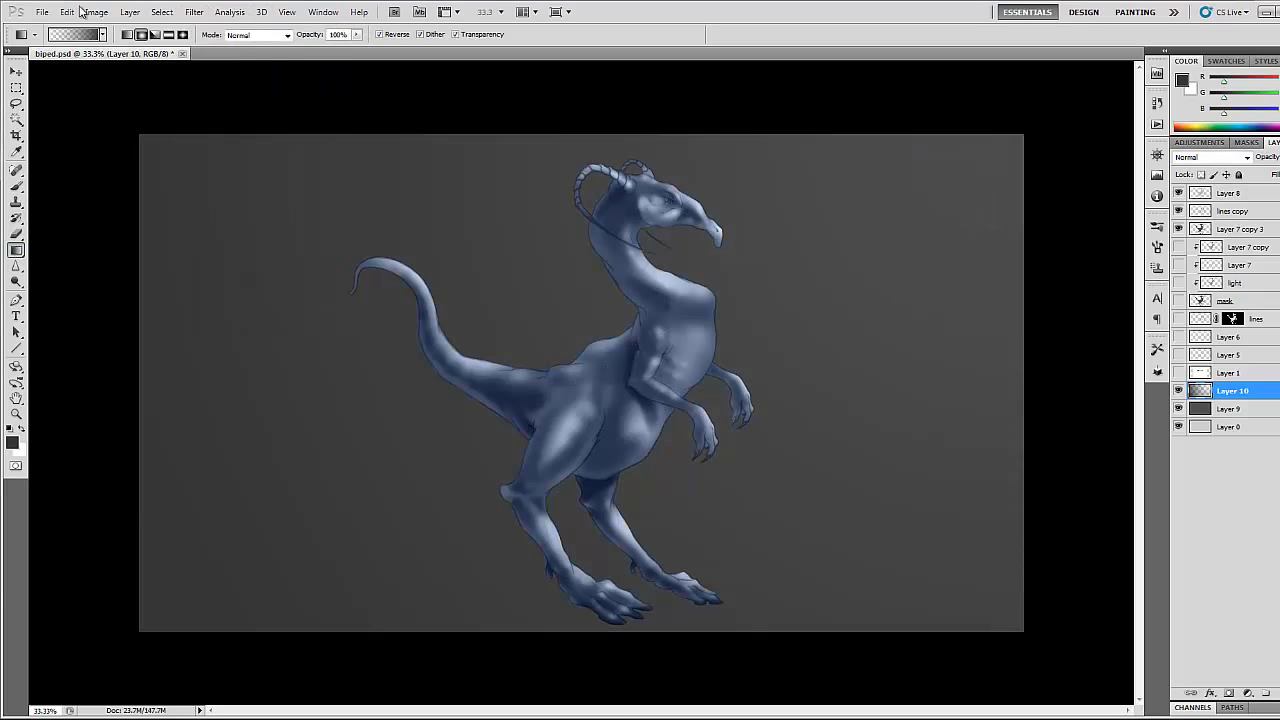
pyautogui.press('Return')
pyautogui.click(1228, 192)
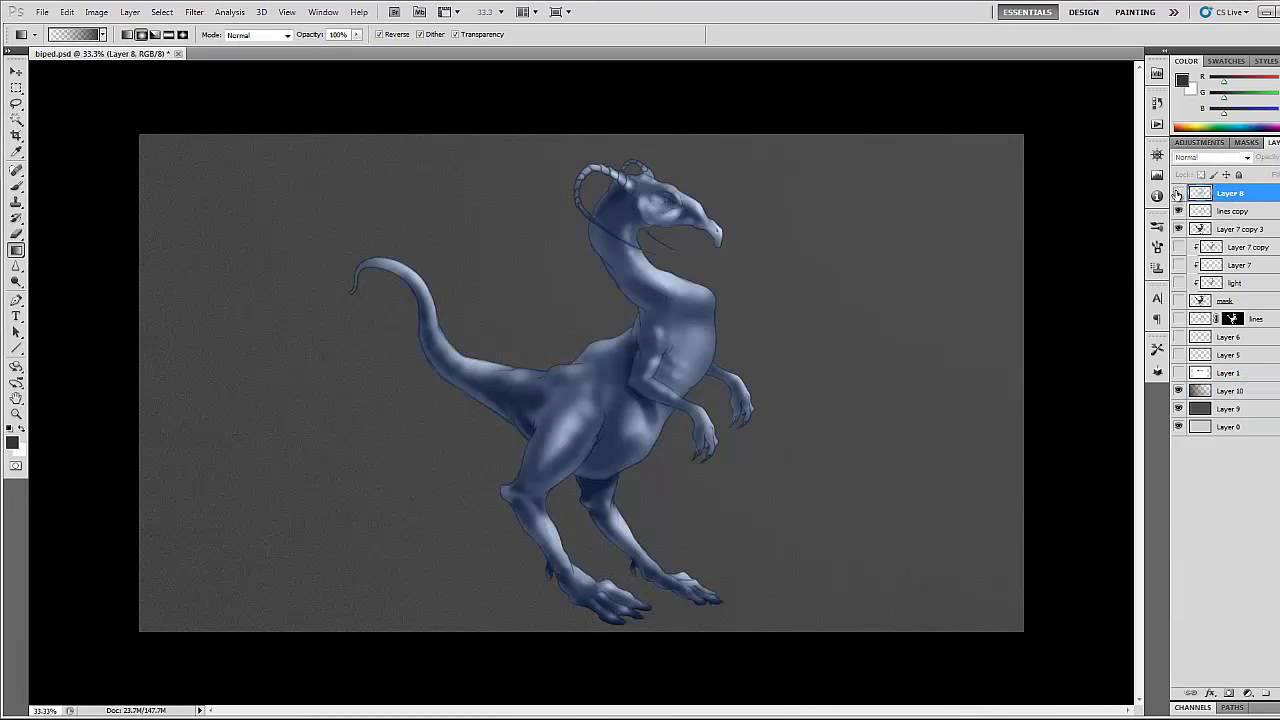
pyautogui.hotkey('ctrl', 'shift', 'alt', 'n')
pyautogui.moveTo(1232, 228); pyautogui.dragTo(1232, 190)
pyautogui.click(1240, 210)
# Paint bright yellow stripes along the tail, thigh and hip, and lower neck
pyautogui.press('i')
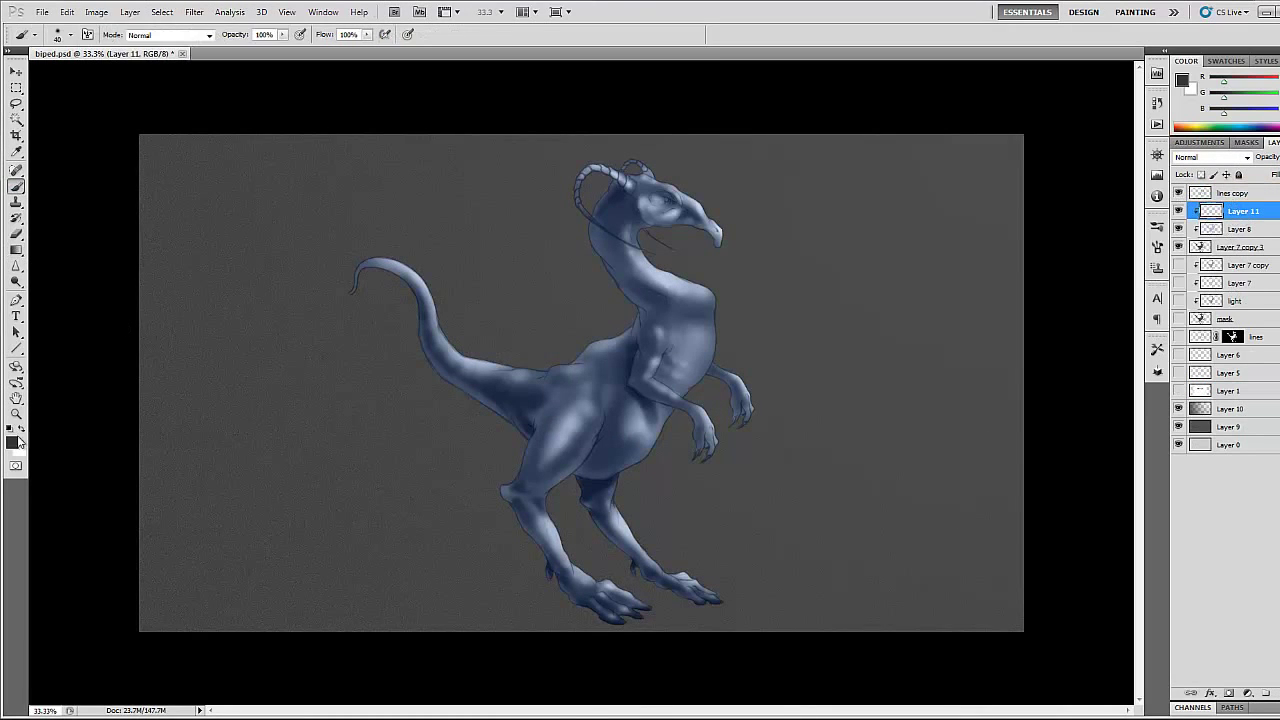
pyautogui.click(1182, 79)
pyautogui.click(902, 268)
pyautogui.click(1044, 240)
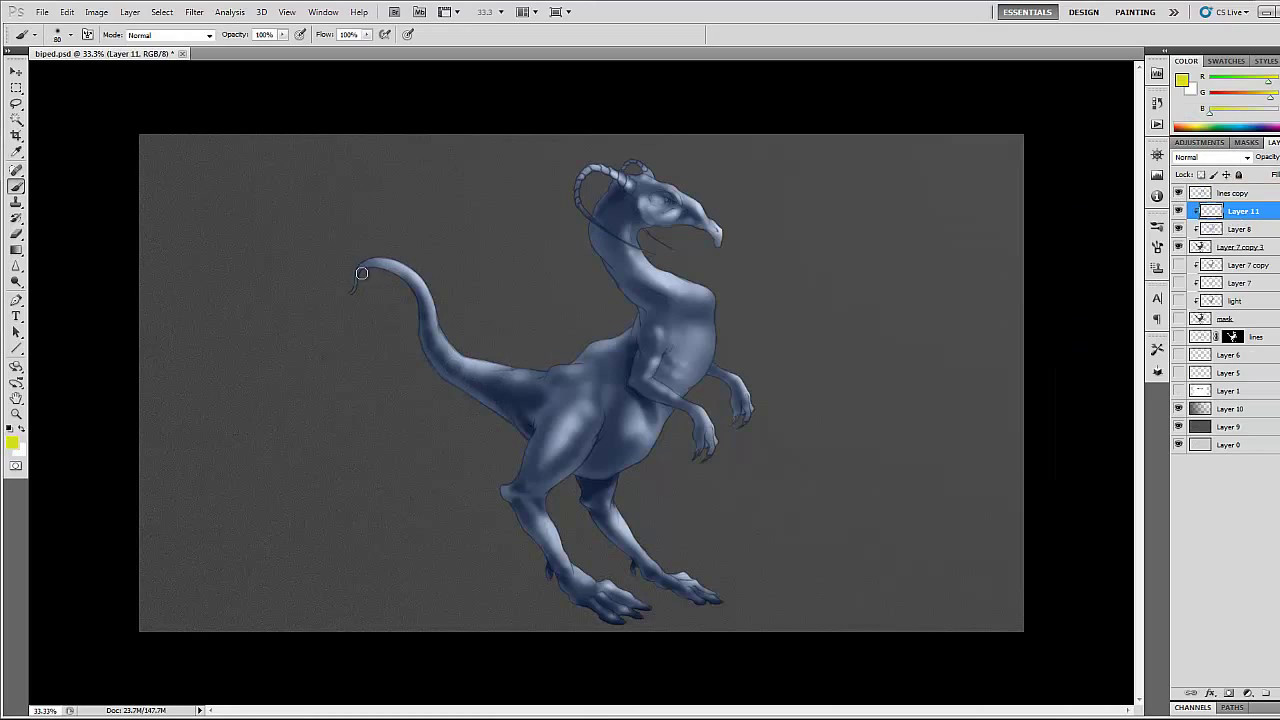
pyautogui.moveTo(443, 310)
pyautogui.mouseDown()
pyautogui.moveTo(470, 380)
pyautogui.moveTo(530, 395)
pyautogui.moveTo(592, 462)
pyautogui.moveTo(562, 475)
pyautogui.mouseUp()
pyautogui.press(']')
pyautogui.press(']')
pyautogui.press(']')
pyautogui.press('[')
pyautogui.press('[')
pyautogui.moveTo(552, 420); pyautogui.dragTo(534, 450)
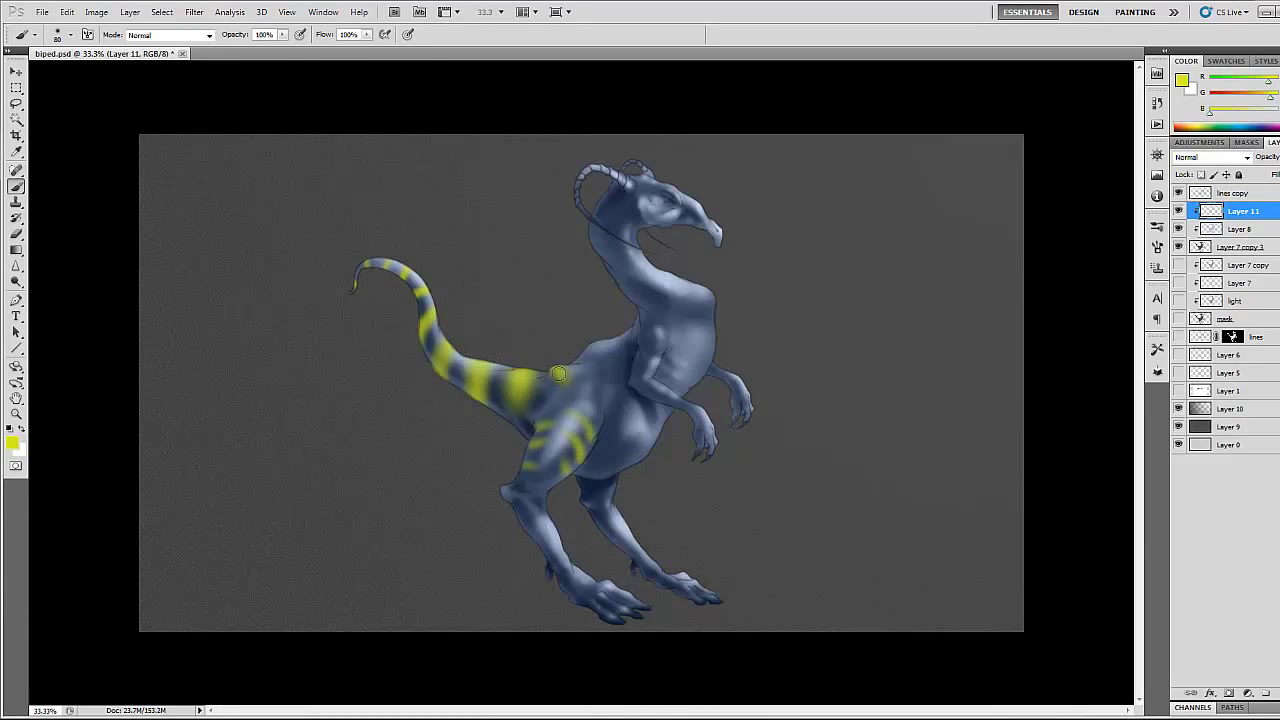
pyautogui.press(']')
pyautogui.press(']')
pyautogui.moveTo(645, 298); pyautogui.dragTo(622, 278)
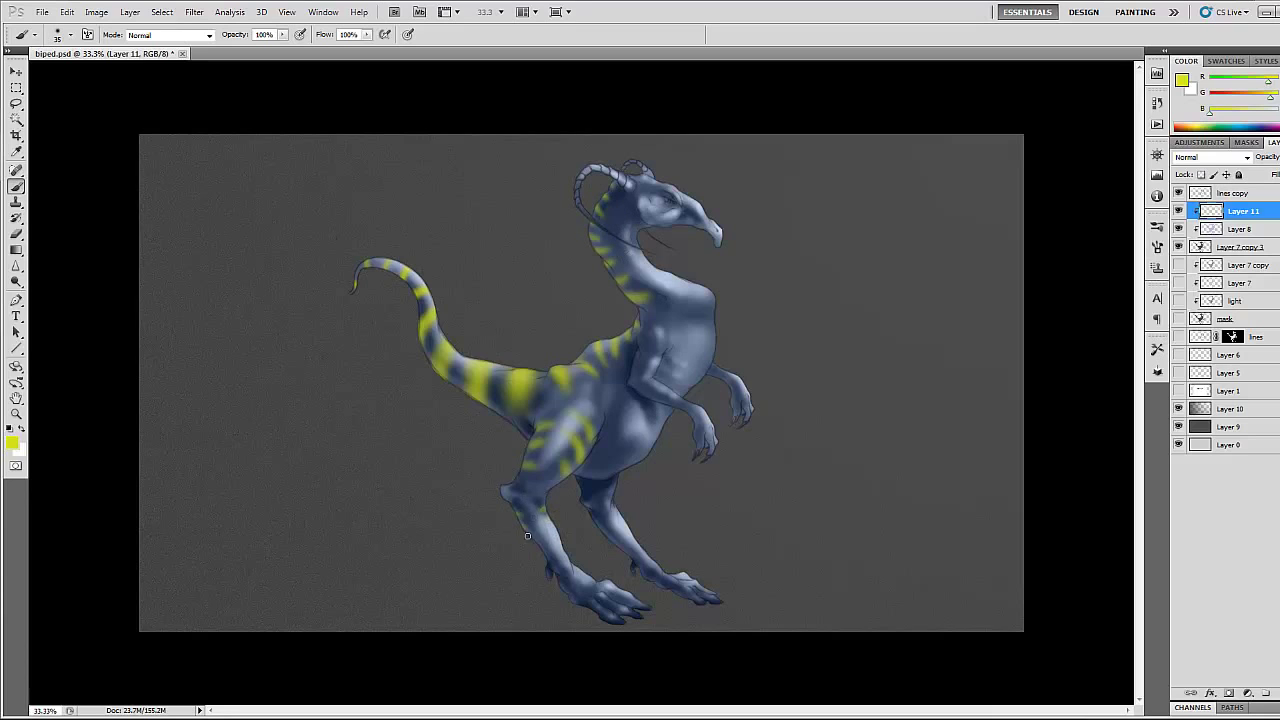
# On a new layer, paint a peach belly and chest, then lighten the peach
pyautogui.hotkey('ctrl', 'shift', 'alt', 'n')
pyautogui.click(11, 441)
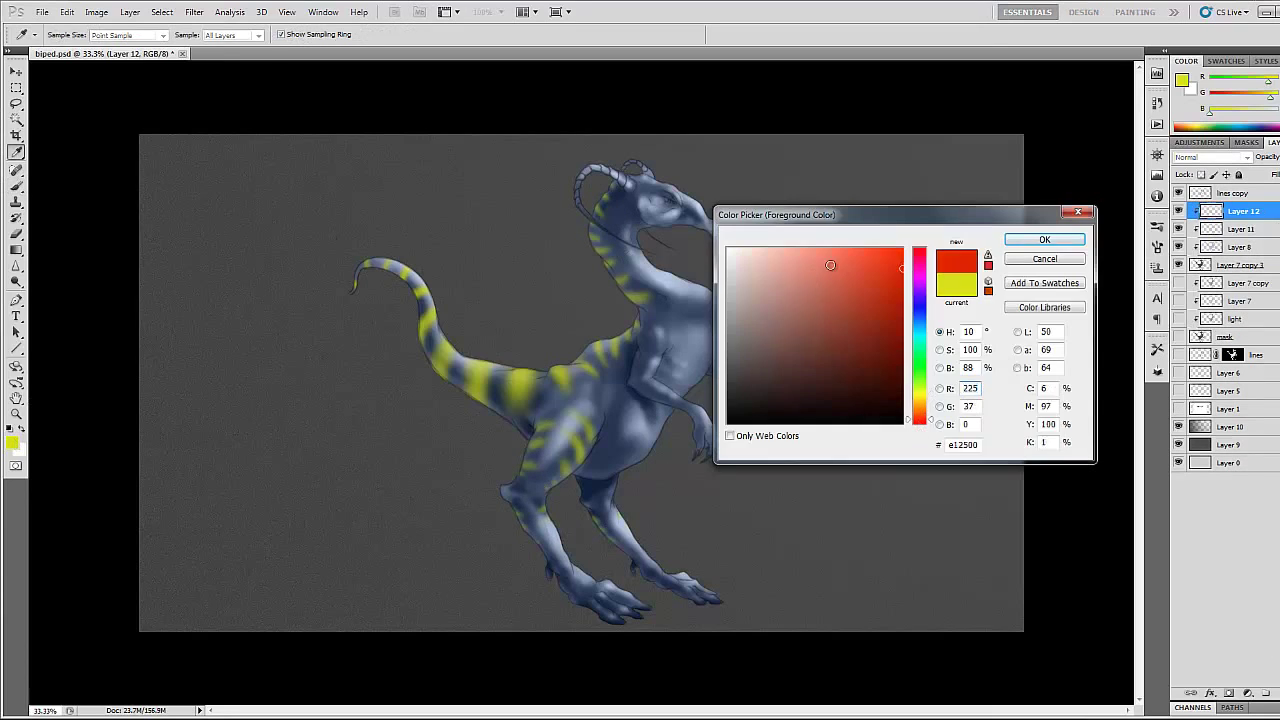
pyautogui.click(830, 255)
pyautogui.click(1030, 244)
pyautogui.moveTo(706, 364); pyautogui.dragTo(600, 466)
pyautogui.press('[')
pyautogui.press('[')
pyautogui.press('[')
pyautogui.click(11, 441)
pyautogui.click(1014, 209)
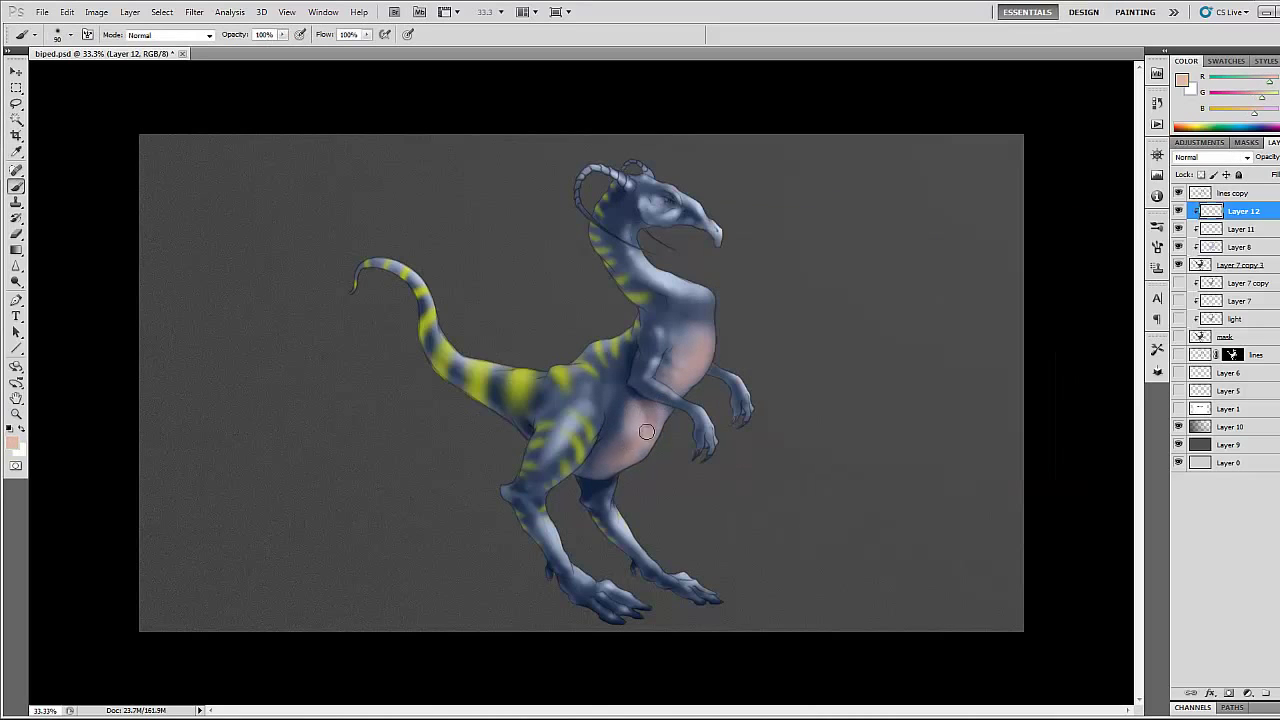
# On a new layer, paint red on the hands, feet and beak
pyautogui.hotkey('ctrl', 'shift', 'alt', 'n')
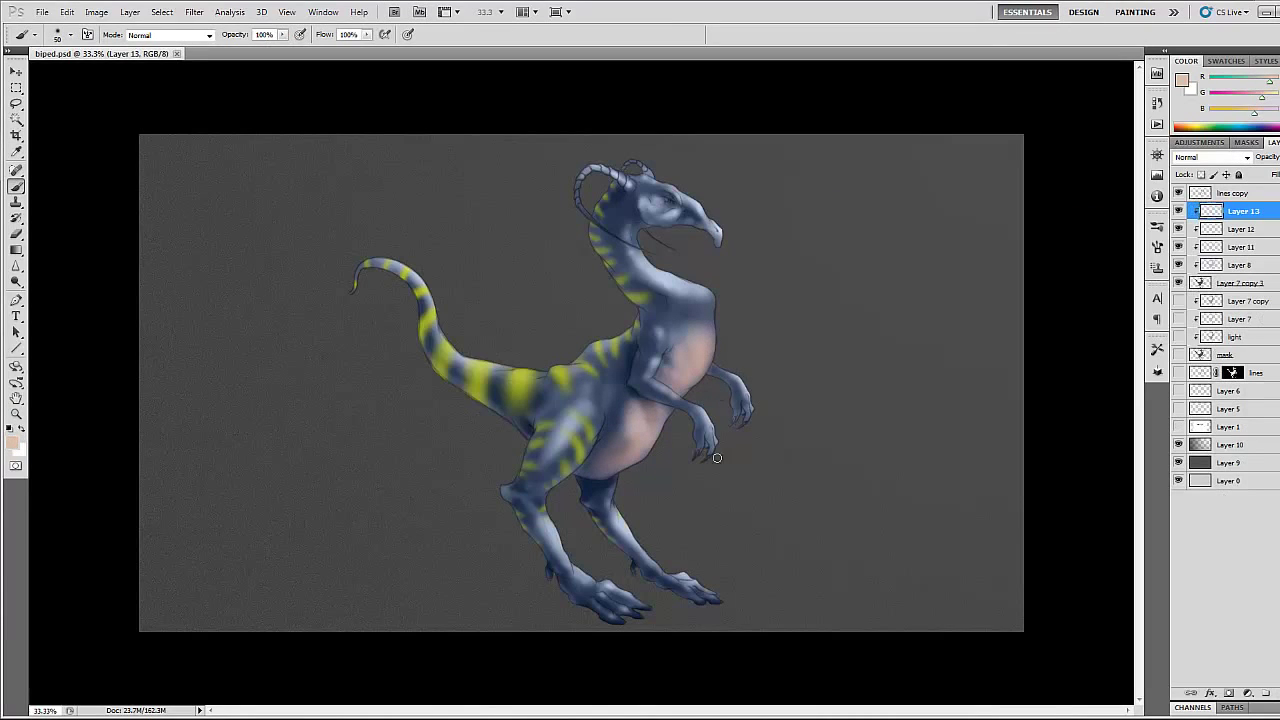
pyautogui.click(11, 441)
pyautogui.click(1012, 240)
pyautogui.moveTo(738, 392)
pyautogui.mouseDown()
pyautogui.moveTo(745, 420)
pyautogui.moveTo(702, 452)
pyautogui.mouseUp()
pyautogui.moveTo(662, 575); pyautogui.dragTo(700, 595)
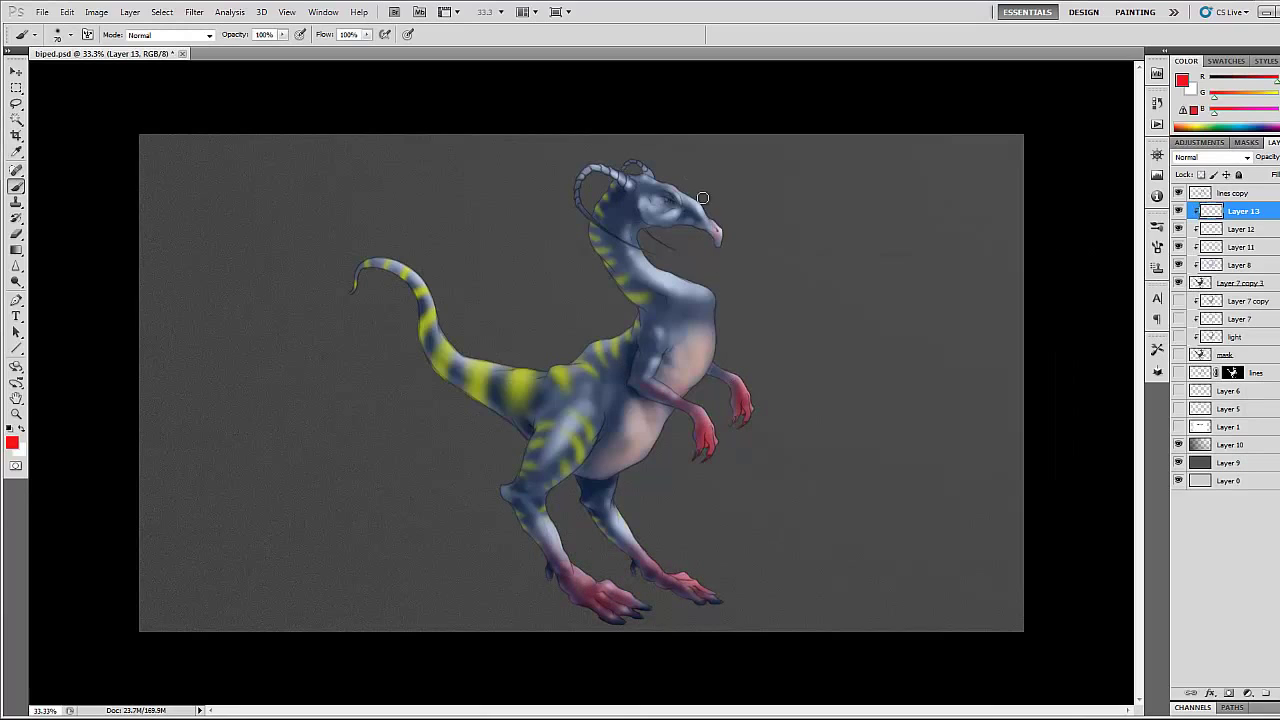
# Brush dark brown bands onto the upper tail on a new layer, then show lines copy
pyautogui.hotkey('ctrl', 'shift', 'alt', 'n')
pyautogui.click(11, 441)
pyautogui.click(800, 420)
pyautogui.click(1012, 240)
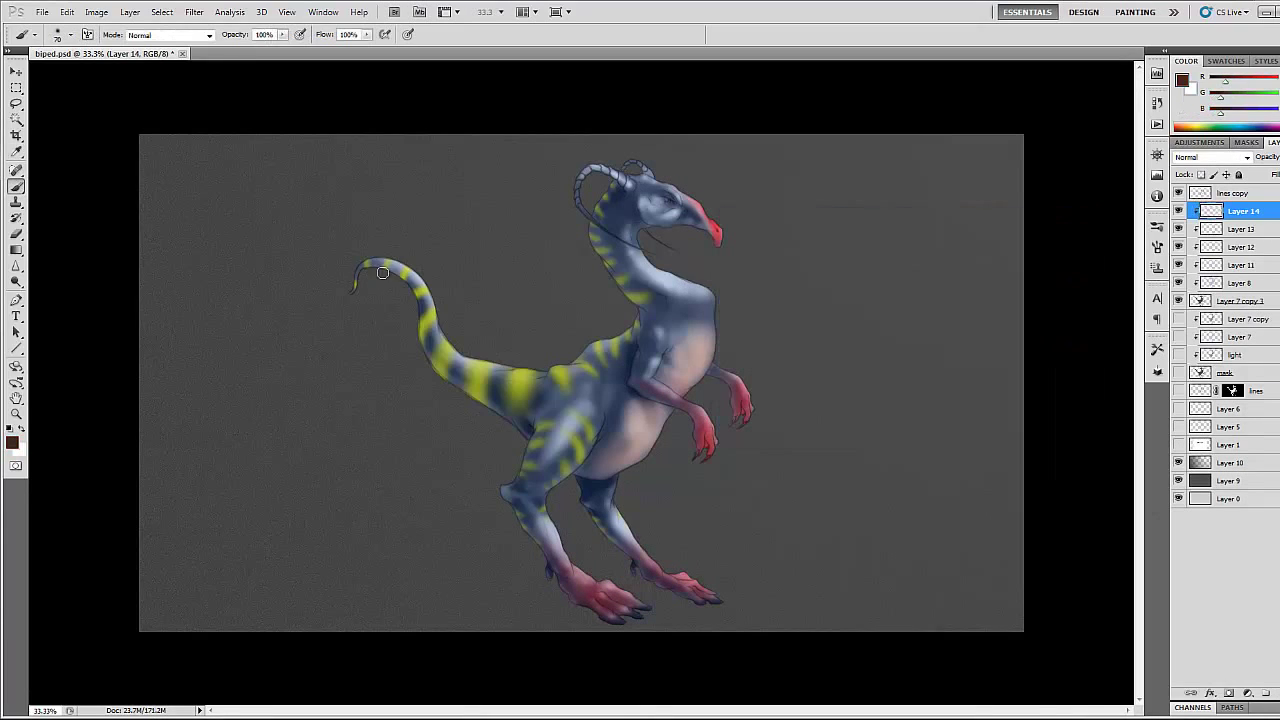
pyautogui.moveTo(438, 367); pyautogui.dragTo(486, 398)
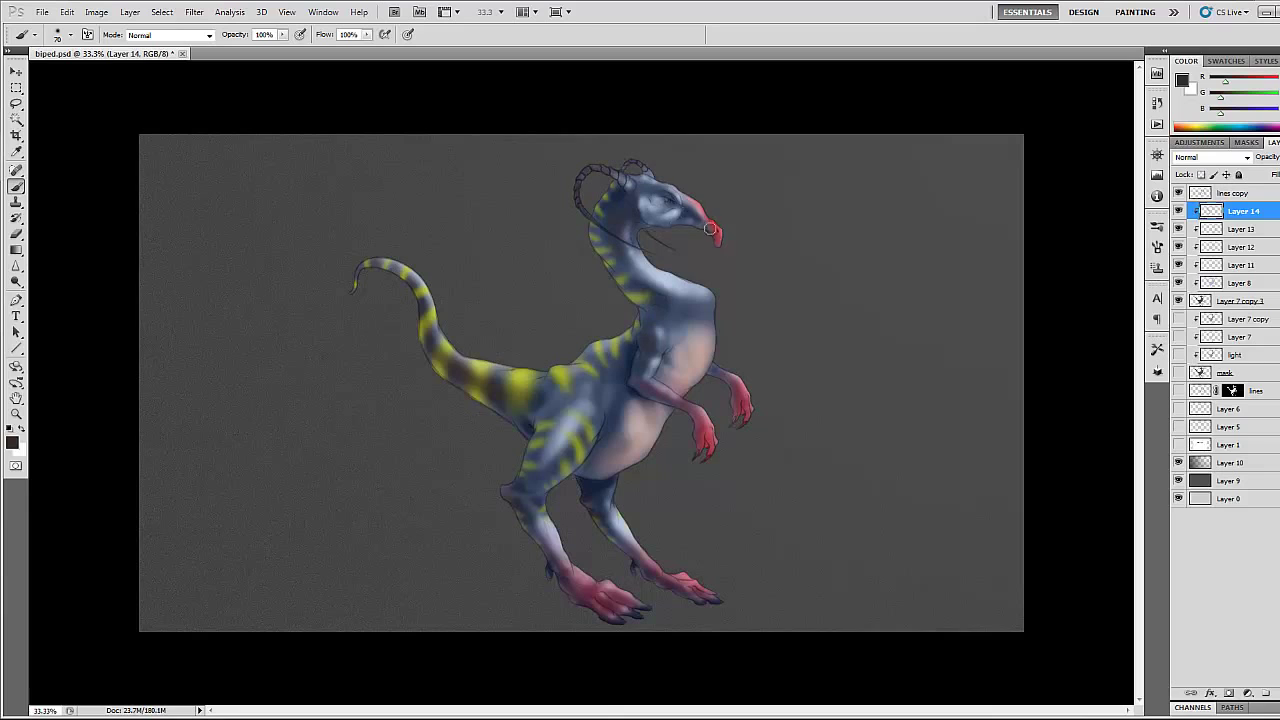
pyautogui.click(1178, 193)
pyautogui.click(1228, 444)
# Paint a dark shadow under the feet, soften it with the Eraser, and apply Hue/Saturation -27/-30
pyautogui.click(1265, 692)
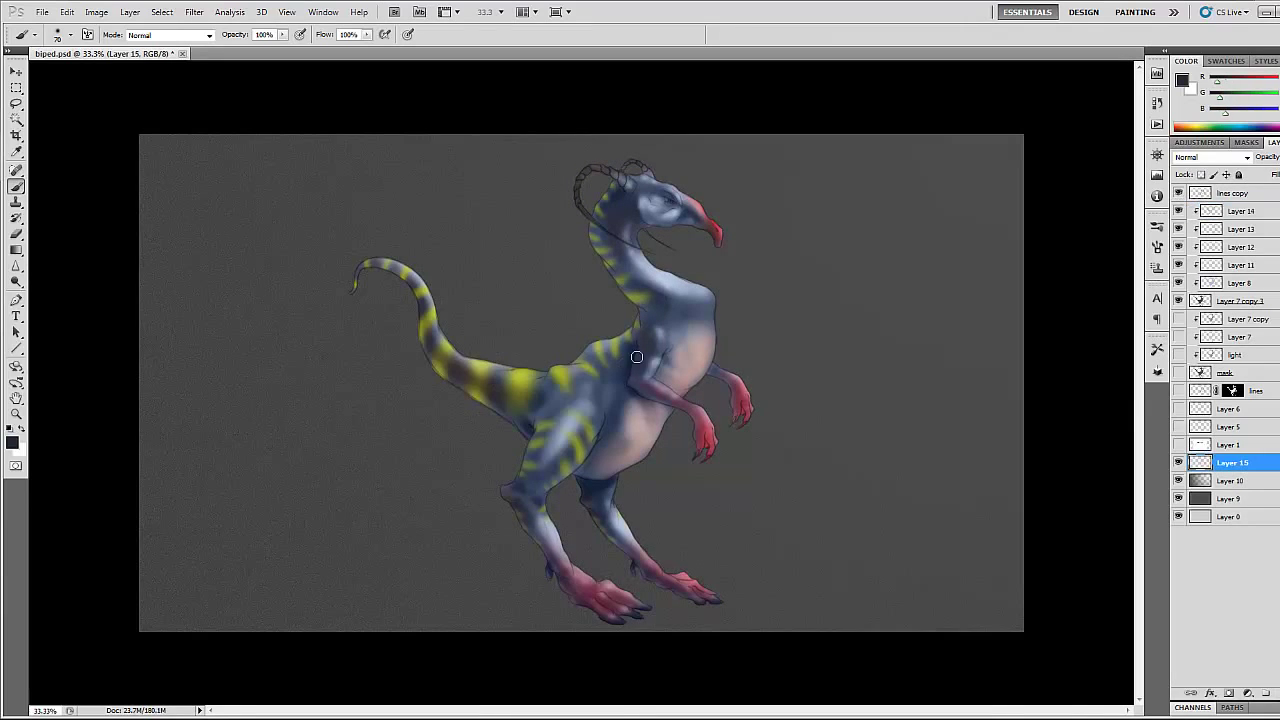
pyautogui.rightClick(704, 200)
pyautogui.moveTo(240, 602)
pyautogui.mouseDown()
pyautogui.moveTo(615, 592)
pyautogui.moveTo(63, 560)
pyautogui.mouseUp()
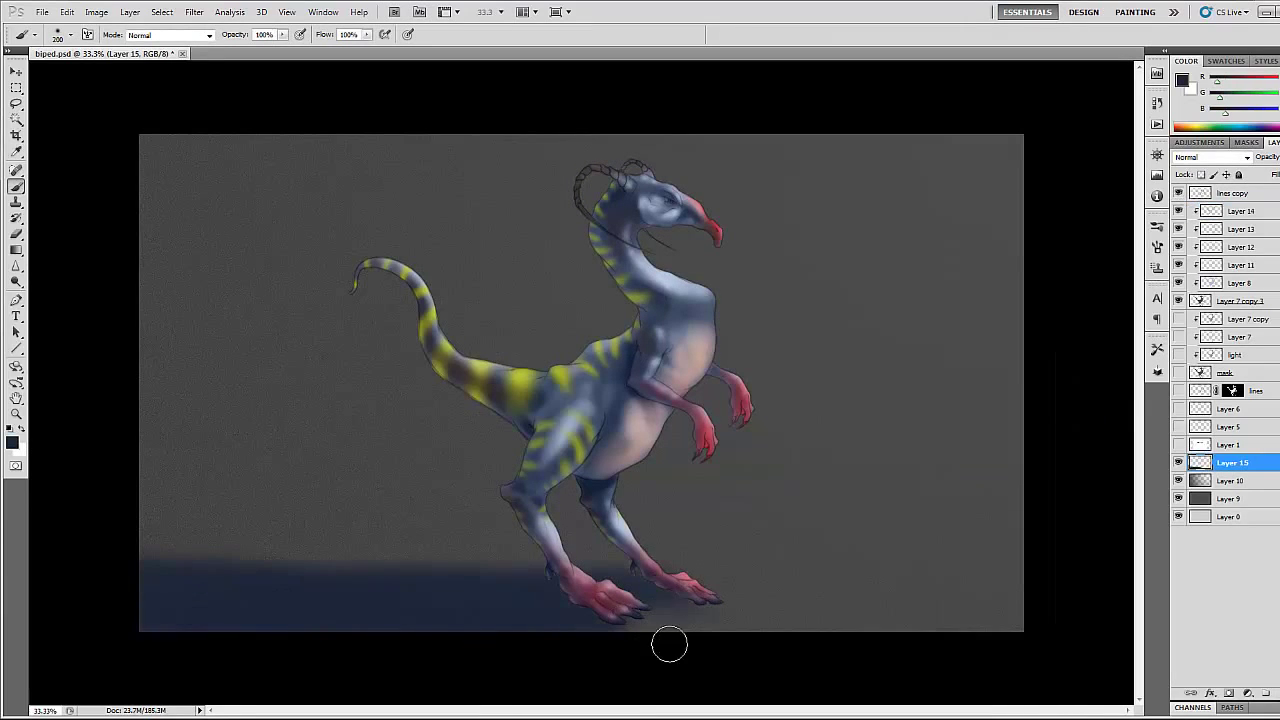
pyautogui.press('e')
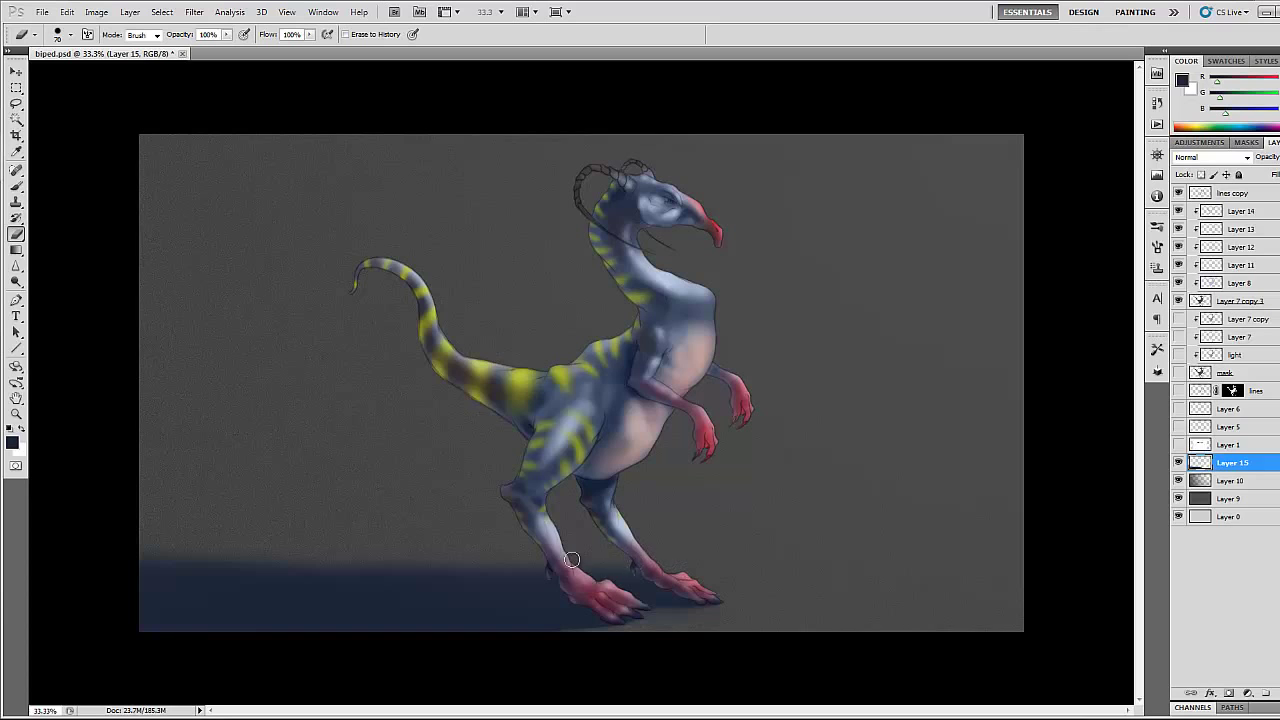
pyautogui.moveTo(475, 533)
pyautogui.mouseDown()
pyautogui.moveTo(77, 571)
pyautogui.moveTo(214, 600)
pyautogui.mouseUp()
pyautogui.hotkey('ctrl', 'u')
pyautogui.write('-27')
pyautogui.press('Tab')
pyautogui.write('-30')
pyautogui.press('Tab')
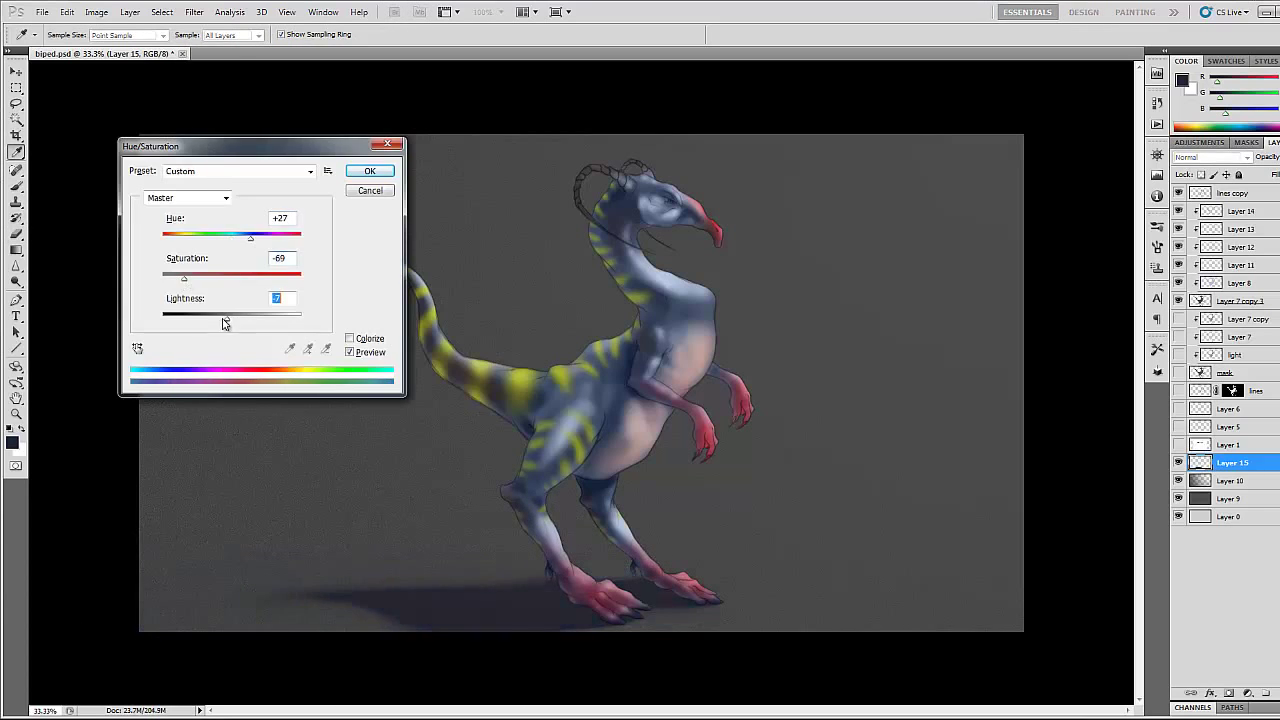
pyautogui.press('Return')
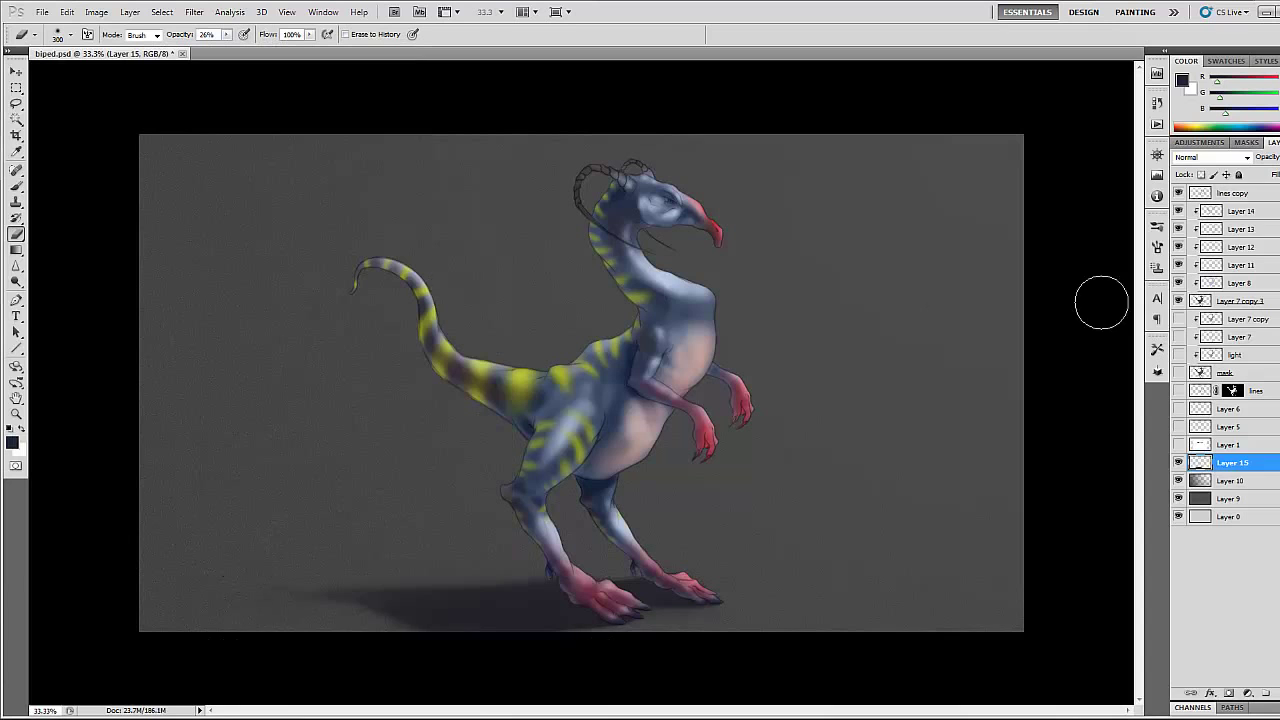
# Select the lines copy layer and set the foreground colour to cyan
pyautogui.click(1233, 192)
pyautogui.click(12, 442)
pyautogui.click(921, 347)
pyautogui.press('Return')
# Fill lines copy with a cyan gradient and set its blending style
pyautogui.click(16, 250)
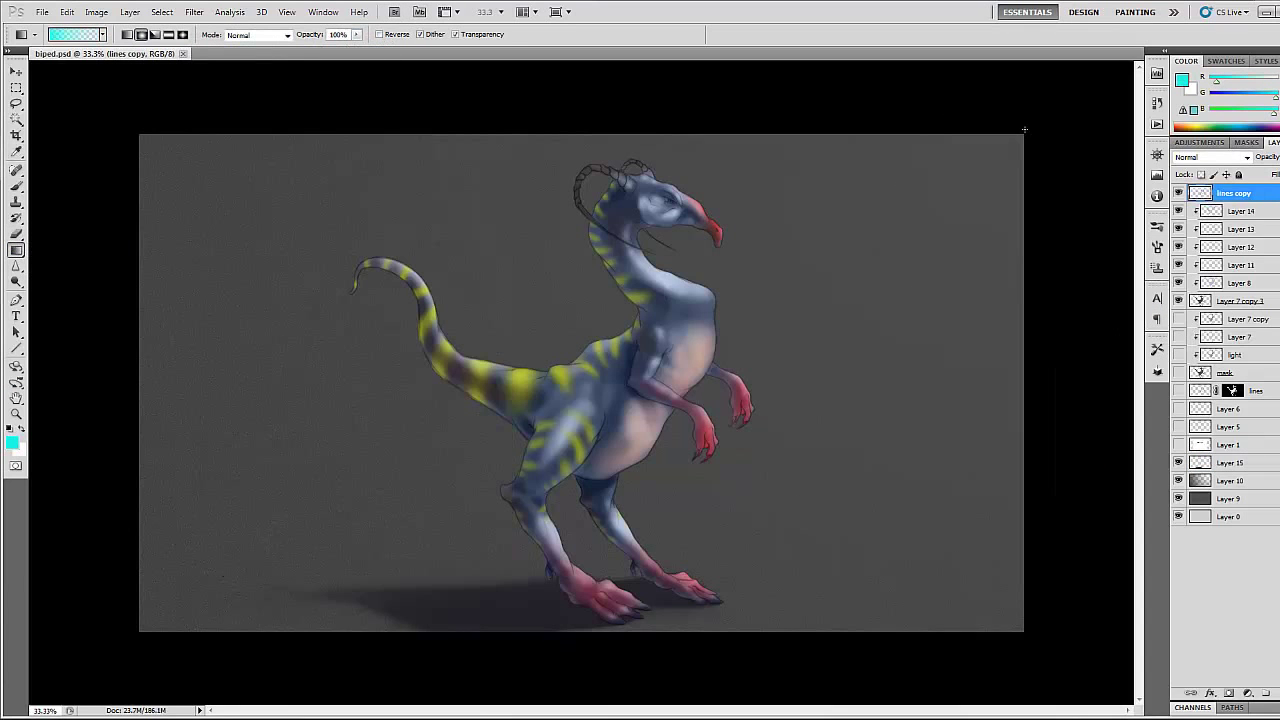
pyautogui.moveTo(980, 250); pyautogui.dragTo(500, 400)
pyautogui.click(1208, 157)
pyautogui.scroll(-18, 1222, 160)
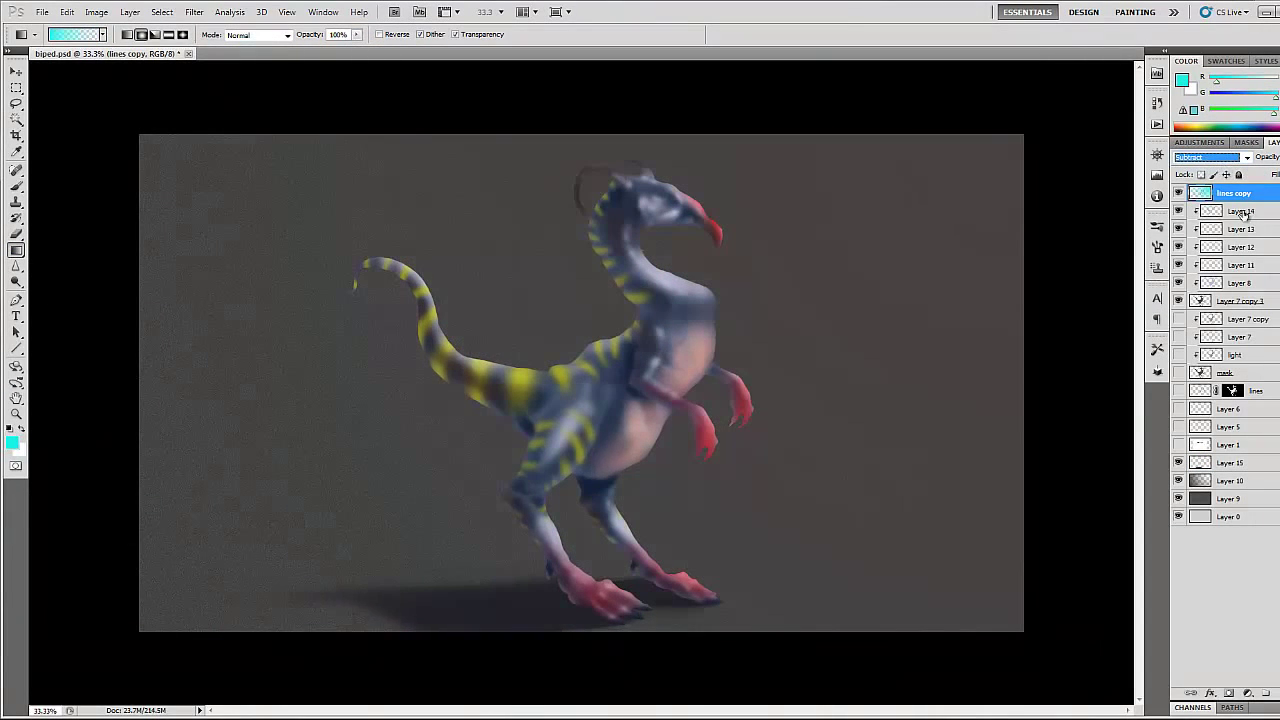
pyautogui.click(1157, 103)
# Duplicate the lines layer as lines copy 2
pyautogui.click(1157, 103)
pyautogui.rightClick(1200, 390)
pyautogui.click(1187, 452)
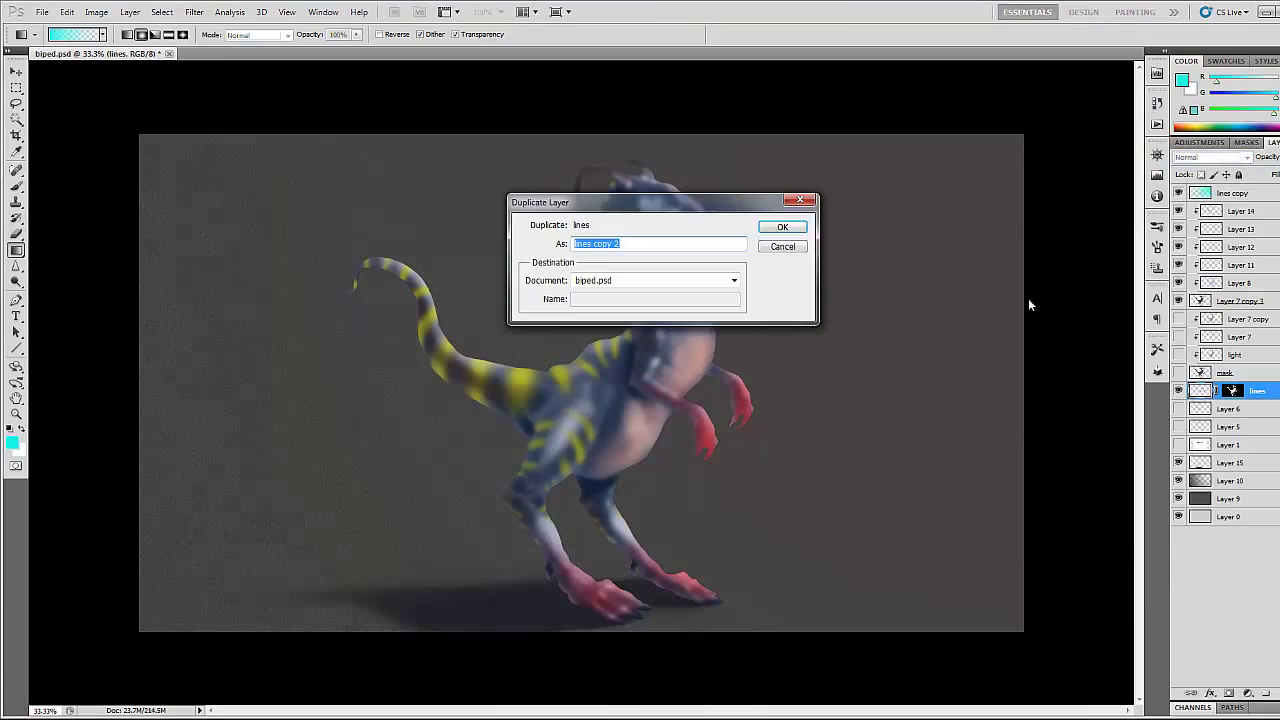
pyautogui.press('Return')
pyautogui.press('b')
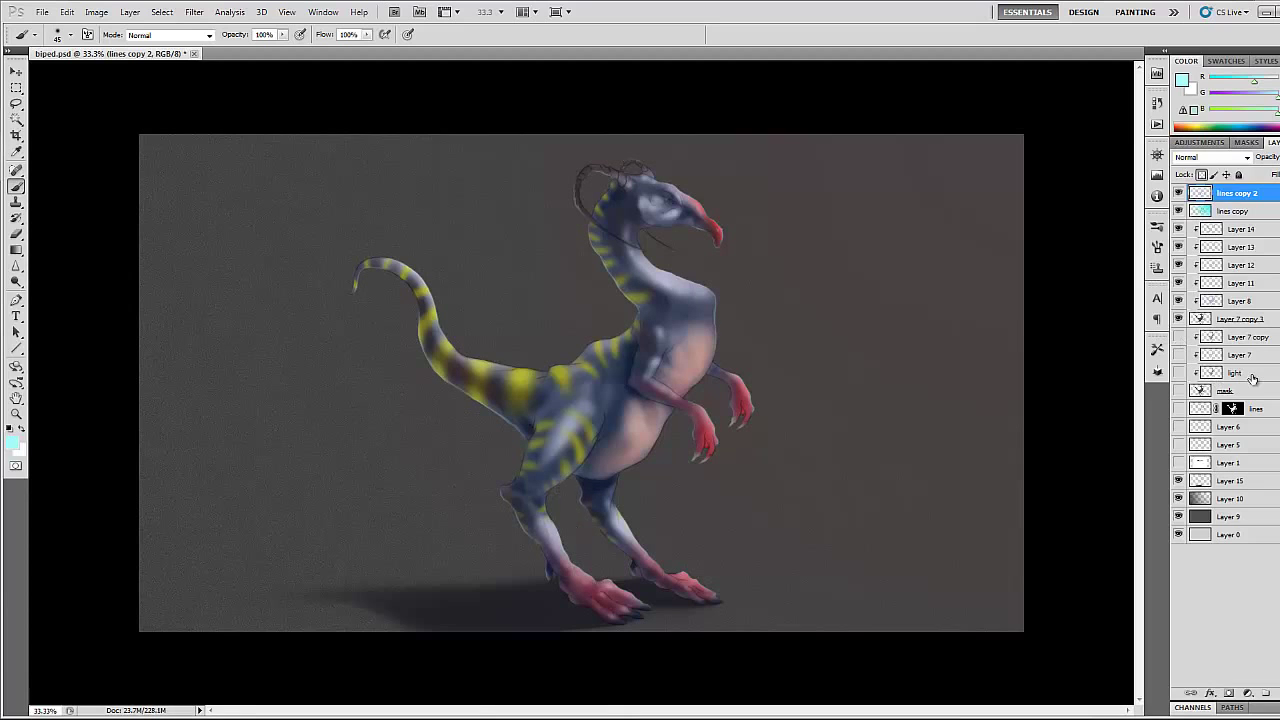
# Duplicate the line and colour layers and merge the copies into lines copy 4
pyautogui.keyDown('shift'); pyautogui.click(1245, 318); pyautogui.keyUp('shift')
pyautogui.click(1275, 142)
pyautogui.click(1275, 142)
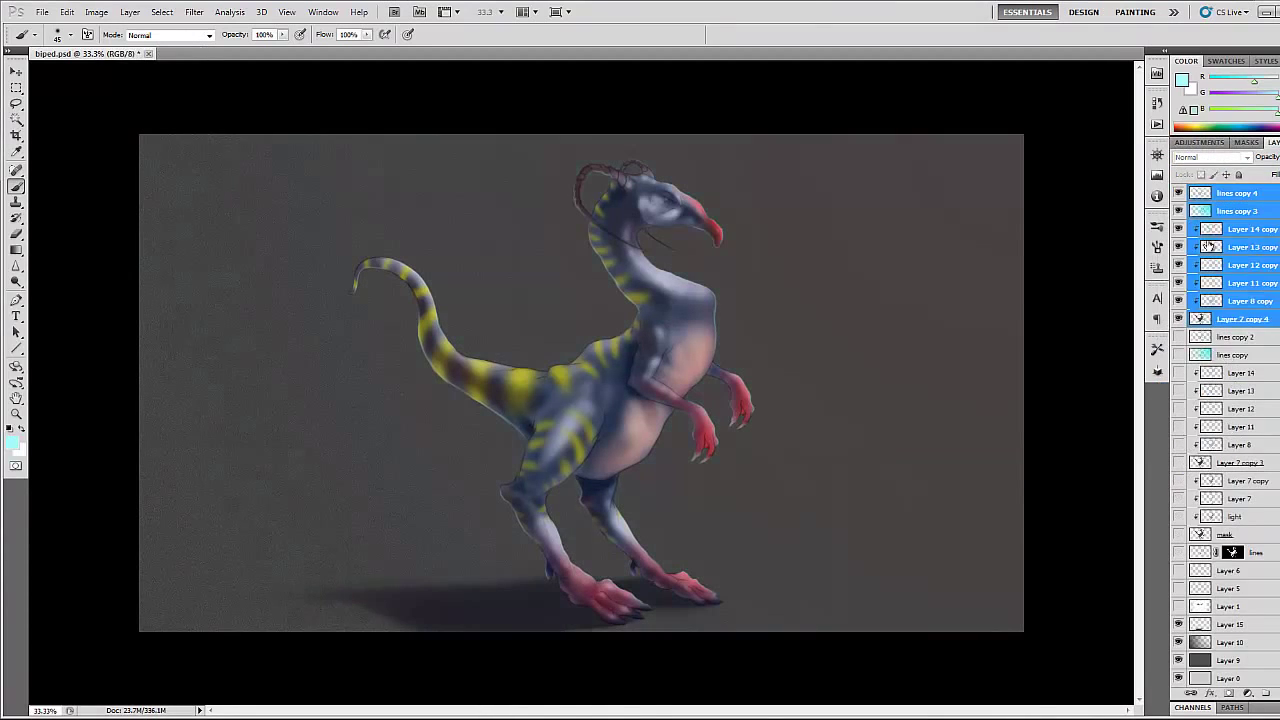
pyautogui.click(1275, 142)
pyautogui.click(1196, 390)
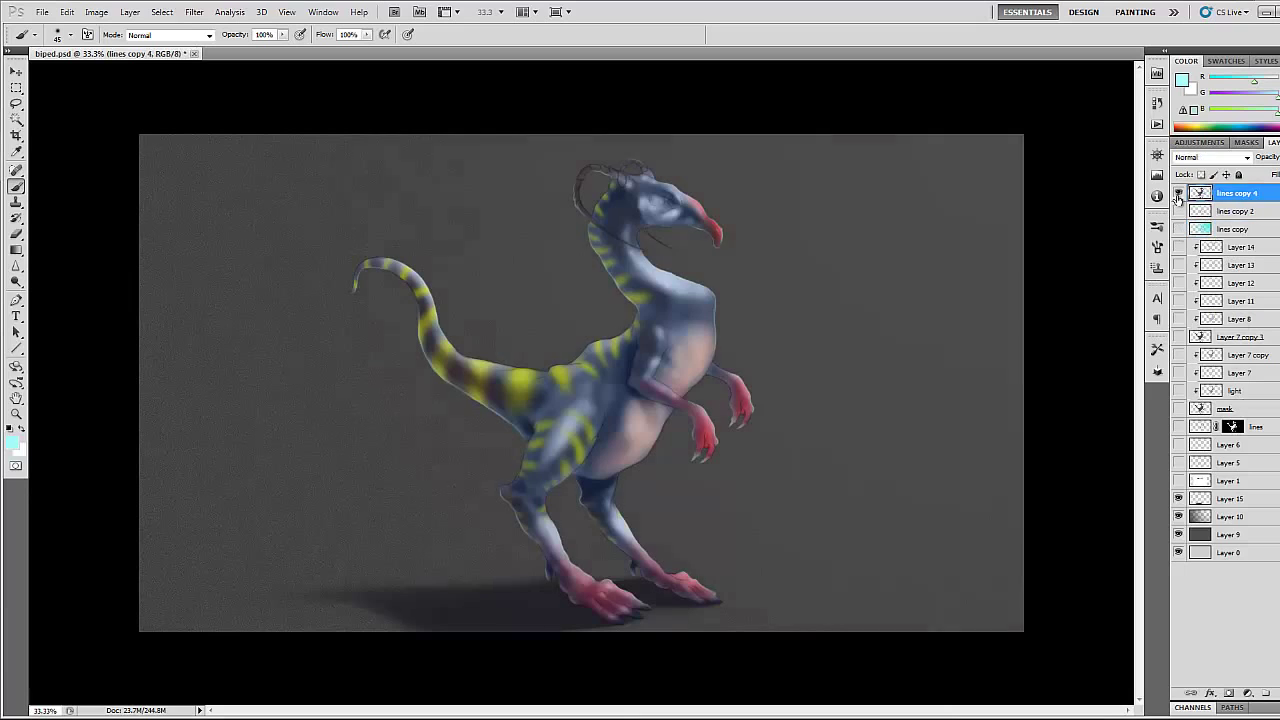
# On a new head-details layer, paint a dark brown stroke above the eye
pyautogui.hotkey('ctrl', 'shift', 'alt', 'n')
pyautogui.press('i')
pyautogui.scroll(5, 677, 237)
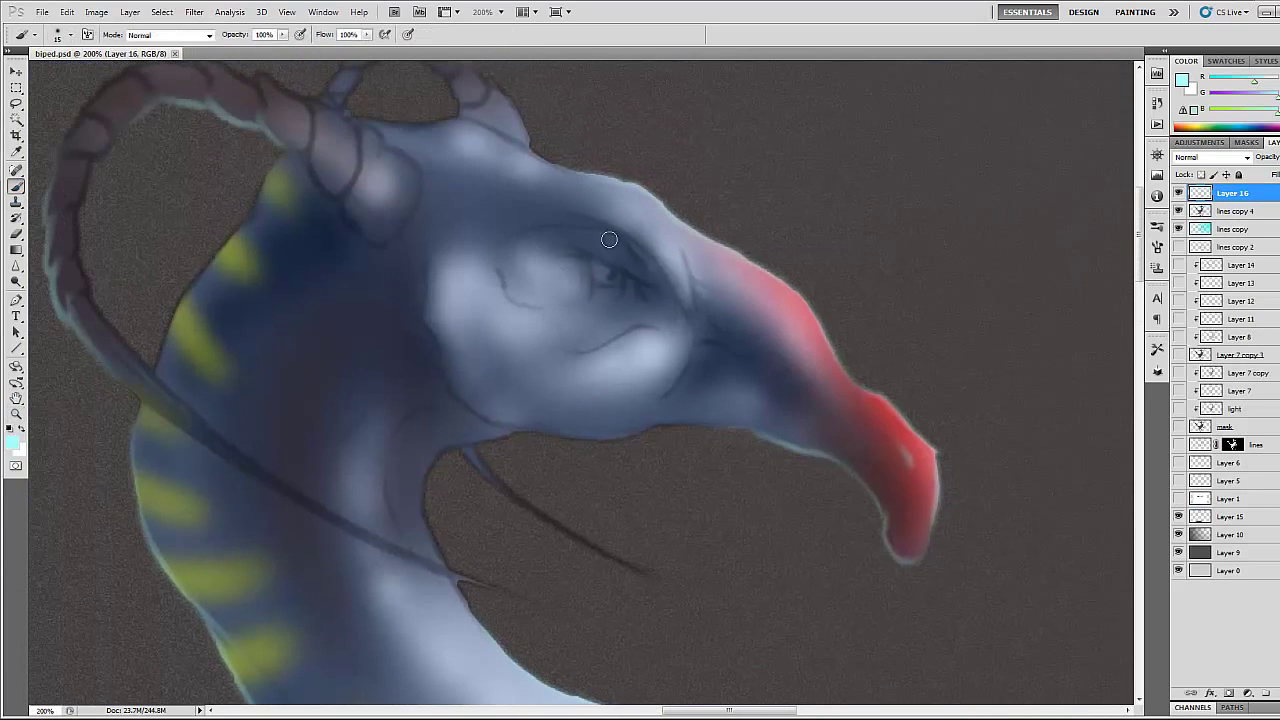
pyautogui.click(12, 441)
pyautogui.press('Return')
pyautogui.press('b')
pyautogui.moveTo(605, 255)
pyautogui.mouseDown()
pyautogui.moveTo(680, 290)
pyautogui.moveTo(640, 330)
pyautogui.mouseUp()
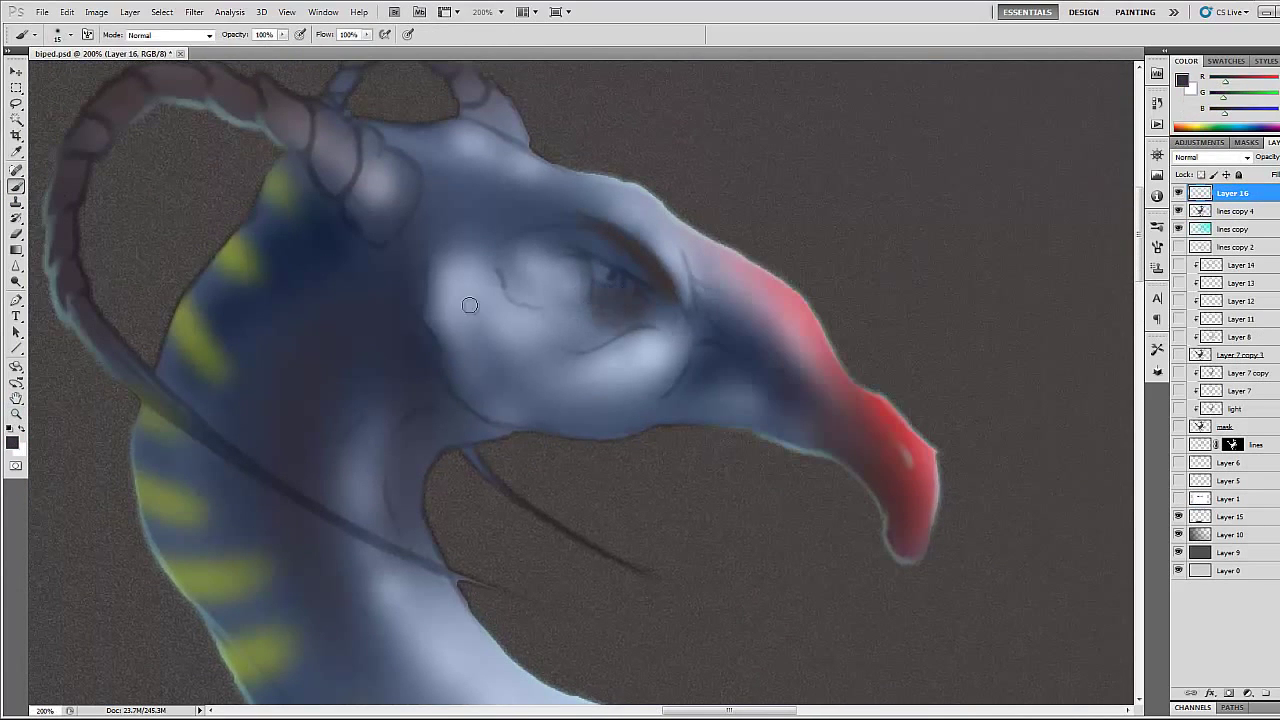
# Fill the eye and iris with orange
pyautogui.click(12, 441)
pyautogui.click(850, 300)
pyautogui.press('Return')
pyautogui.moveTo(597, 292)
pyautogui.mouseDown()
pyautogui.moveTo(643, 304)
pyautogui.moveTo(650, 322)
pyautogui.mouseUp()
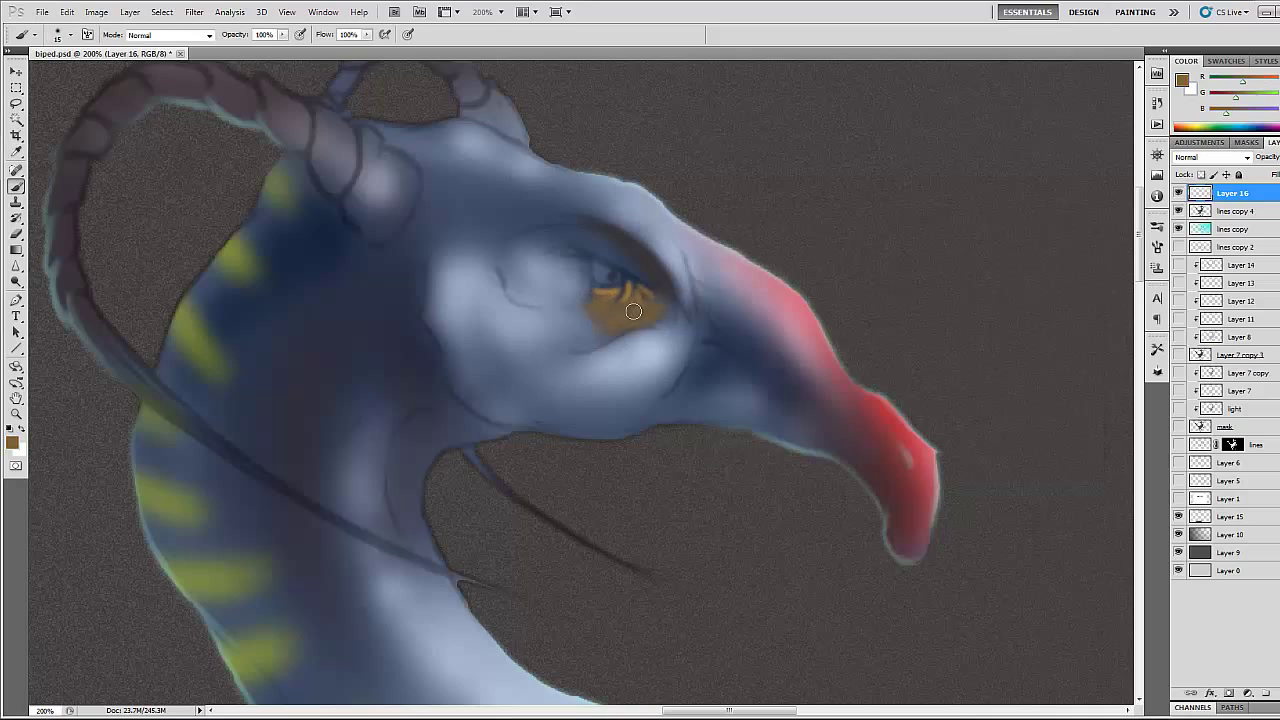
pyautogui.moveTo(612, 258)
pyautogui.mouseDown()
pyautogui.moveTo(730, 335)
pyautogui.moveTo(679, 362)
pyautogui.mouseUp()
# Paint tan and pinkish-brown patches across the cheek below and behind the eye
pyautogui.keyDown('alt'); pyautogui.click(622, 337); pyautogui.keyUp('alt')
pyautogui.moveTo(677, 340); pyautogui.dragTo(650, 392)
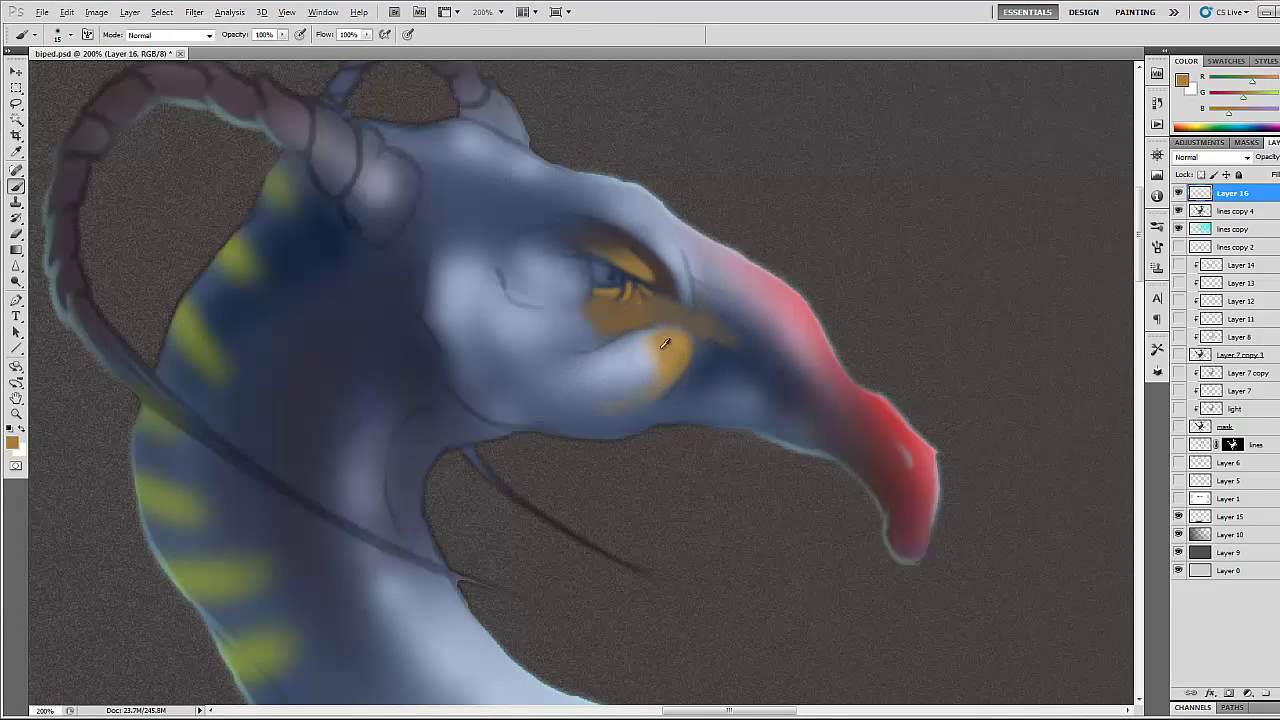
pyautogui.moveTo(605, 340)
pyautogui.mouseDown()
pyautogui.moveTo(609, 374)
pyautogui.moveTo(623, 374)
pyautogui.moveTo(612, 388)
pyautogui.mouseUp()
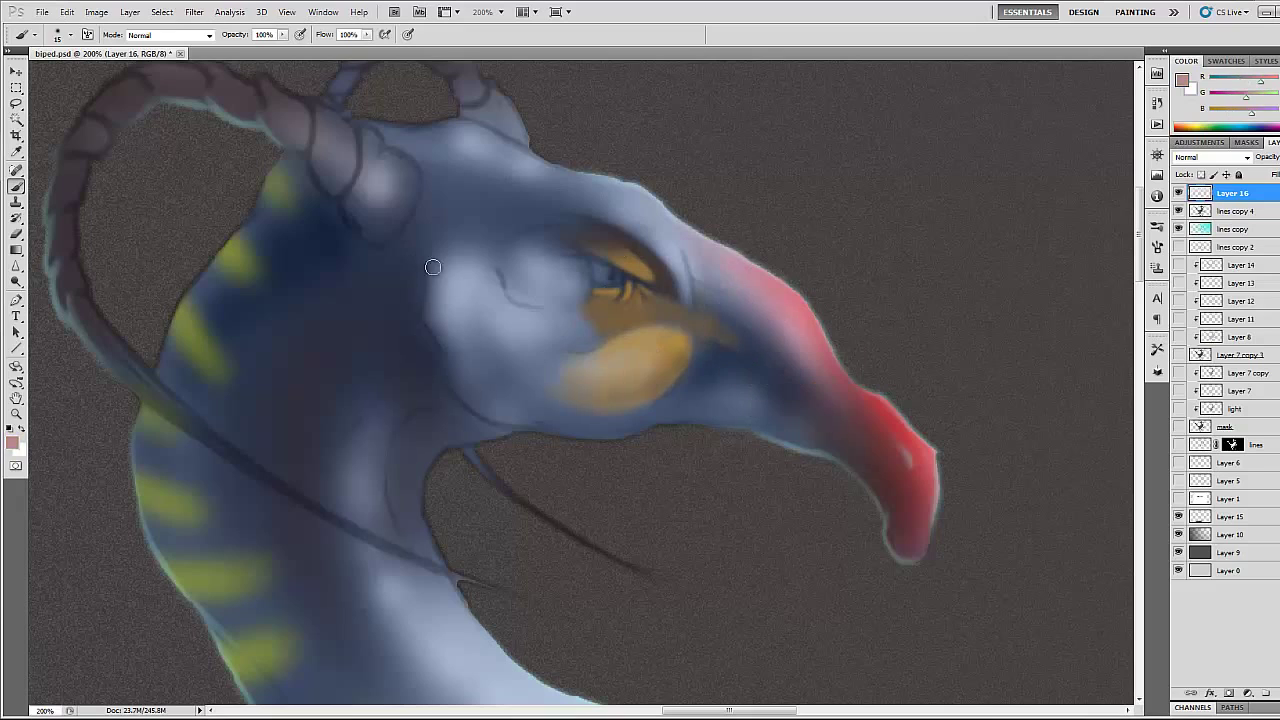
pyautogui.moveTo(432, 267); pyautogui.dragTo(440, 350)
pyautogui.moveTo(460, 280)
pyautogui.mouseDown()
pyautogui.moveTo(520, 380)
pyautogui.moveTo(451, 303)
pyautogui.moveTo(480, 397)
pyautogui.moveTo(500, 405)
pyautogui.mouseUp()
pyautogui.moveTo(440, 330)
pyautogui.mouseDown()
pyautogui.moveTo(528, 420)
pyautogui.moveTo(466, 361)
pyautogui.moveTo(680, 430)
pyautogui.mouseUp()
# Shade the beak tip with dark brownish-red strokes and a light bluish-grey highlight
pyautogui.keyDown('alt'); pyautogui.click(794, 375); pyautogui.keyUp('alt')
pyautogui.keyDown('alt'); pyautogui.click(910, 455); pyautogui.keyUp('alt')
pyautogui.moveTo(892, 438); pyautogui.dragTo(922, 478)
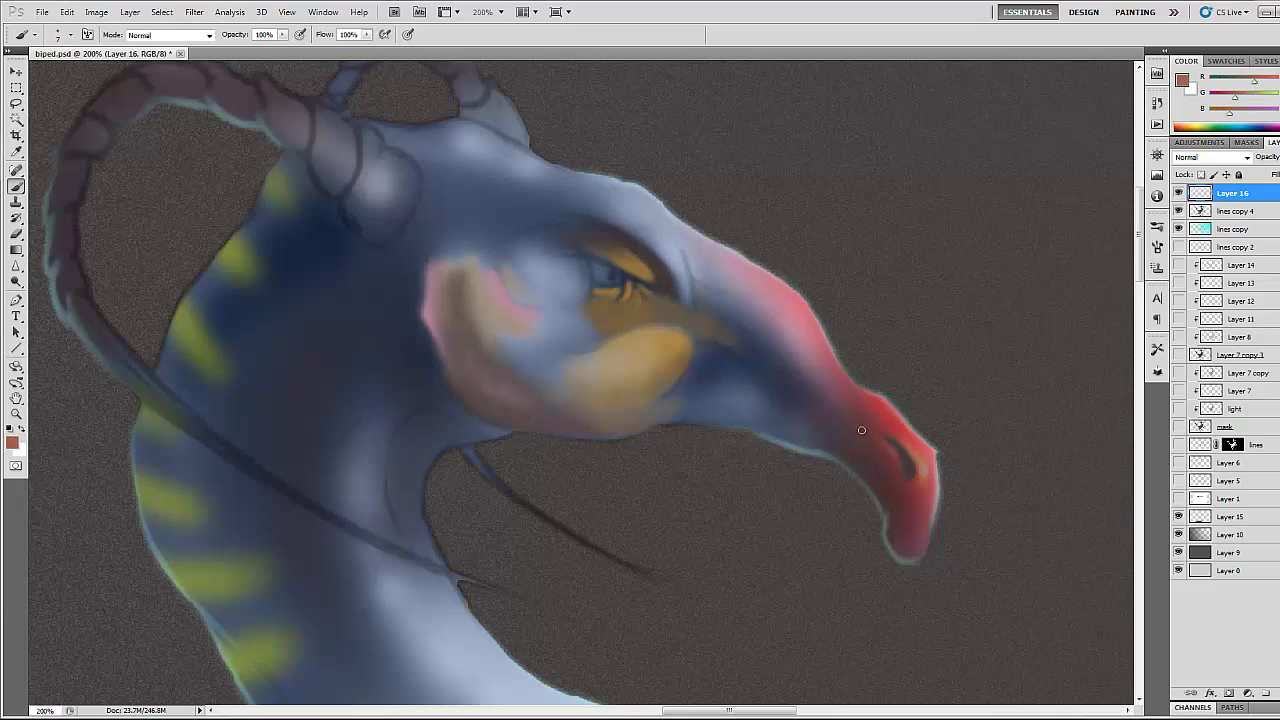
pyautogui.keyDown('alt'); pyautogui.click(870, 476); pyautogui.keyUp('alt')
pyautogui.press('[')
pyautogui.press('[')
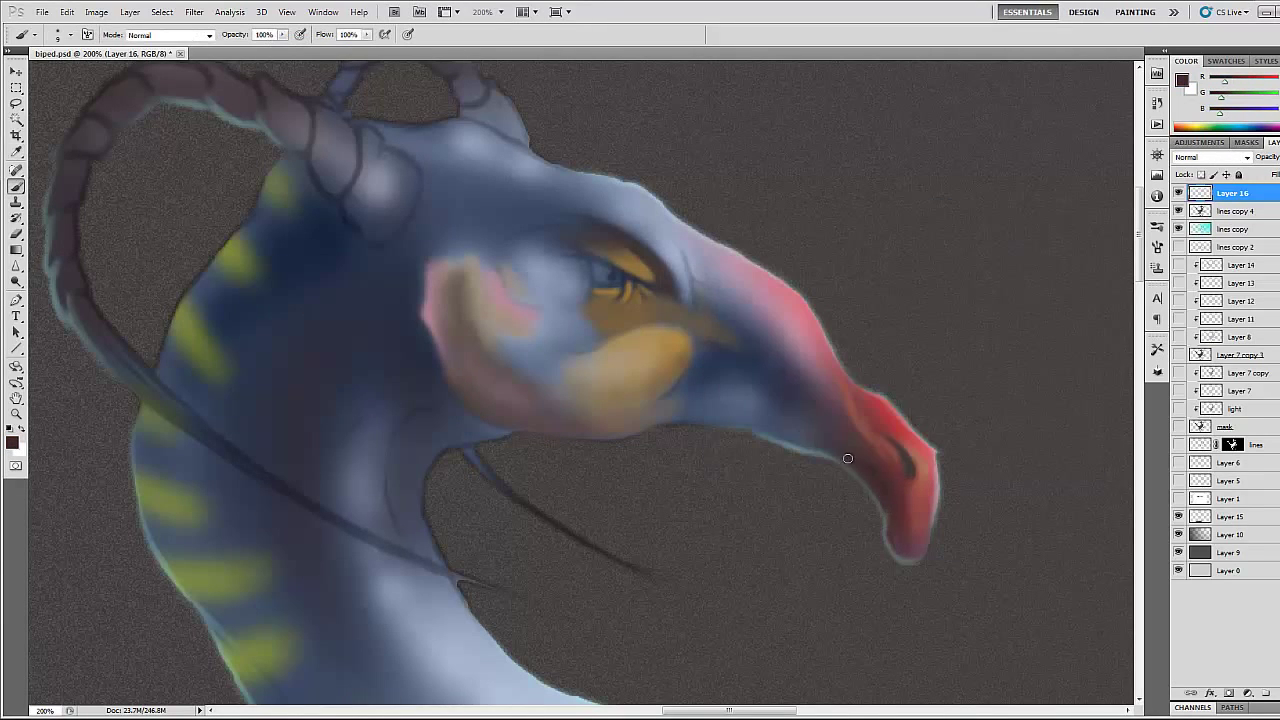
pyautogui.keyDown('alt'); pyautogui.click(424, 624); pyautogui.keyUp('alt')
pyautogui.moveTo(918, 452); pyautogui.dragTo(915, 545)
pyautogui.keyDown('alt'); pyautogui.click(922, 500); pyautogui.keyUp('alt')
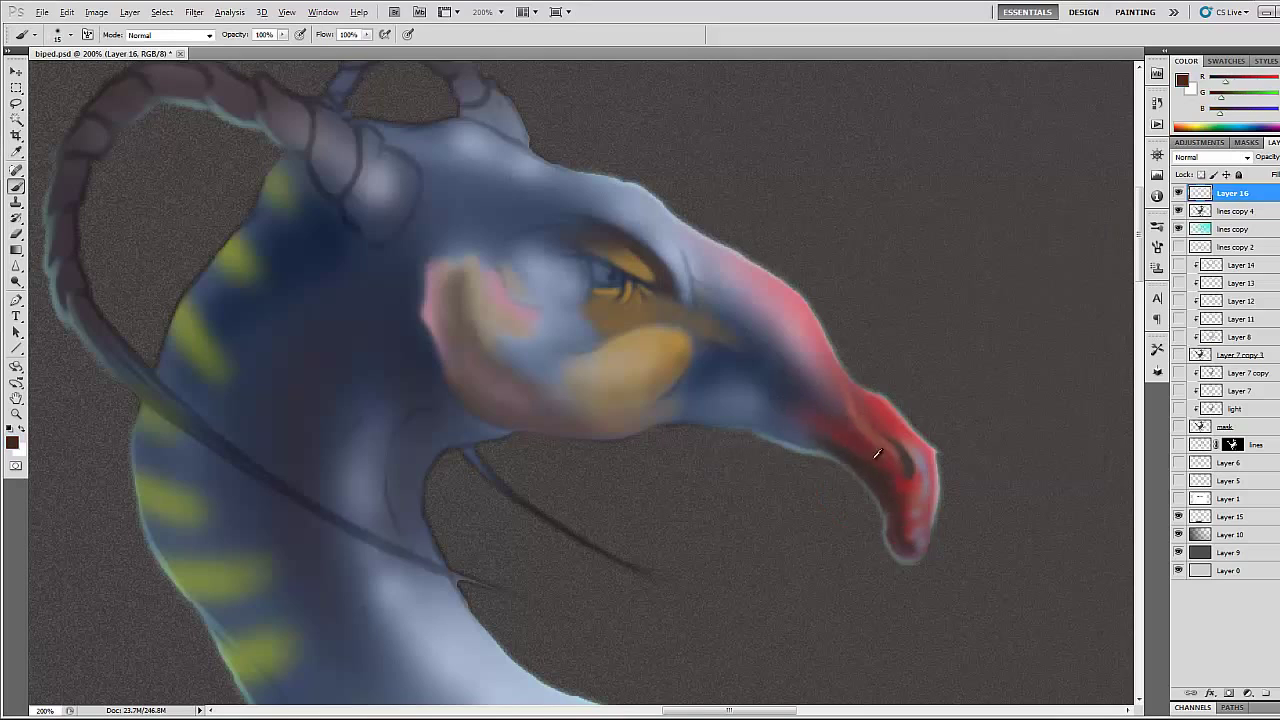
# Paint pinkish-lavender strokes on the lower jaw and darken the upper snout with purple
pyautogui.keyDown('alt'); pyautogui.click(792, 356); pyautogui.keyUp('alt')
pyautogui.moveTo(662, 424); pyautogui.dragTo(750, 422)
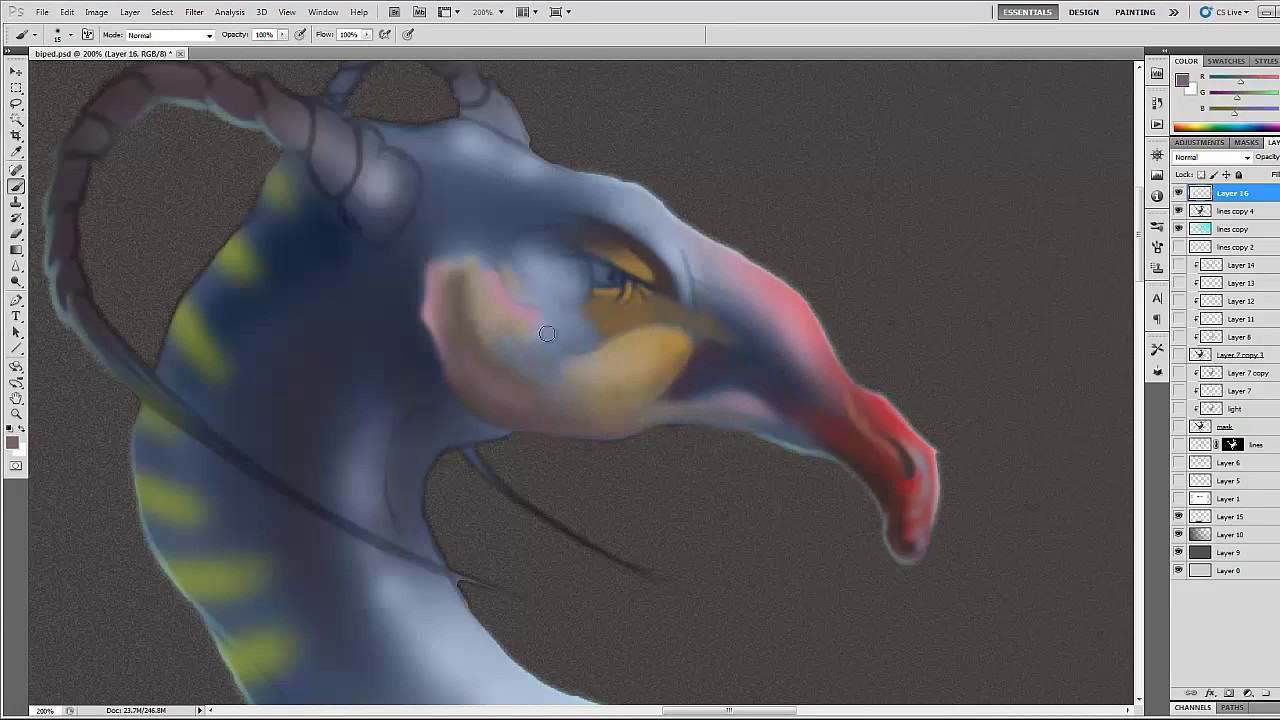
pyautogui.keyDown('alt'); pyautogui.click(582, 386); pyautogui.keyUp('alt')
pyautogui.moveTo(594, 420)
pyautogui.mouseDown()
pyautogui.moveTo(845, 447)
pyautogui.moveTo(729, 360)
pyautogui.mouseUp()
pyautogui.keyDown('alt'); pyautogui.click(805, 429); pyautogui.keyUp('alt')
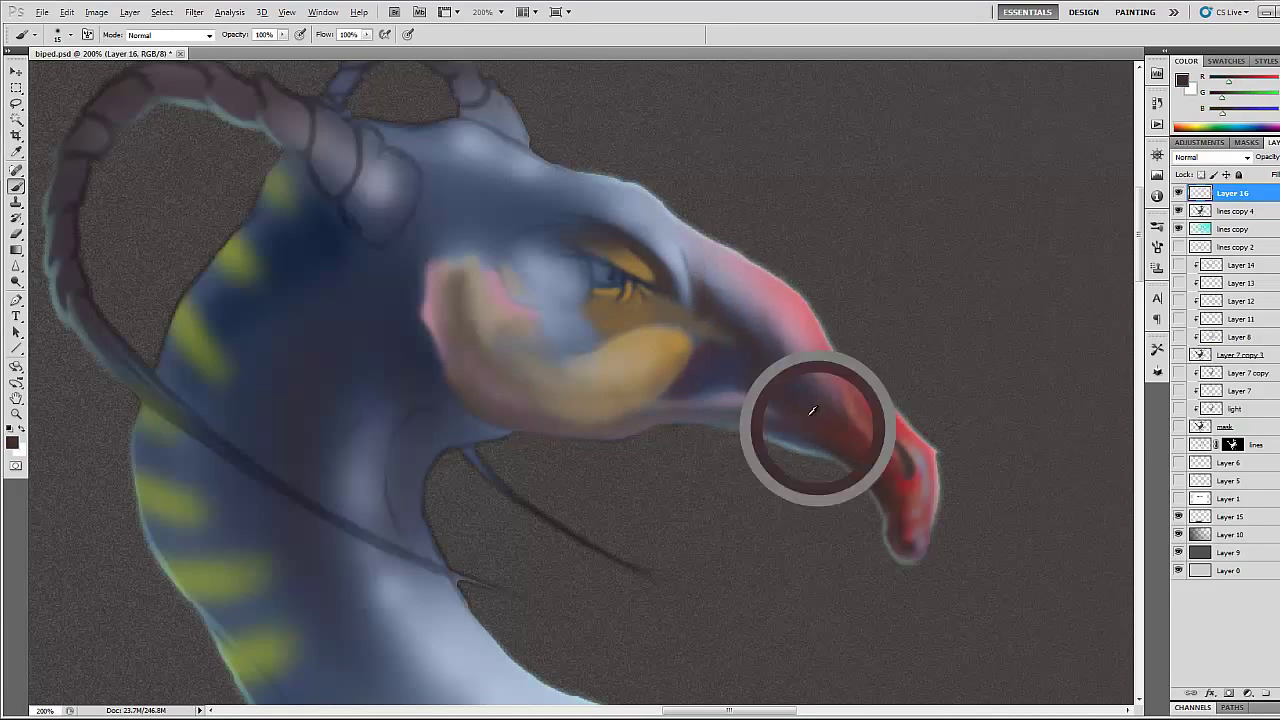
pyautogui.moveTo(700, 255); pyautogui.dragTo(760, 339)
pyautogui.moveTo(750, 290); pyautogui.dragTo(826, 388)
# Extend the ochre-yellow cheek toward the jaw and sample colours around the eye
pyautogui.keyDown('alt'); pyautogui.click(828, 405); pyautogui.keyUp('alt')
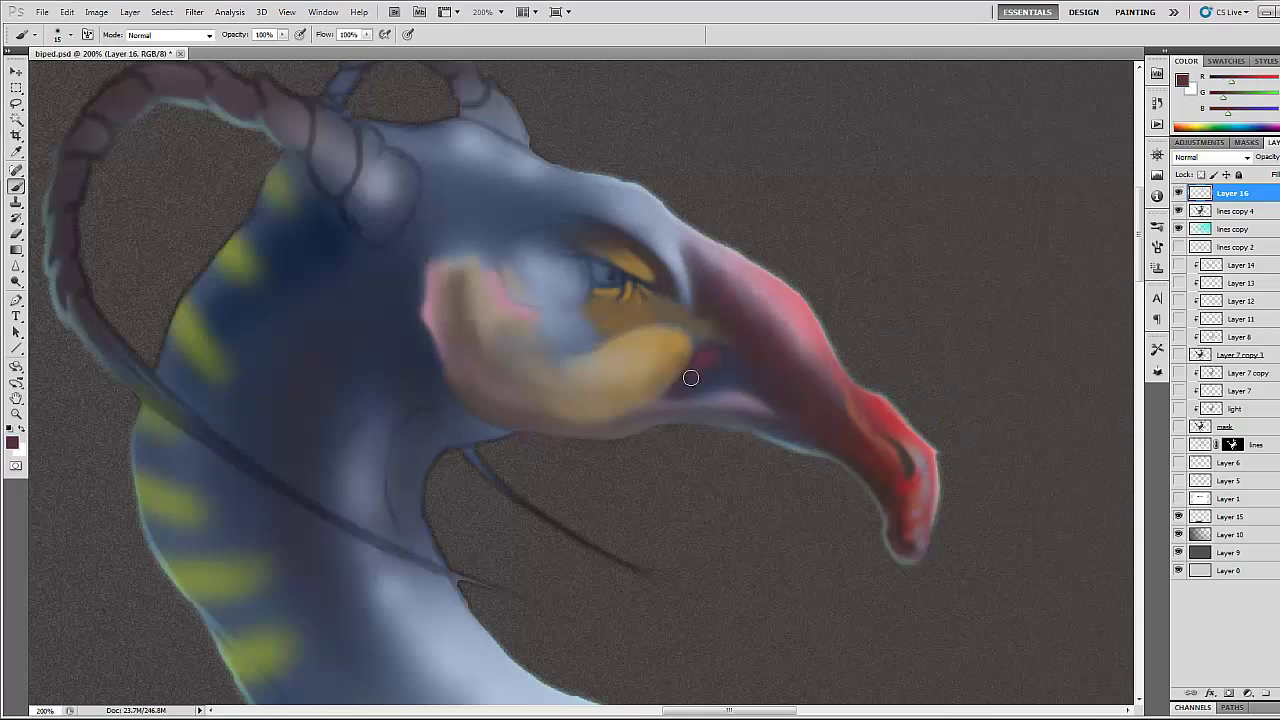
pyautogui.keyDown('alt'); pyautogui.click(682, 345); pyautogui.keyUp('alt')
pyautogui.moveTo(680, 342); pyautogui.dragTo(702, 332)
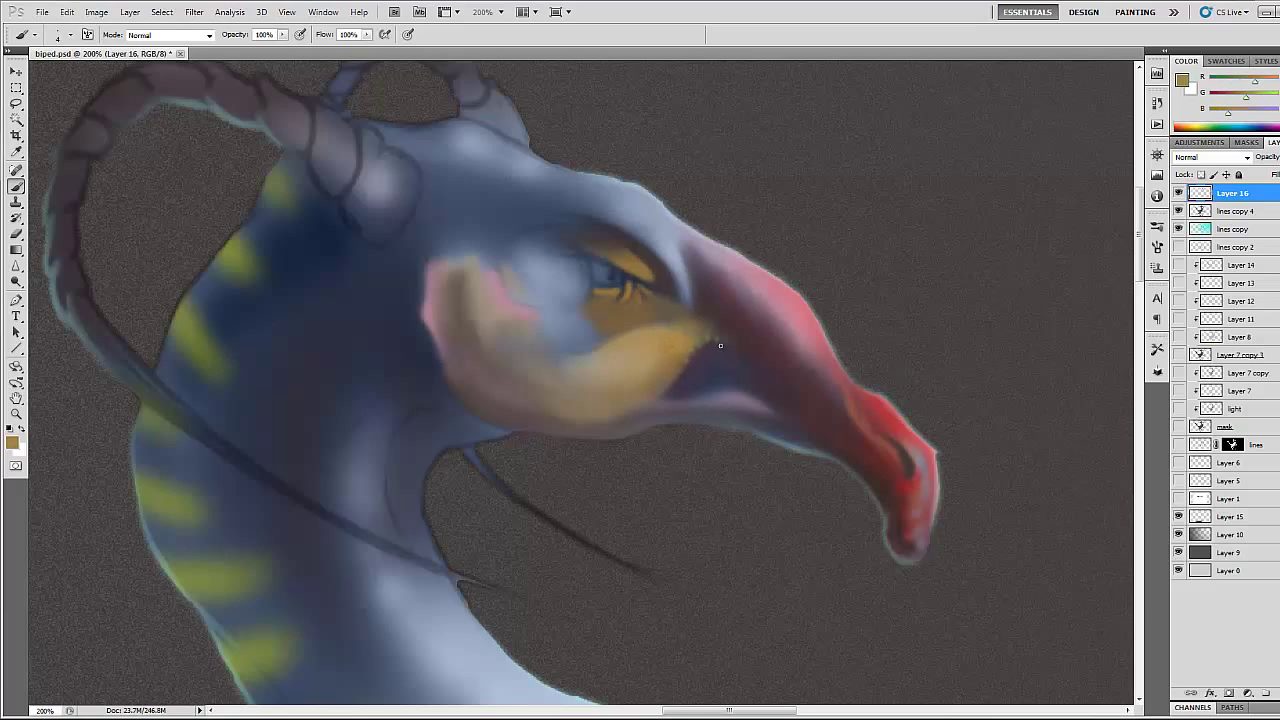
pyautogui.keyDown('alt'); pyautogui.click(611, 285); pyautogui.keyUp('alt')
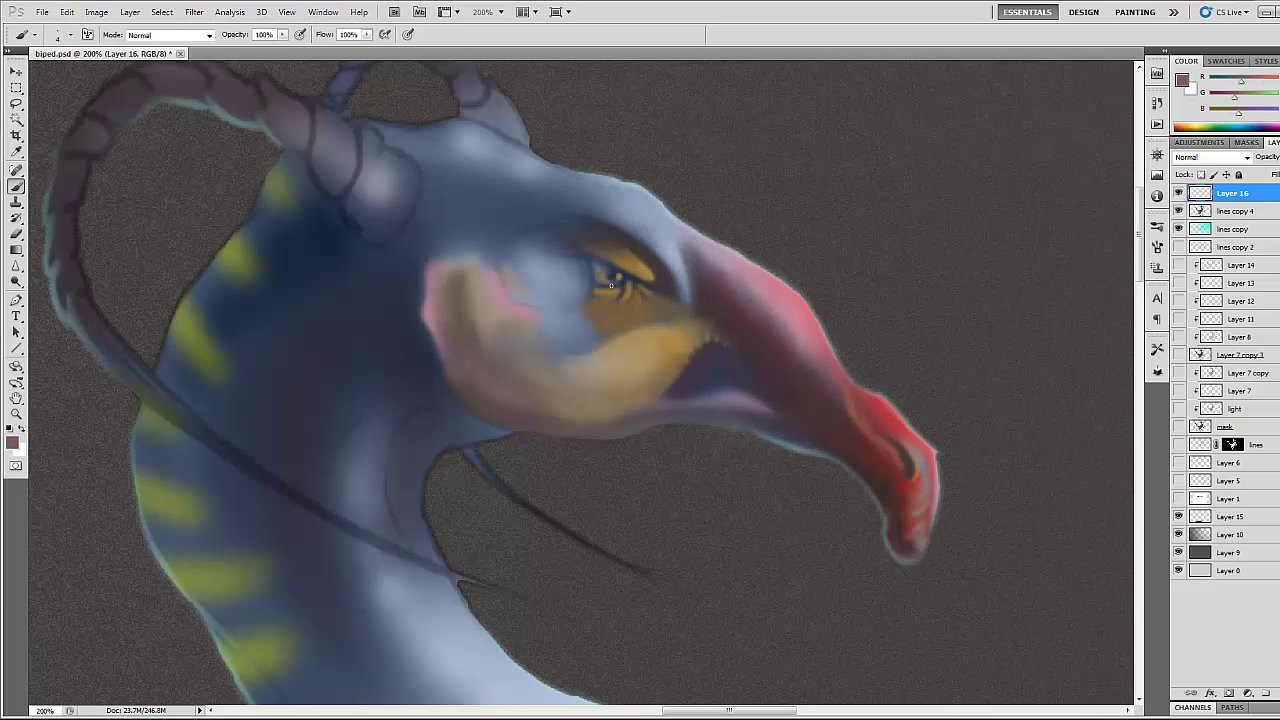
pyautogui.keyDown('alt'); pyautogui.click(614, 279); pyautogui.keyUp('alt')
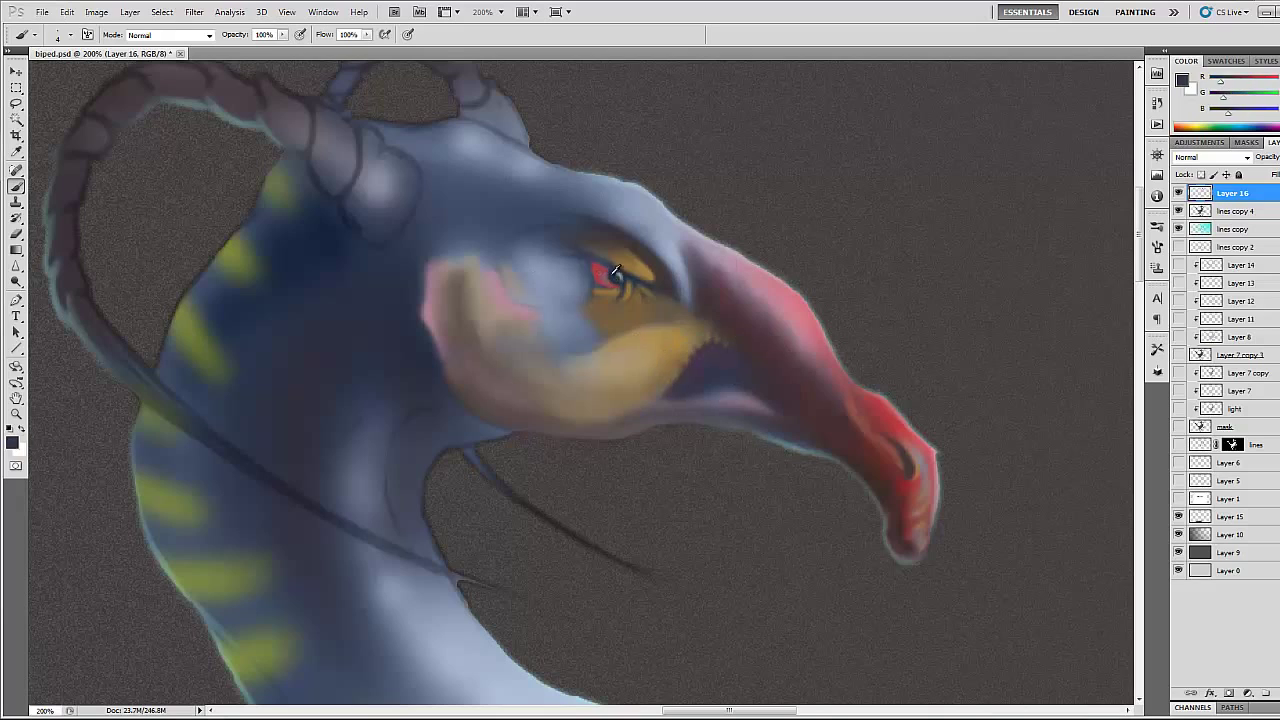
pyautogui.keyDown('alt'); pyautogui.click(589, 271); pyautogui.keyUp('alt')
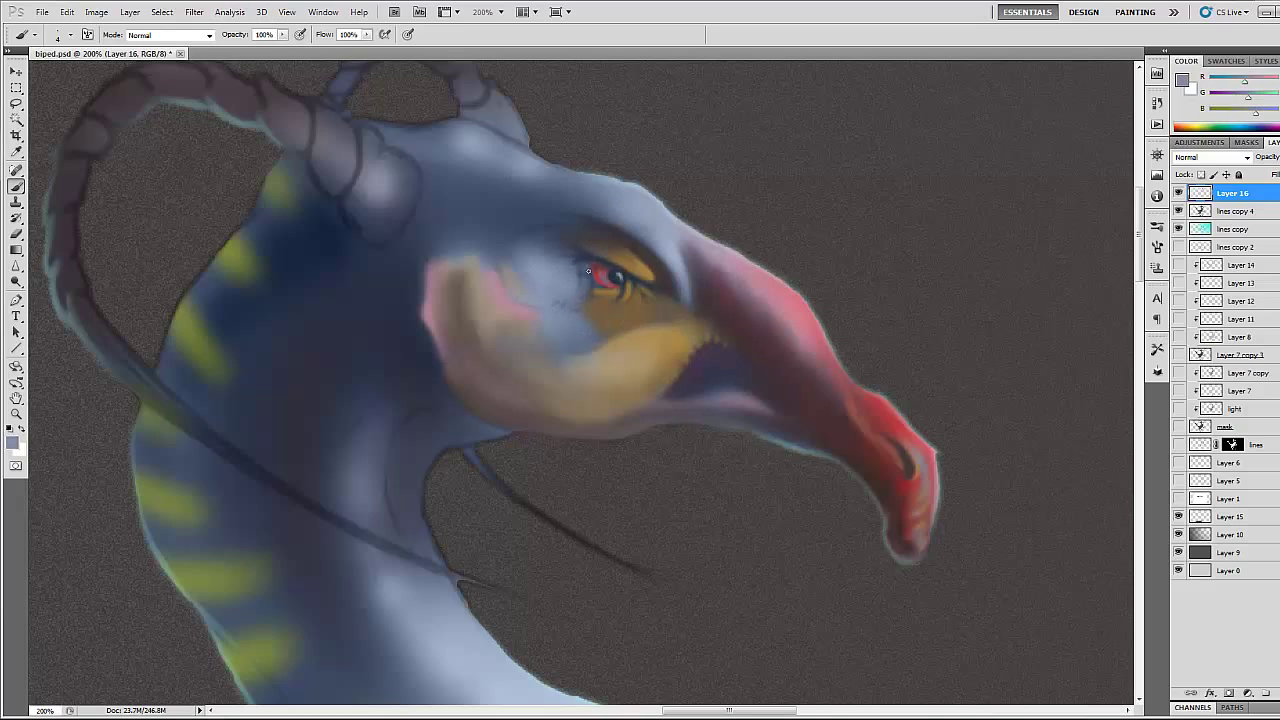
# Paint the cheek and lower jaw warm pink, smoothing it into orange-pink
pyautogui.keyDown('alt'); pyautogui.click(457, 298); pyautogui.keyUp('alt')
pyautogui.moveTo(457, 298)
pyautogui.mouseDown()
pyautogui.moveTo(477, 354)
pyautogui.moveTo(609, 309)
pyautogui.moveTo(476, 344)
pyautogui.mouseUp()
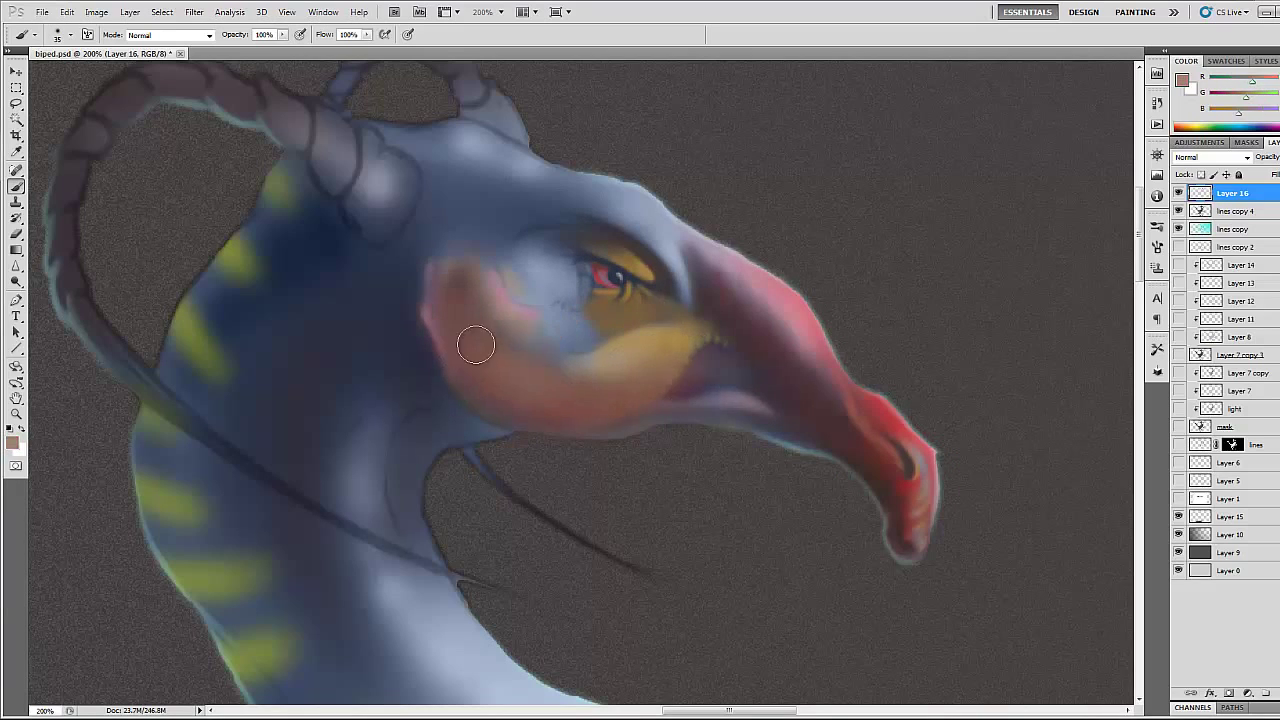
pyautogui.moveTo(607, 319); pyautogui.dragTo(500, 300)
# Lighten the skin below the eye and the brow with light blue-grey using smaller brushes
pyautogui.keyDown('alt'); pyautogui.click(528, 290); pyautogui.keyUp('alt')
pyautogui.moveTo(528, 251); pyautogui.dragTo(595, 318)
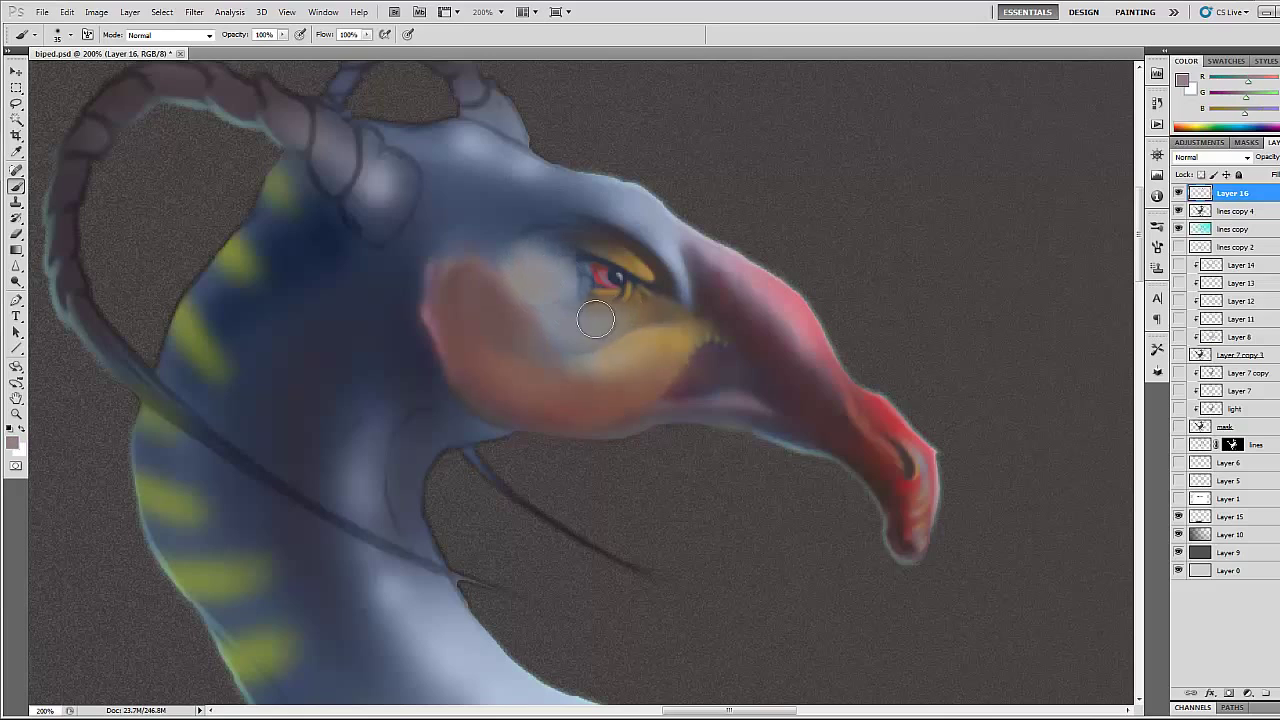
pyautogui.press('[')
pyautogui.press('[')
pyautogui.keyDown('alt'); pyautogui.click(640, 240); pyautogui.keyUp('alt')
pyautogui.moveTo(580, 240)
pyautogui.mouseDown()
pyautogui.moveTo(664, 256)
pyautogui.moveTo(610, 215)
pyautogui.mouseUp()
pyautogui.press('[')
pyautogui.press('[')
pyautogui.moveTo(585, 275); pyautogui.dragTo(638, 322)
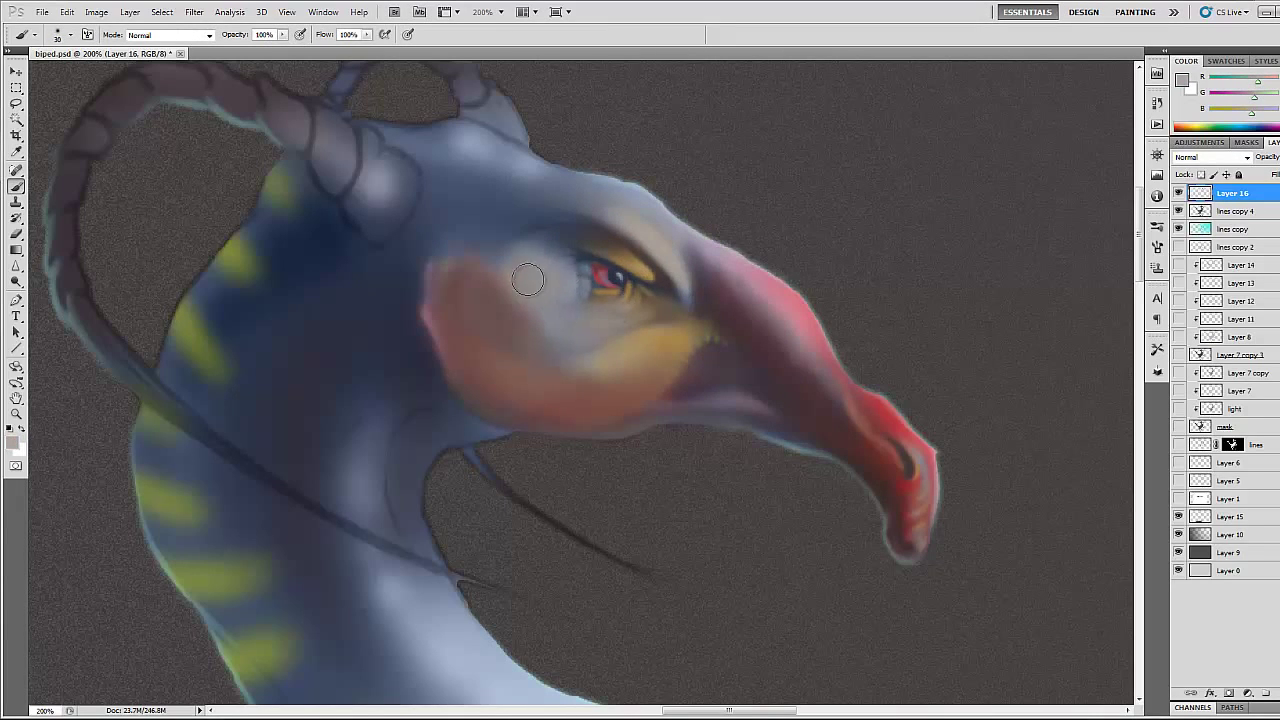
pyautogui.press('[')
pyautogui.press('[')
pyautogui.keyDown('alt'); pyautogui.click(579, 261); pyautogui.keyUp('alt')
pyautogui.keyDown('alt'); pyautogui.click(579, 207); pyautogui.keyUp('alt')
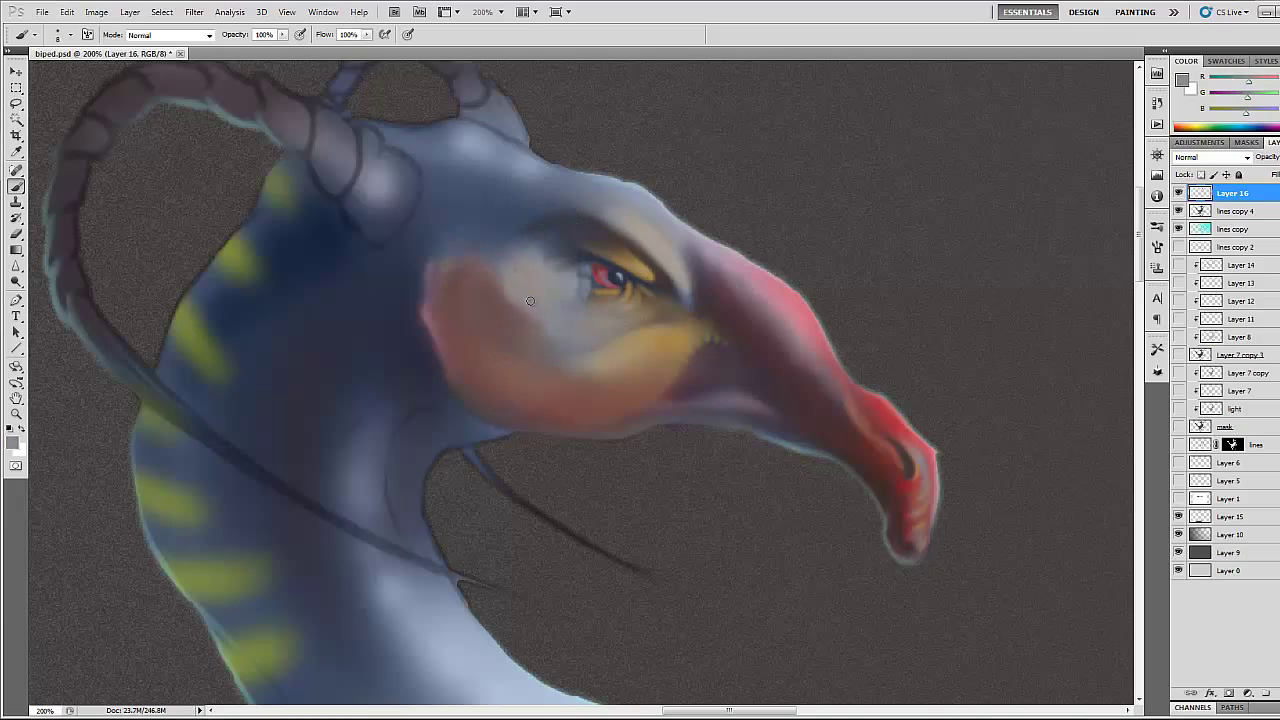
pyautogui.press(']')
pyautogui.press(']')
pyautogui.press(']')
# Add a brown crescent under the eye and paint the head top pink with mauve accents
pyautogui.keyDown('alt'); pyautogui.click(506, 360); pyautogui.keyUp('alt')
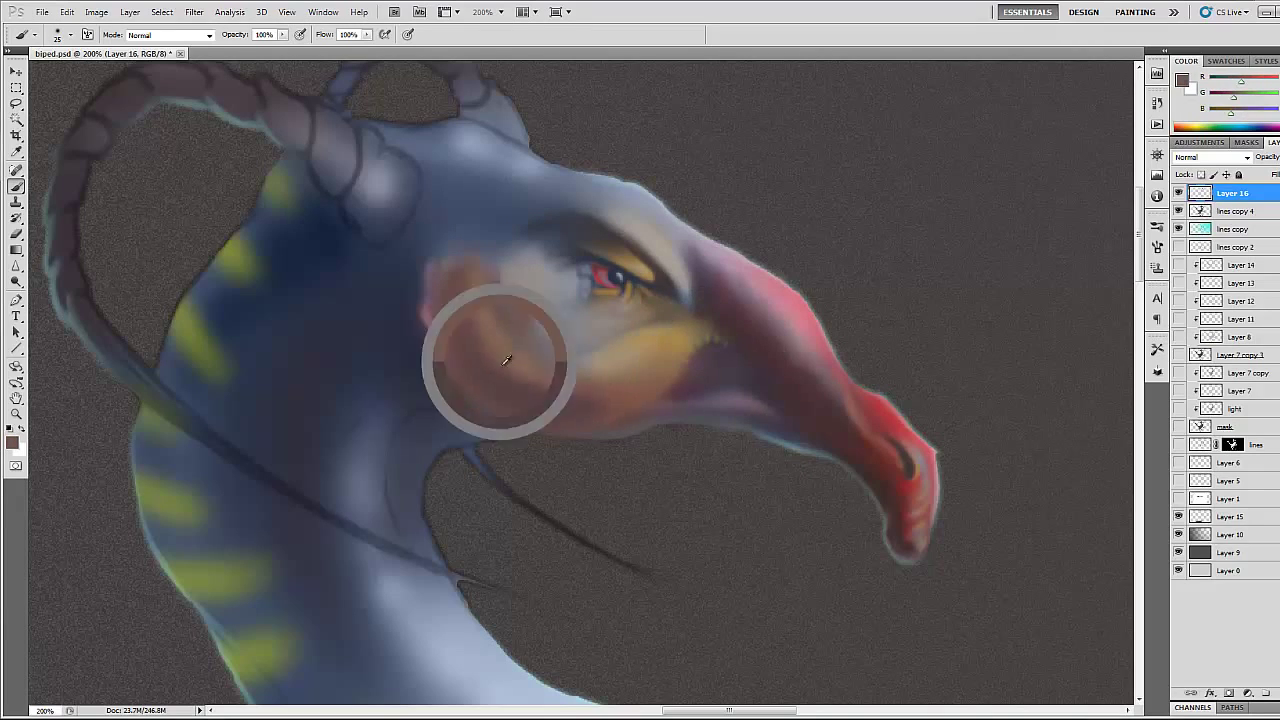
pyautogui.moveTo(506, 360); pyautogui.dragTo(473, 248)
pyautogui.keyDown('alt'); pyautogui.click(477, 194); pyautogui.keyUp('alt')
pyautogui.moveTo(460, 140)
pyautogui.mouseDown()
pyautogui.moveTo(540, 165)
pyautogui.moveTo(465, 160)
pyautogui.moveTo(385, 131)
pyautogui.moveTo(600, 195)
pyautogui.moveTo(440, 300)
pyautogui.moveTo(600, 192)
pyautogui.moveTo(400, 150)
pyautogui.mouseUp()
pyautogui.keyDown('alt'); pyautogui.click(423, 309); pyautogui.keyUp('alt')
pyautogui.keyDown('alt'); pyautogui.click(405, 274); pyautogui.keyUp('alt')
pyautogui.keyDown('alt'); pyautogui.click(400, 294); pyautogui.keyUp('alt')
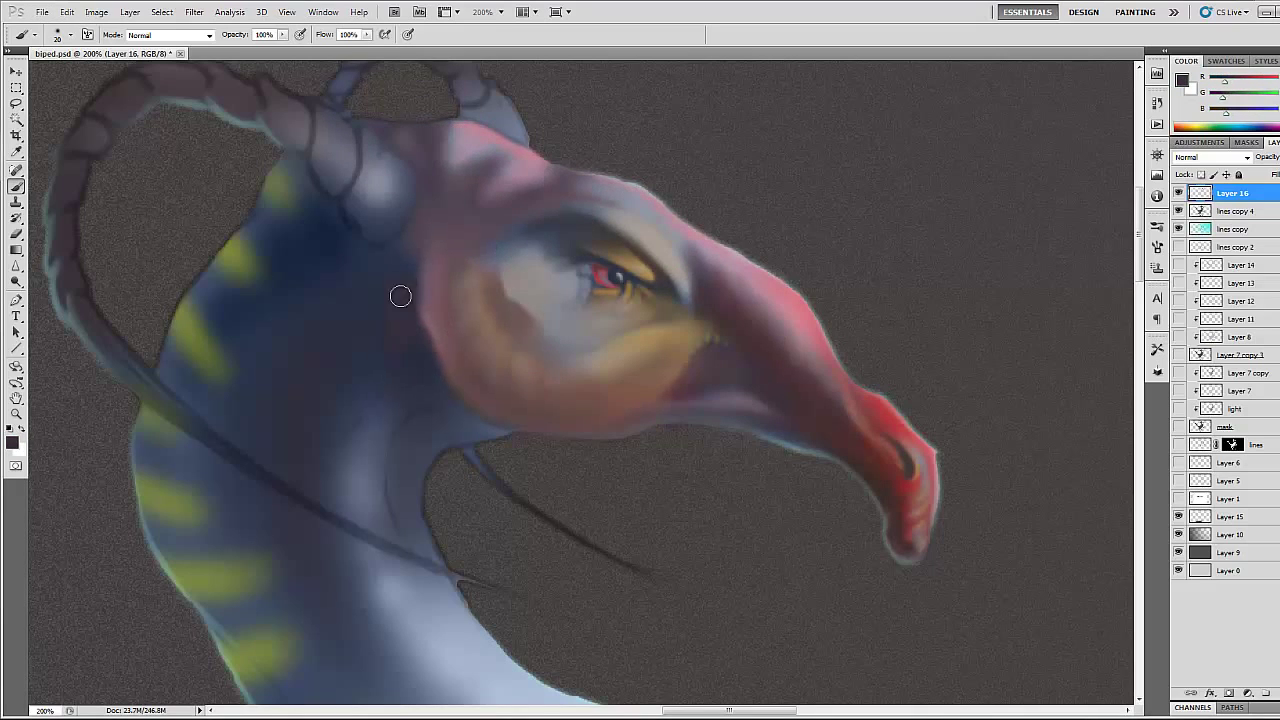
pyautogui.moveTo(363, 268)
pyautogui.mouseDown()
pyautogui.moveTo(378, 302)
pyautogui.moveTo(371, 209)
pyautogui.mouseUp()
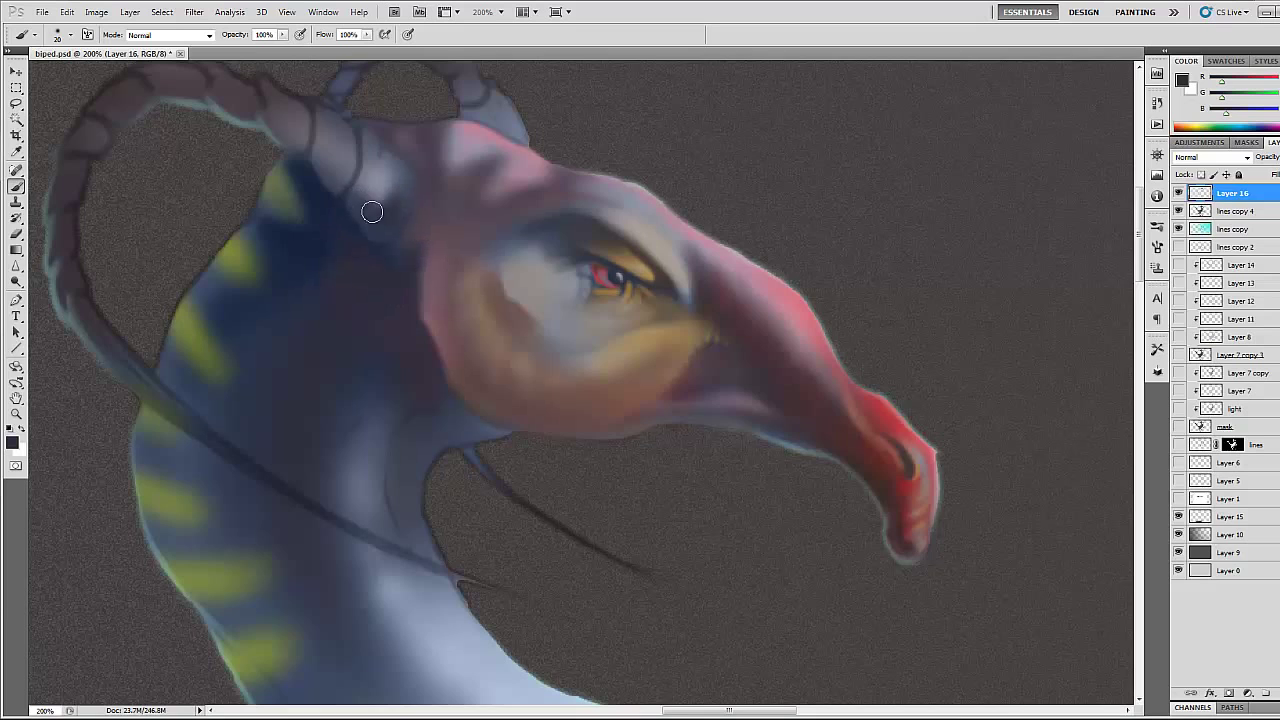
pyautogui.moveTo(200, 90); pyautogui.dragTo(330, 167)
# Stroke pink along the neck and paint a dark red patch on the throat
pyautogui.keyDown('alt'); pyautogui.click(594, 185); pyautogui.keyUp('alt')
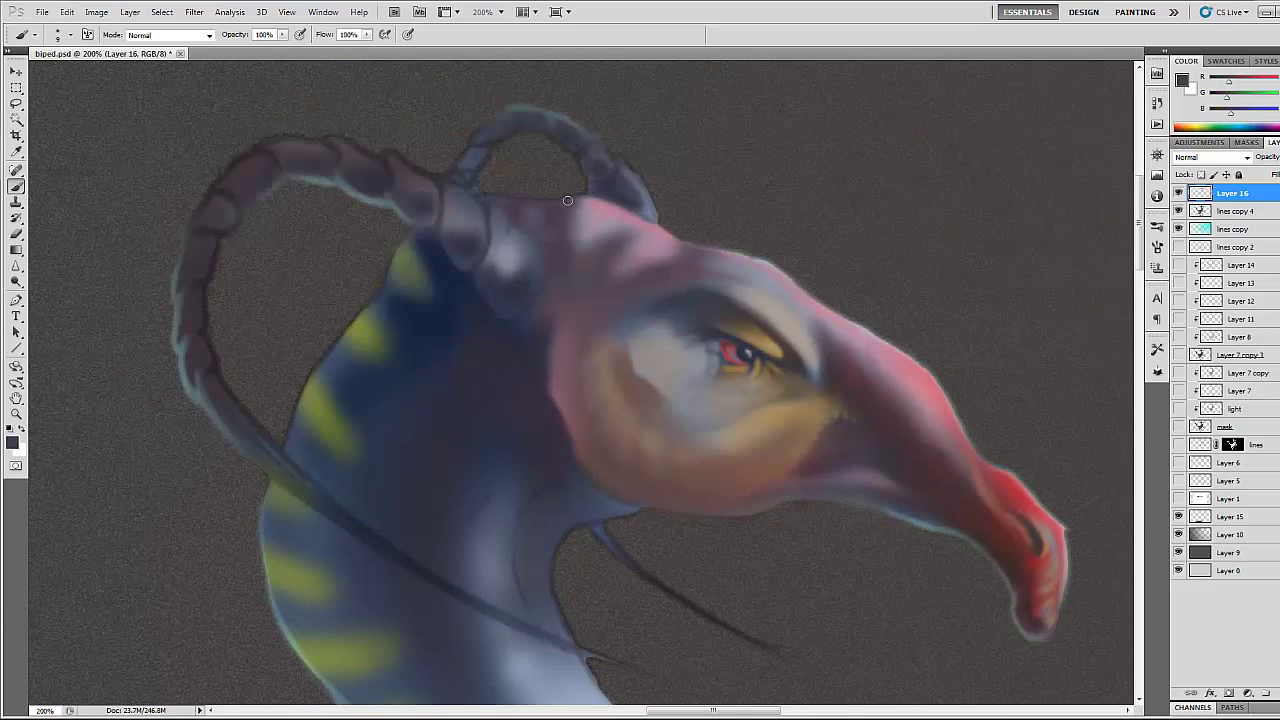
pyautogui.moveTo(591, 186); pyautogui.dragTo(600, 186)
pyautogui.moveTo(476, 352); pyautogui.dragTo(409, 183)
pyautogui.moveTo(459, 427); pyautogui.dragTo(440, 320)
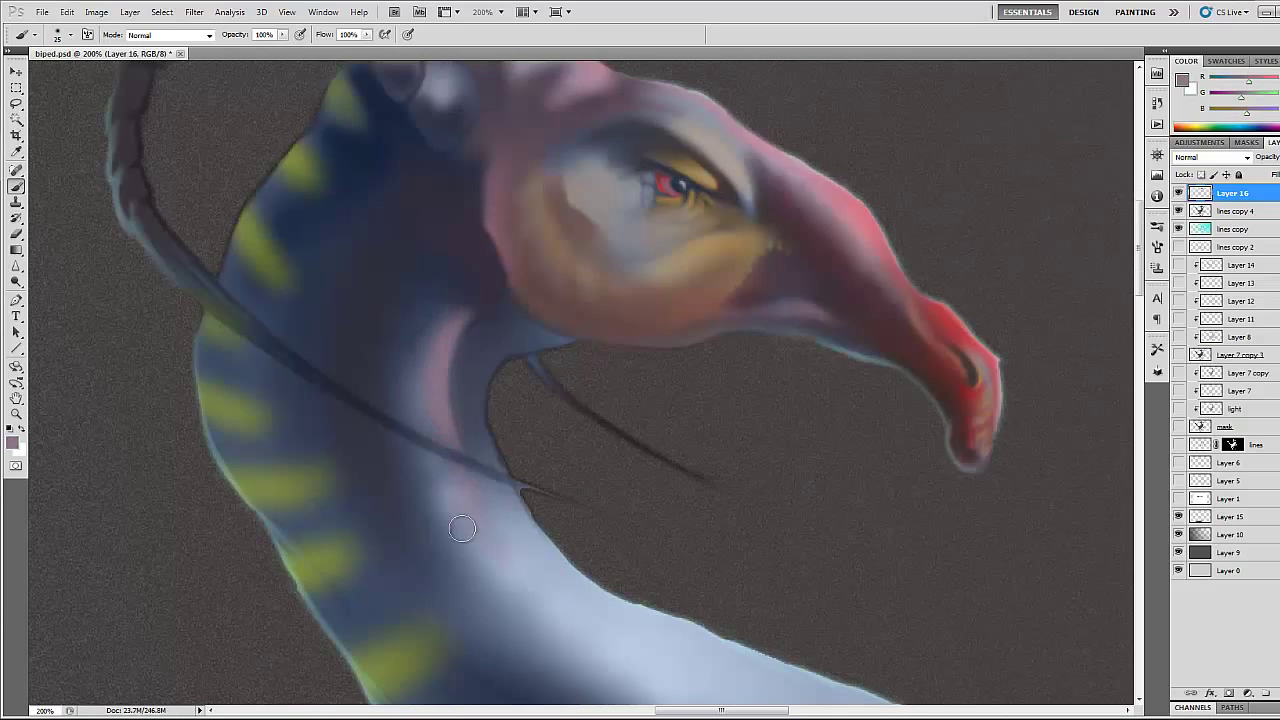
pyautogui.moveTo(470, 520); pyautogui.dragTo(460, 346)
pyautogui.moveTo(468, 390); pyautogui.dragTo(530, 335)
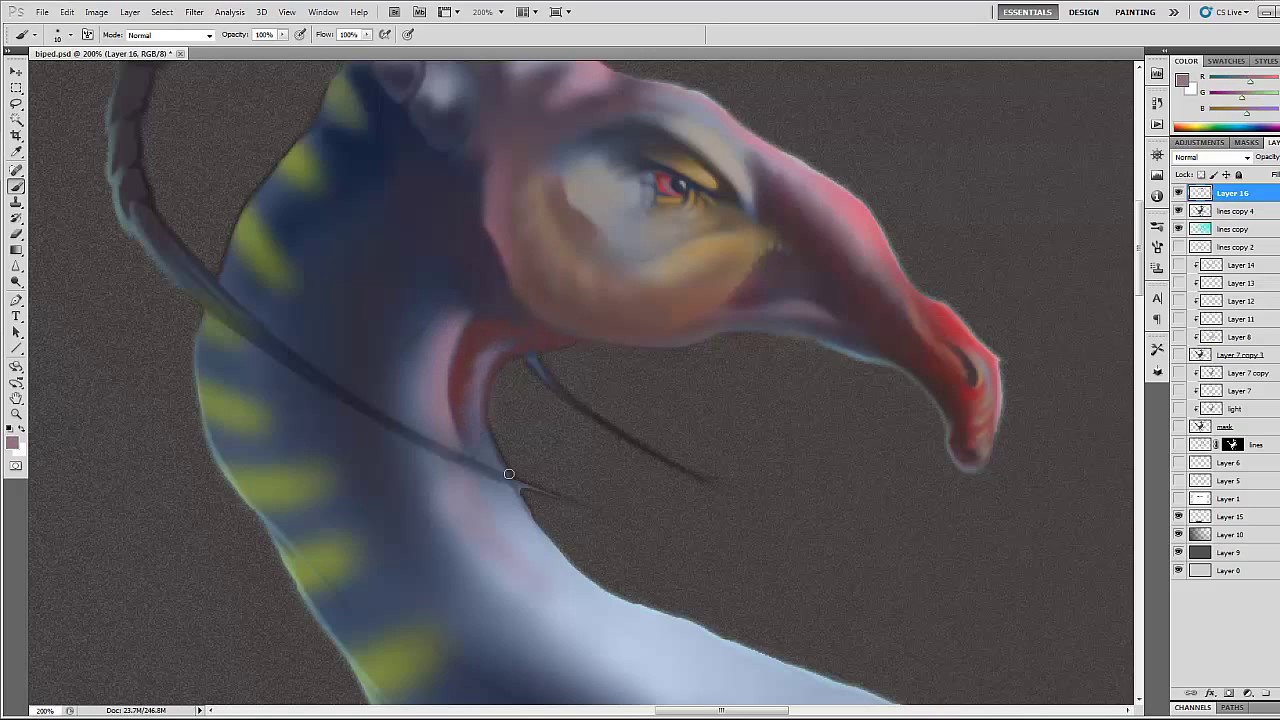
# Repaint the neck blue-grey over the pink and shade its edge darker
pyautogui.keyDown('alt'); pyautogui.click(411, 300); pyautogui.keyUp('alt')
pyautogui.press(']')
pyautogui.press(']')
pyautogui.moveTo(399, 410); pyautogui.dragTo(590, 600)
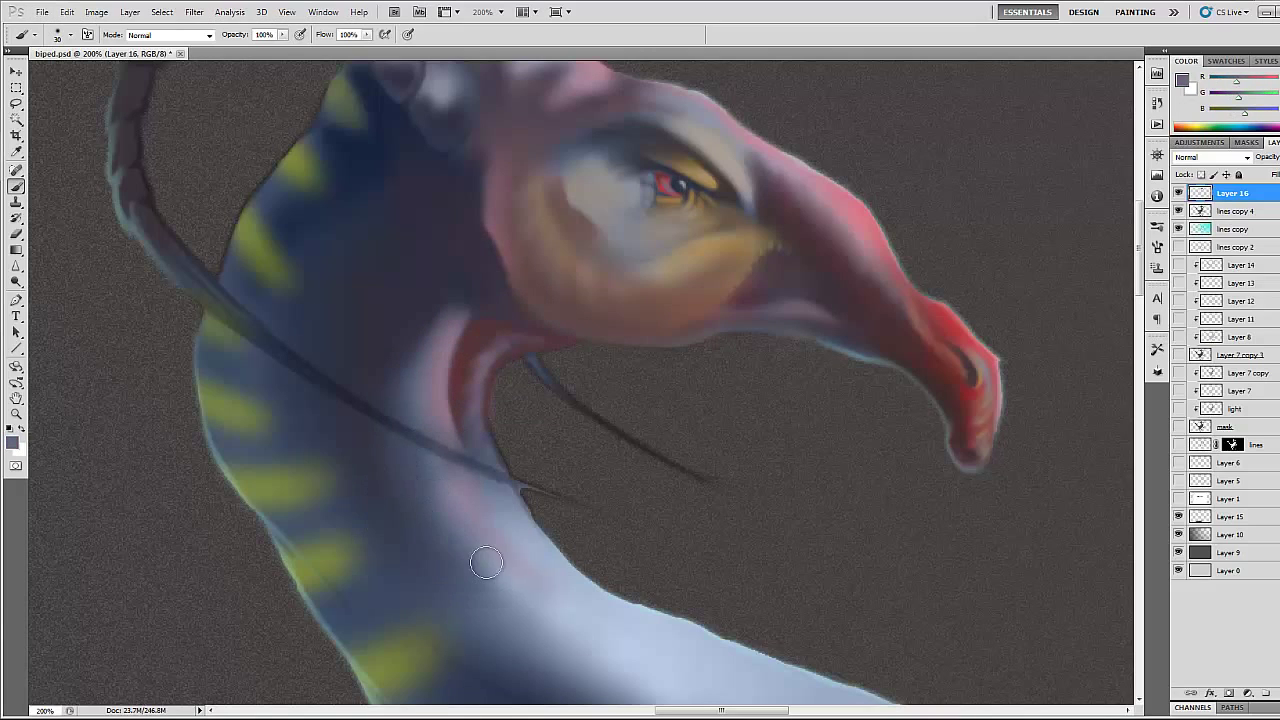
pyautogui.keyDown('alt'); pyautogui.click(600, 610); pyautogui.keyUp('alt')
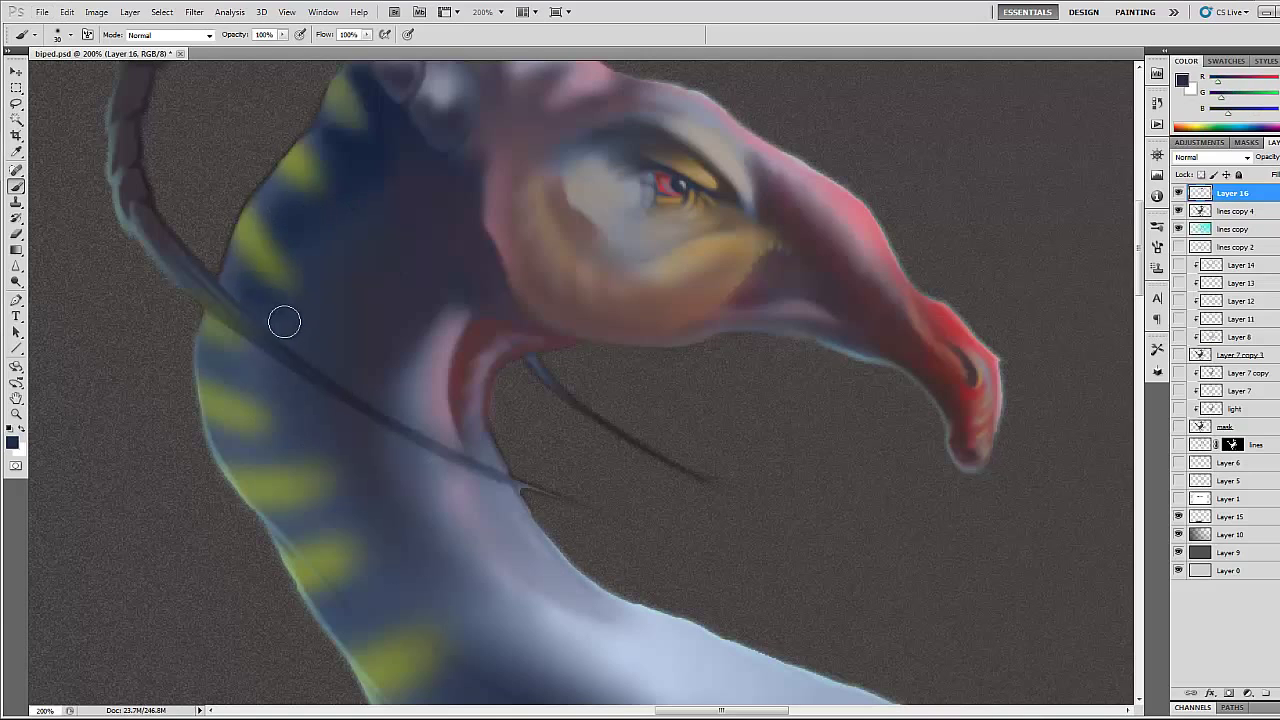
pyautogui.moveTo(271, 356); pyautogui.dragTo(366, 486)
pyautogui.press('[')
pyautogui.press('[')
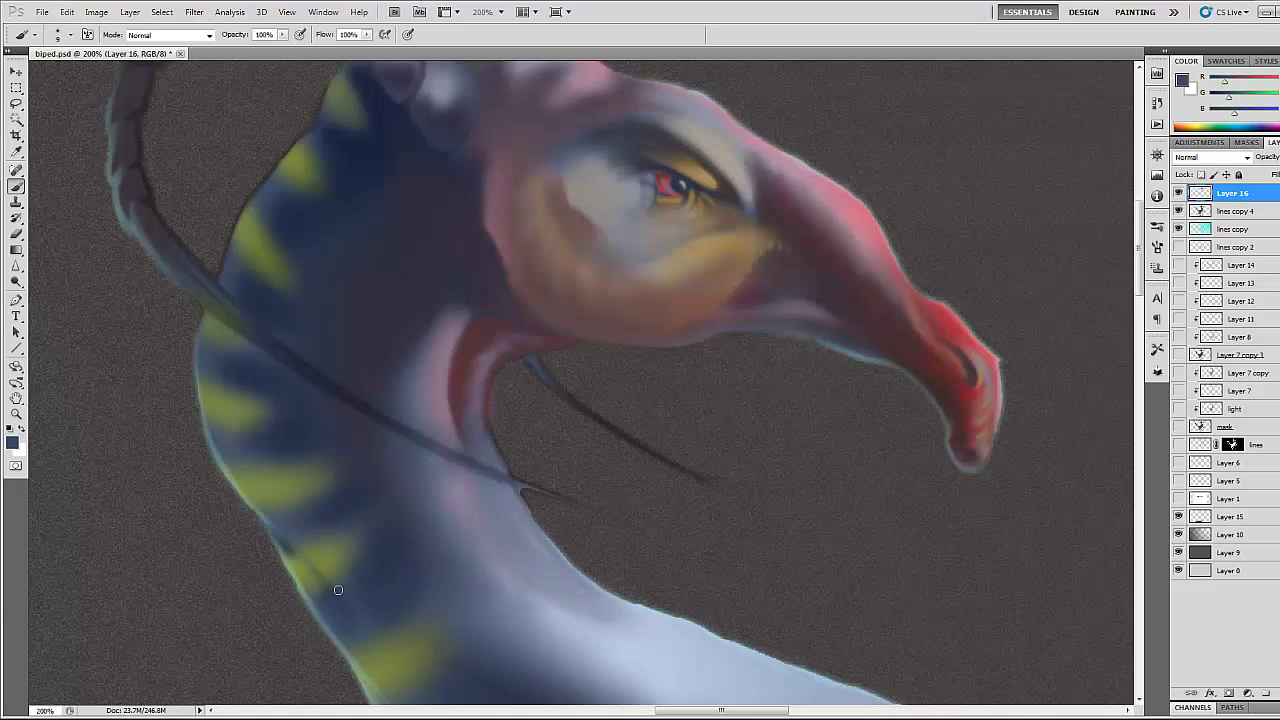
pyautogui.keyDown('alt'); pyautogui.click(285, 553); pyautogui.keyUp('alt')
pyautogui.keyDown('alt'); pyautogui.click(345, 508); pyautogui.keyUp('alt')
# Darken and thicken the two black neck tendrils and the lower neck line
pyautogui.moveTo(399, 637); pyautogui.dragTo(445, 659)
pyautogui.keyDown('alt'); pyautogui.click(663, 534); pyautogui.keyUp('alt')
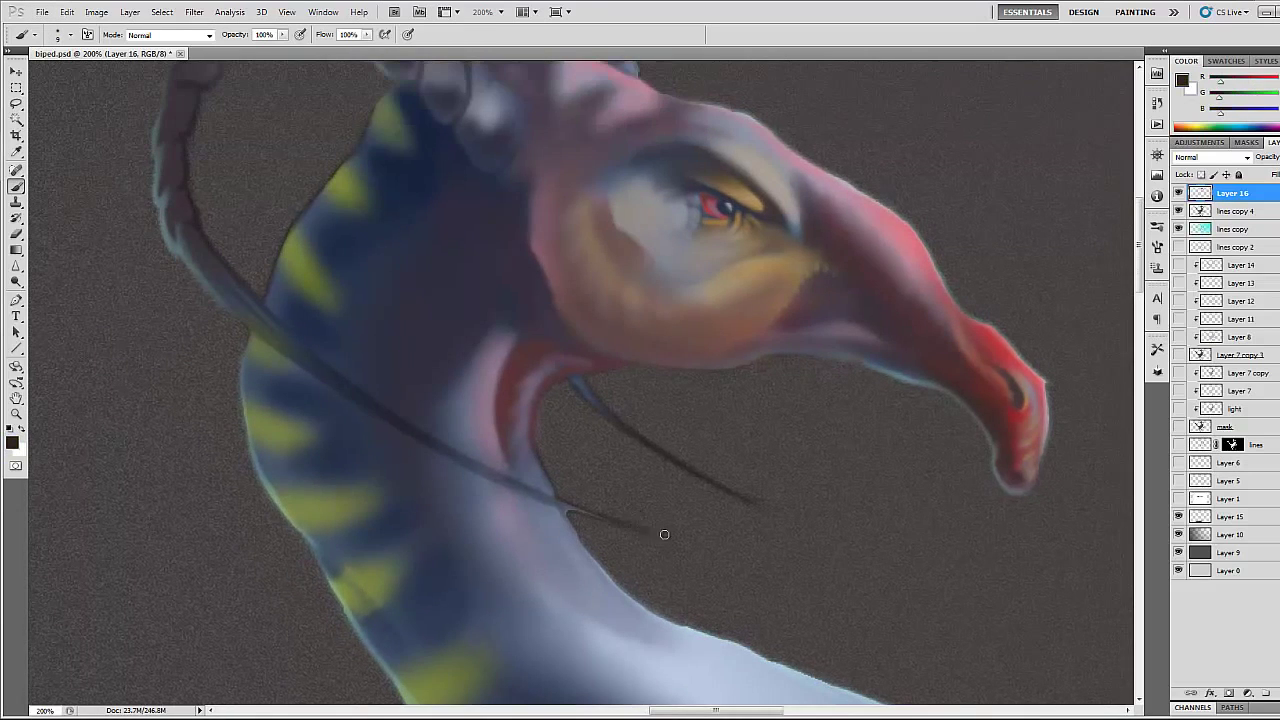
pyautogui.moveTo(660, 530); pyautogui.dragTo(520, 495)
pyautogui.keyDown('alt'); pyautogui.click(634, 478); pyautogui.keyUp('alt')
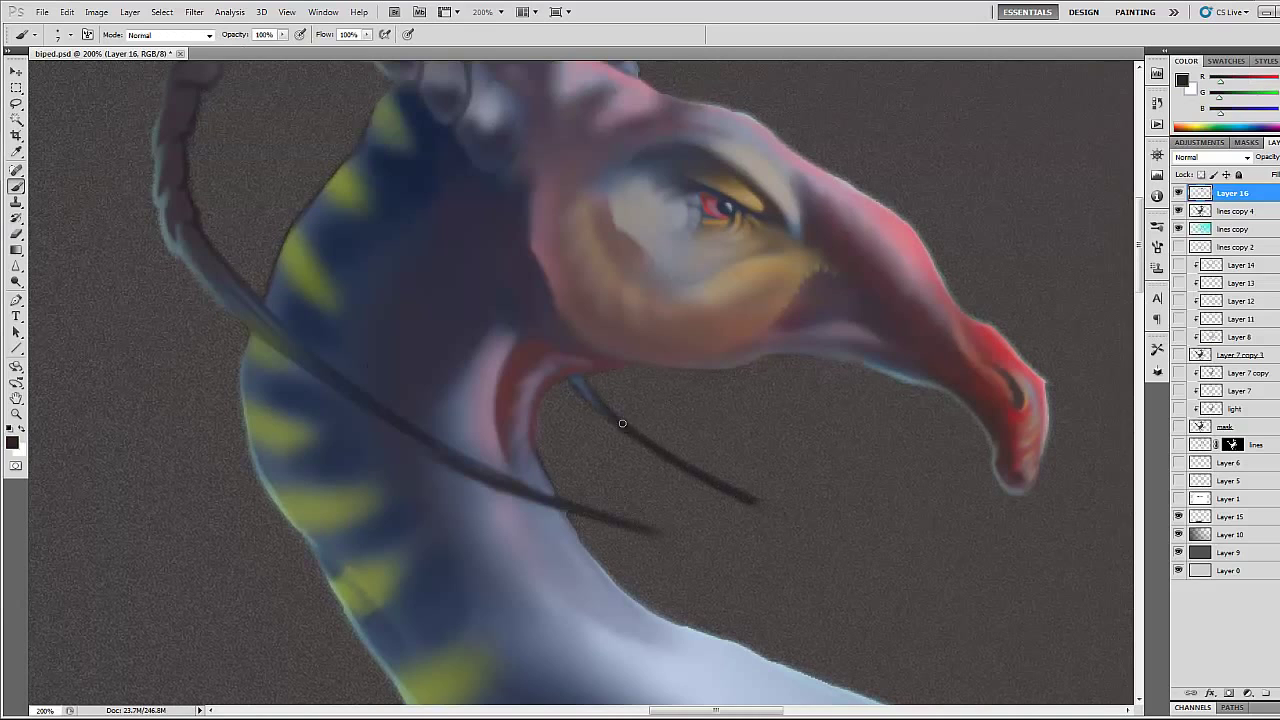
pyautogui.moveTo(580, 382); pyautogui.dragTo(672, 450)
pyautogui.moveTo(210, 284); pyautogui.dragTo(296, 342)
pyautogui.moveTo(556, 498); pyautogui.dragTo(424, 448)
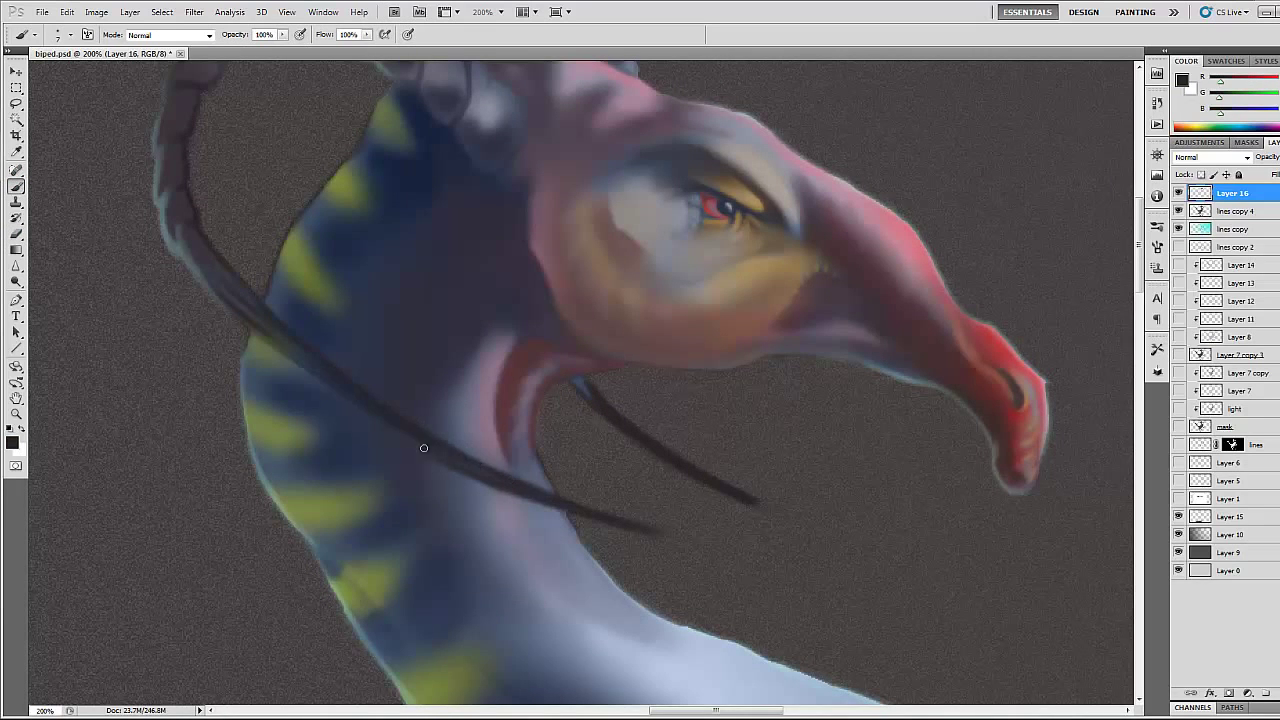
pyautogui.moveTo(342, 397); pyautogui.dragTo(200, 275)
# Add light grey highlights along the edge of the upper horn
pyautogui.moveTo(320, 363); pyautogui.dragTo(555, 513)
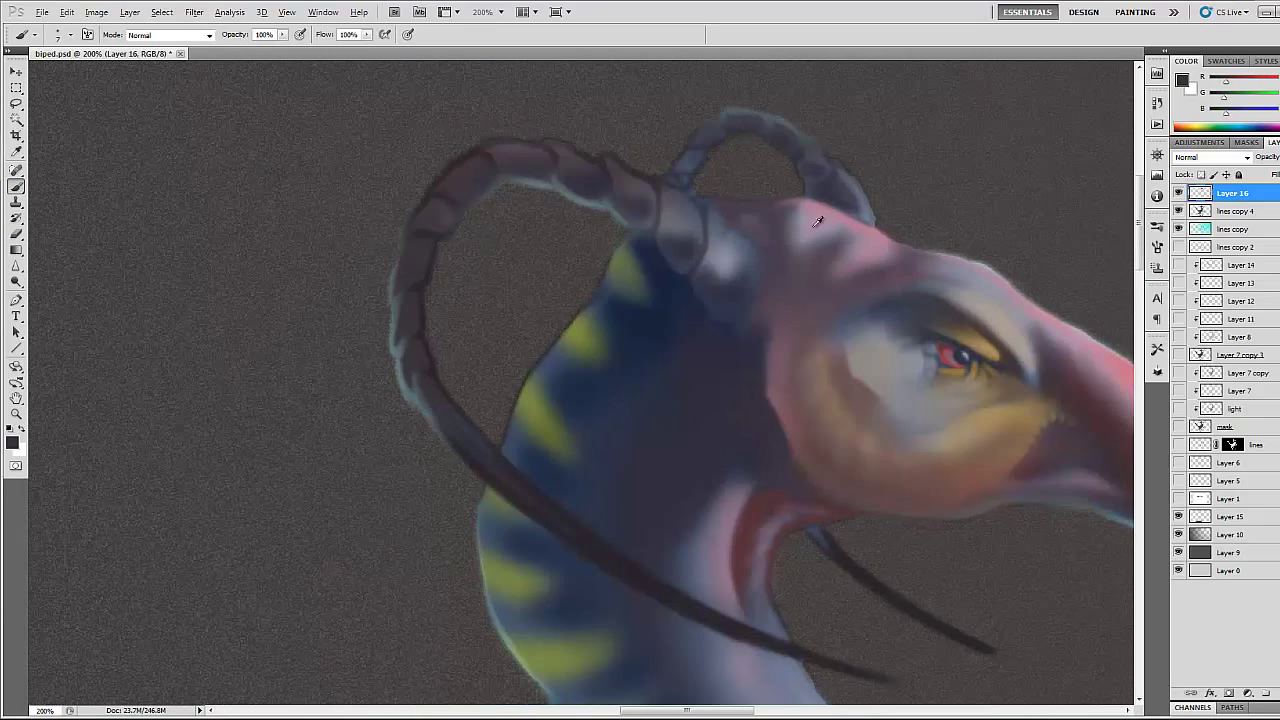
pyautogui.keyDown('alt'); pyautogui.click(450, 223); pyautogui.keyUp('alt')
pyautogui.moveTo(432, 245); pyautogui.dragTo(416, 330)
pyautogui.moveTo(450, 223); pyautogui.dragTo(698, 214)
pyautogui.moveTo(468, 166); pyautogui.dragTo(417, 219)
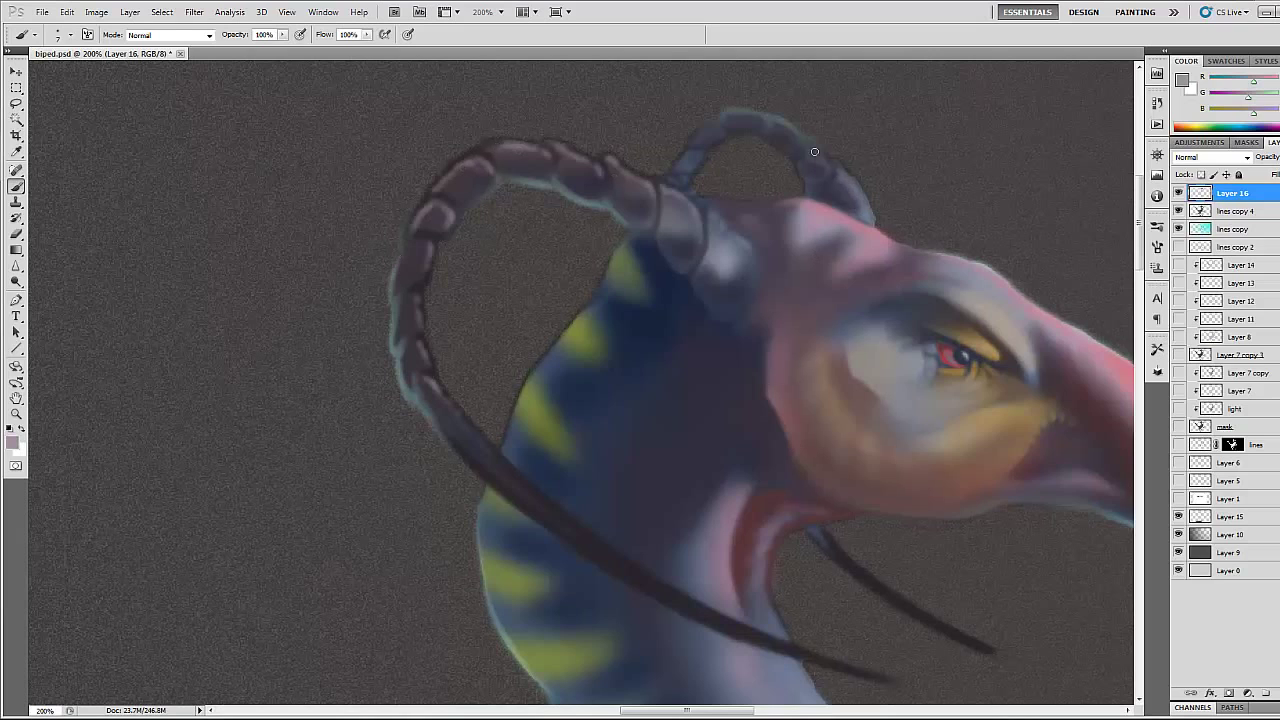
pyautogui.moveTo(581, 600); pyautogui.dragTo(391, 185)
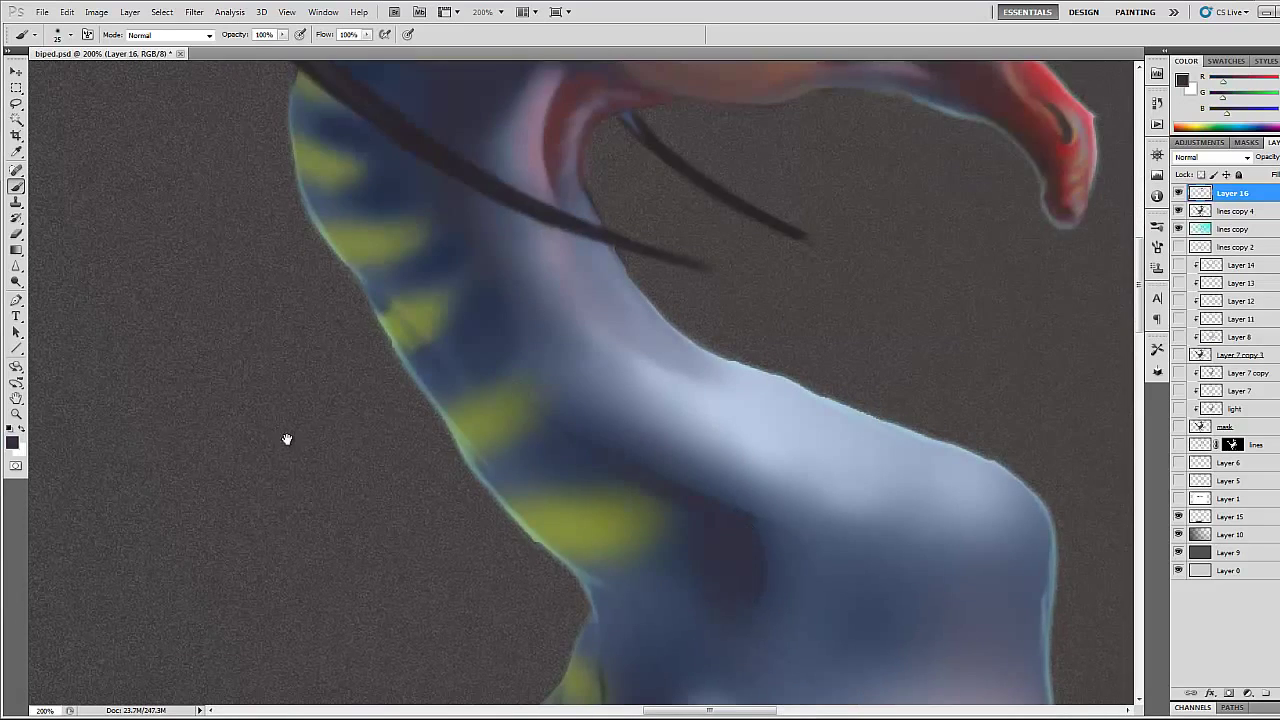
# Paint a dark shadow on the neck and a dark line along the collarbone
pyautogui.moveTo(287, 439); pyautogui.dragTo(247, 269)
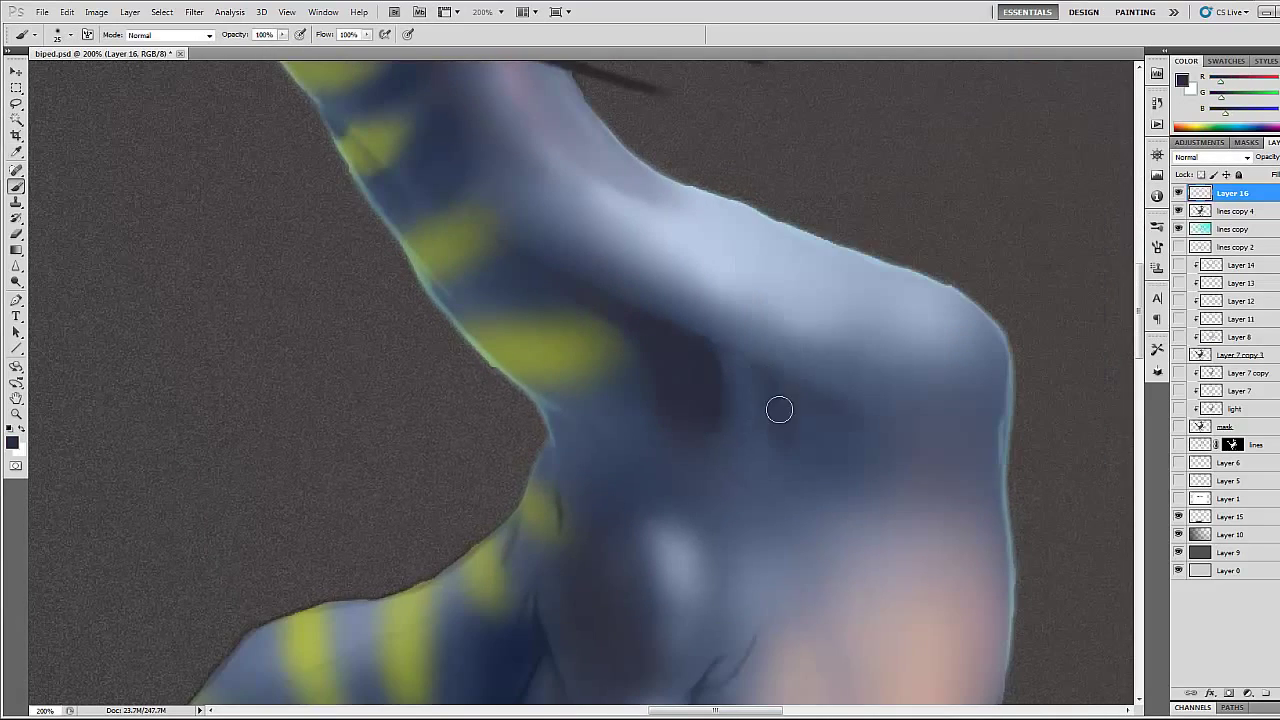
pyautogui.moveTo(779, 409)
pyautogui.mouseDown()
pyautogui.moveTo(808, 428)
pyautogui.moveTo(813, 582)
pyautogui.mouseUp()
pyautogui.keyDown('alt'); pyautogui.click(819, 437); pyautogui.keyUp('alt')
pyautogui.keyDown('alt'); pyautogui.click(723, 386); pyautogui.keyUp('alt')
pyautogui.moveTo(688, 325); pyautogui.dragTo(722, 392)
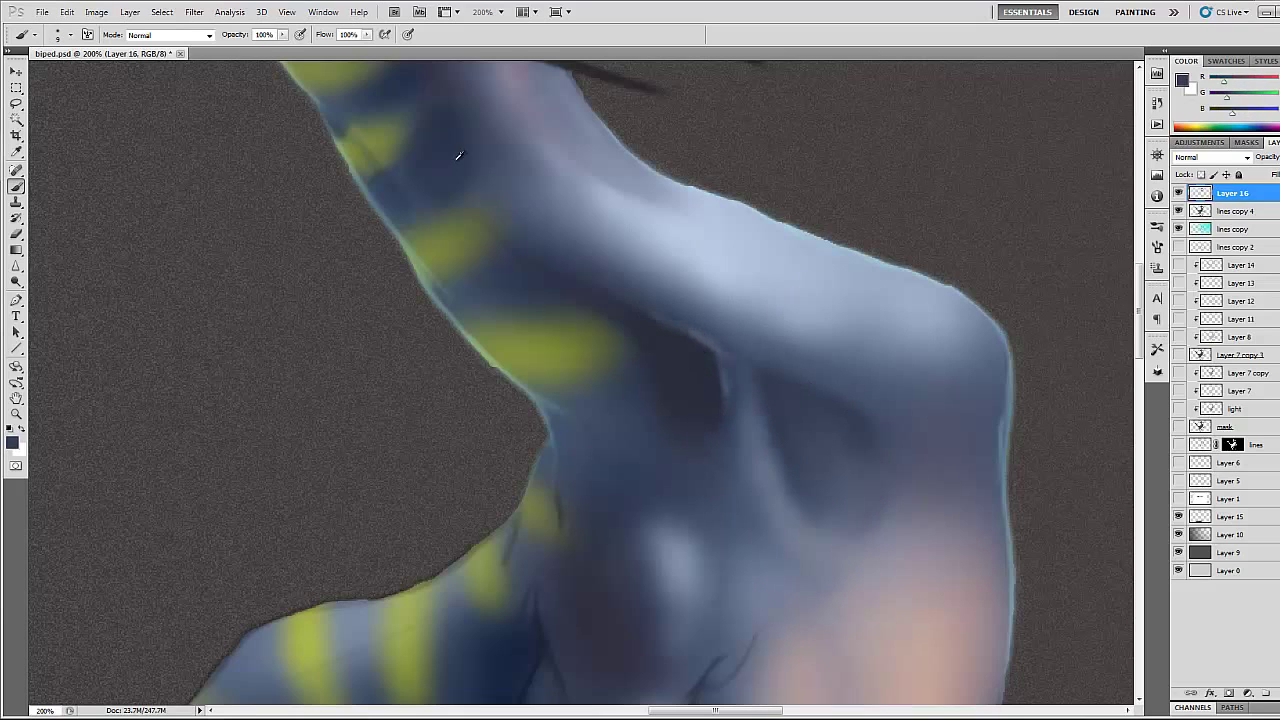
pyautogui.keyDown('alt'); pyautogui.click(600, 285); pyautogui.keyUp('alt')
pyautogui.press(']')
pyautogui.press(']')
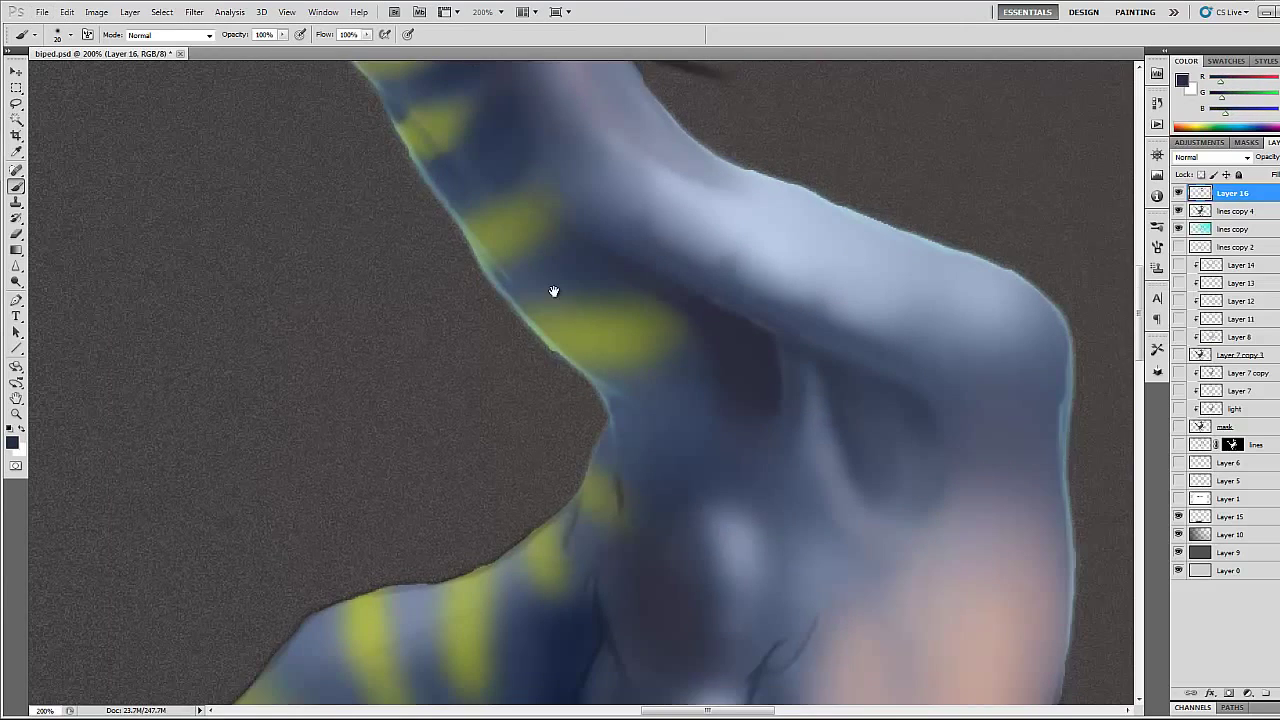
# Paint light blue-grey along the shoulder's right edge and darker shading on the chest
pyautogui.scroll(2, 551, 286)
pyautogui.keyDown('alt'); pyautogui.click(508, 294); pyautogui.keyUp('alt')
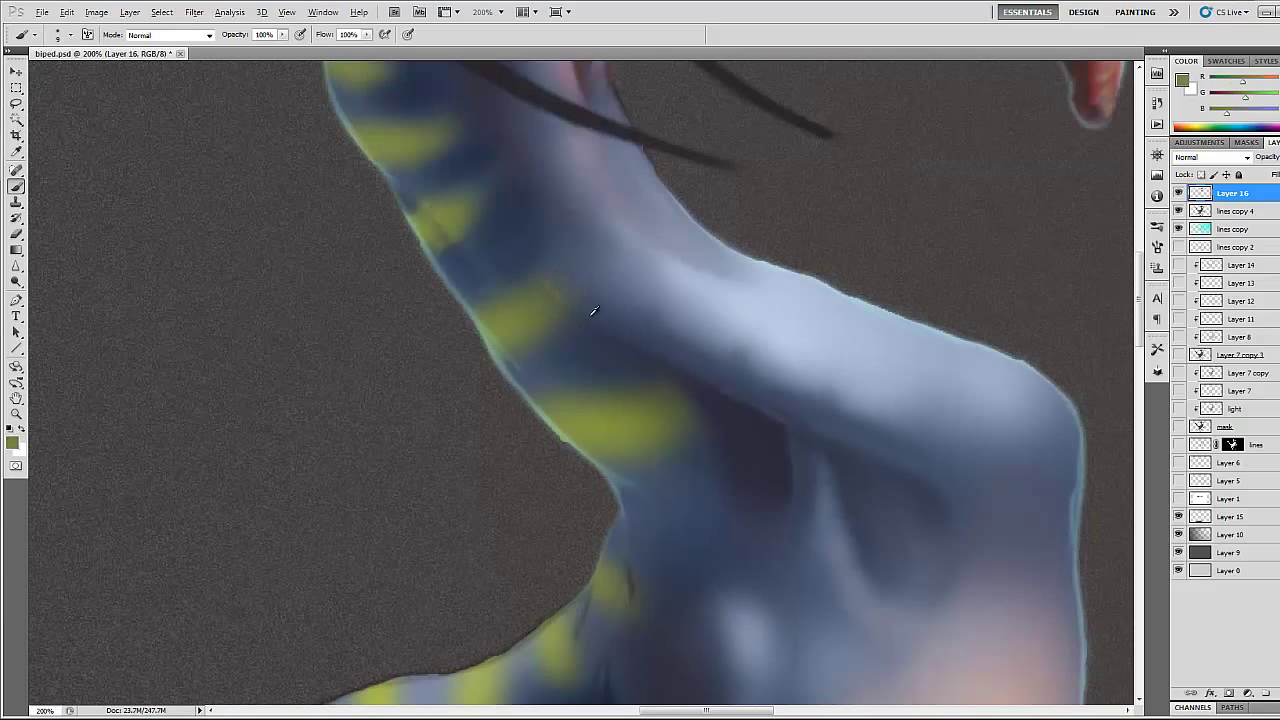
pyautogui.keyDown('alt'); pyautogui.click(600, 318); pyautogui.keyUp('alt')
pyautogui.press(']')
pyautogui.press(']')
pyautogui.scroll(-3, 924, 329)
pyautogui.hscroll(3, 924, 329)
pyautogui.moveTo(938, 482); pyautogui.dragTo(914, 440)
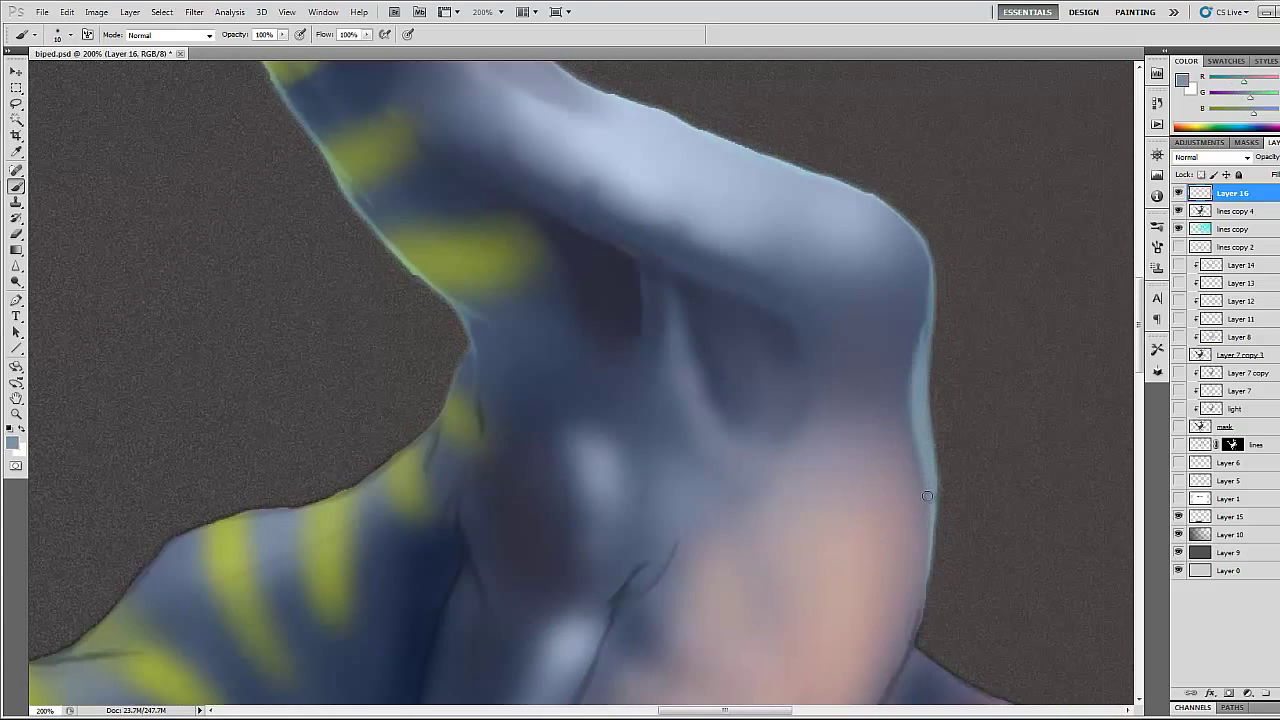
pyautogui.keyDown('alt'); pyautogui.click(833, 351); pyautogui.keyUp('alt')
pyautogui.moveTo(854, 386); pyautogui.dragTo(820, 417)
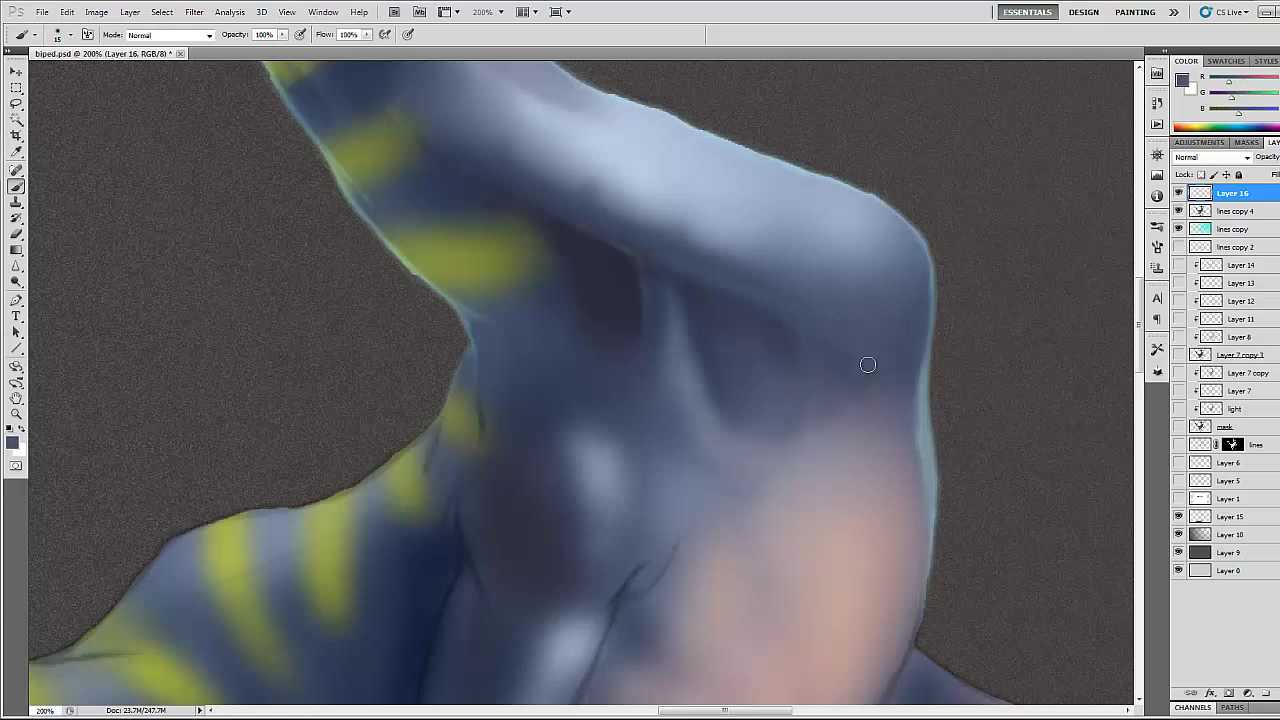
# Paint a light highlight along the crease where the arm meets the belly
pyautogui.scroll(-2, 848, 487)
pyautogui.hscroll(-3, 848, 487)
pyautogui.keyDown('alt'); pyautogui.click(714, 323); pyautogui.keyUp('alt')
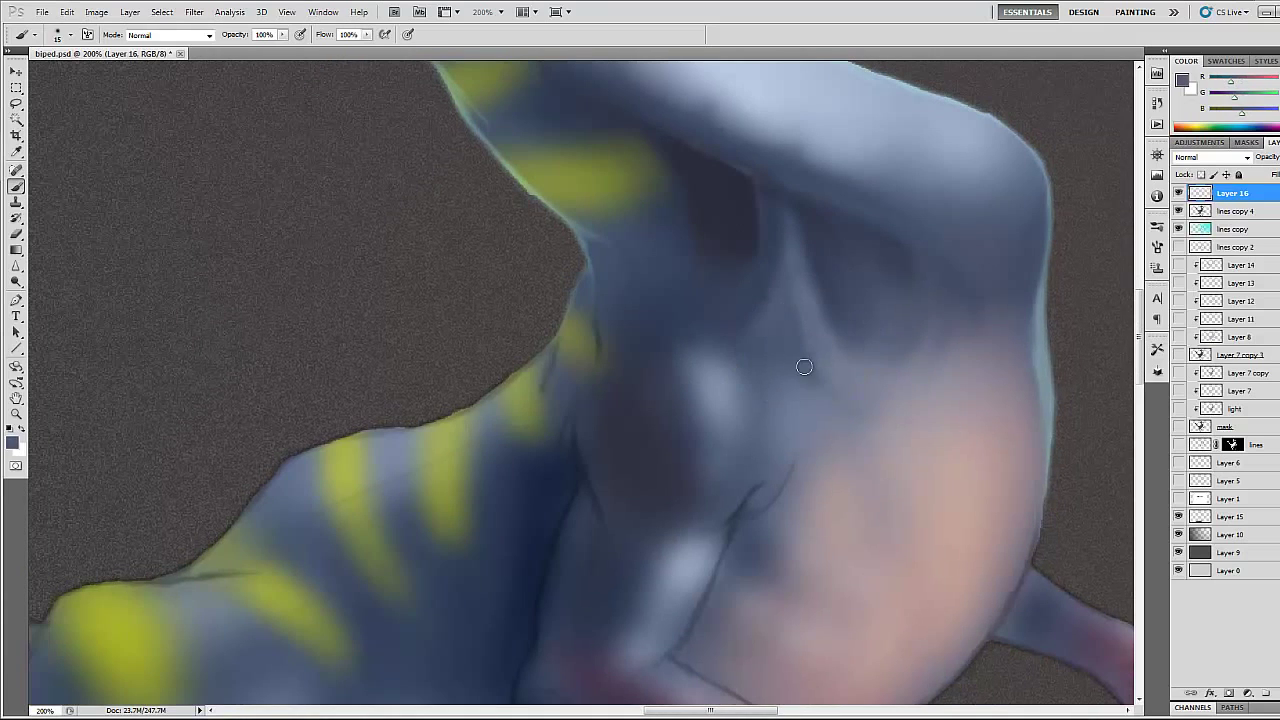
pyautogui.keyDown('alt'); pyautogui.click(750, 516); pyautogui.keyUp('alt')
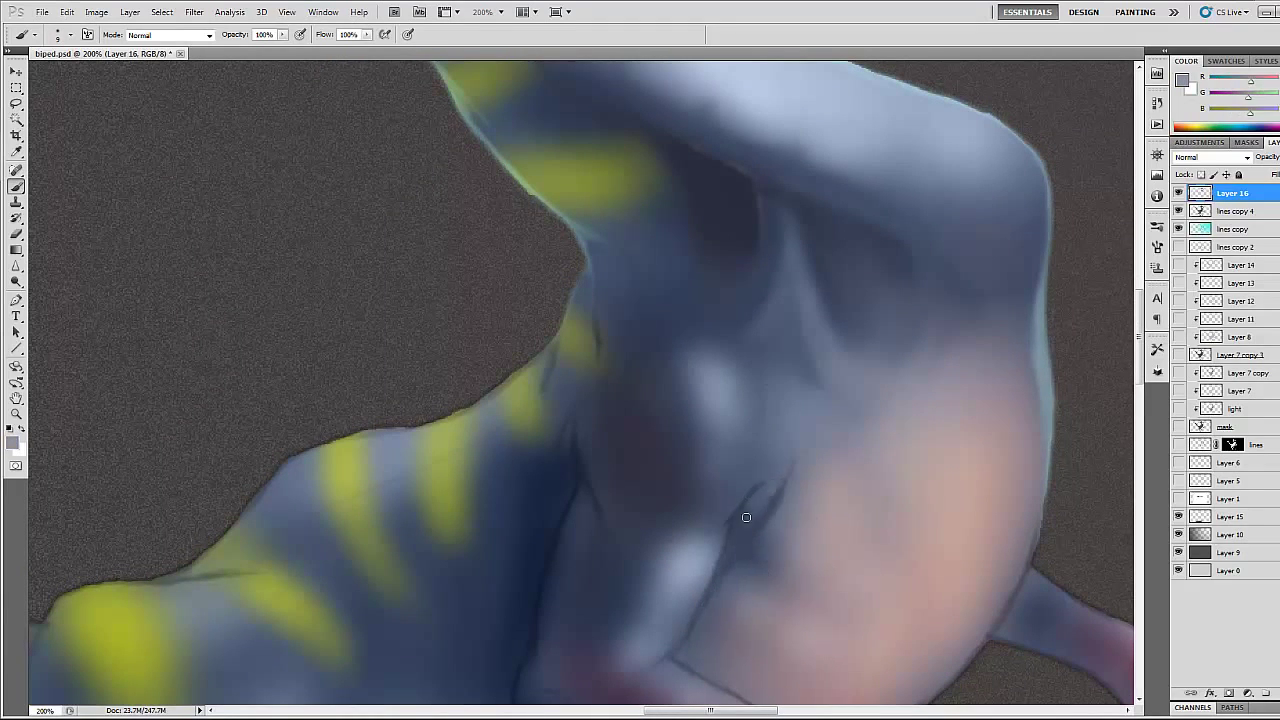
pyautogui.moveTo(776, 480)
pyautogui.mouseDown()
pyautogui.moveTo(726, 538)
pyautogui.moveTo(620, 372)
pyautogui.mouseUp()
# Paint a light edge along the shoulder and darken the shoulder beside the arm
pyautogui.press(']')
pyautogui.press(']')
pyautogui.press('[')
pyautogui.press('[')
pyautogui.press('[')
pyautogui.keyDown('alt'); pyautogui.click(545, 590); pyautogui.keyUp('alt')
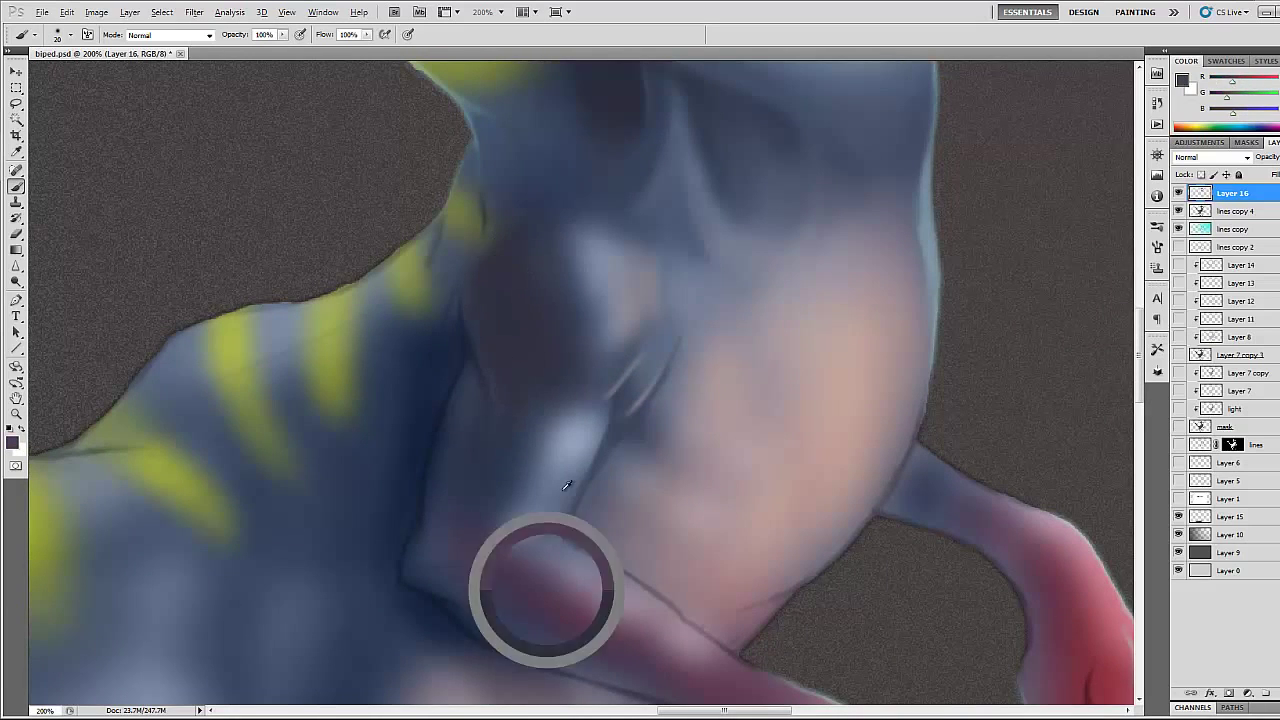
pyautogui.moveTo(463, 272)
pyautogui.mouseDown()
pyautogui.moveTo(488, 392)
pyautogui.moveTo(428, 515)
pyautogui.moveTo(490, 390)
pyautogui.mouseUp()
pyautogui.keyDown('alt'); pyautogui.click(485, 300); pyautogui.keyUp('alt')
pyautogui.press(']')
pyautogui.press(']')
pyautogui.press(']')
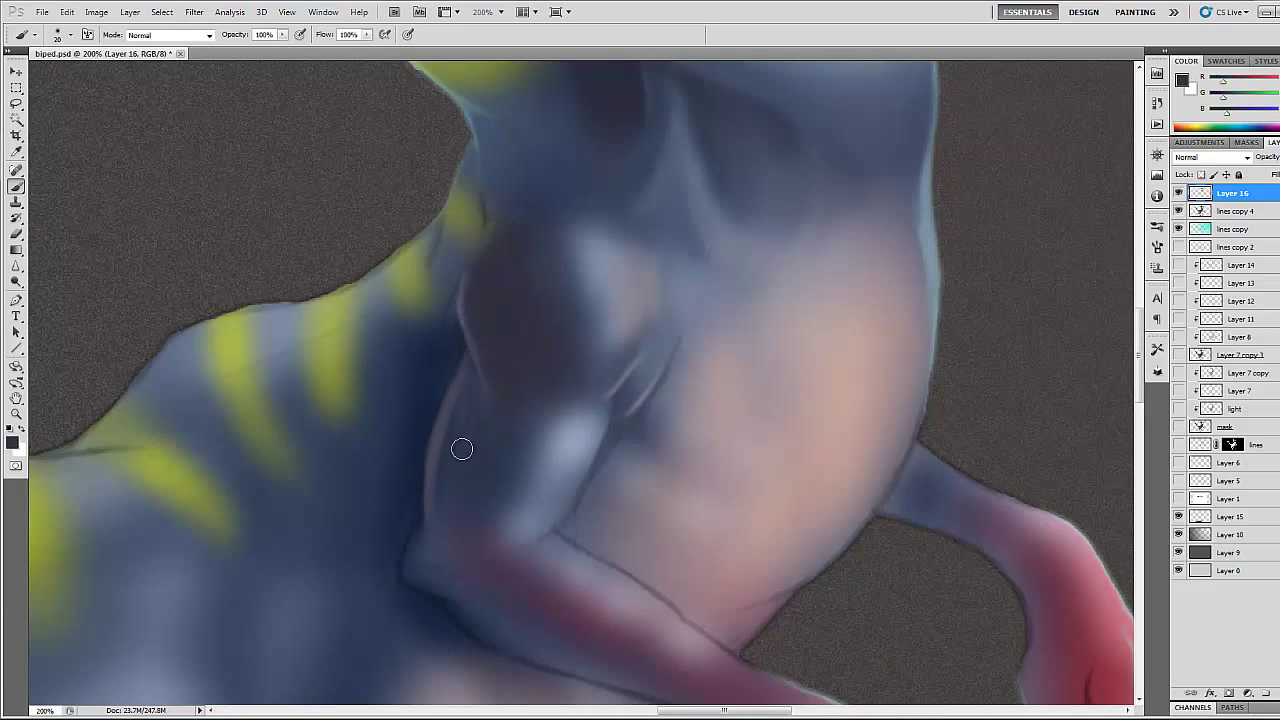
pyautogui.moveTo(457, 449)
pyautogui.mouseDown()
pyautogui.moveTo(499, 270)
pyautogui.moveTo(553, 229)
pyautogui.moveTo(565, 178)
pyautogui.mouseUp()
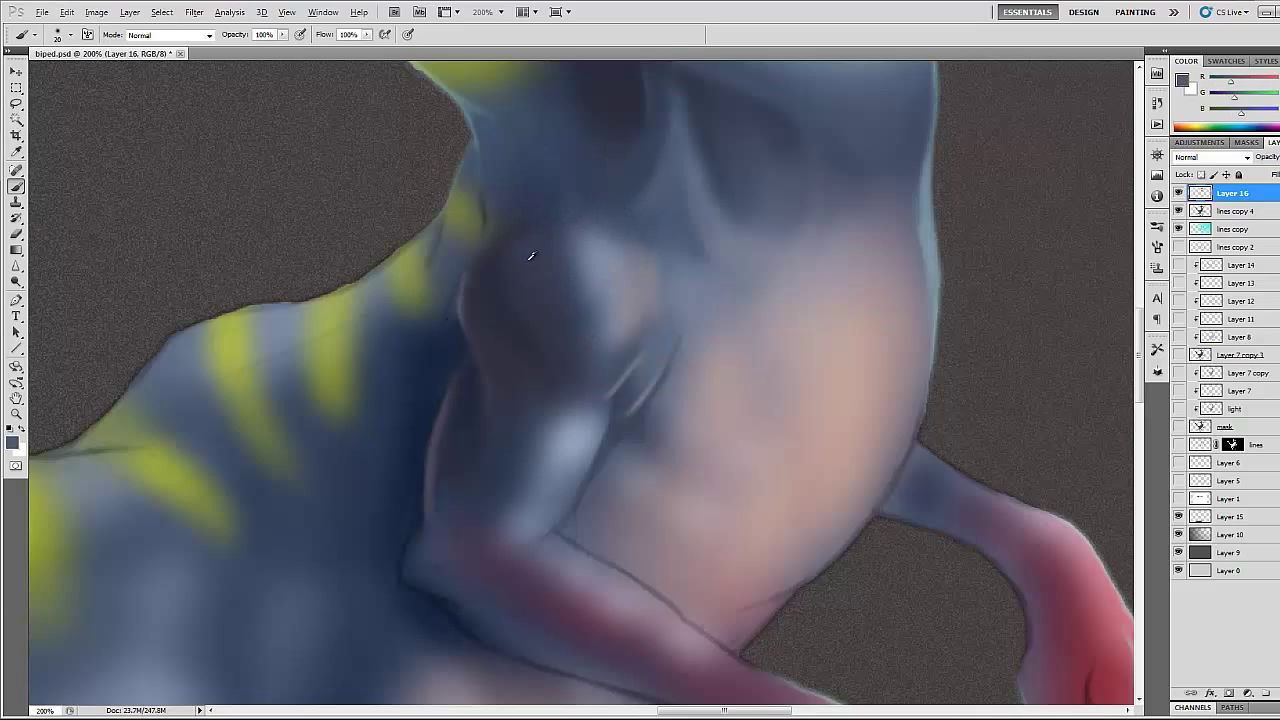
# Add a dark armpit crease, a light stroke down it, and a thin dark arm edge
pyautogui.keyDown('alt'); pyautogui.click(616, 369); pyautogui.keyUp('alt')
pyautogui.moveTo(626, 422)
pyautogui.mouseDown()
pyautogui.moveTo(605, 472)
pyautogui.moveTo(530, 545)
pyautogui.mouseUp()
pyautogui.keyDown('alt'); pyautogui.click(657, 426); pyautogui.keyUp('alt')
pyautogui.moveTo(591, 445); pyautogui.dragTo(568, 490)
pyautogui.keyDown('alt'); pyautogui.click(539, 485); pyautogui.keyUp('alt')
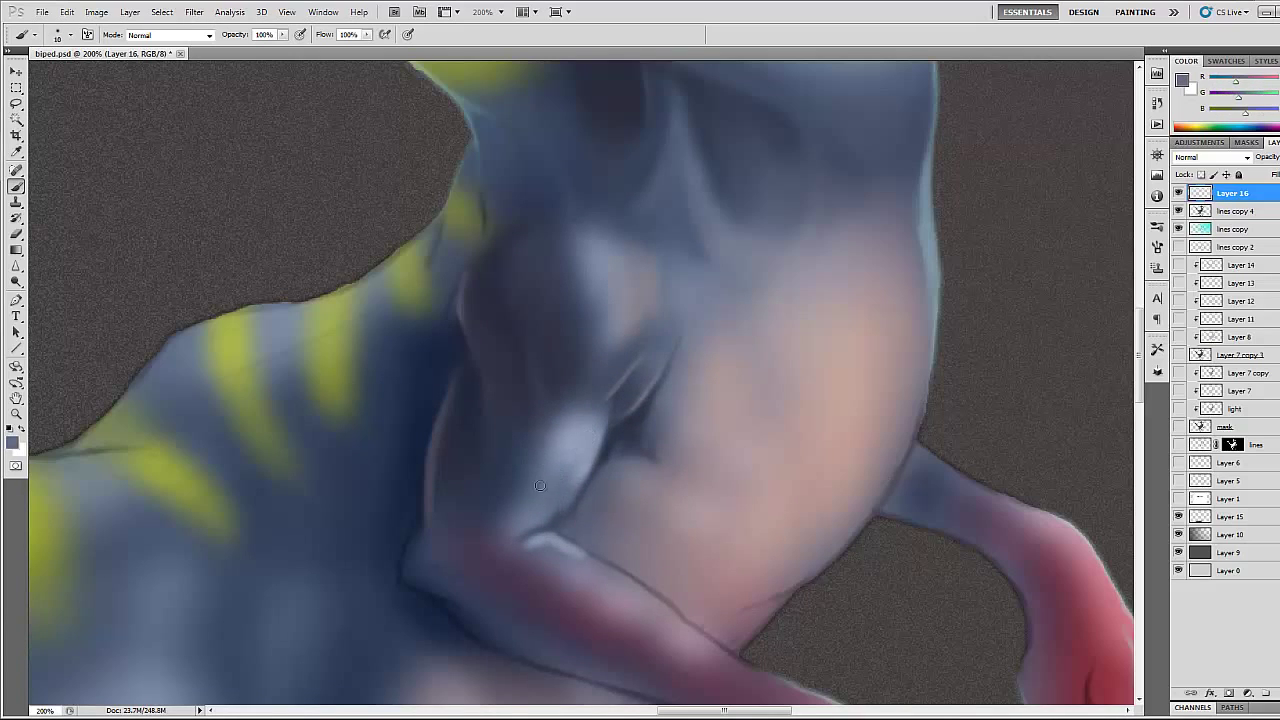
pyautogui.keyDown('alt'); pyautogui.click(467, 310); pyautogui.keyUp('alt')
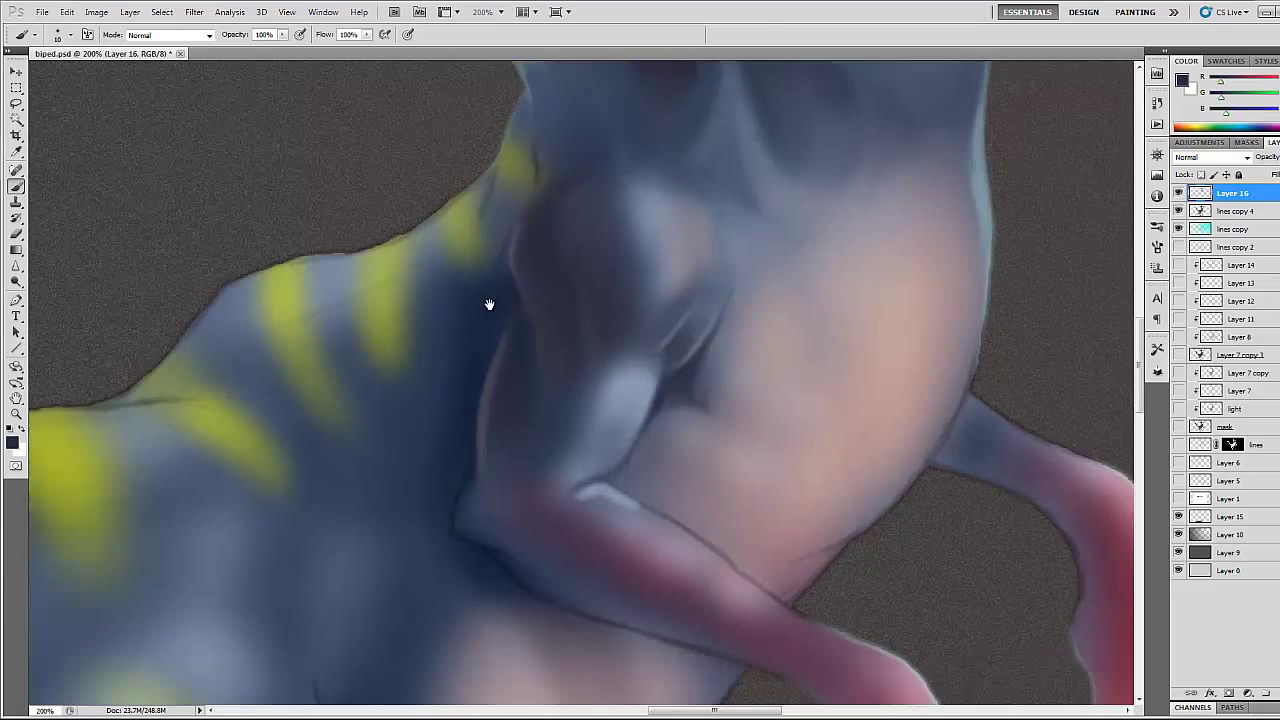
pyautogui.moveTo(440, 351); pyautogui.dragTo(537, 276)
# Paint dark navy strokes along the arm's lower edge
pyautogui.moveTo(540, 355); pyautogui.dragTo(529, 448)
pyautogui.keyDown('alt'); pyautogui.click(519, 204); pyautogui.keyUp('alt')
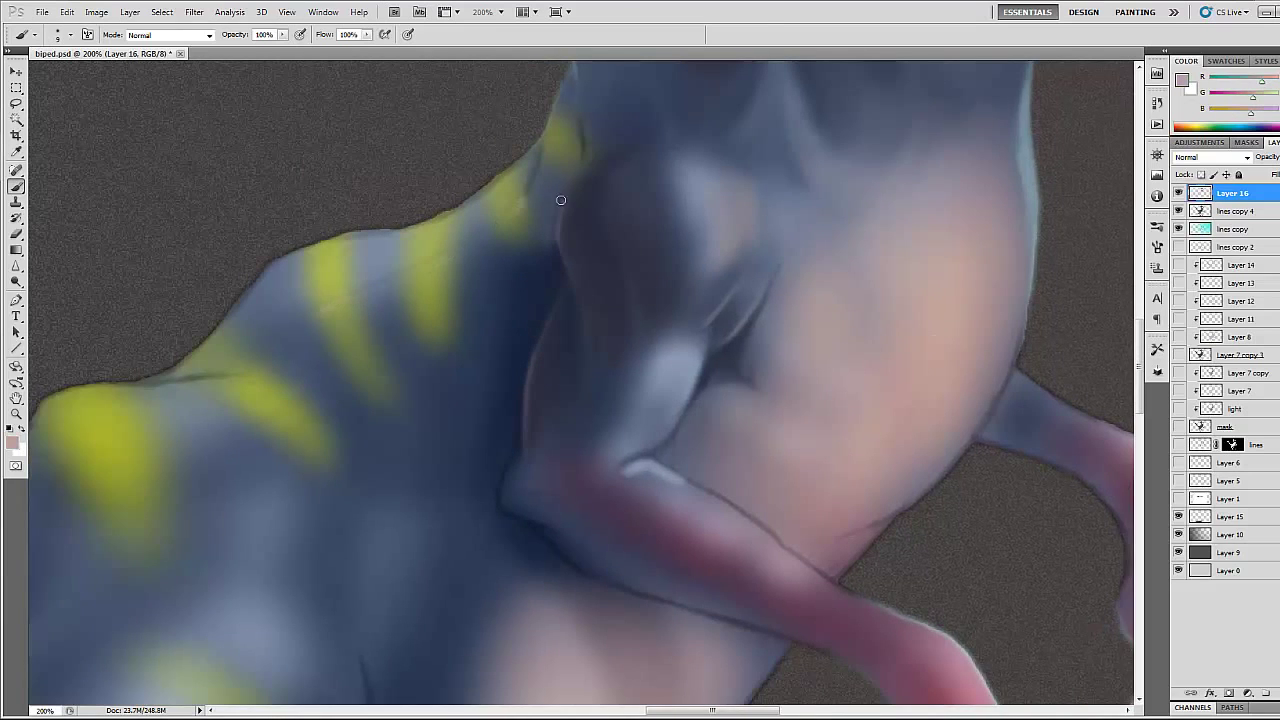
pyautogui.keyDown('alt'); pyautogui.click(554, 215); pyautogui.keyUp('alt')
pyautogui.keyDown('alt'); pyautogui.click(505, 494); pyautogui.keyUp('alt')
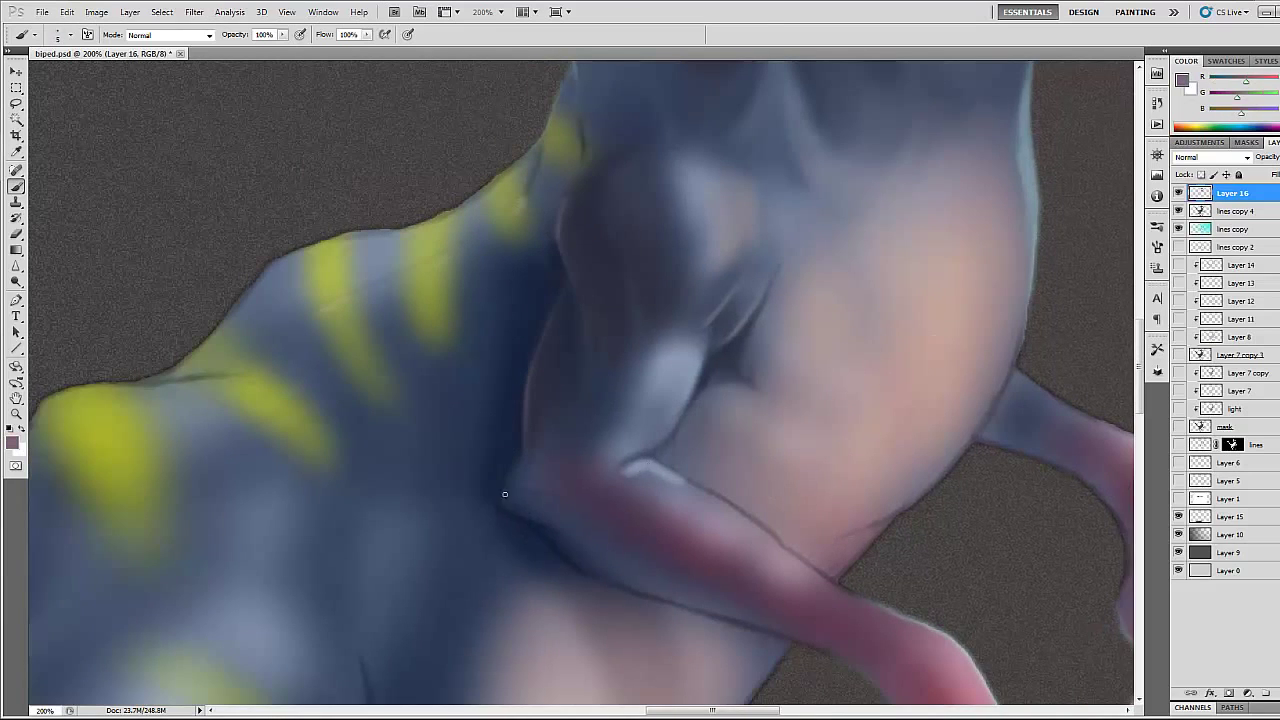
pyautogui.moveTo(510, 512); pyautogui.dragTo(656, 592)
# Lighten above the elbow, add a dark stroke under the arm, then zoom out
pyautogui.moveTo(650, 455)
pyautogui.mouseDown()
pyautogui.moveTo(520, 340)
pyautogui.moveTo(615, 395)
pyautogui.mouseUp()
pyautogui.keyDown('alt'); pyautogui.click(520, 340); pyautogui.keyUp('alt')
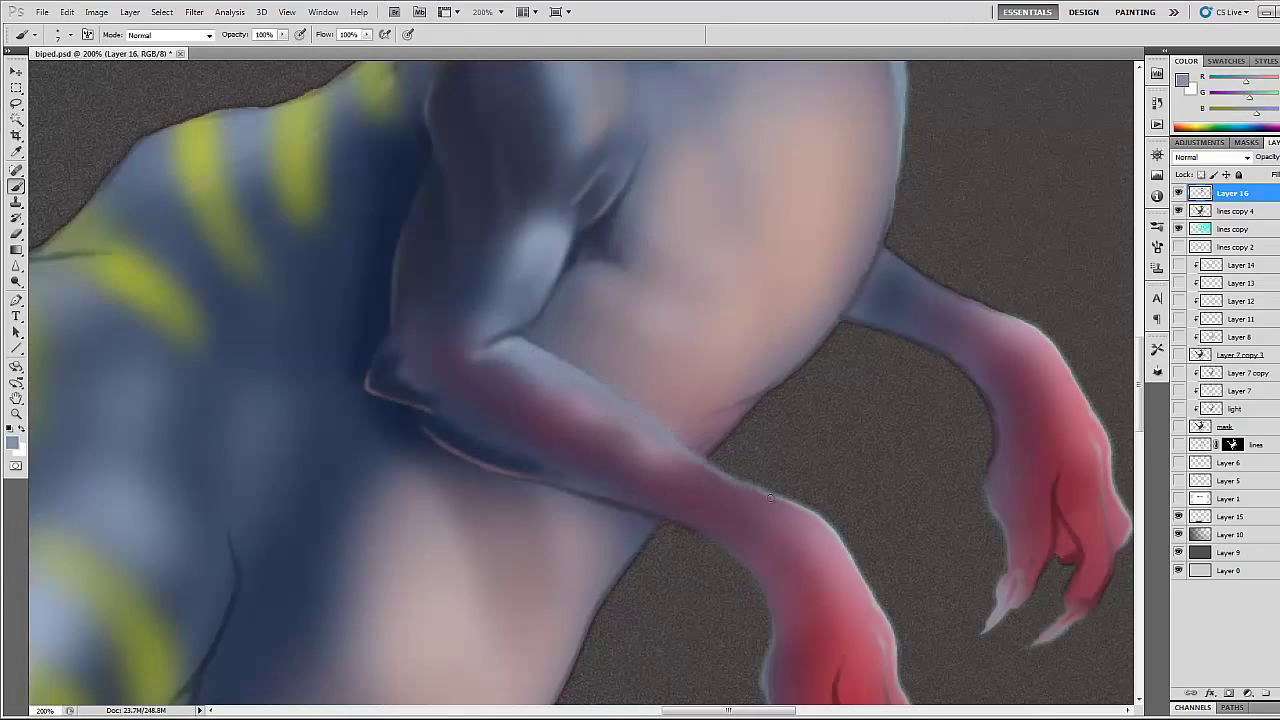
pyautogui.keyDown('alt'); pyautogui.click(481, 378); pyautogui.keyUp('alt')
pyautogui.moveTo(410, 338)
pyautogui.mouseDown()
pyautogui.moveTo(465, 370)
pyautogui.moveTo(463, 214)
pyautogui.moveTo(411, 309)
pyautogui.mouseUp()
pyautogui.keyDown('alt'); pyautogui.click(411, 309); pyautogui.keyUp('alt')
pyautogui.moveTo(670, 478); pyautogui.dragTo(566, 460)
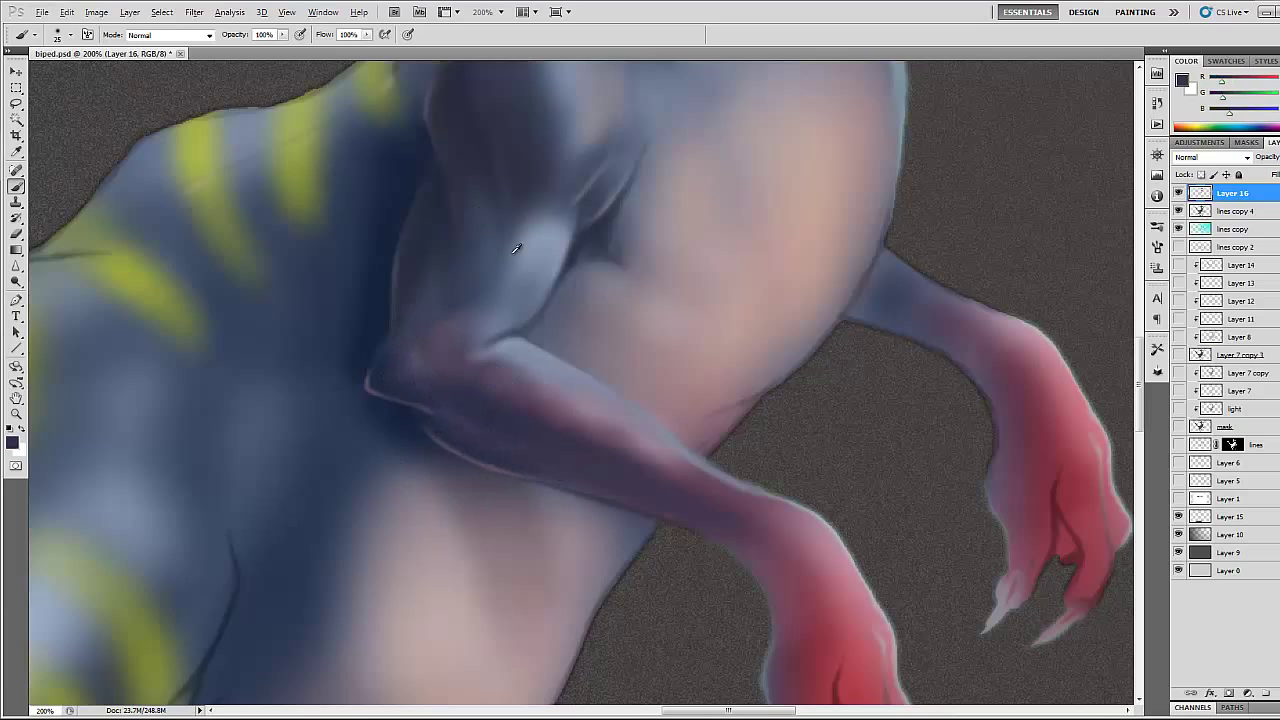
pyautogui.keyDown('alt'); pyautogui.click(509, 360); pyautogui.keyUp('alt')
pyautogui.moveTo(509, 360); pyautogui.dragTo(420, 349)
pyautogui.keyDown('alt'); pyautogui.click(564, 383); pyautogui.keyUp('alt')
pyautogui.keyDown('alt'); pyautogui.click(564, 383); pyautogui.keyUp('alt')
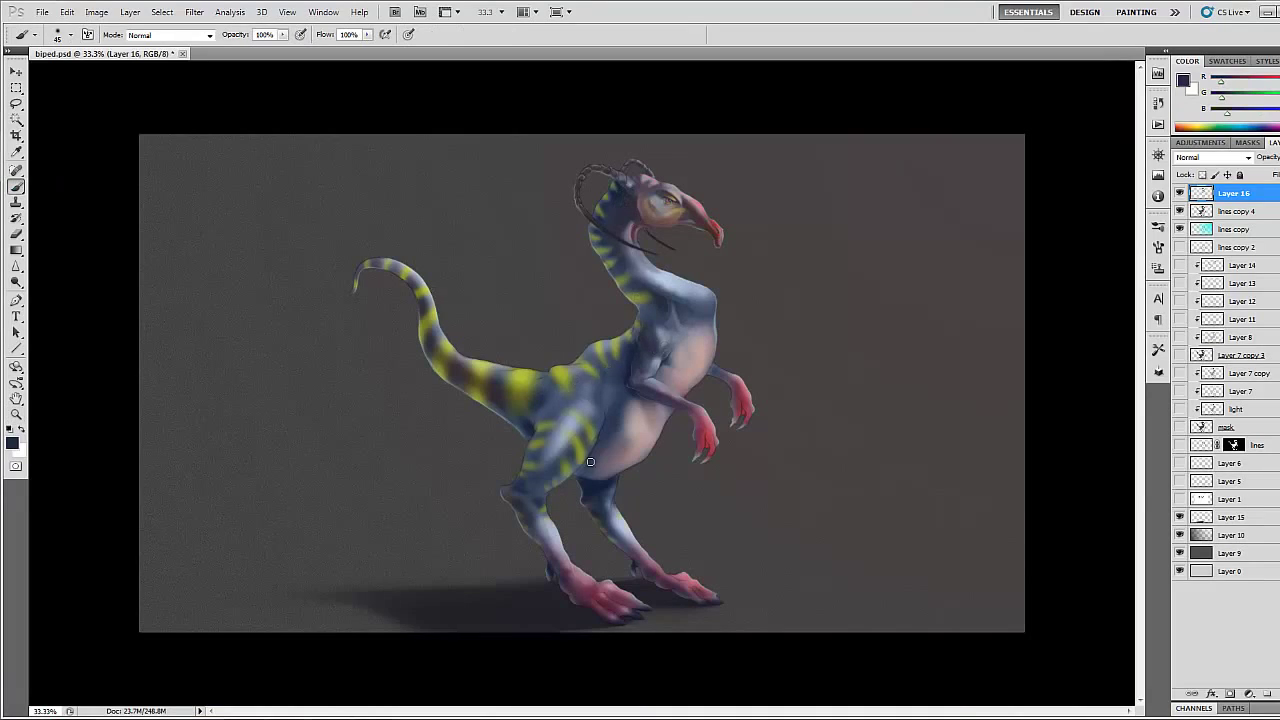
# At 100% zoom, soften the shading in the crease between belly and leg
pyautogui.moveTo(590, 462); pyautogui.dragTo(608, 486)
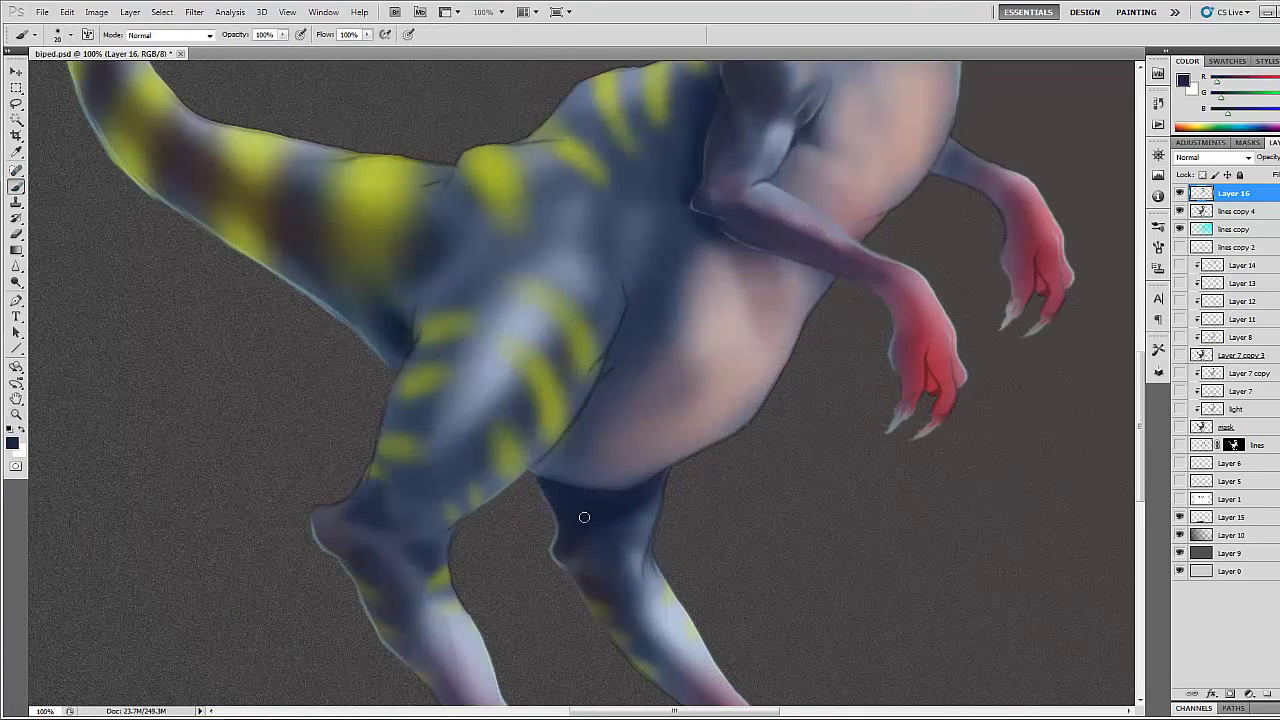
pyautogui.press('[')
pyautogui.keyDown('alt'); pyautogui.click(607, 369); pyautogui.keyUp('alt')
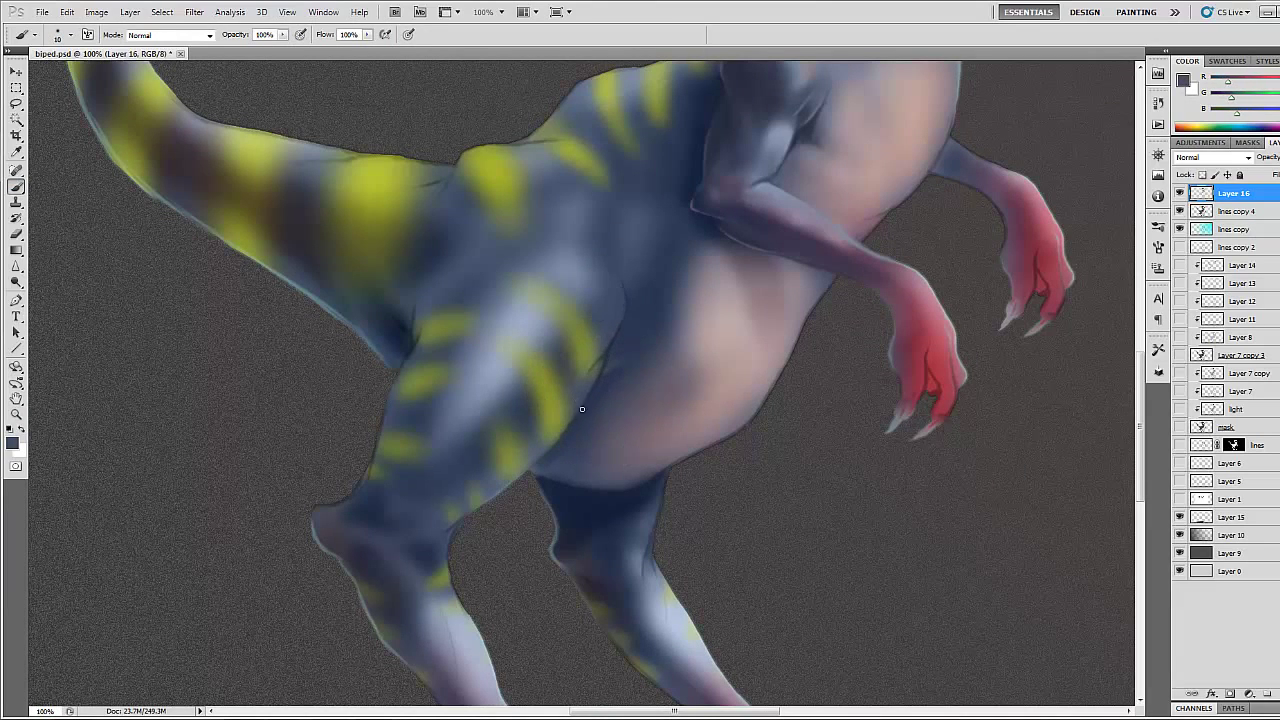
pyautogui.keyDown('alt'); pyautogui.click(609, 388); pyautogui.keyUp('alt')
pyautogui.press(']')
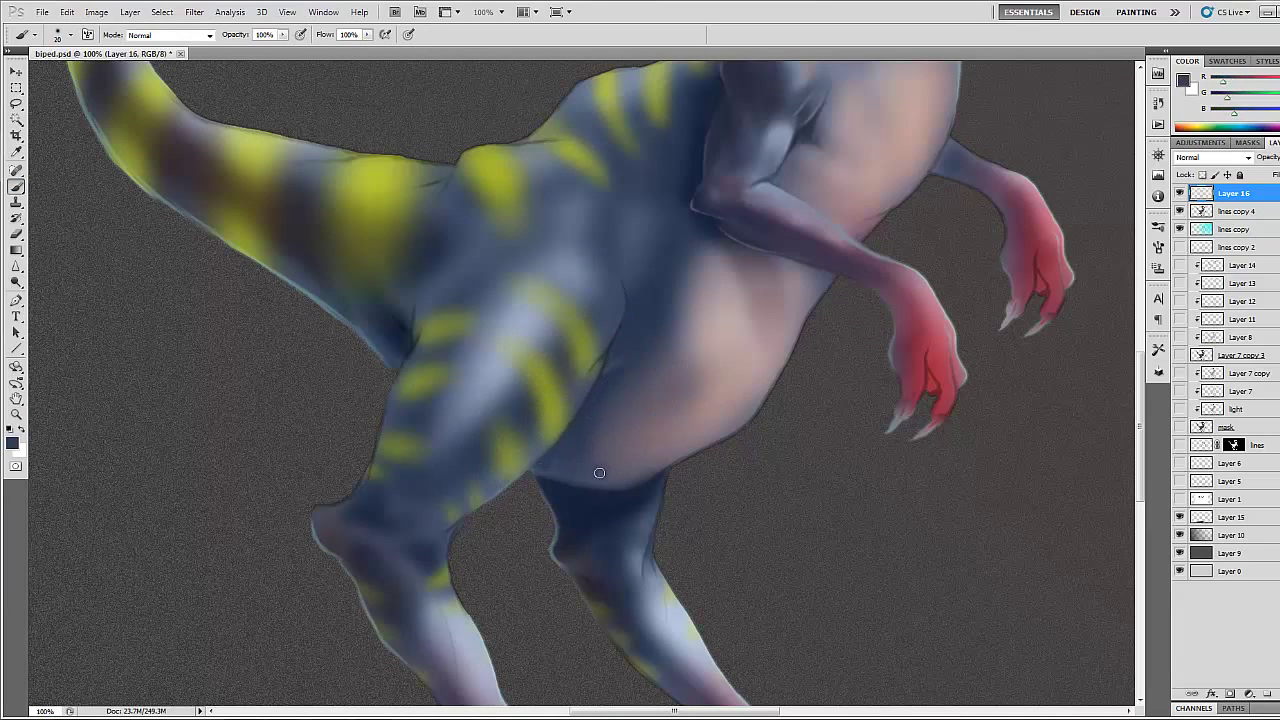
pyautogui.keyDown('alt'); pyautogui.click(645, 396); pyautogui.keyUp('alt')
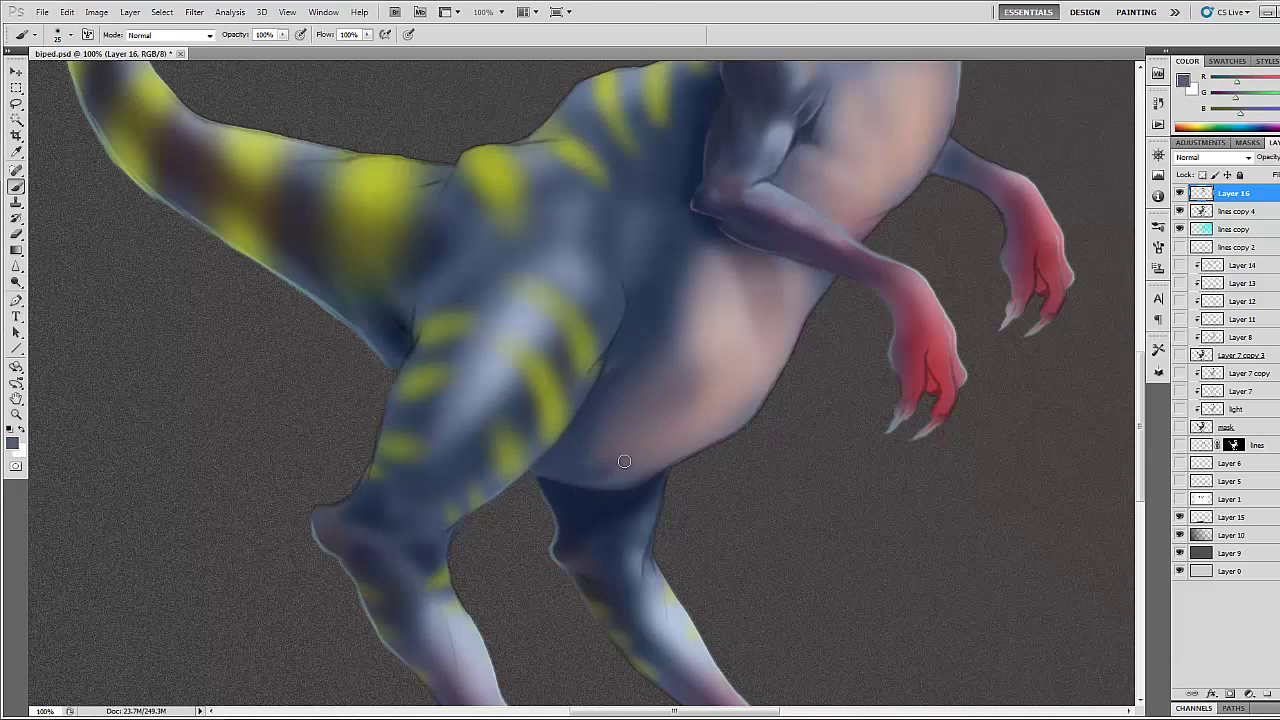
pyautogui.keyDown('alt'); pyautogui.click(709, 222); pyautogui.keyUp('alt')
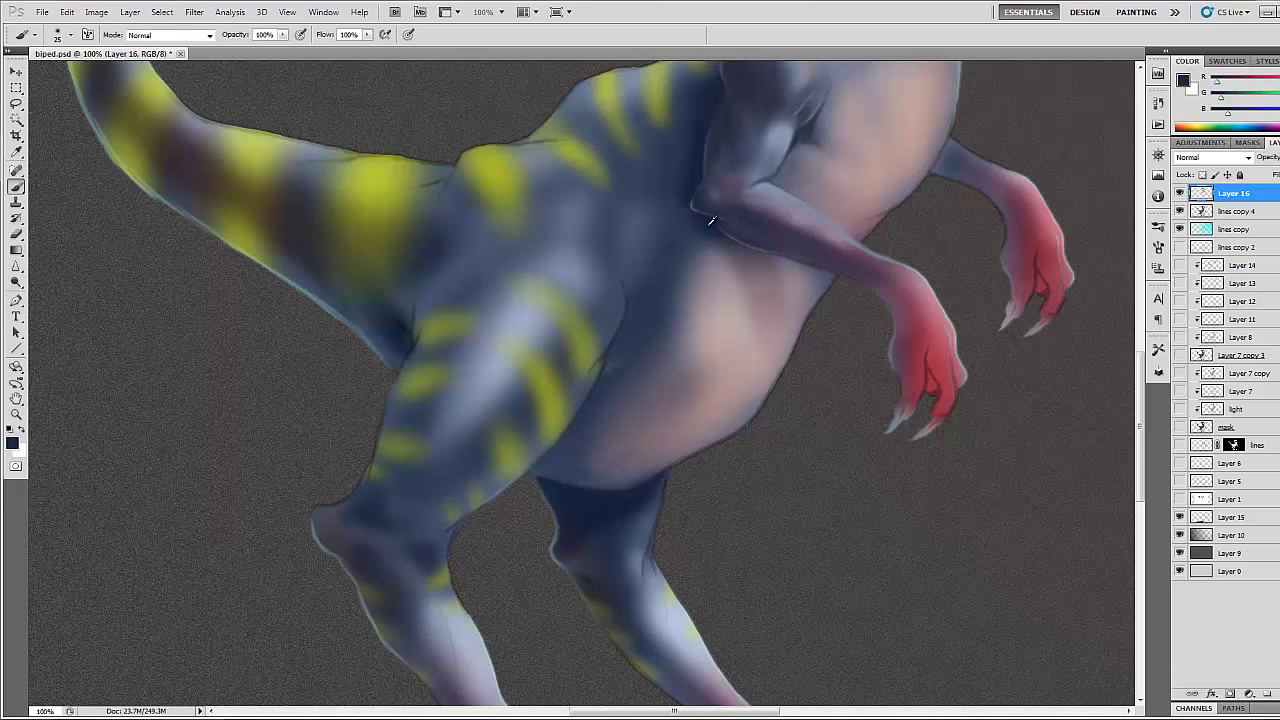
pyautogui.moveTo(640, 280); pyautogui.dragTo(580, 420)
pyautogui.keyDown('alt'); pyautogui.click(616, 316); pyautogui.keyUp('alt')
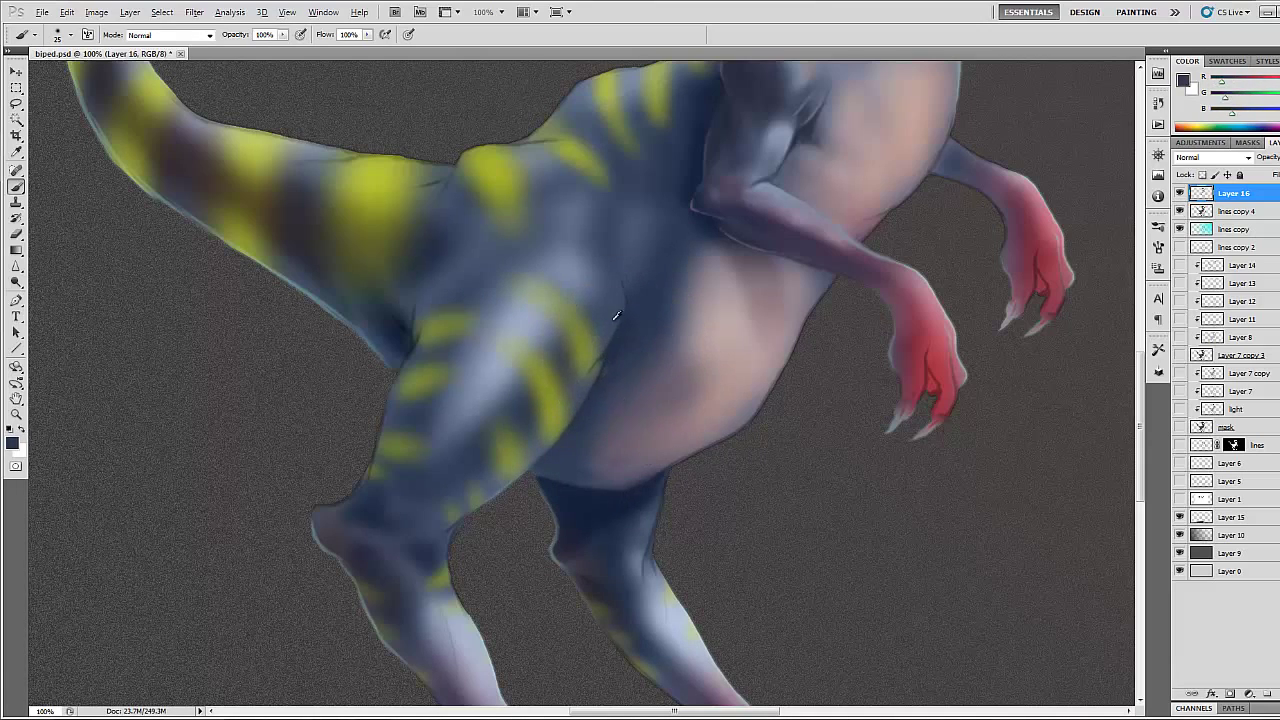
pyautogui.moveTo(720, 429); pyautogui.dragTo(596, 414)
pyautogui.press('[')
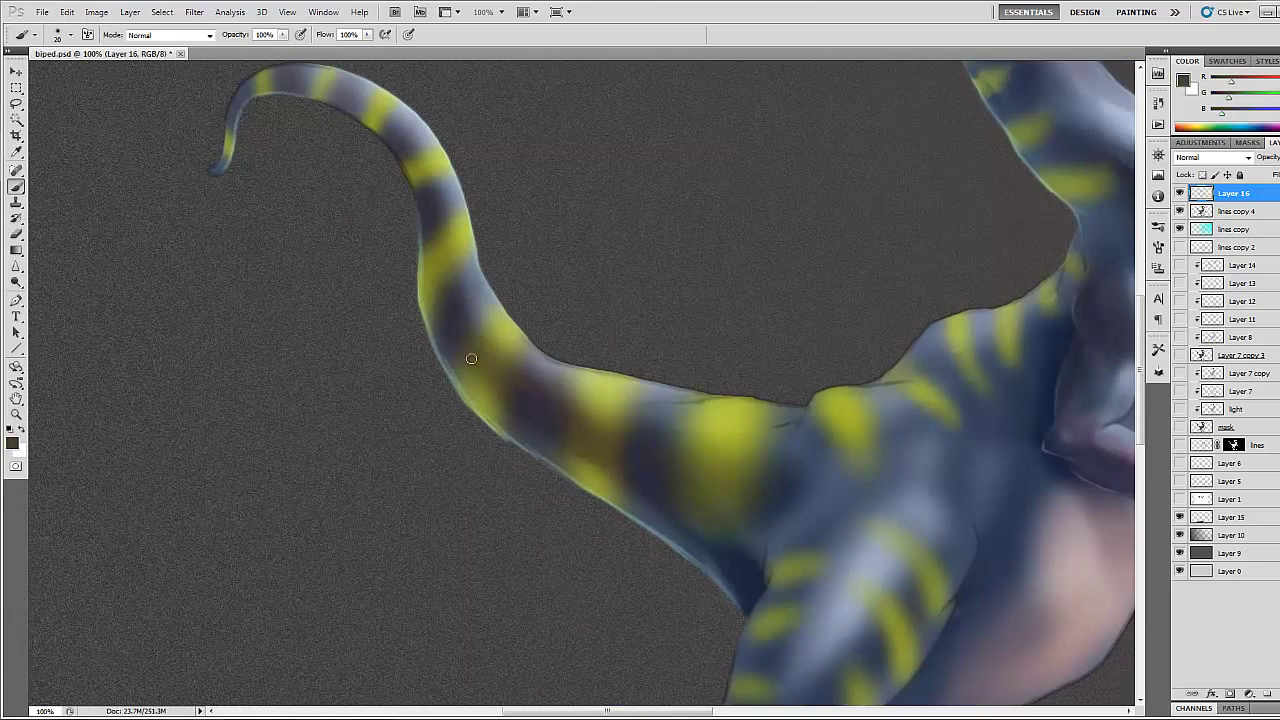
# Repaint the yellow stripe where the curled tail joins the body
pyautogui.moveTo(453, 297); pyautogui.dragTo(487, 384)
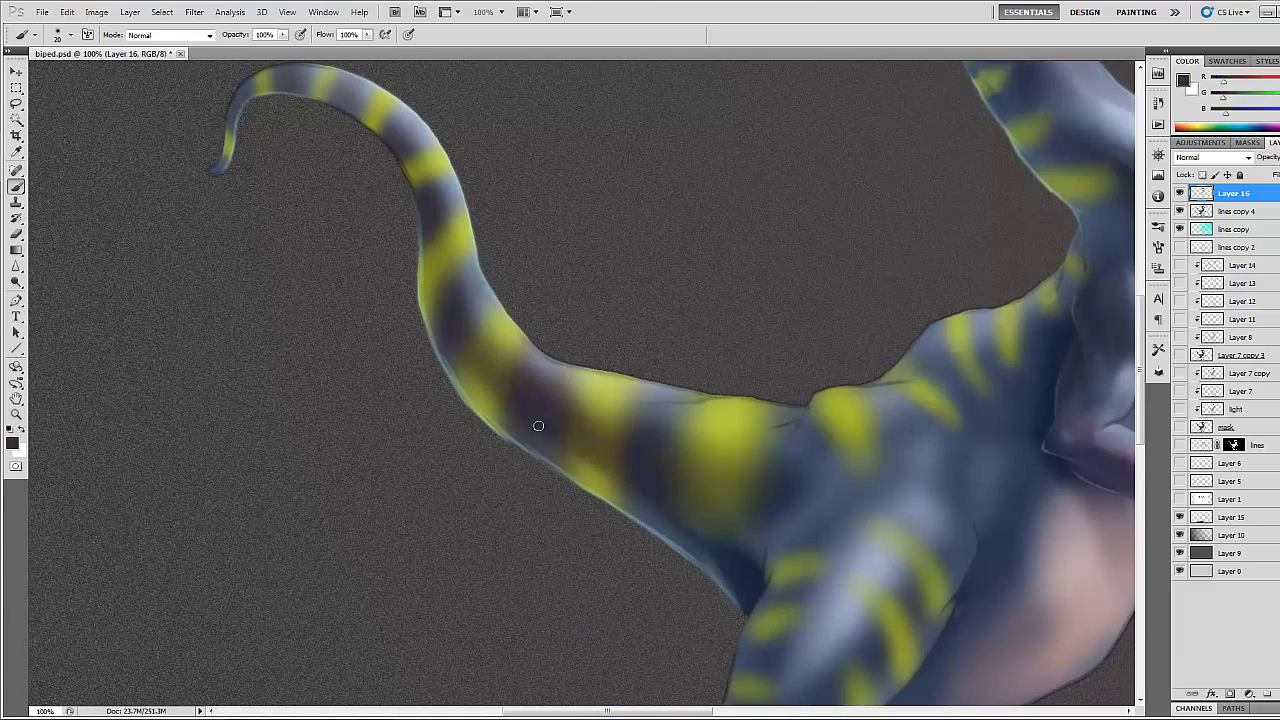
pyautogui.press(']')
pyautogui.keyDown('alt'); pyautogui.click(486, 352); pyautogui.keyUp('alt')
pyautogui.press('[')
pyautogui.press('[')
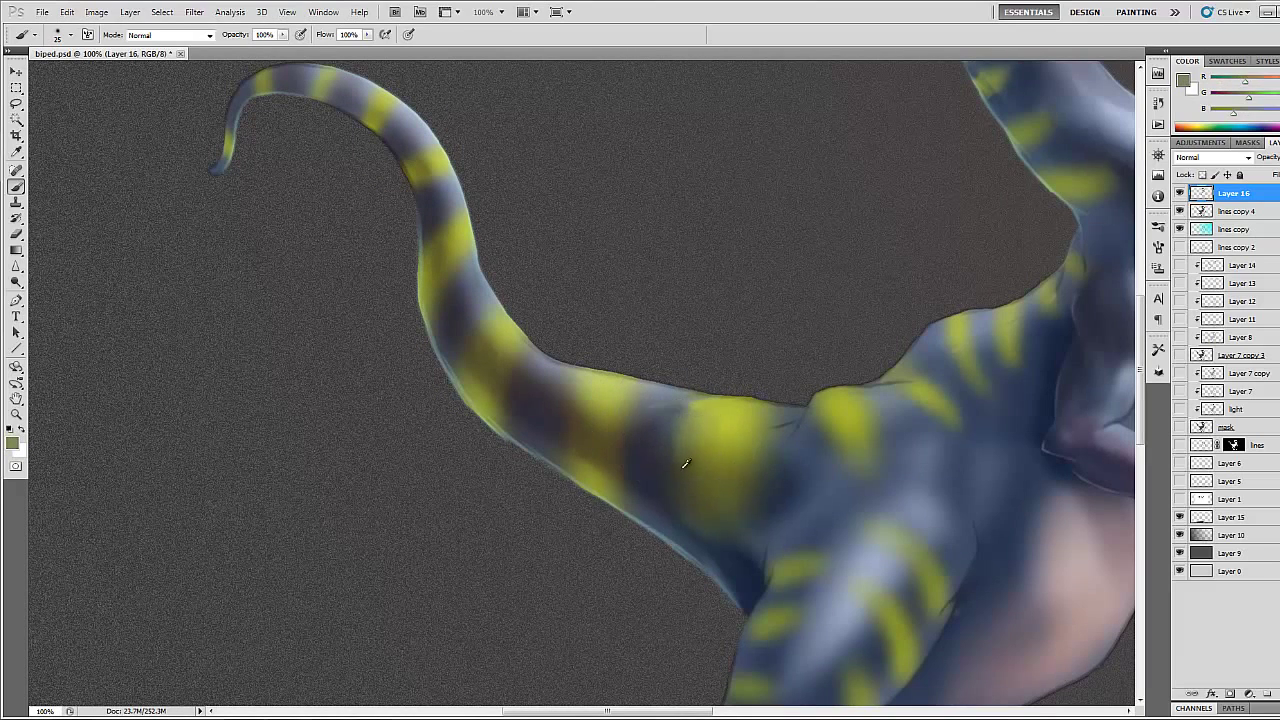
pyautogui.moveTo(700, 423); pyautogui.dragTo(700, 471)
pyautogui.press(']')
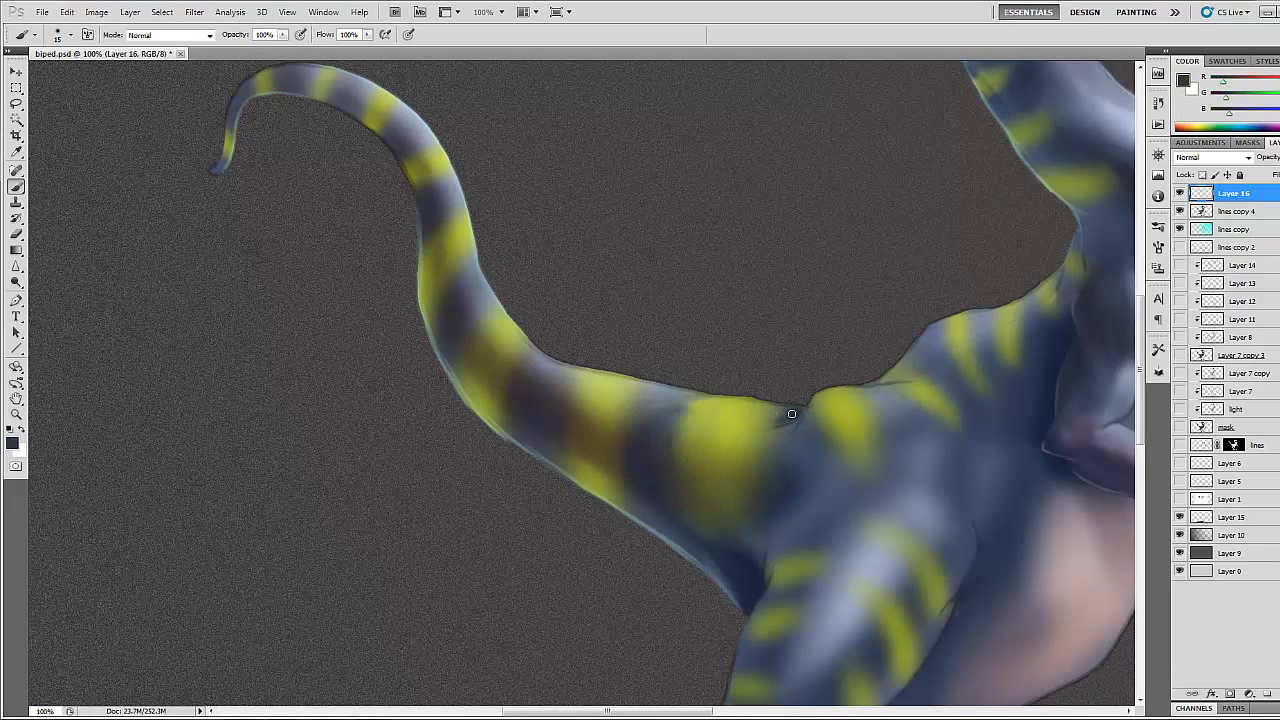
pyautogui.keyDown('alt'); pyautogui.click(780, 416); pyautogui.keyUp('alt')
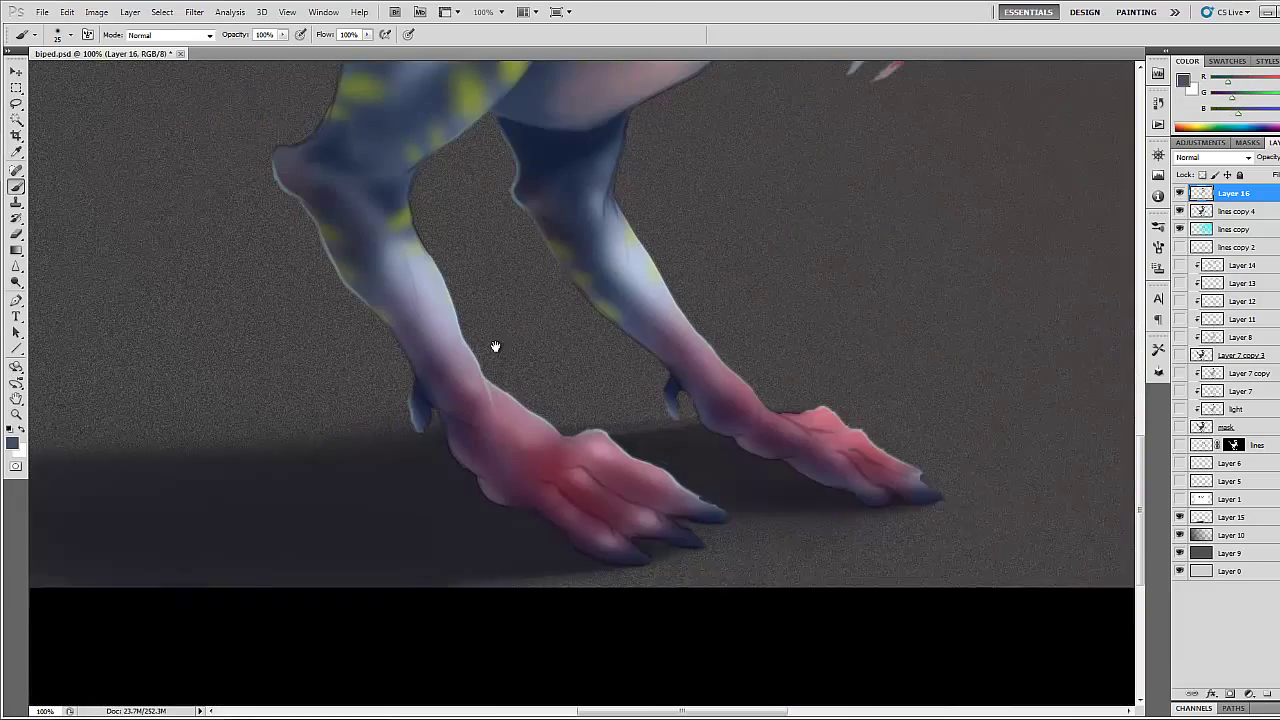
# Shade the left foot and its claws dark red, resampling several reds from both feet
pyautogui.press(']')
pyautogui.moveTo(557, 534)
pyautogui.mouseDown()
pyautogui.moveTo(586, 500)
pyautogui.moveTo(502, 496)
pyautogui.mouseUp()
pyautogui.moveTo(643, 553)
pyautogui.mouseDown()
pyautogui.moveTo(700, 543)
pyautogui.moveTo(587, 567)
pyautogui.mouseUp()
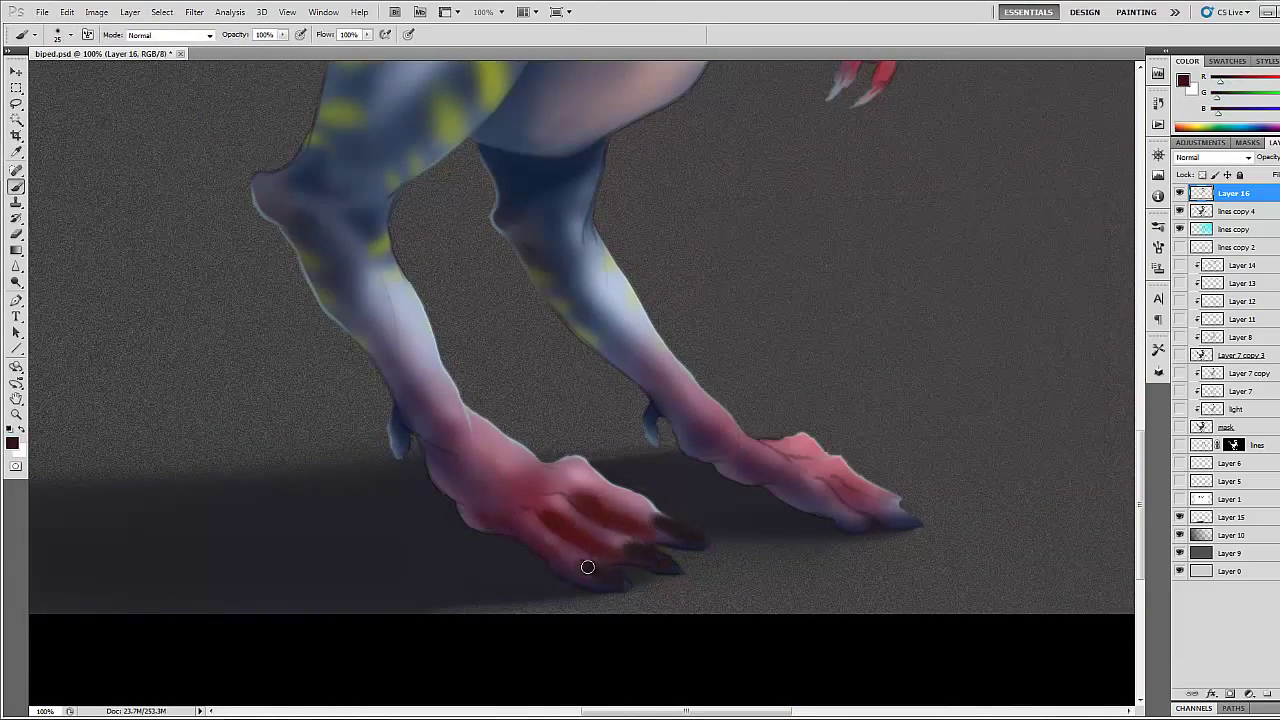
pyautogui.keyDown('alt'); pyautogui.click(624, 548); pyautogui.keyUp('alt')
pyautogui.press('[')
pyautogui.press('[')
pyautogui.press('[')
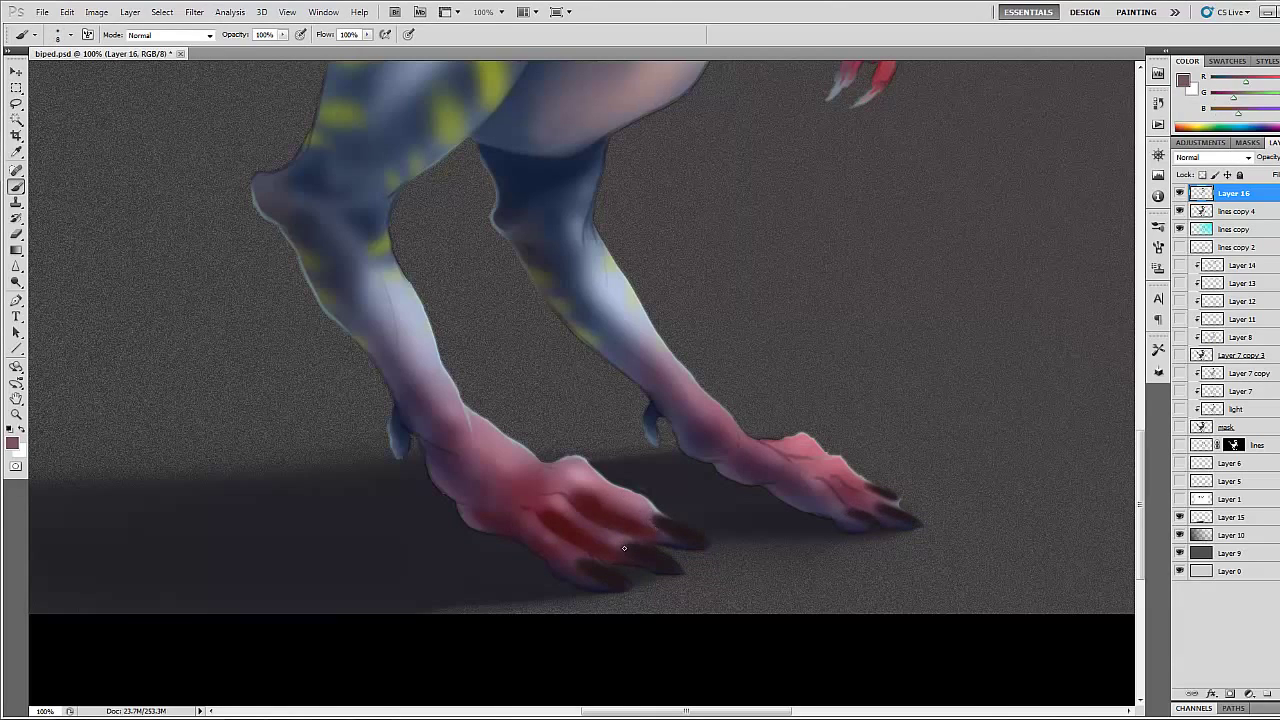
pyautogui.keyDown('alt'); pyautogui.click(859, 524); pyautogui.keyUp('alt')
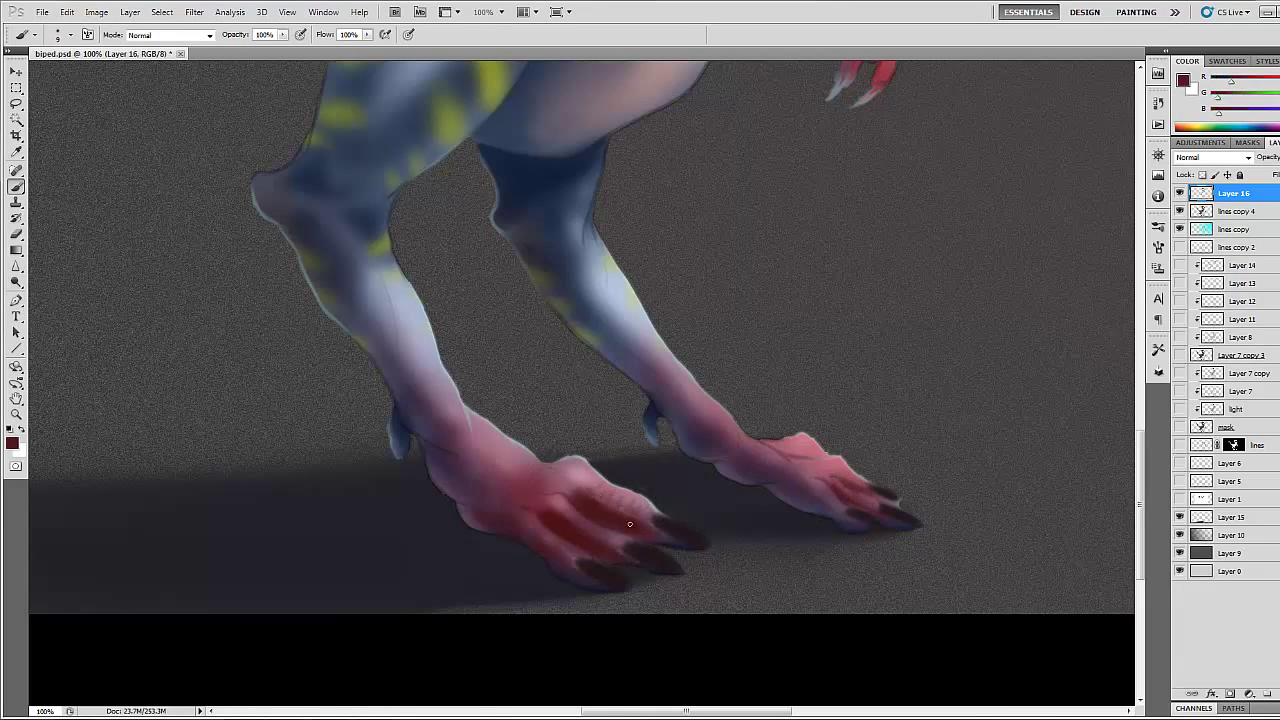
pyautogui.keyDown('alt'); pyautogui.click(575, 535); pyautogui.keyUp('alt')
pyautogui.keyDown('alt'); pyautogui.click(645, 556); pyautogui.keyUp('alt')
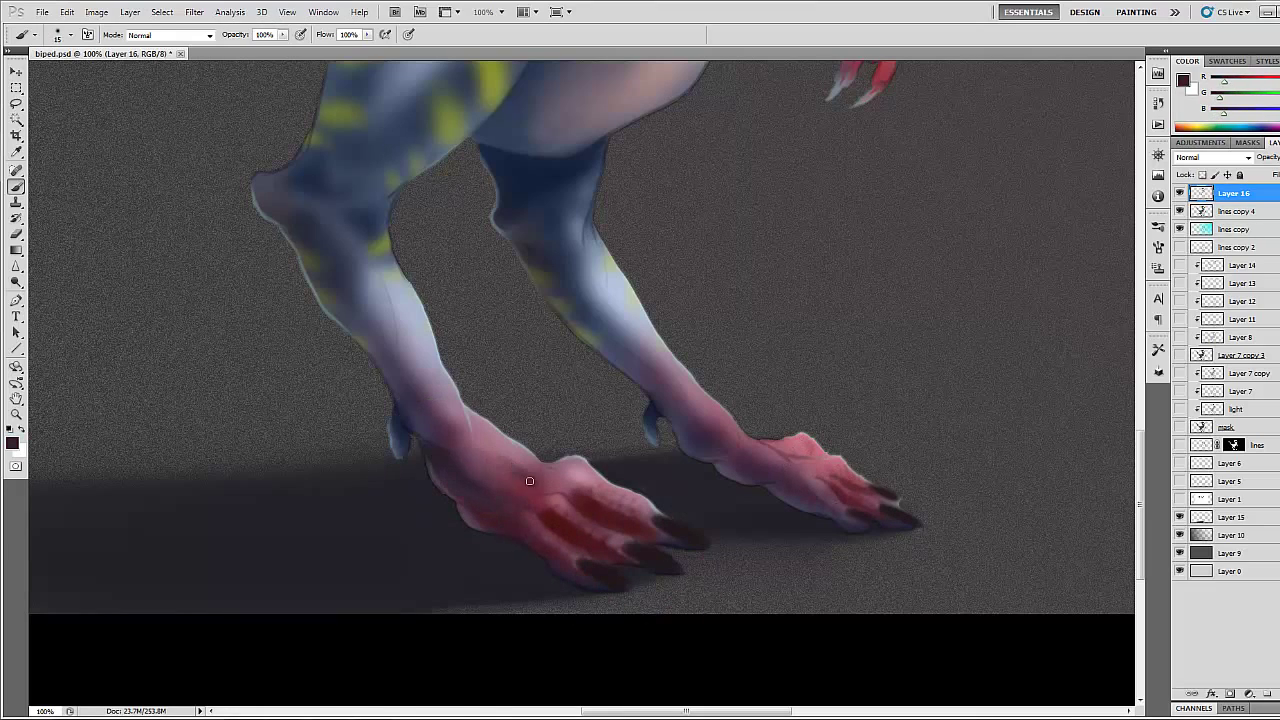
pyautogui.keyDown('alt'); pyautogui.click(529, 481); pyautogui.keyUp('alt')
pyautogui.keyDown('alt'); pyautogui.click(391, 419); pyautogui.keyUp('alt')
pyautogui.scroll(5, 495, 447)
pyautogui.moveTo(580, 334); pyautogui.dragTo(705, 487)
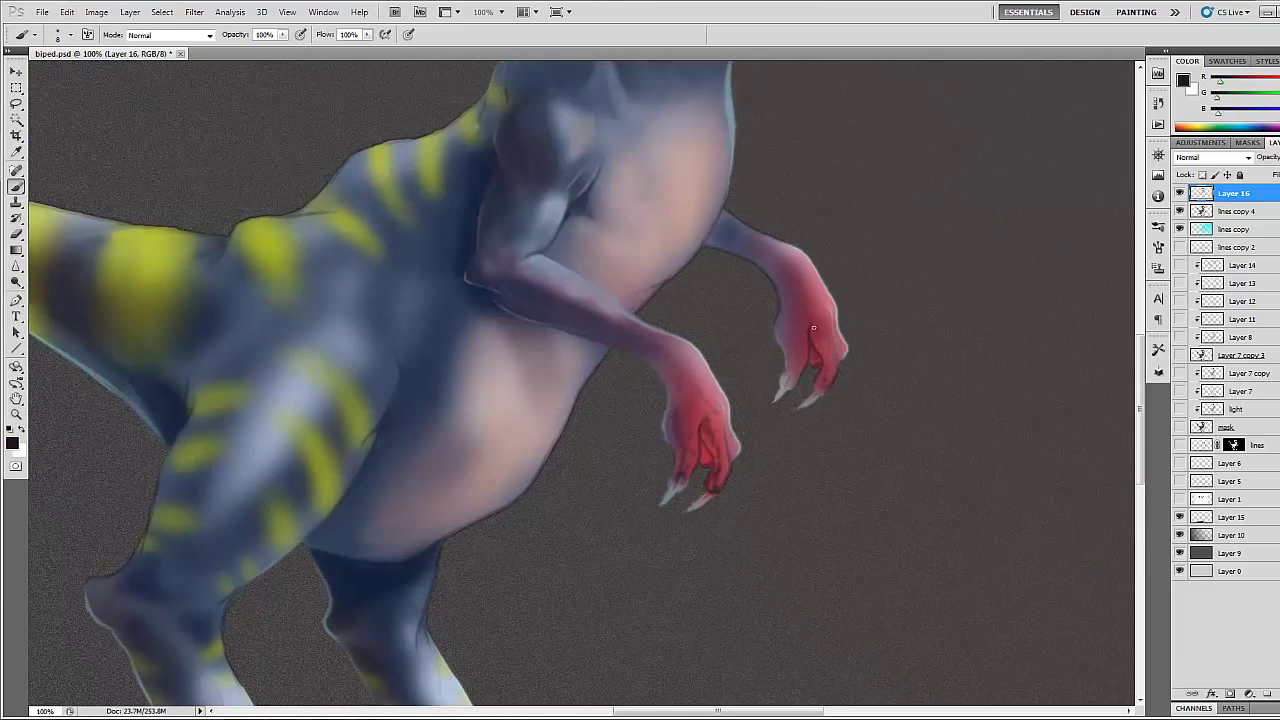
# Sample a few colours, then zoom out to 33.3% to see the whole creature
pyautogui.keyDown('alt'); pyautogui.click(716, 485); pyautogui.keyUp('alt')
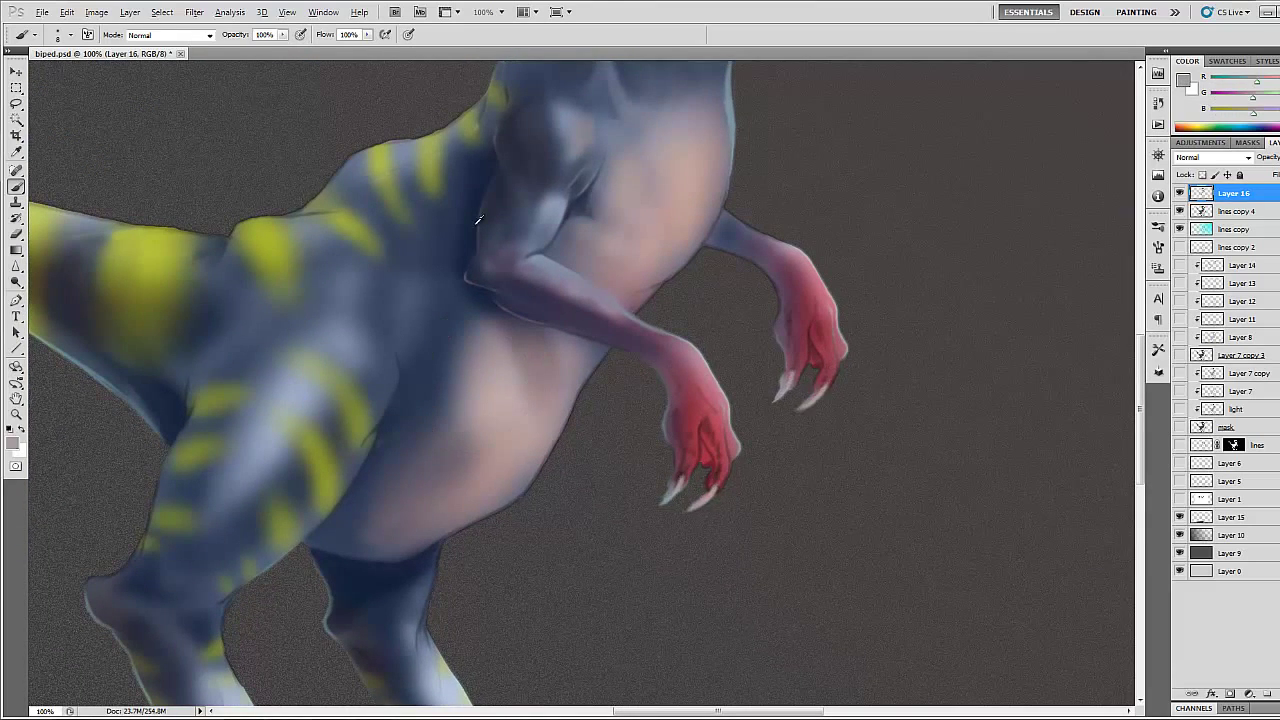
pyautogui.keyDown('alt'); pyautogui.click(773, 401); pyautogui.keyUp('alt')
pyautogui.keyDown('alt'); pyautogui.click(720, 224); pyautogui.keyUp('alt')
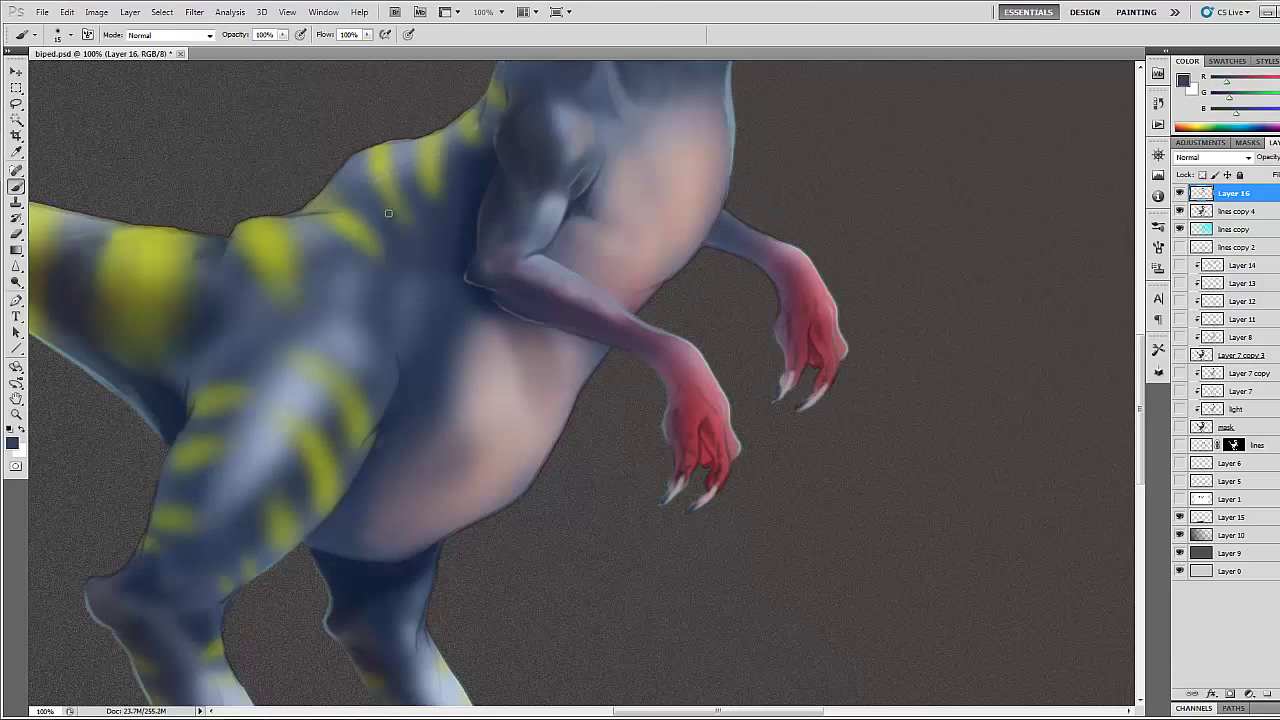
pyautogui.keyDown('alt'); pyautogui.click(497, 247); pyautogui.keyUp('alt')
pyautogui.moveTo(460, 213); pyautogui.dragTo(585, 281)
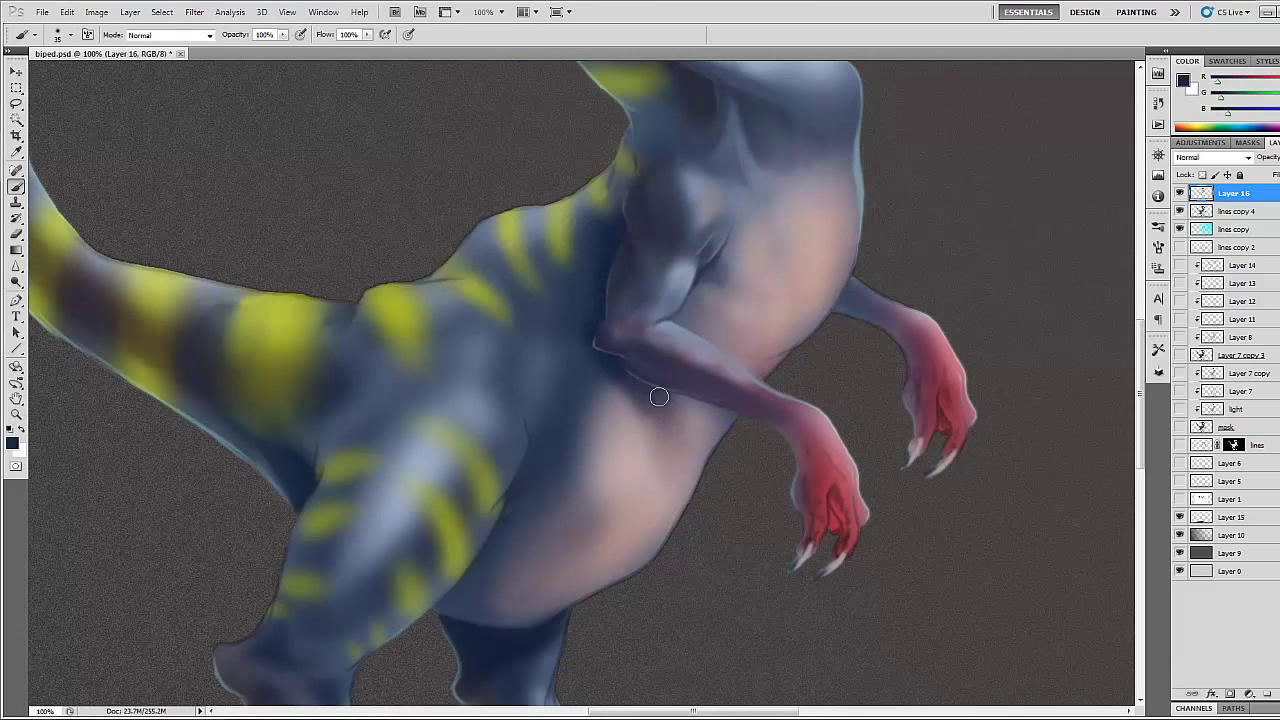
pyautogui.scroll(-5, 659, 397)
pyautogui.hotkey('ctrl', '-')
pyautogui.hotkey('ctrl', '-')
pyautogui.hotkey('ctrl', '-')
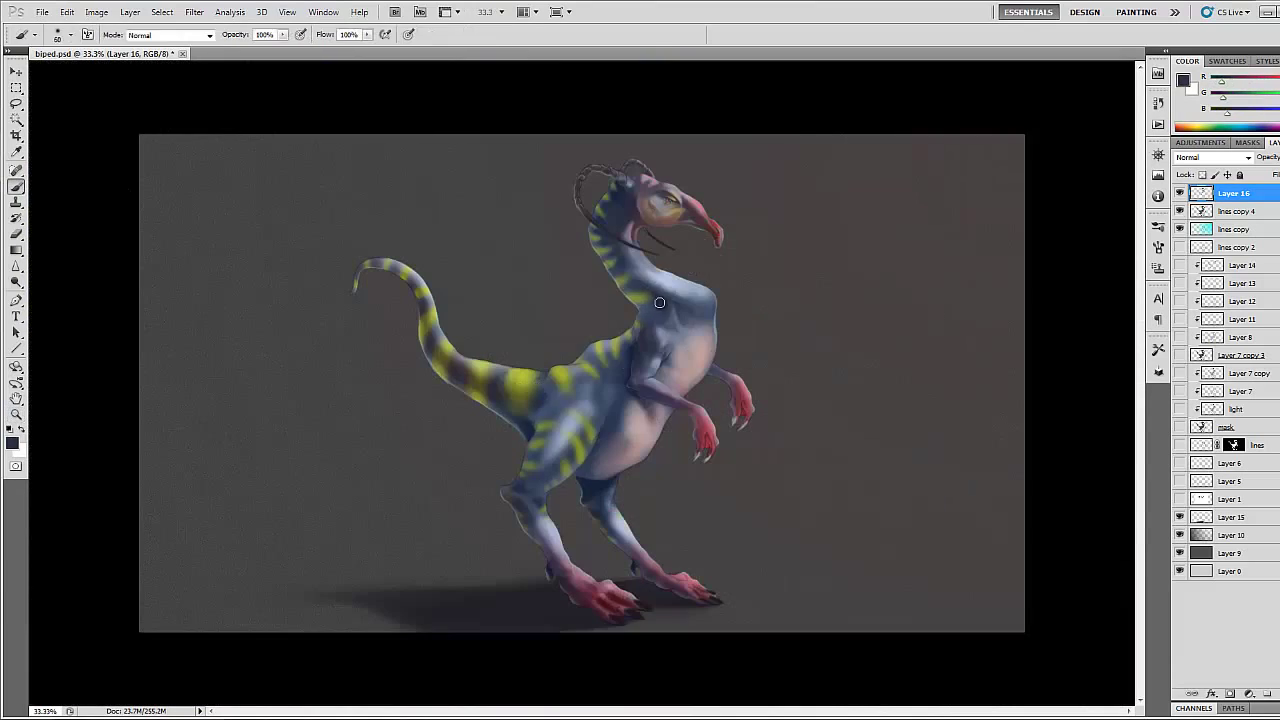
# Sample lighter chest and body tones, then duplicate the current paint layer
pyautogui.keyDown('alt'); pyautogui.click(674, 415); pyautogui.keyUp('alt')
pyautogui.keyDown('alt'); pyautogui.click(651, 359); pyautogui.keyUp('alt')
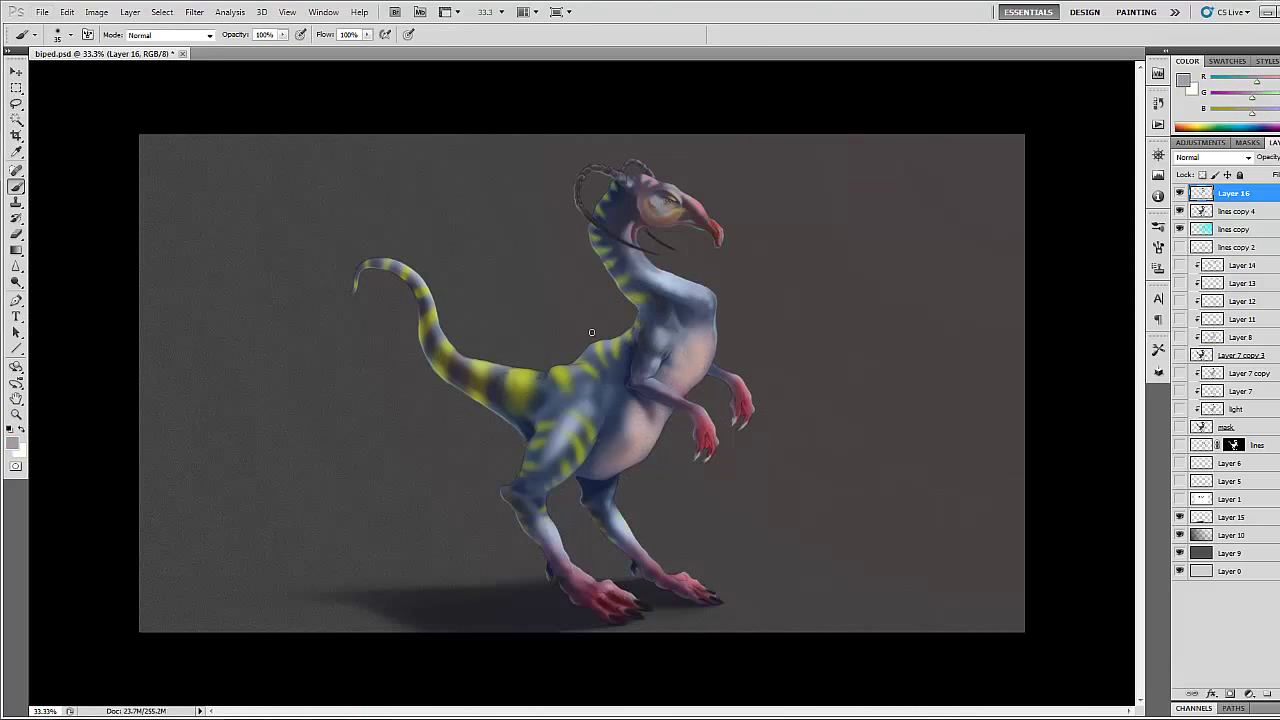
pyautogui.hotkey('ctrl', 'j')
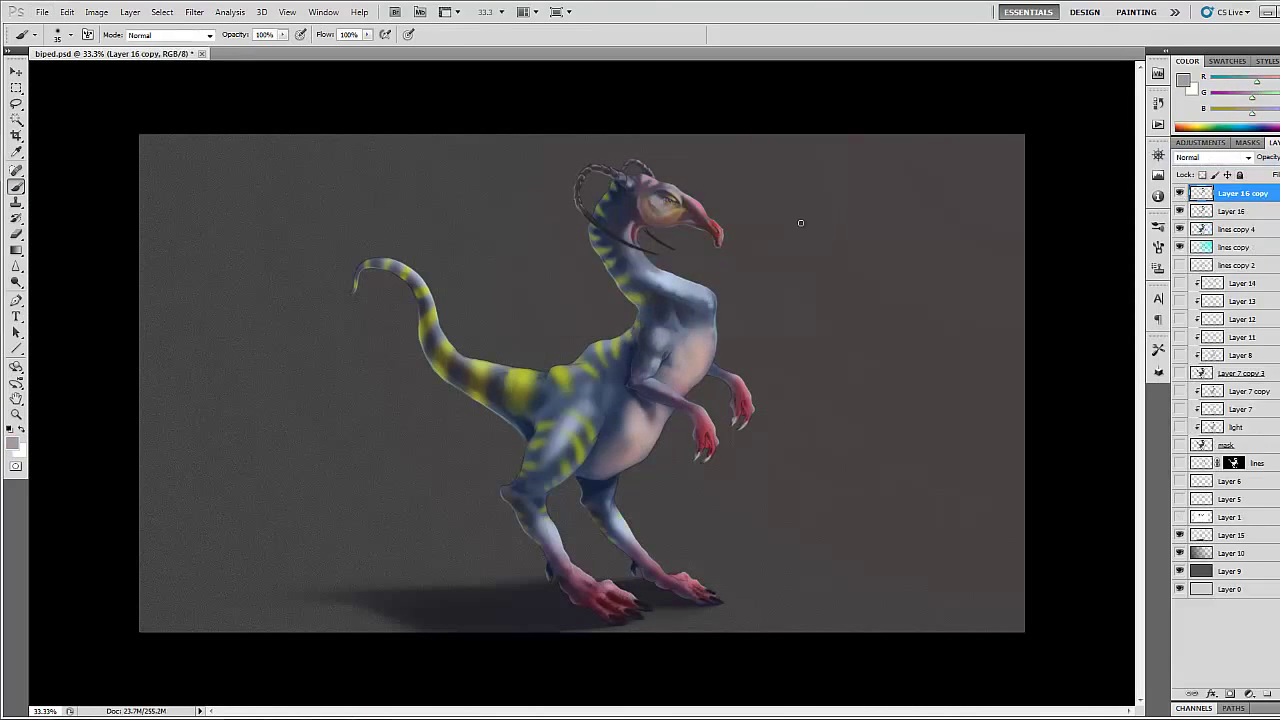
pyautogui.press('e')
# Merge visible layers into lines copy 5 and preview Variations without changing colours
pyautogui.rightClick(1240, 193)
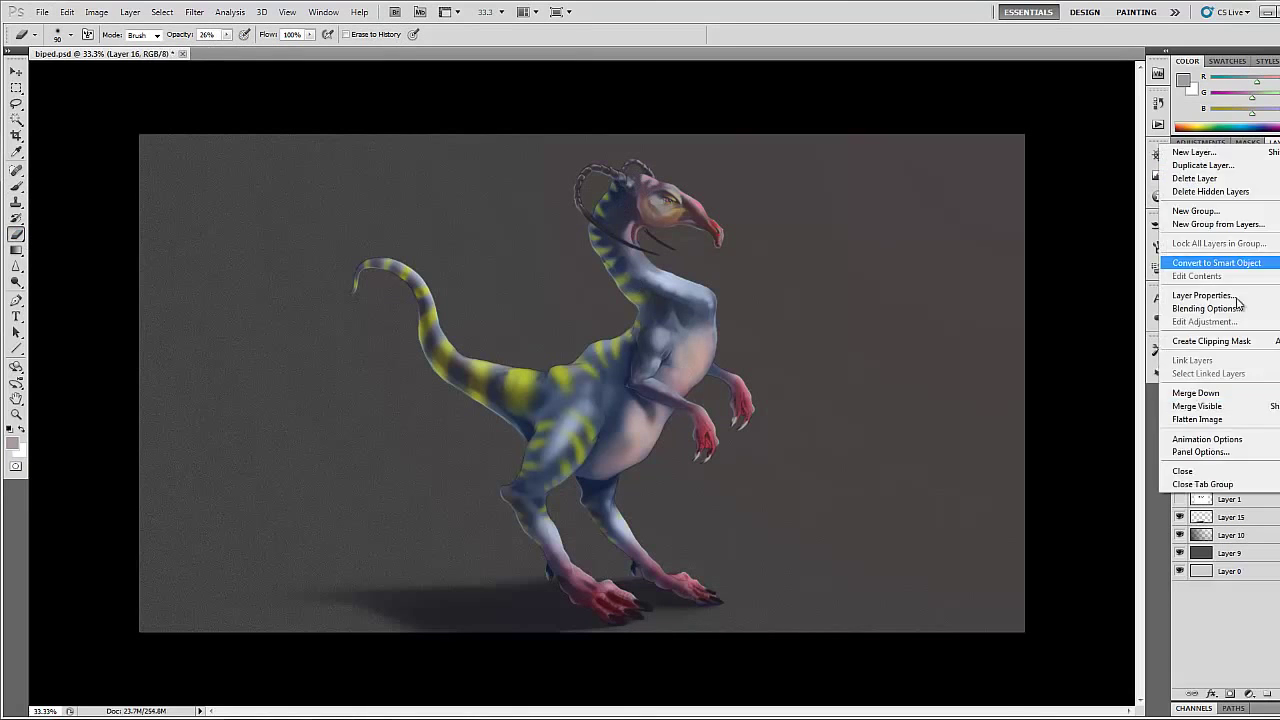
pyautogui.click(1140, 251)
pyautogui.click(96, 12)
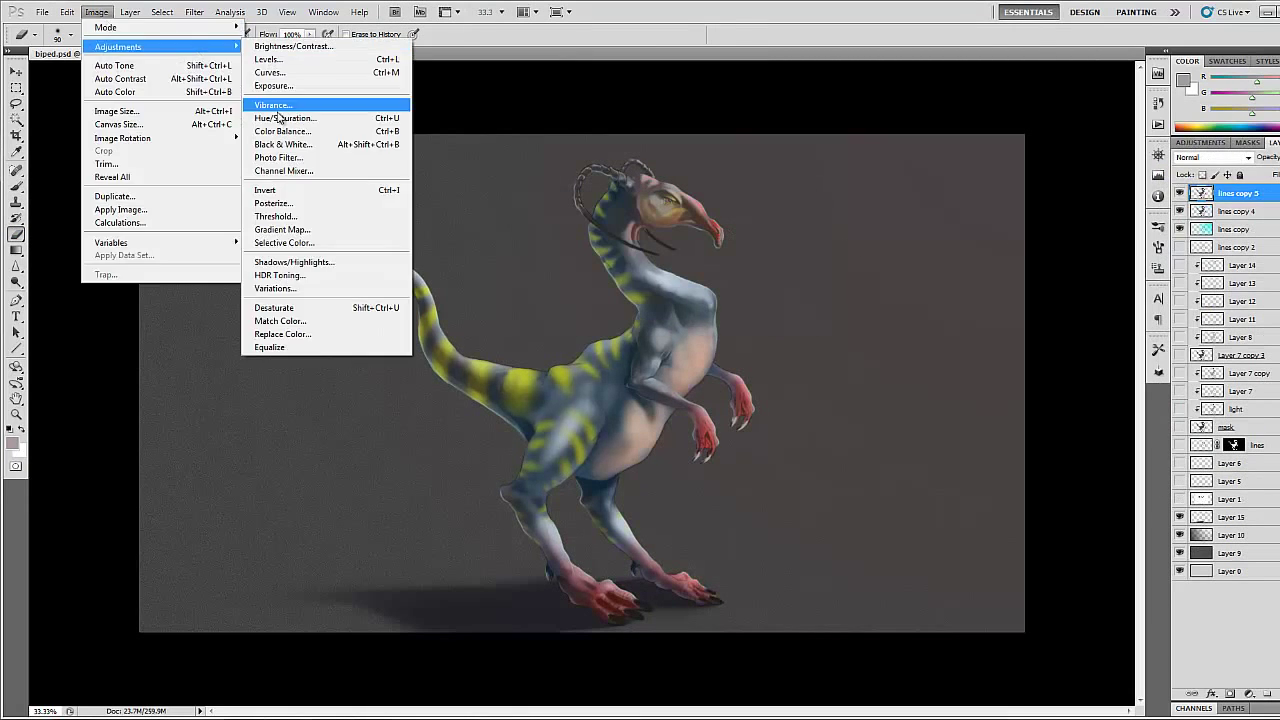
pyautogui.click(290, 340)
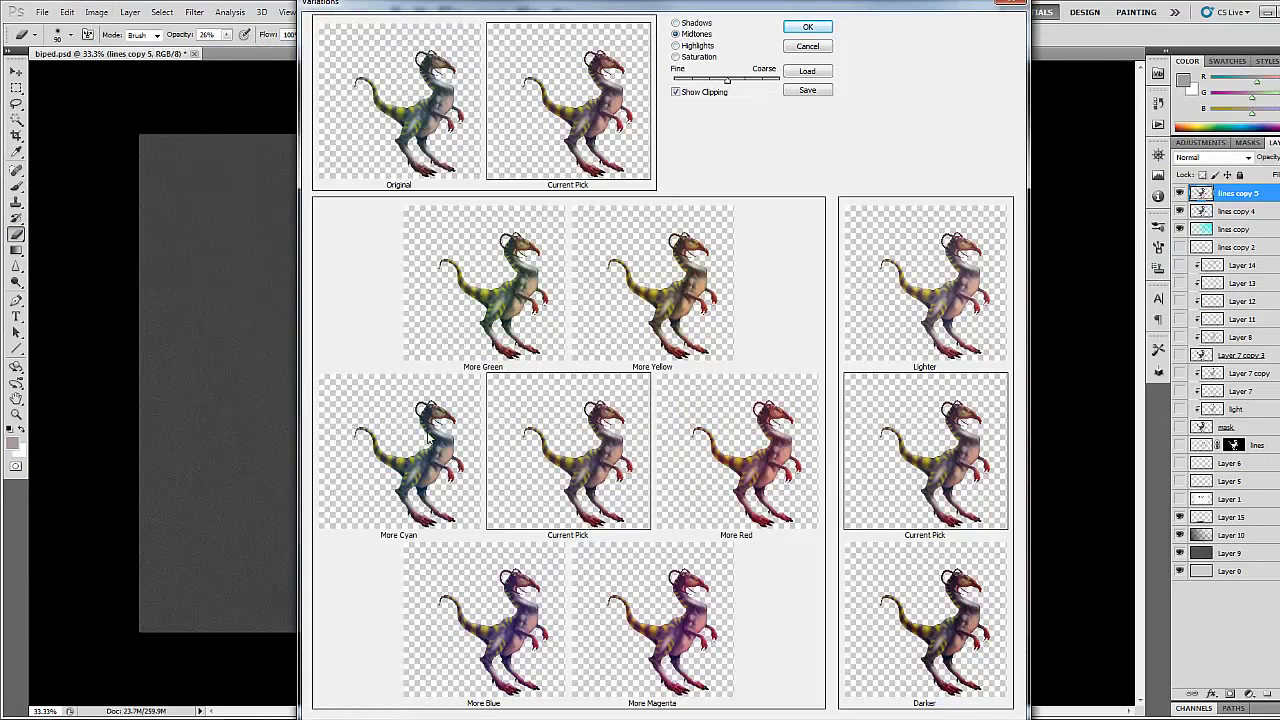
pyautogui.press('Escape')
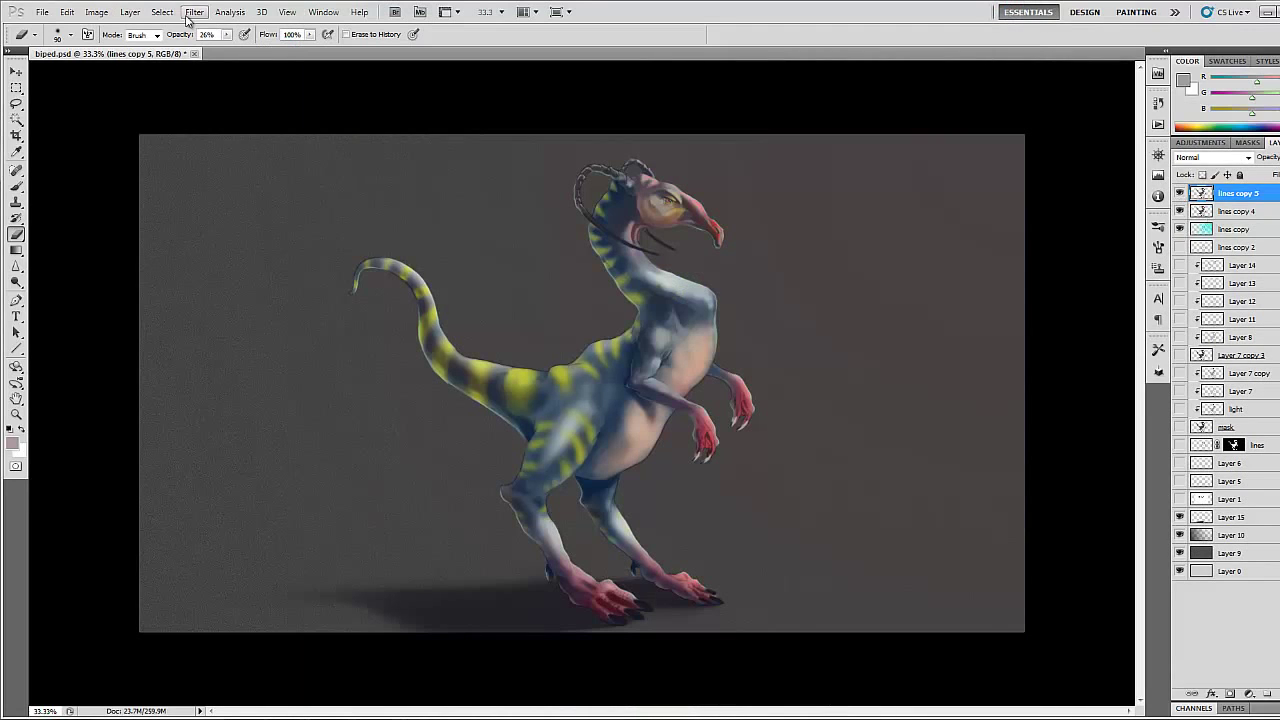
pyautogui.click(130, 12)
# Add a Brightness/Contrast adjustment layer to brighten the painting
pyautogui.click(330, 129)
pyautogui.press('Return')
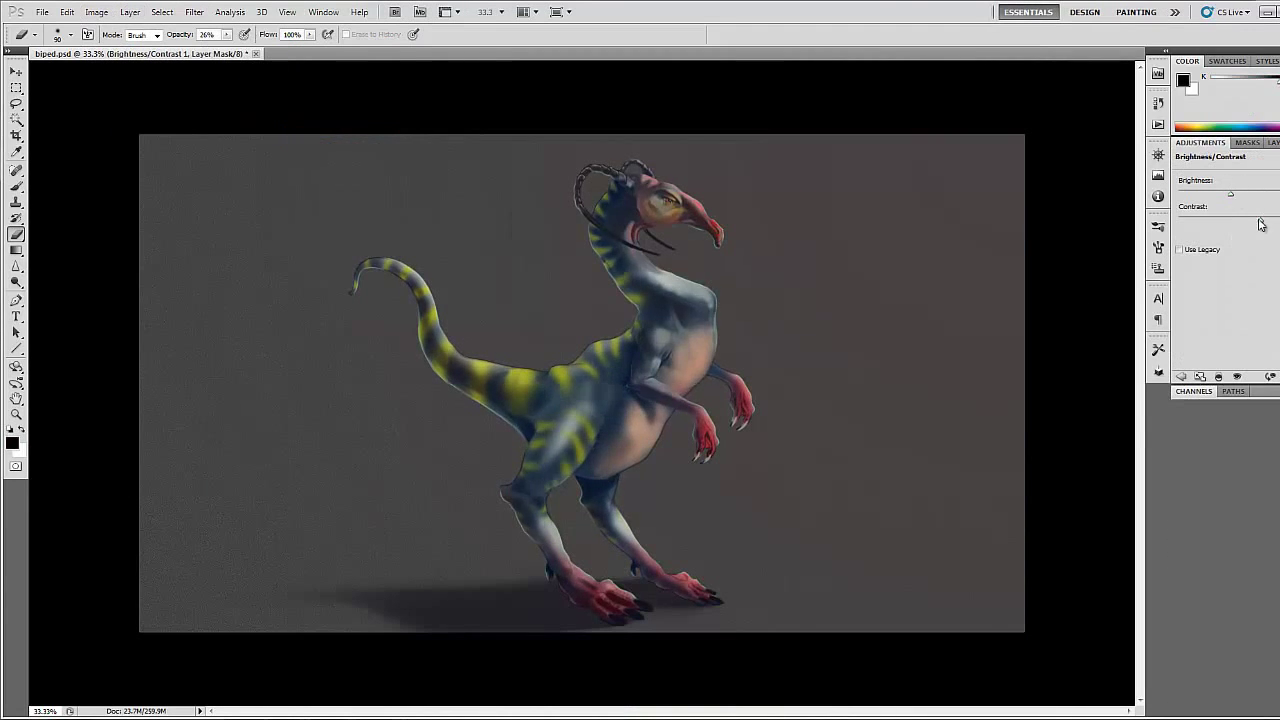
pyautogui.press('F7')
# Duplicate lines copy 5 as lines copy 6 and merge the selected layers together
pyautogui.click(1236, 211)
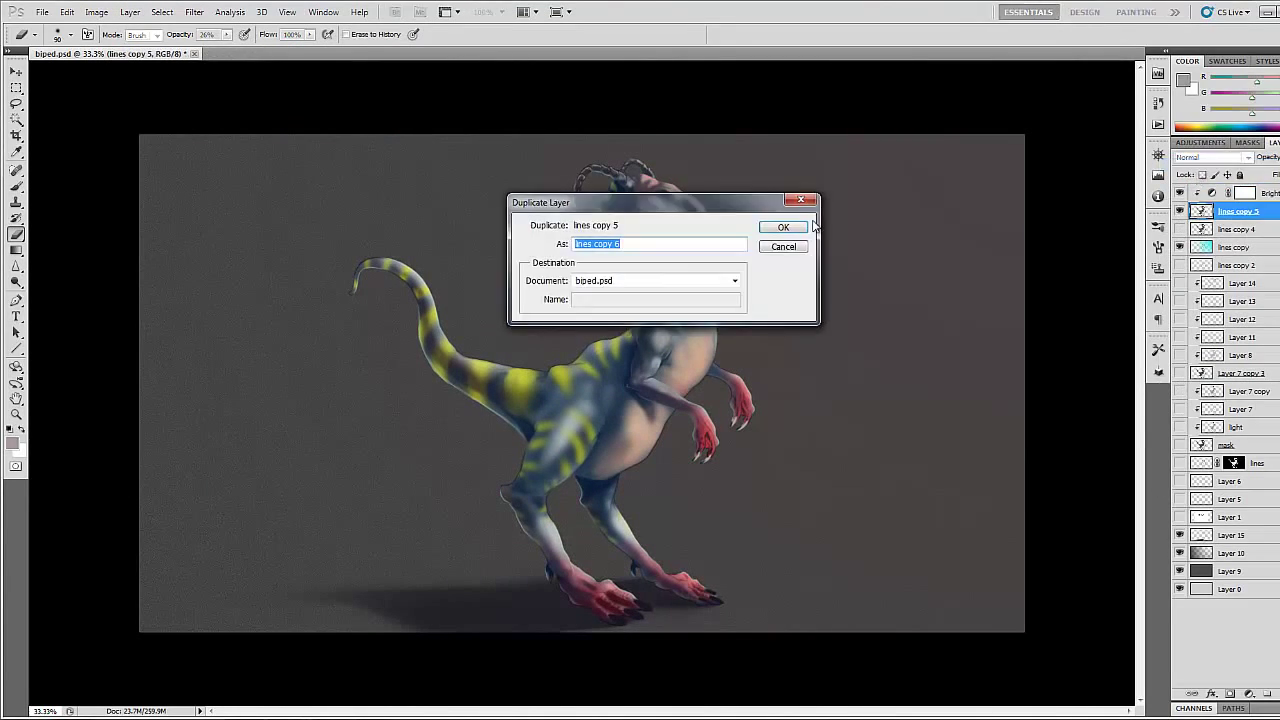
pyautogui.press('Return')
pyautogui.keyDown('shift'); pyautogui.click(1238, 229); pyautogui.keyUp('shift')
pyautogui.click(1275, 143)
pyautogui.click(1210, 163)
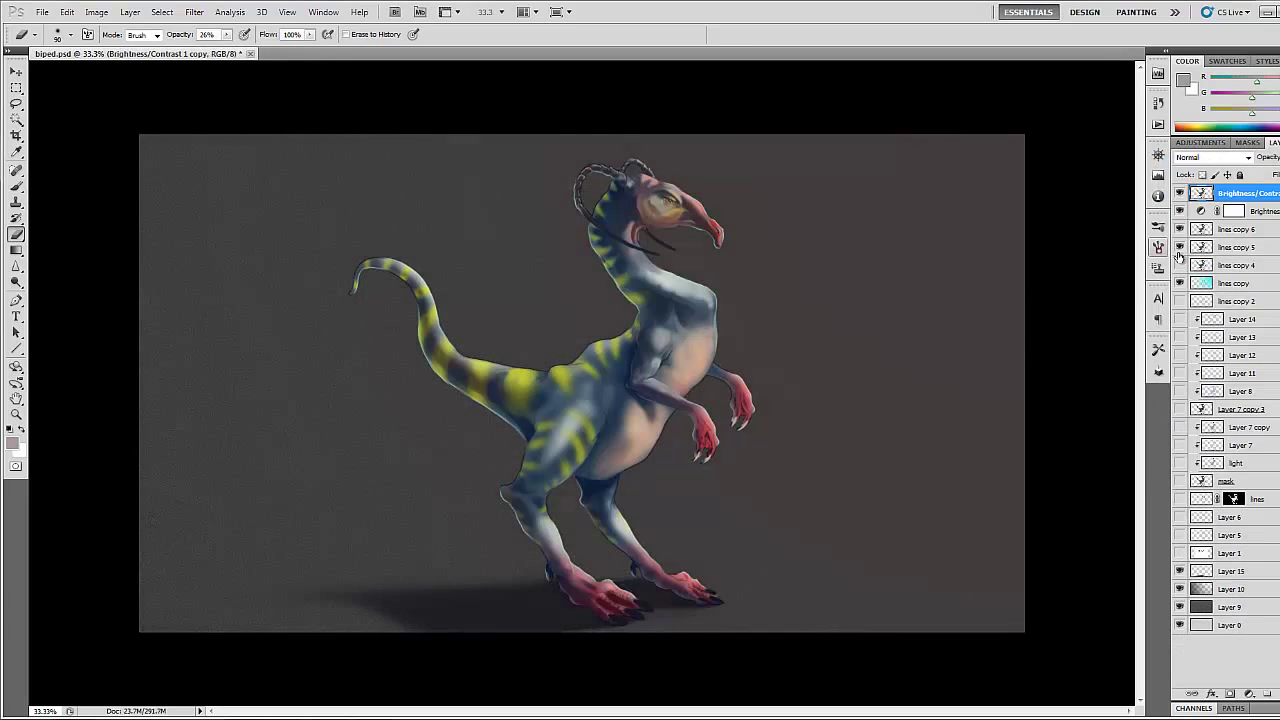
pyautogui.hotkey('ctrl', 'e')
# Sharpen the merged layer with Unsharp Mask (110%, 2.2 px, 43), add a white mask, brush size 300
pyautogui.hotkey('ctrl', 'alt', 'f')
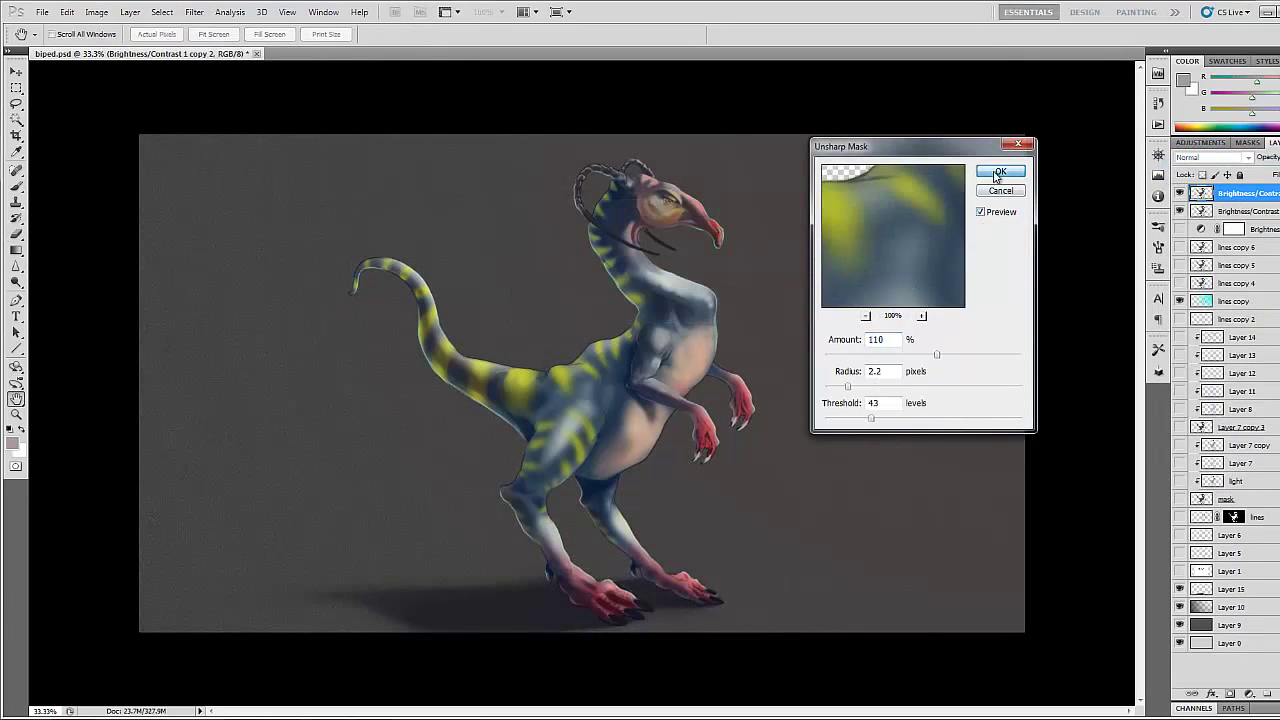
pyautogui.click(999, 172)
pyautogui.click(194, 12)
pyautogui.click(352, 186)
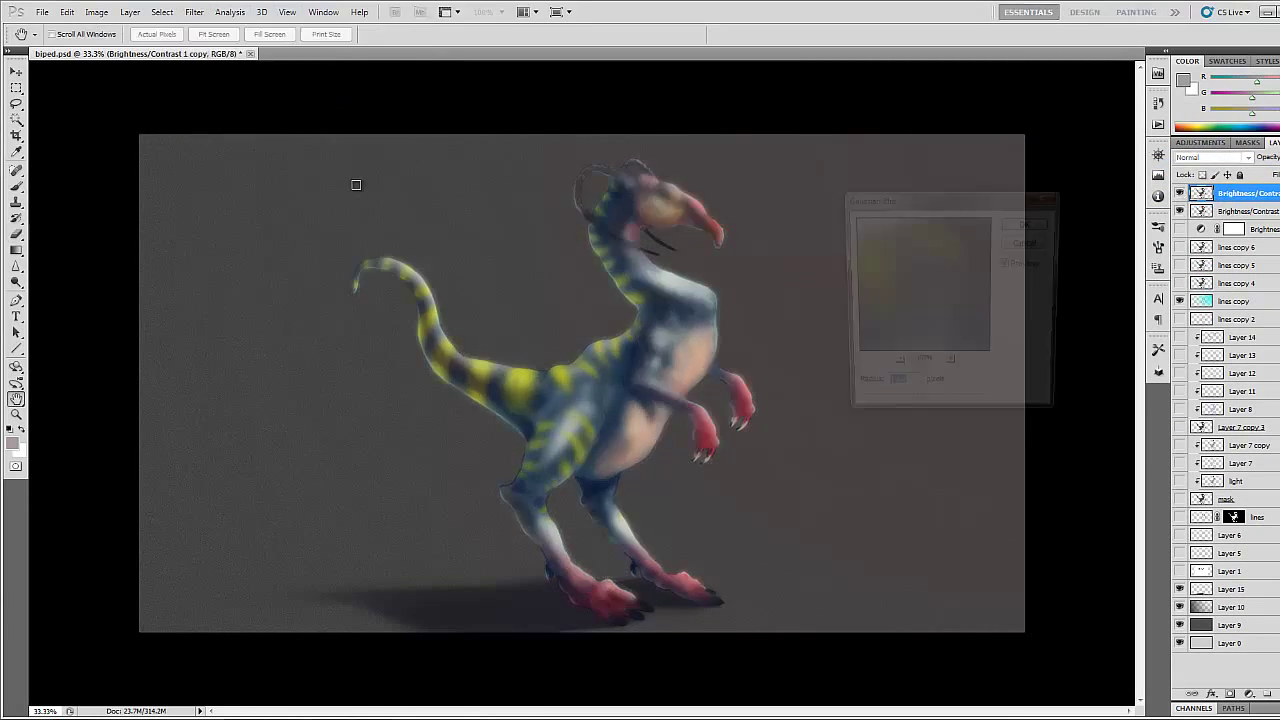
pyautogui.press('Return')
pyautogui.click(17, 187)
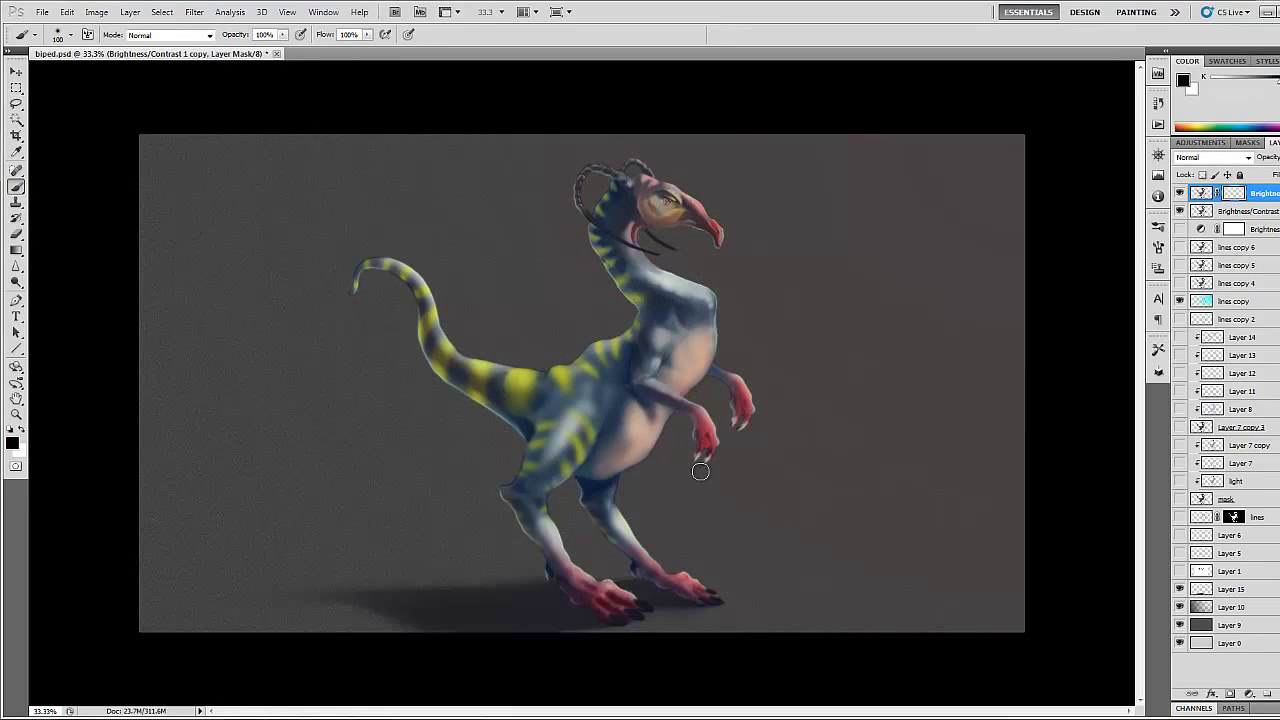
pyautogui.press(']')
pyautogui.press(']')
pyautogui.press(']')
# On a new Normal-blend layer, shade the far arm and rear leg darker with a 175 brush
pyautogui.hotkey('ctrl', 'shift', 'alt', 'n')
pyautogui.press('[')
pyautogui.press('[')
pyautogui.press('[')
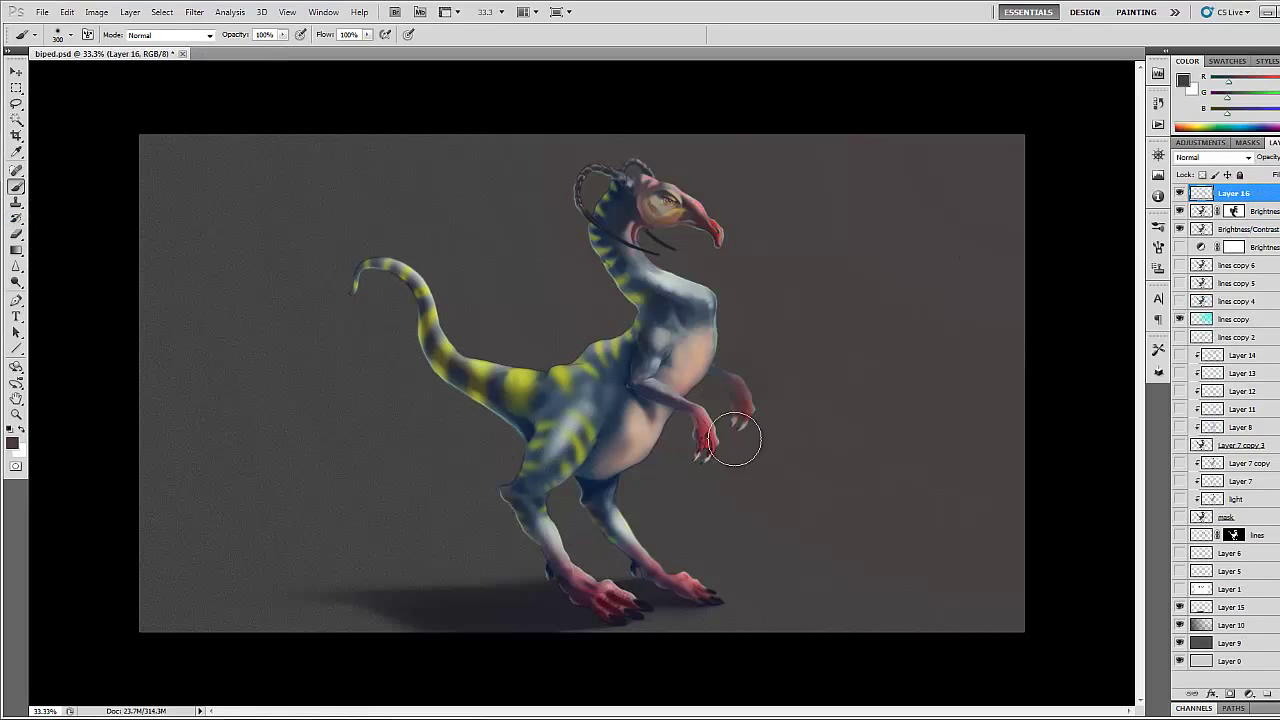
pyautogui.moveTo(740, 375); pyautogui.dragTo(732, 450)
pyautogui.moveTo(600, 500); pyautogui.dragTo(675, 571)
pyautogui.click(1213, 157)
pyautogui.click(1213, 271)
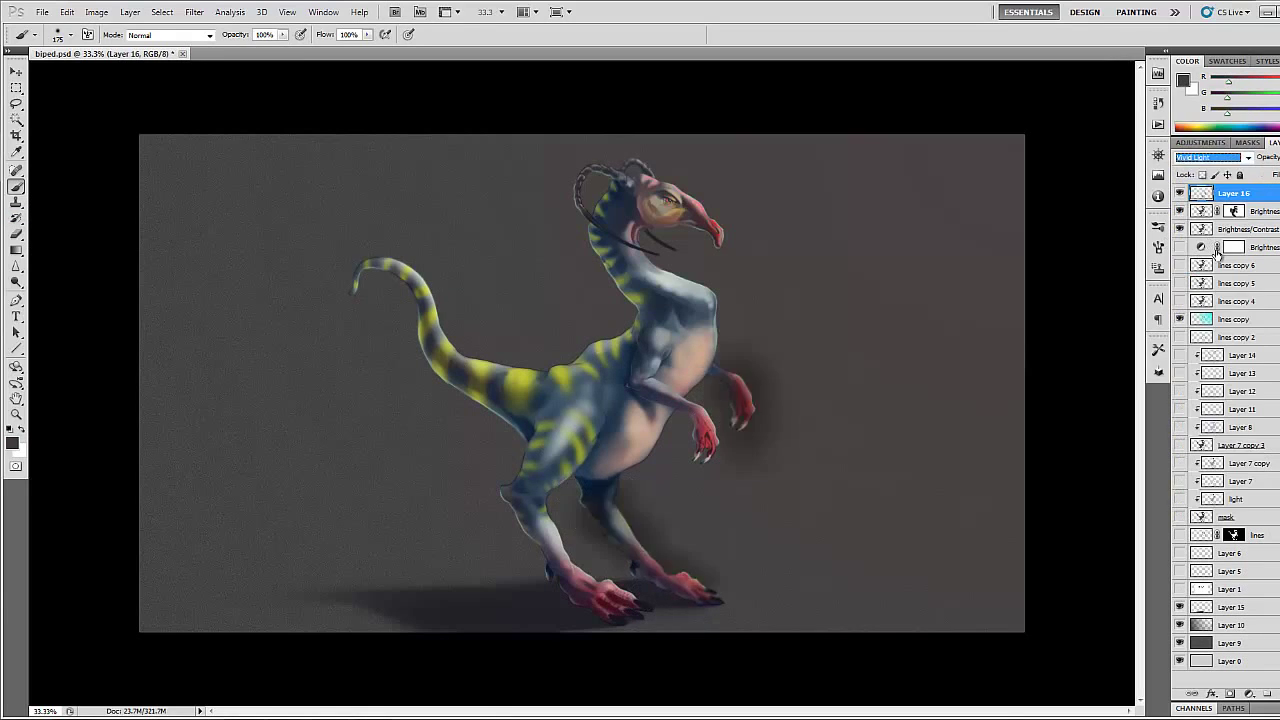
# Duplicate the shading layer twice and dodge the tail and body stripes brighter
pyautogui.hotkey('ctrl', 'j')
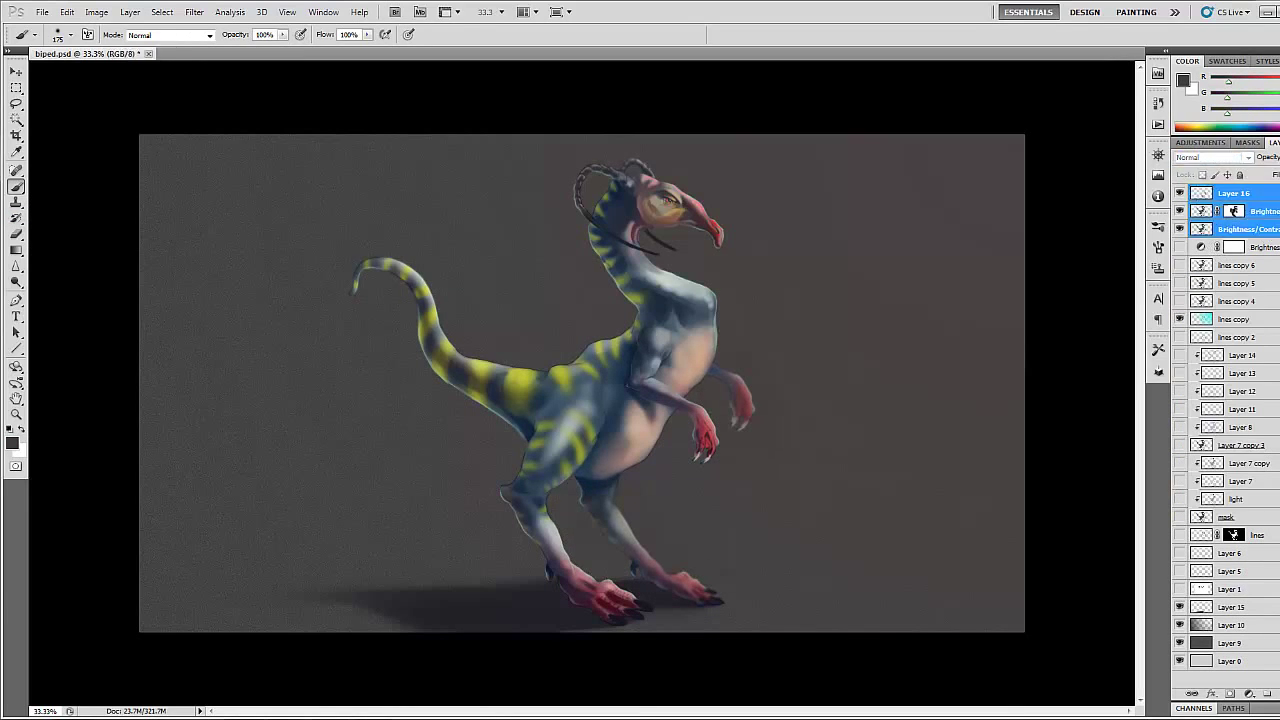
pyautogui.hotkey('ctrl', 'j')
pyautogui.press('o')
pyautogui.moveTo(460, 365)
pyautogui.mouseDown()
pyautogui.moveTo(557, 448)
pyautogui.moveTo(706, 300)
pyautogui.moveTo(695, 355)
pyautogui.moveTo(596, 518)
pyautogui.mouseUp()
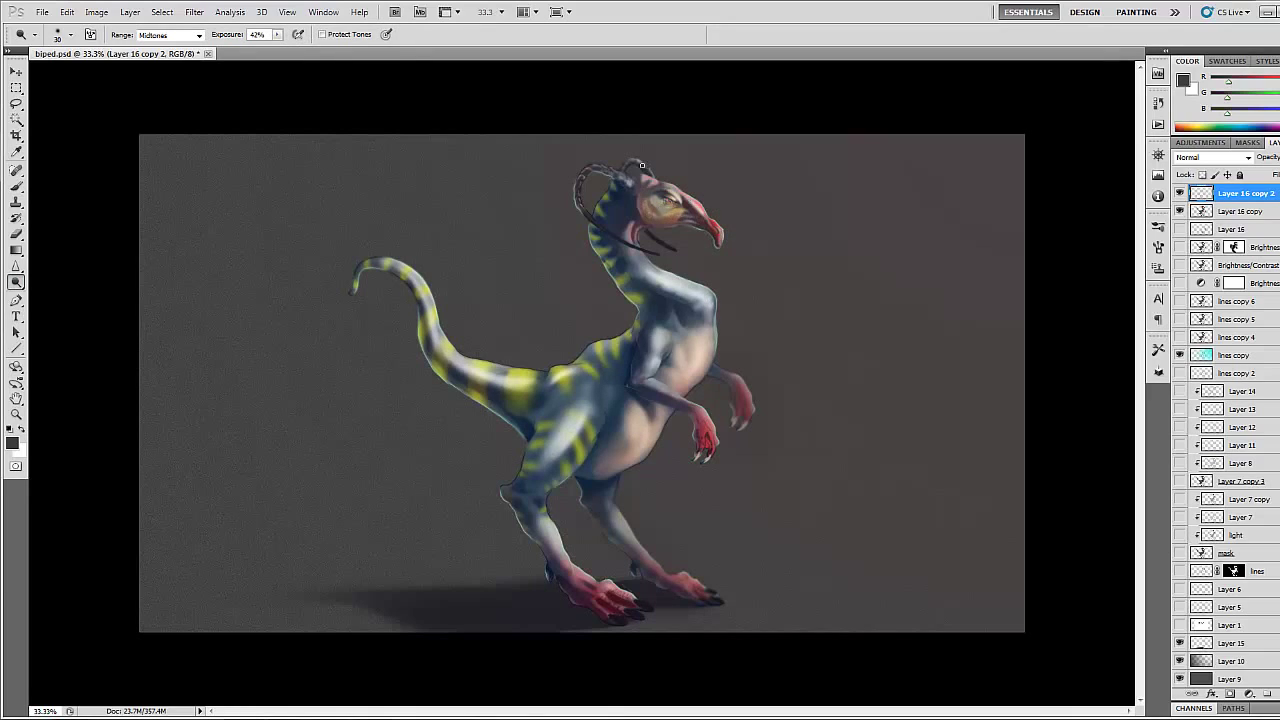
# Darken shading around the belly and hind leg, sampling tail-base and claw colours
pyautogui.press('e')
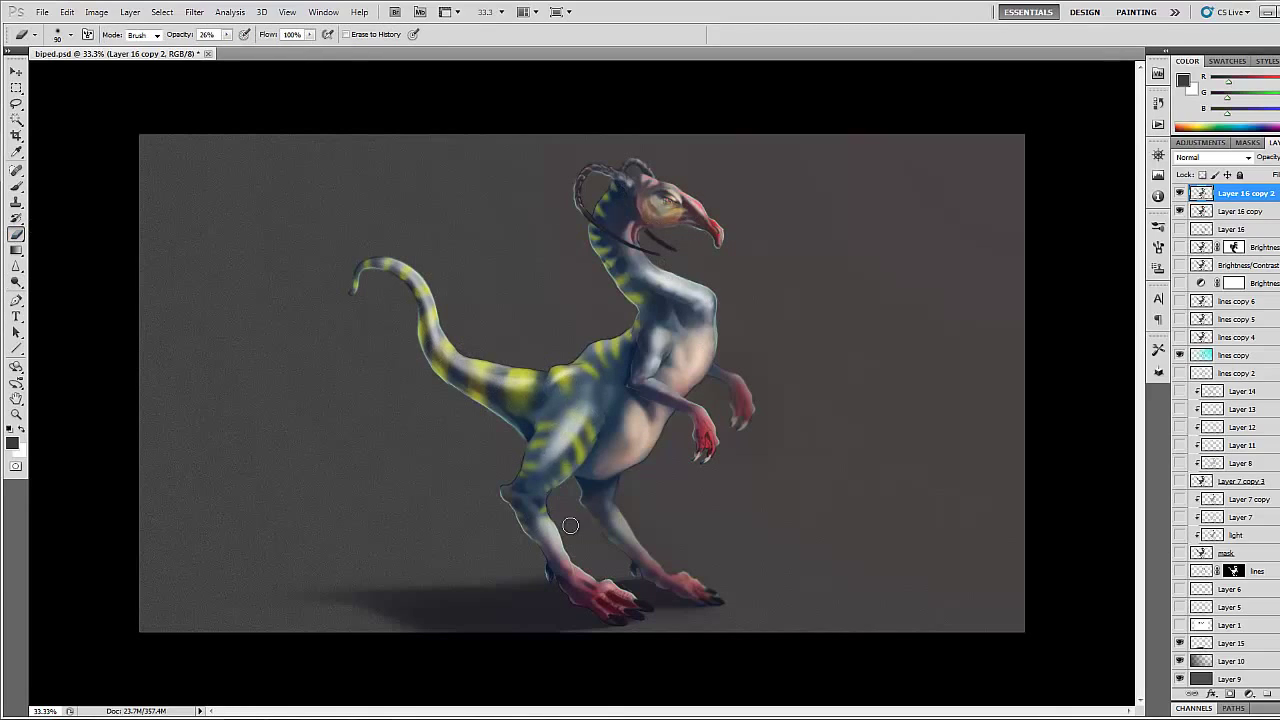
pyautogui.press('b')
pyautogui.moveTo(545, 465)
pyautogui.mouseDown()
pyautogui.moveTo(560, 410)
pyautogui.moveTo(530, 470)
pyautogui.moveTo(537, 507)
pyautogui.mouseUp()
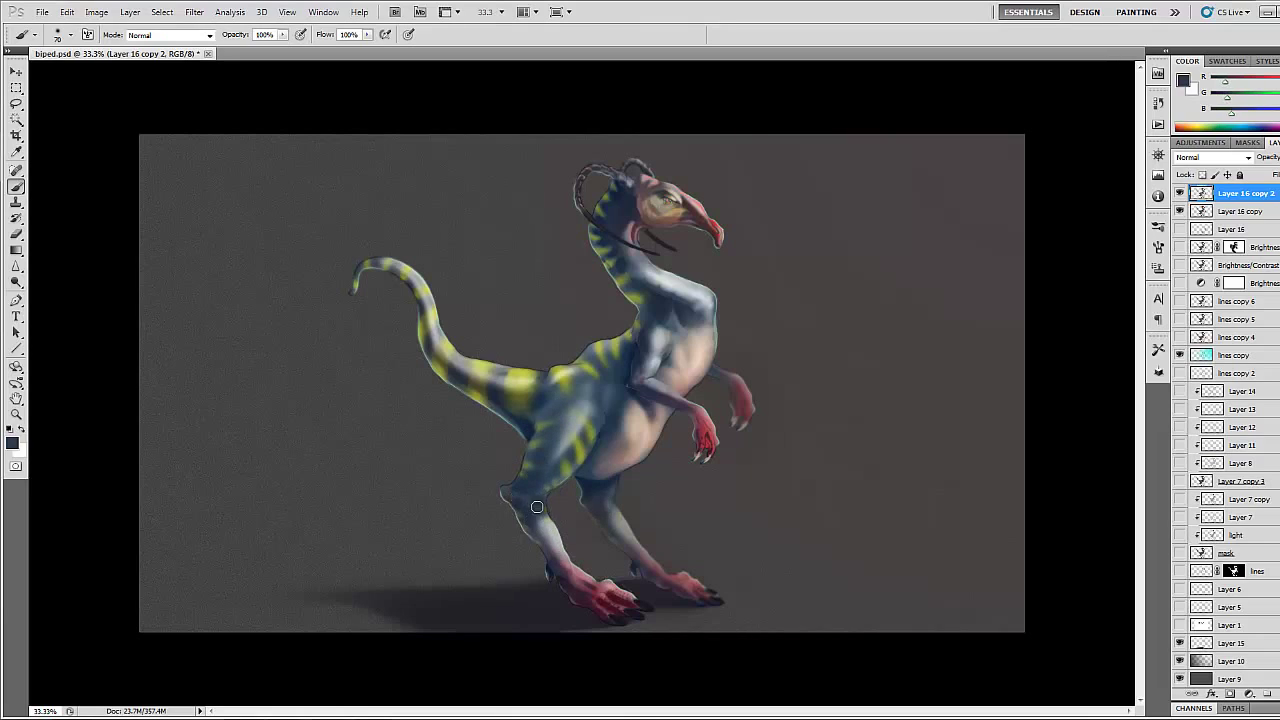
pyautogui.keyDown('alt'); pyautogui.click(537, 507); pyautogui.keyUp('alt')
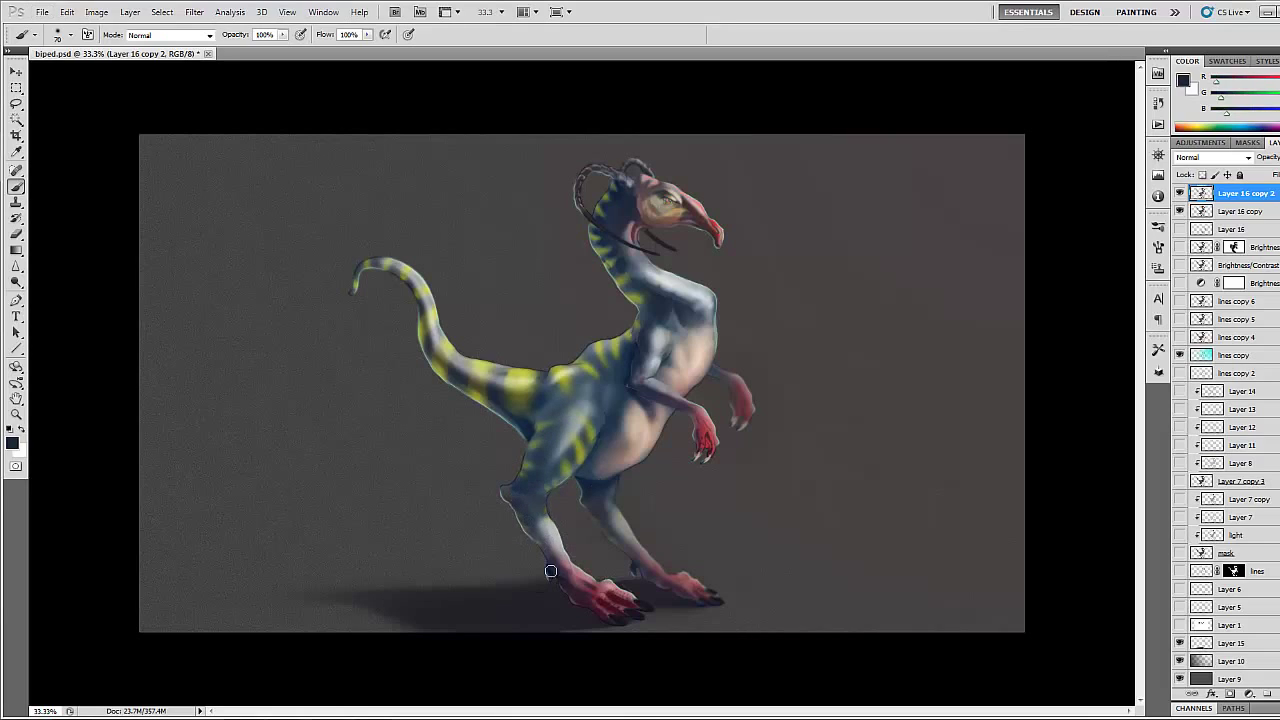
pyautogui.keyDown('alt'); pyautogui.click(705, 434); pyautogui.keyUp('alt')
# Compare with the top layer hidden, adjust tones near the hind feet, and zoom on the head
pyautogui.click(1180, 193)
pyautogui.click(1180, 193)
pyautogui.press('o')
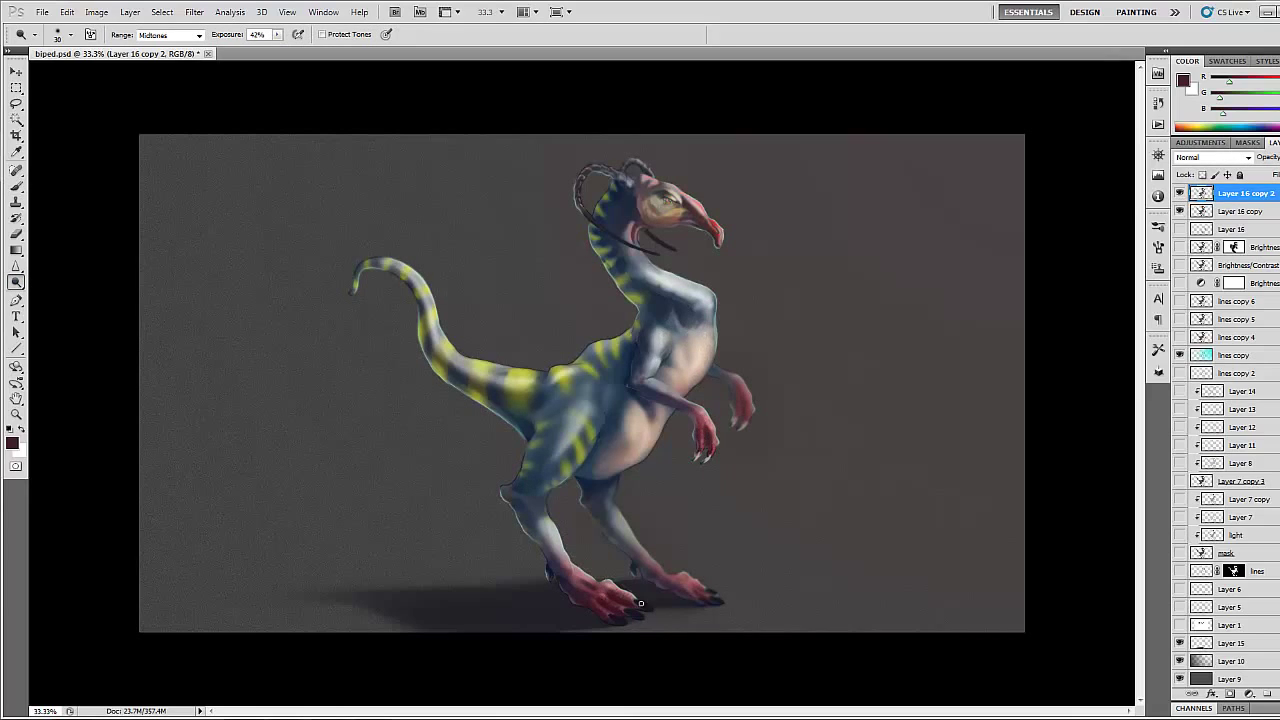
pyautogui.moveTo(16, 282); pyautogui.dragTo(60, 296)
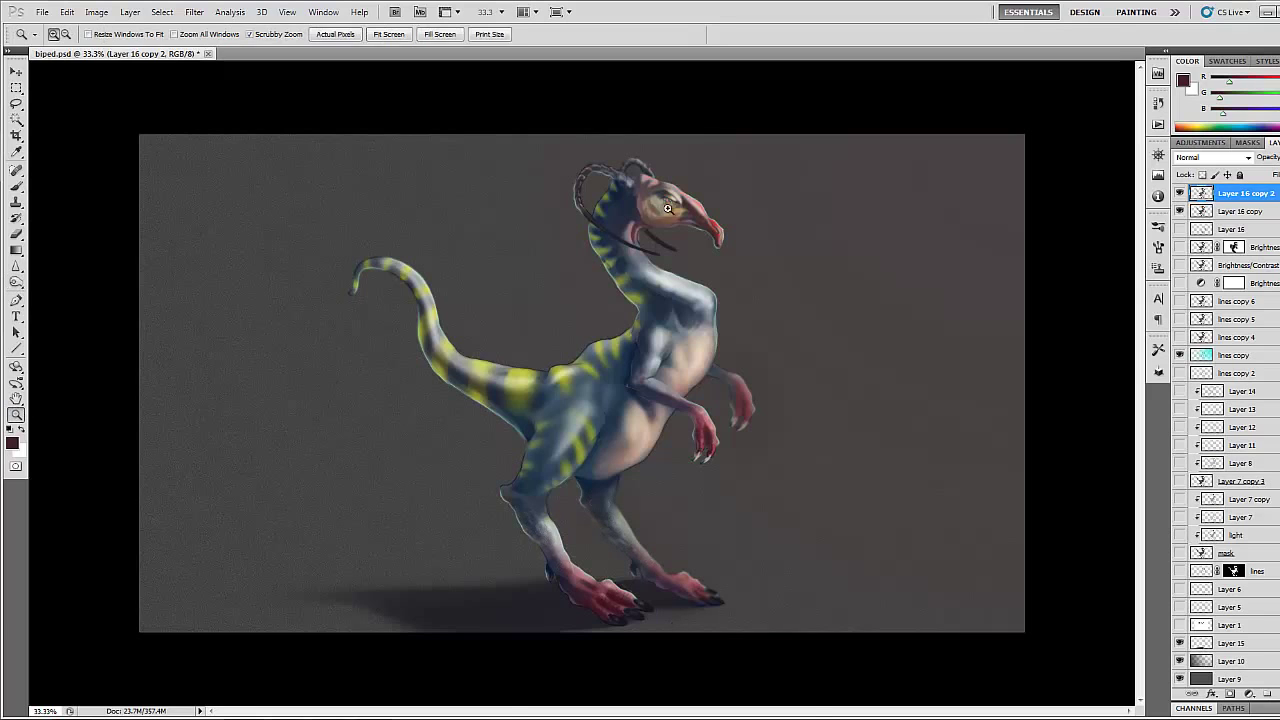
pyautogui.keyDown('ctrl'); pyautogui.click(630, 275); pyautogui.keyUp('ctrl')
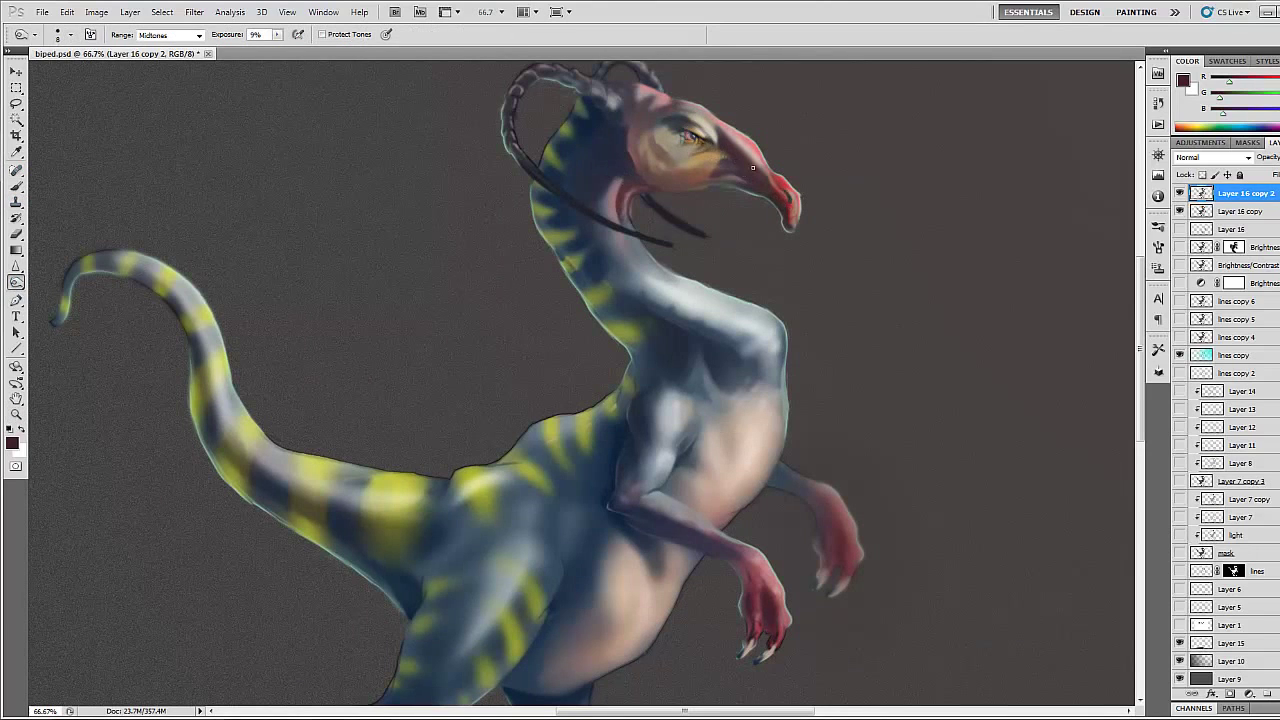
# With the Brush active, sample the beak's red as the foreground colour
pyautogui.press('b')
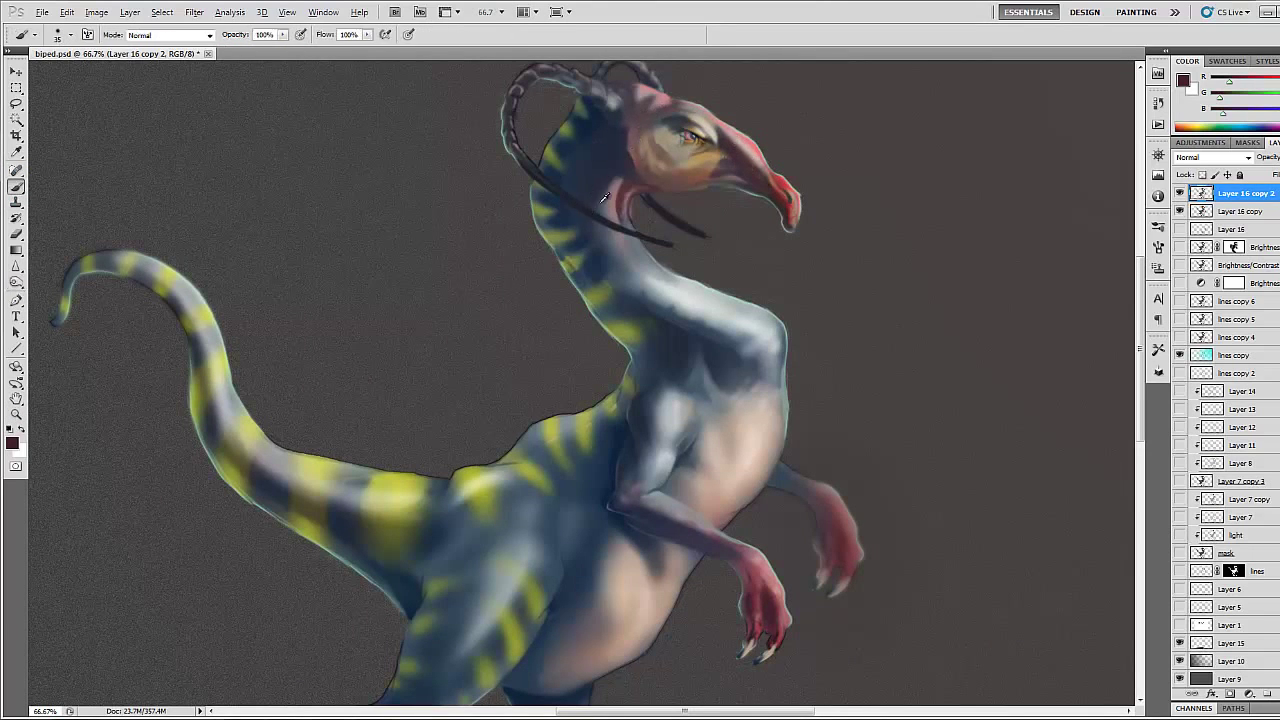
pyautogui.keyDown('alt'); pyautogui.click(590, 165); pyautogui.keyUp('alt')
pyautogui.keyDown('alt'); pyautogui.click(762, 187); pyautogui.keyUp('alt')
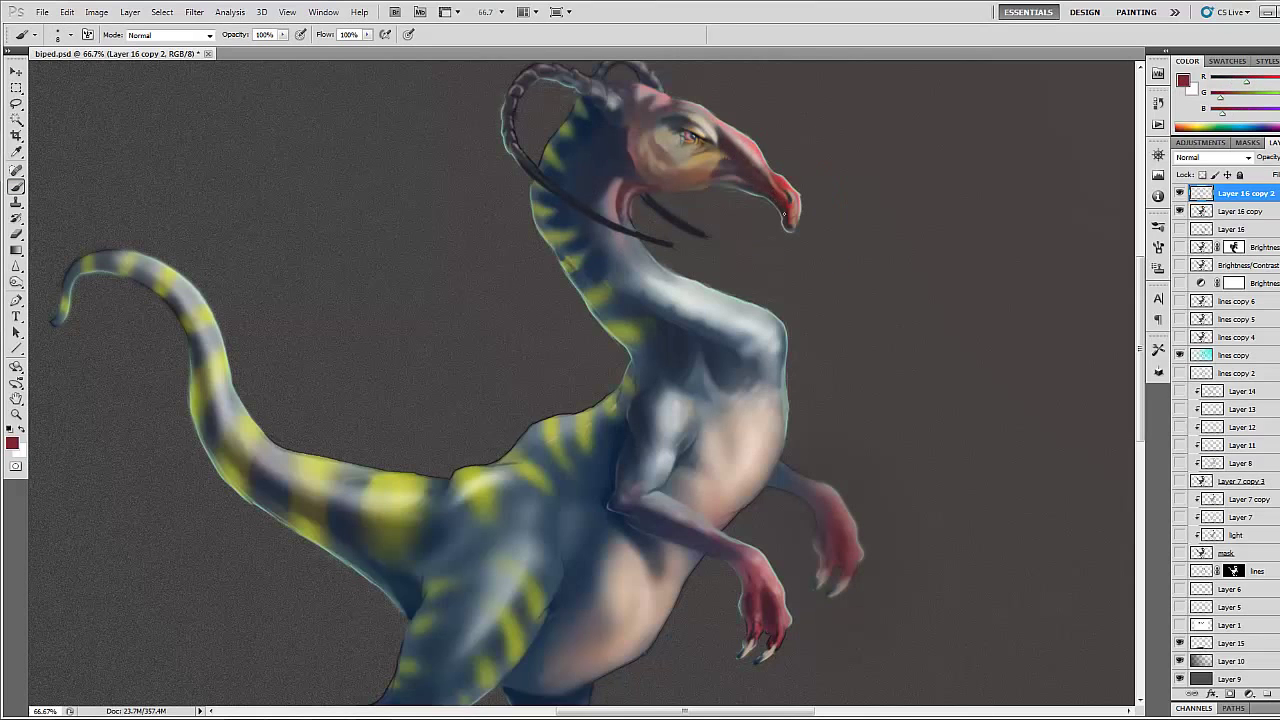